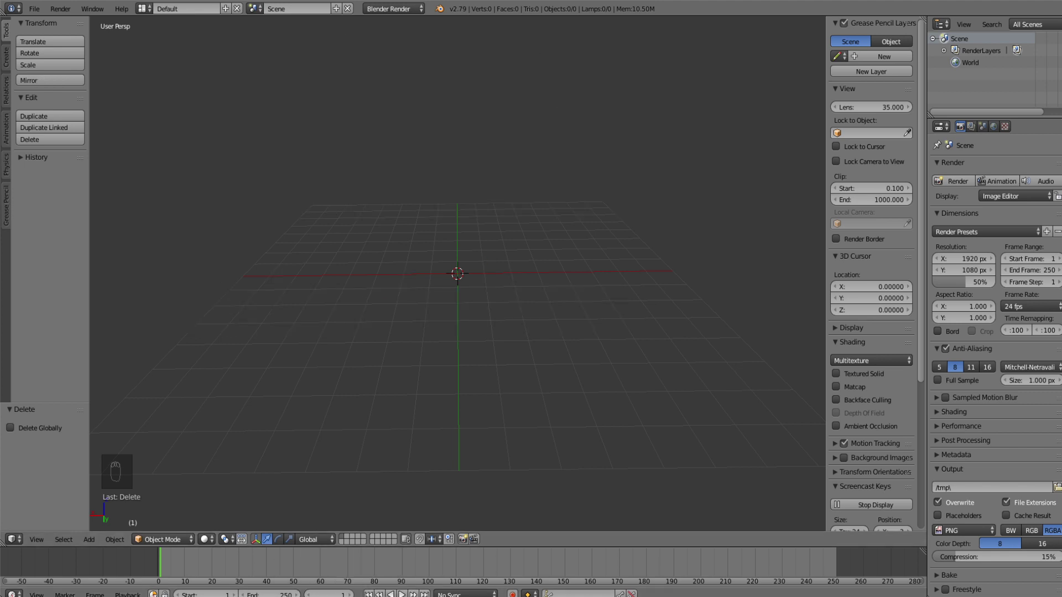
- Add a cube mesh at the origin and scale it uniformly by about 2.17
{"action": "middle_click_drag", "start_coordinate": [459, 332], "coordinate": [515, 310]}
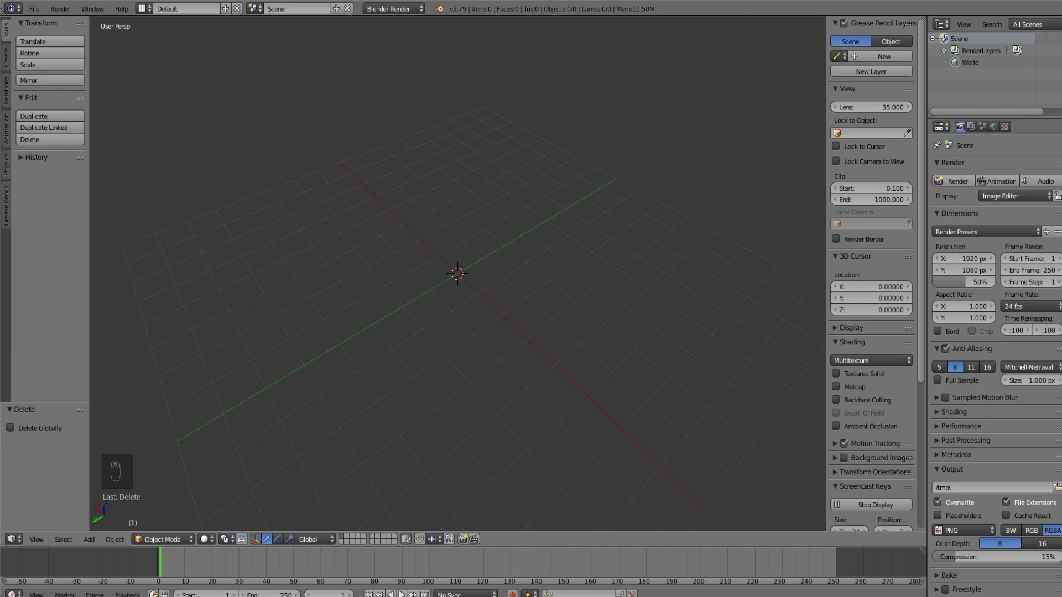
{"action": "left_click", "coordinate": [89, 540]}
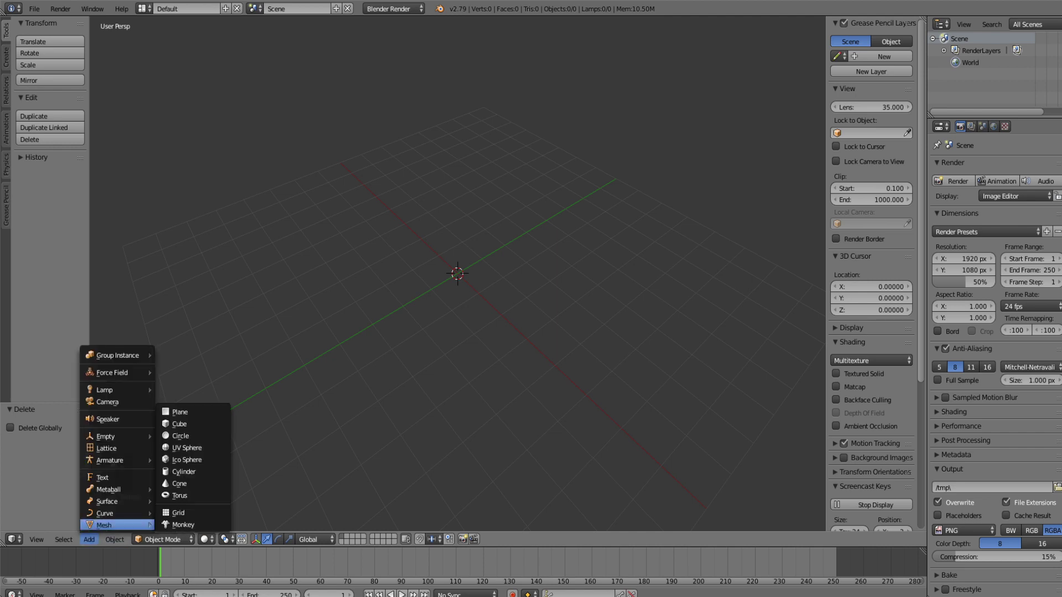
{"action": "left_click", "coordinate": [115, 539]}
{"action": "left_click", "coordinate": [88, 539]}
{"action": "mouse_move", "coordinate": [110, 526]}
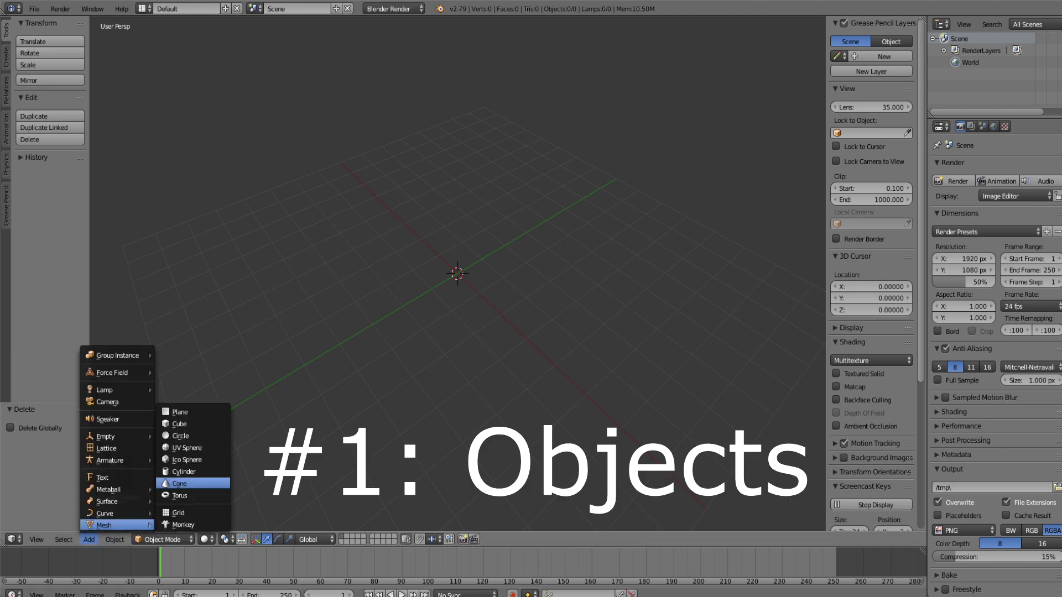
{"action": "left_click", "coordinate": [193, 423]}
{"action": "key", "text": "s"}
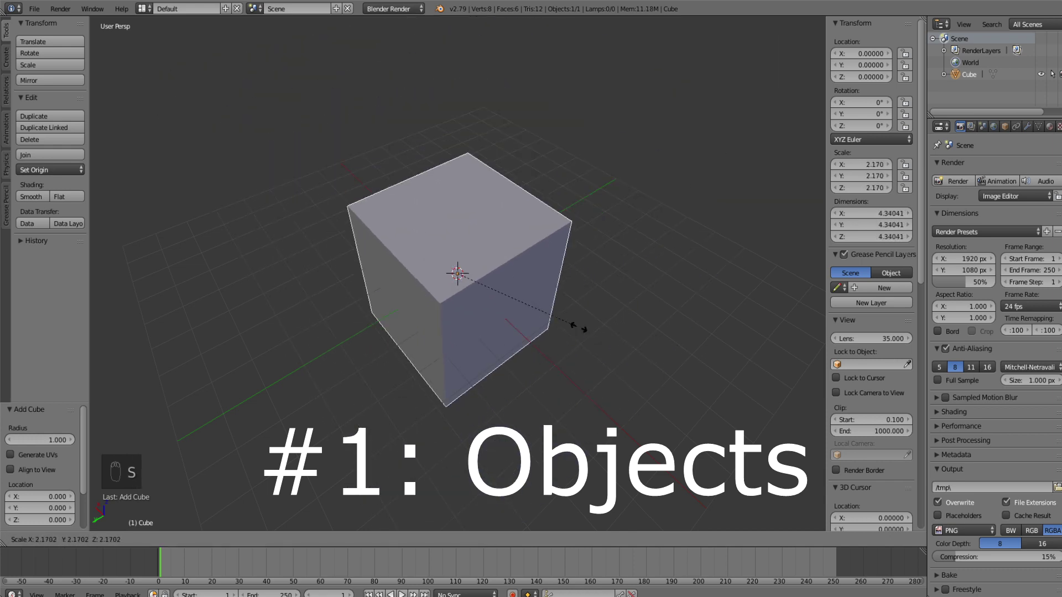
{"action": "left_click", "coordinate": [571, 329]}
- Add a cone mesh and raise it about 2.54 along Z so it stands on the cube
{"action": "left_click", "coordinate": [88, 539]}
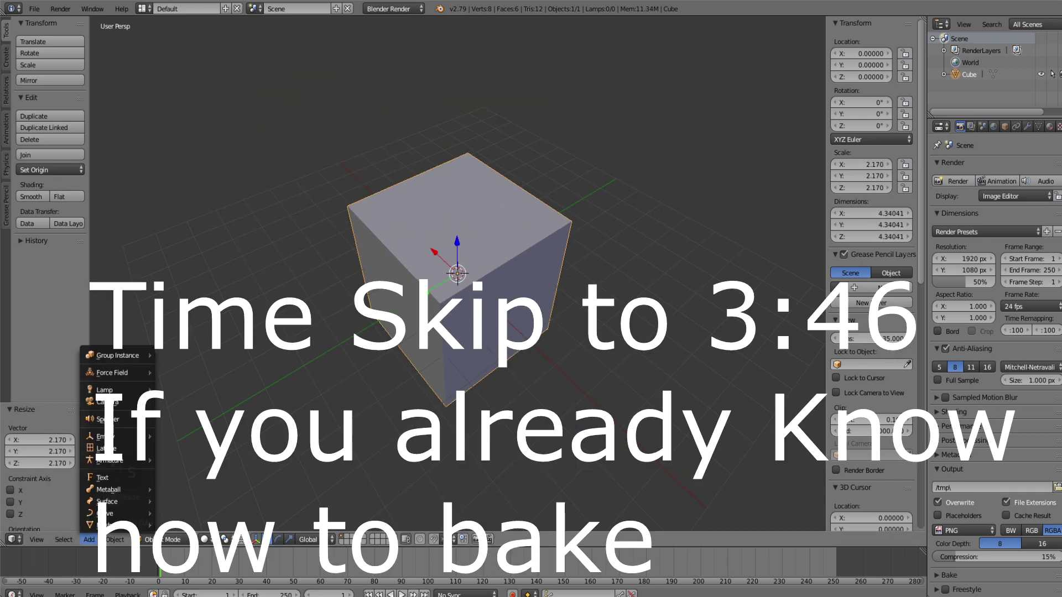
{"action": "mouse_move", "coordinate": [111, 524]}
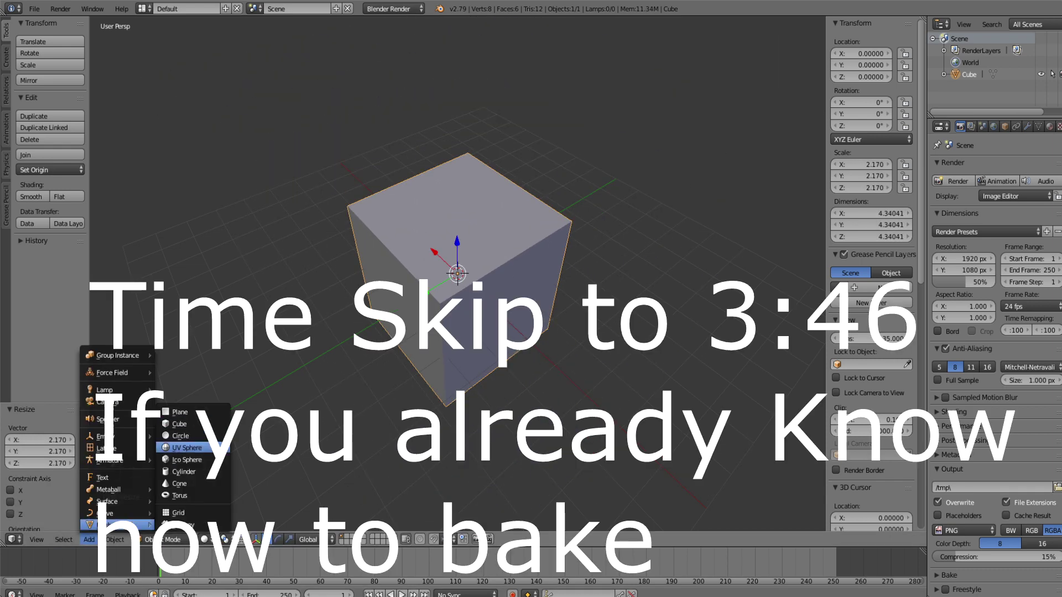
{"action": "left_click", "coordinate": [179, 483]}
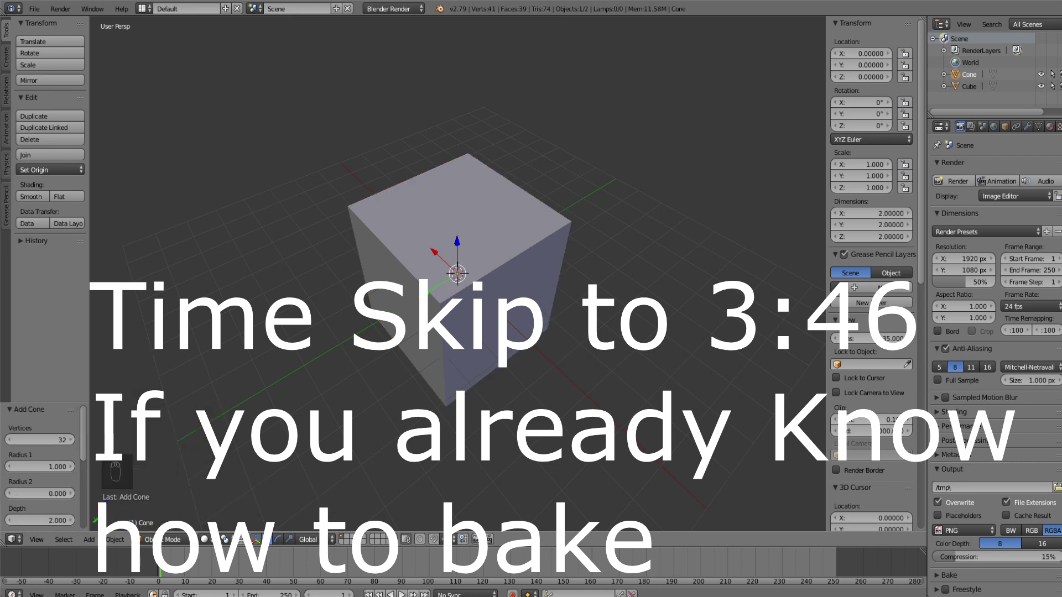
{"action": "key", "text": "g"}
{"action": "key", "text": "z"}
{"action": "key", "text": "Return"}
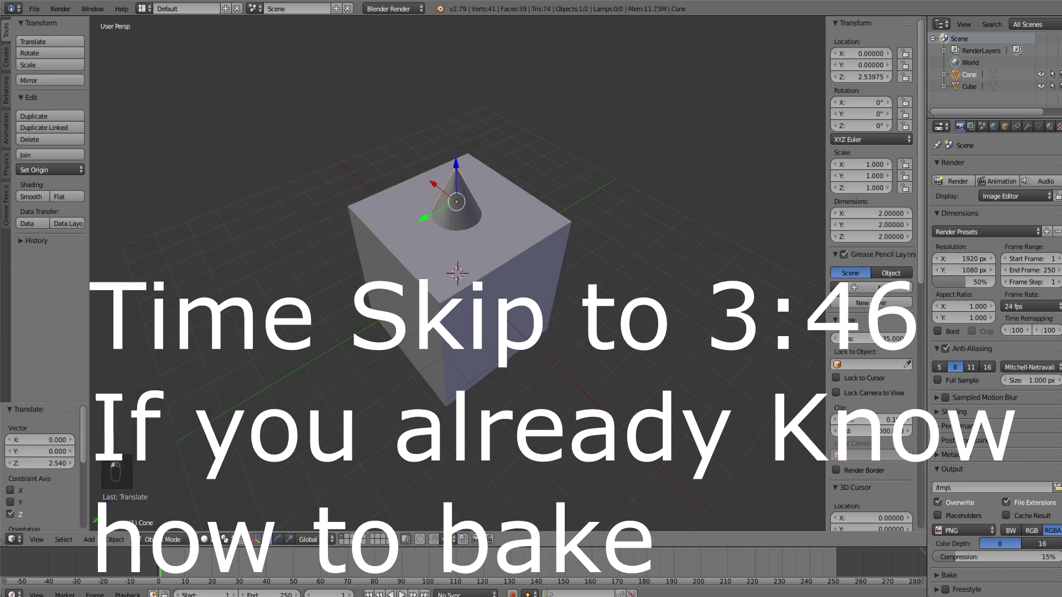
- Join the cone into the cube object and enter Edit Mode on the combined mesh
{"action": "right_click", "coordinate": [398, 265], "text": "shift"}
{"action": "key", "text": "ctrl+j"}
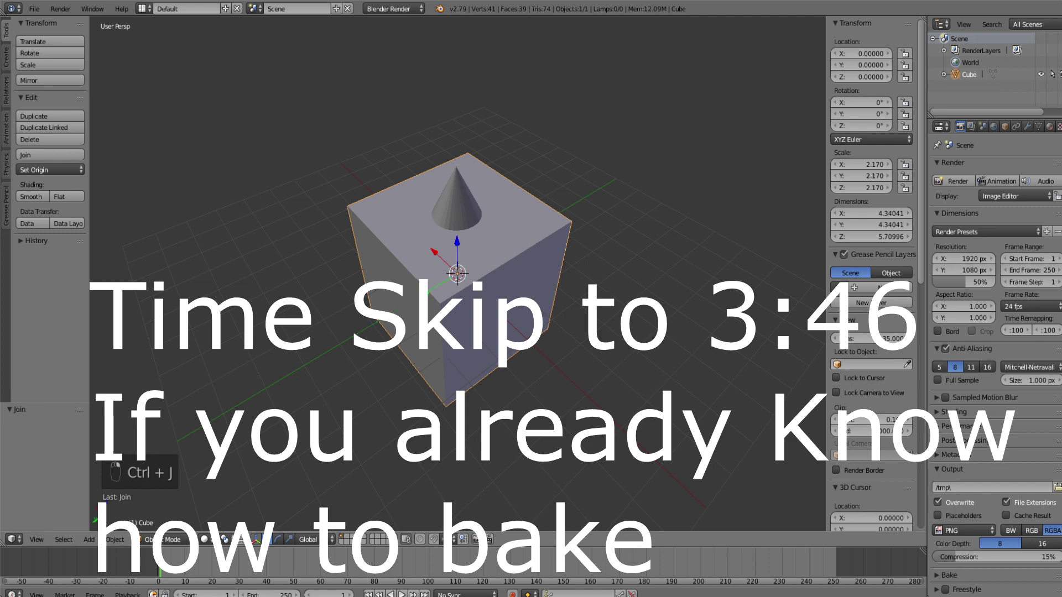
{"action": "key", "text": "Tab"}
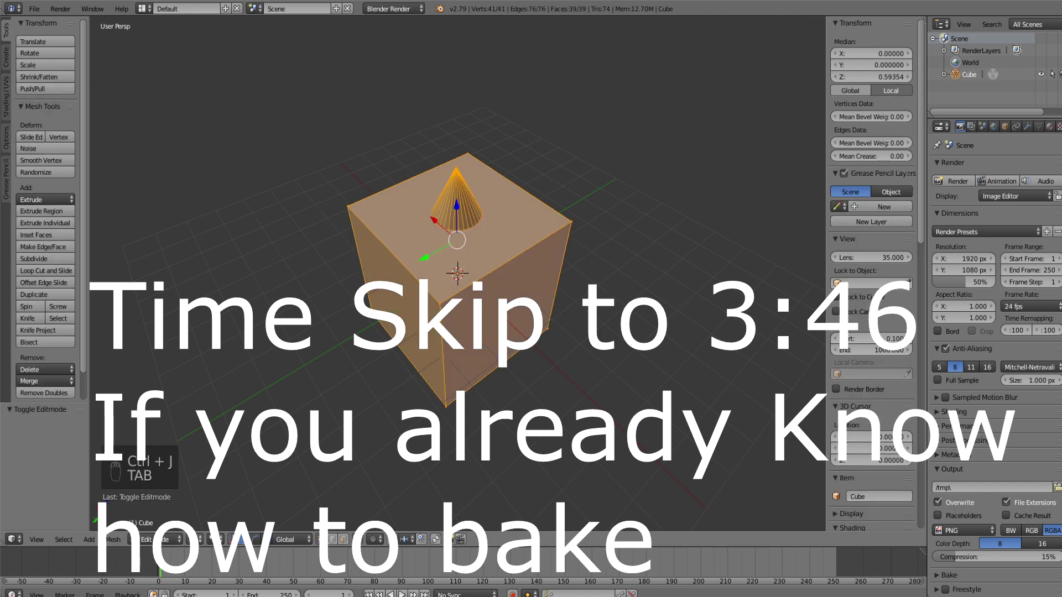
- Unwrap the whole mesh with Smart UV Project, using an island margin of 0.01 and an area weight of 1
{"action": "key", "text": "a"}
{"action": "key", "text": "a"}
{"action": "key", "text": "a"}
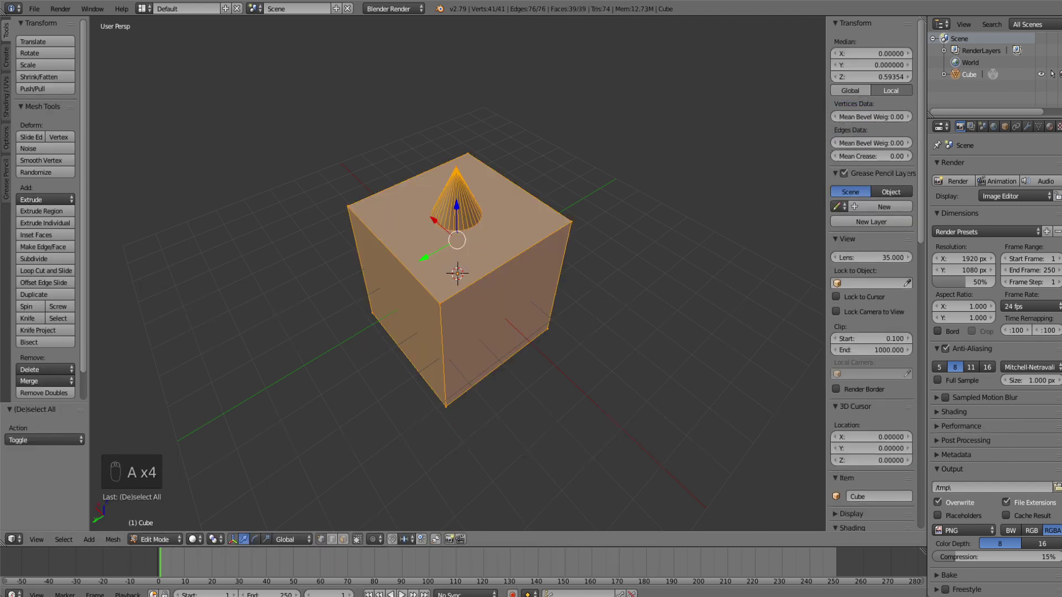
{"action": "key", "text": "u"}
{"action": "left_click", "coordinate": [442, 365]}
{"action": "left_click_drag", "start_coordinate": [523, 385], "coordinate": [513, 385]}
{"action": "left_click", "coordinate": [523, 400]}
{"action": "key", "text": "BackSpace"}
{"action": "type", "text": "0.01"}
{"action": "key", "text": "Tab"}
{"action": "type", "text": "1"}
{"action": "key", "text": "Return"}
{"action": "key", "text": "Return"}
- Create a new material for the object and make its diffuse colour red
{"action": "left_click", "coordinate": [1050, 126]}
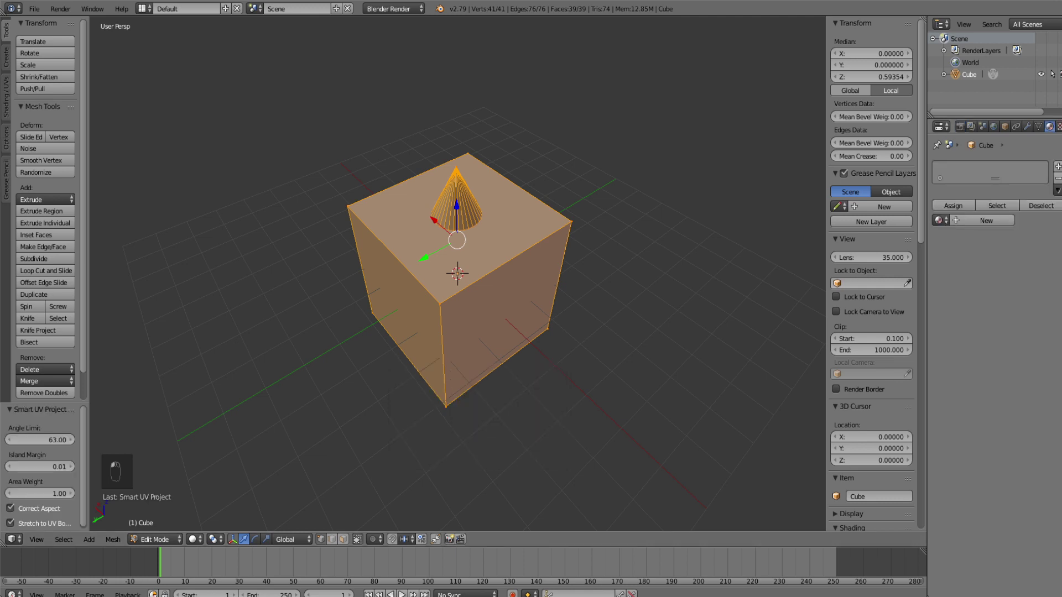
{"action": "left_click", "coordinate": [982, 220]}
{"action": "left_click", "coordinate": [961, 366]}
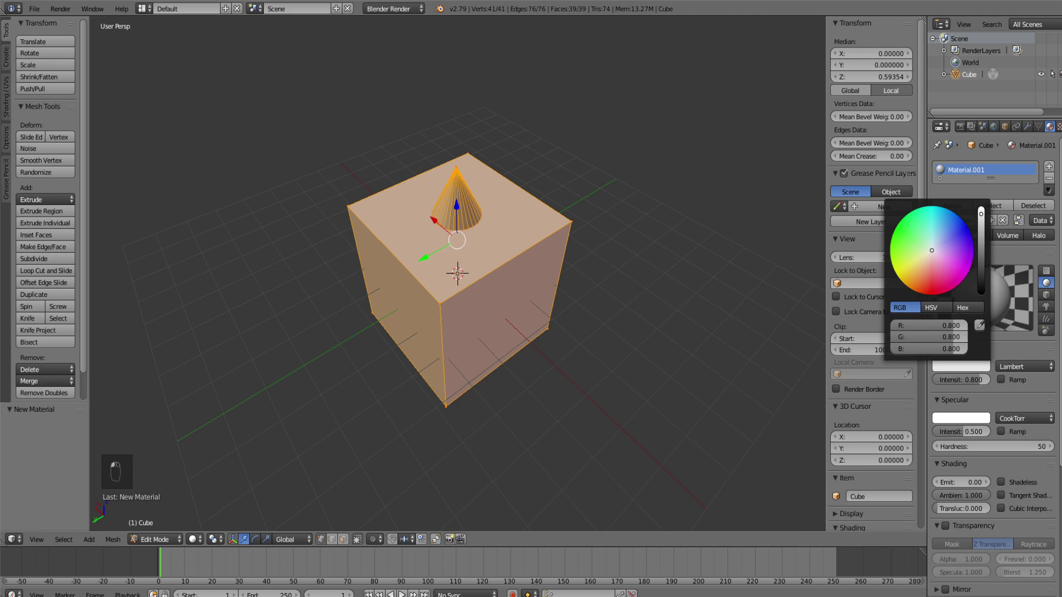
{"action": "left_click", "coordinate": [986, 260]}
{"action": "key", "text": "Tab"}
{"action": "key", "text": "Tab"}
{"action": "key", "text": "Tab"}
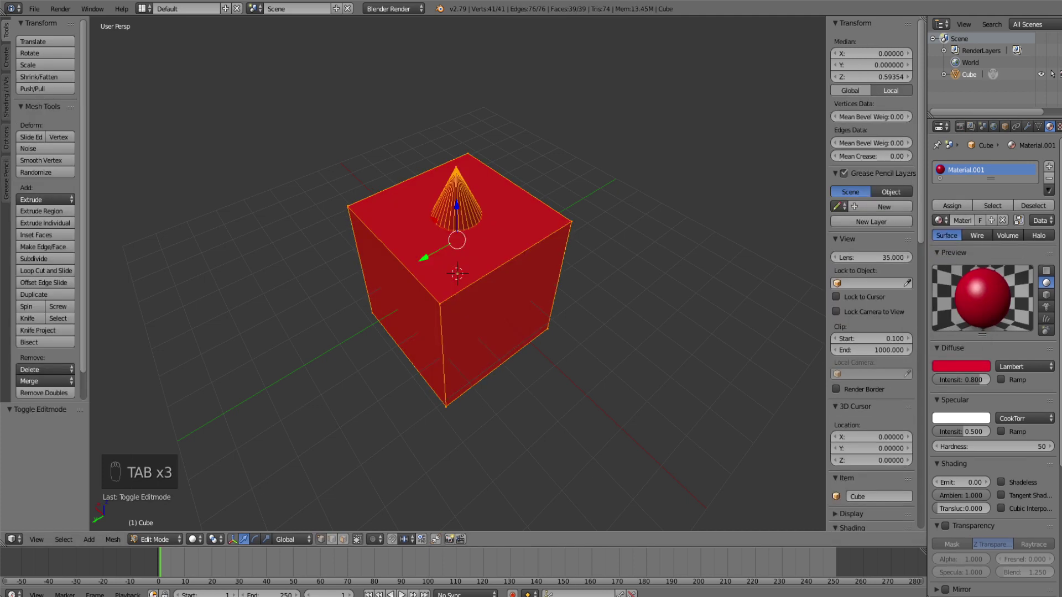
- Deselect everything and circle-select the cone through the mesh in a wireframe front orthographic view
{"action": "key", "text": "a"}
{"action": "key", "text": "a"}
{"action": "key", "text": "a"}
{"action": "key", "text": "a"}
{"action": "key", "text": "a"}
{"action": "key", "text": "a"}
{"action": "key", "text": "a"}
{"action": "key", "text": "KP_1"}
{"action": "key", "text": "KP_5"}
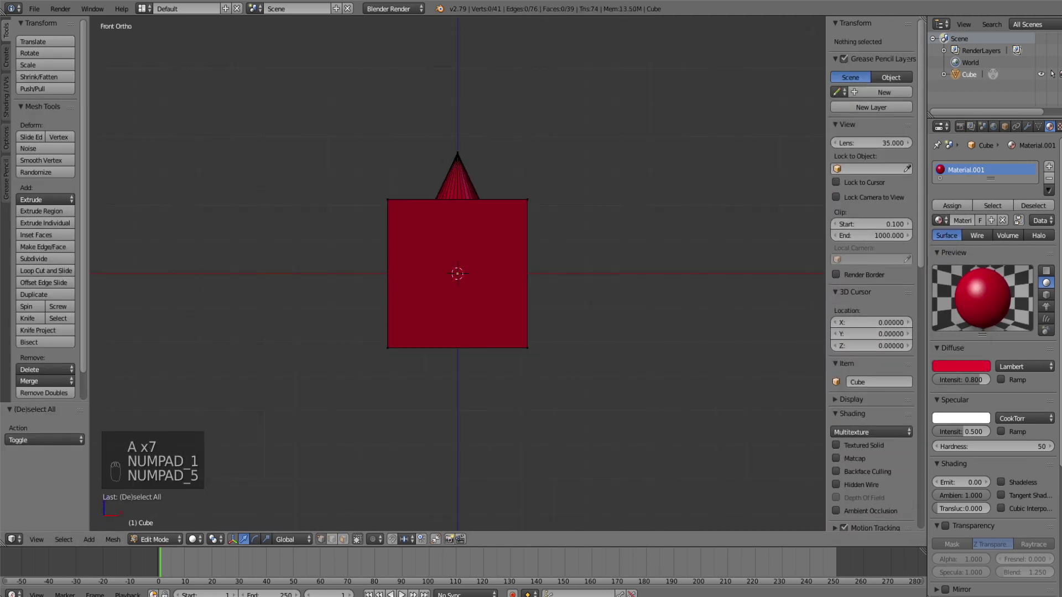
{"action": "key", "text": "z"}
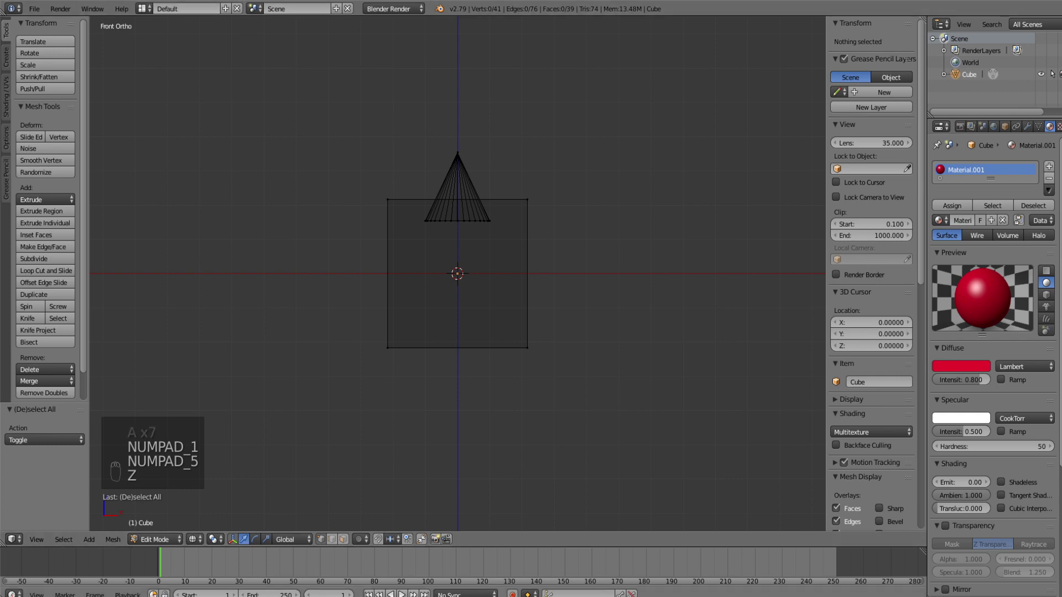
{"action": "key", "text": "c"}
{"action": "left_click_drag", "start_coordinate": [473, 200], "coordinate": [638, 181]}
{"action": "key", "text": "a"}
{"action": "key", "text": "c"}
{"action": "left_click_drag", "start_coordinate": [469, 190], "coordinate": [458, 216]}
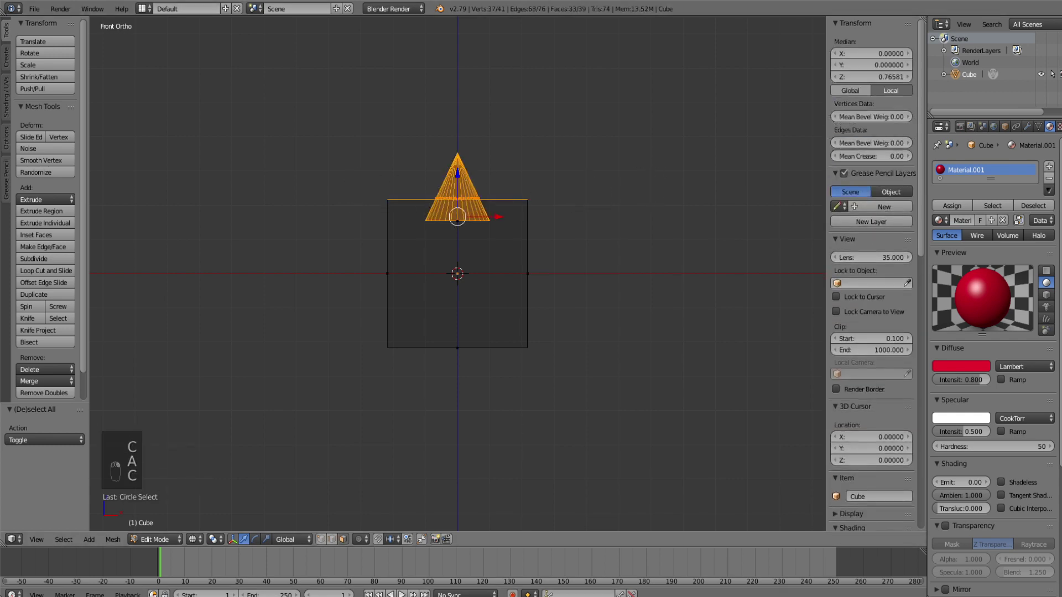
- Add a second material with a blue diffuse colour, assign it to the selected faces and return to solid shading
{"action": "left_click", "coordinate": [1049, 166]}
{"action": "left_click", "coordinate": [986, 248]}
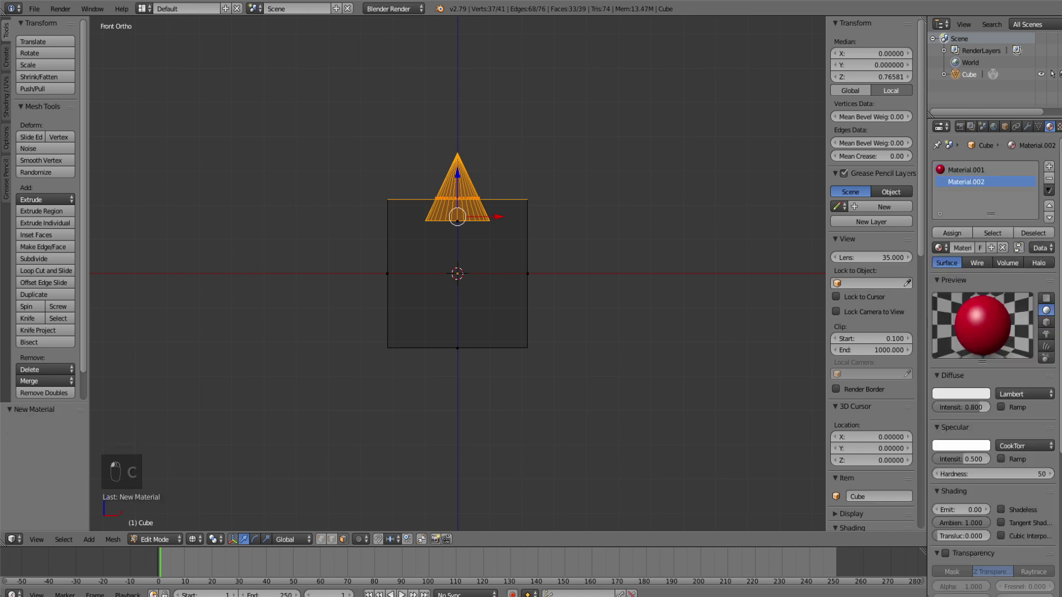
{"action": "left_click", "coordinate": [977, 394]}
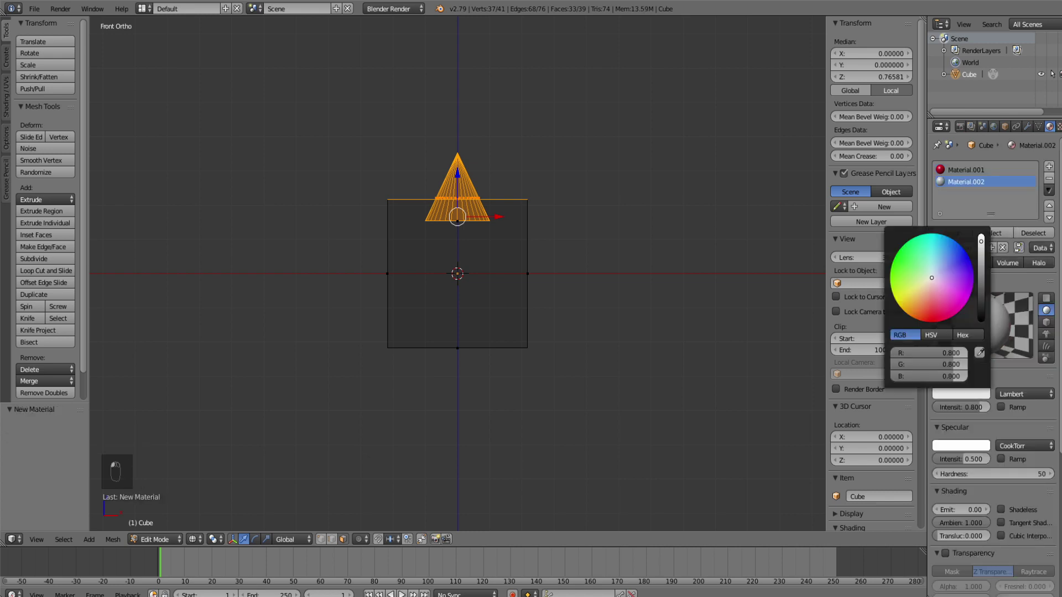
{"action": "left_click", "coordinate": [958, 300]}
{"action": "key", "text": "Tab"}
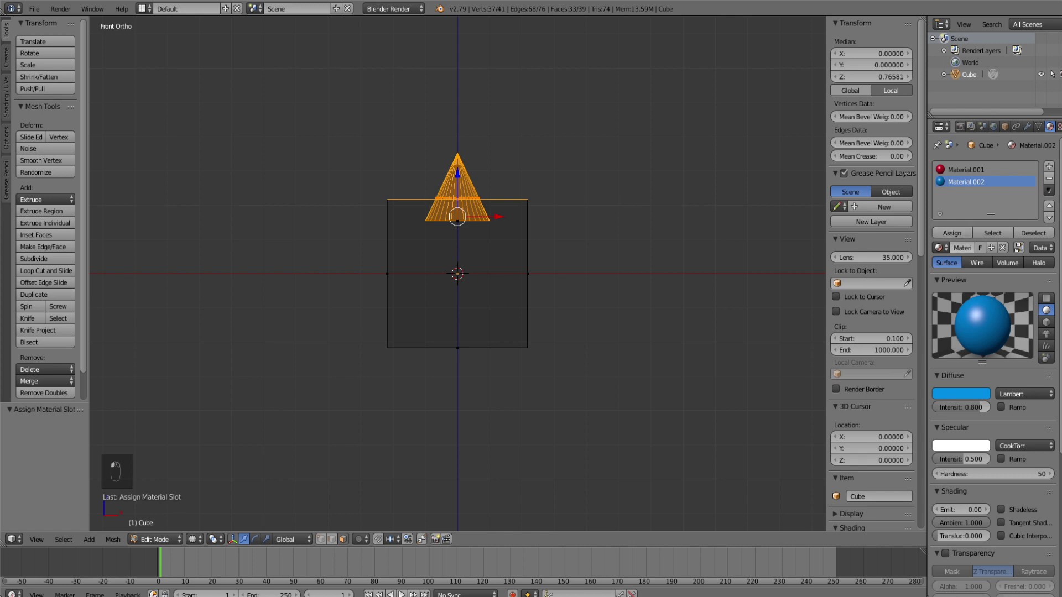
{"action": "key", "text": "z"}
{"action": "middle_click_drag", "start_coordinate": [608, 332], "coordinate": [664, 232]}
{"action": "key", "text": "Tab"}
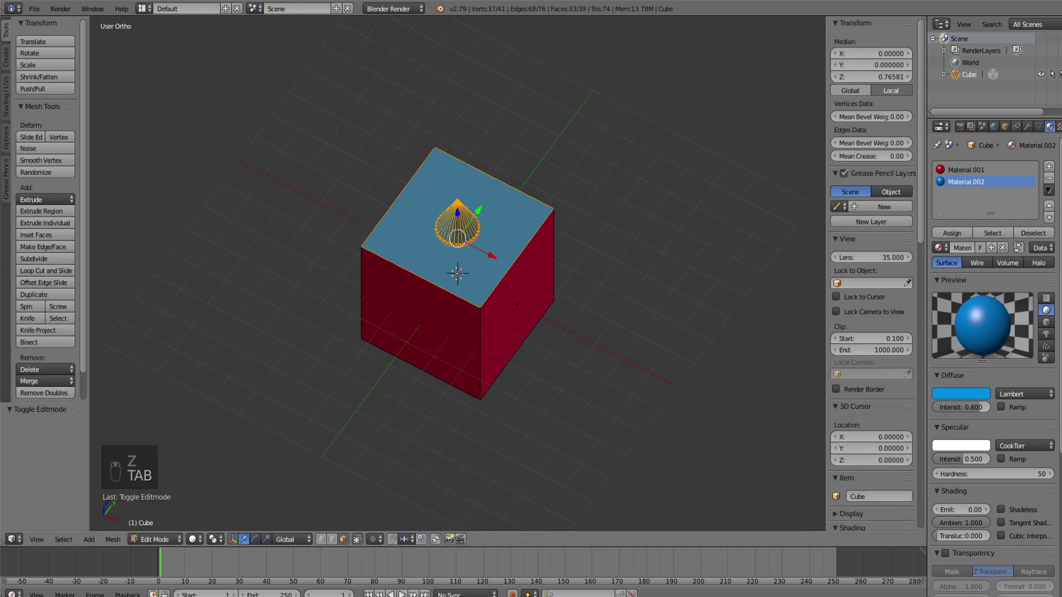
- Select only the cube's top face and assign it a new third material with a green diffuse colour
{"action": "key", "text": "a"}
{"action": "key", "text": "a"}
{"action": "key", "text": "a"}
{"action": "key", "text": "a"}
{"action": "key", "text": "a"}
{"action": "key", "text": "c"}
{"action": "left_click", "coordinate": [458, 227]}
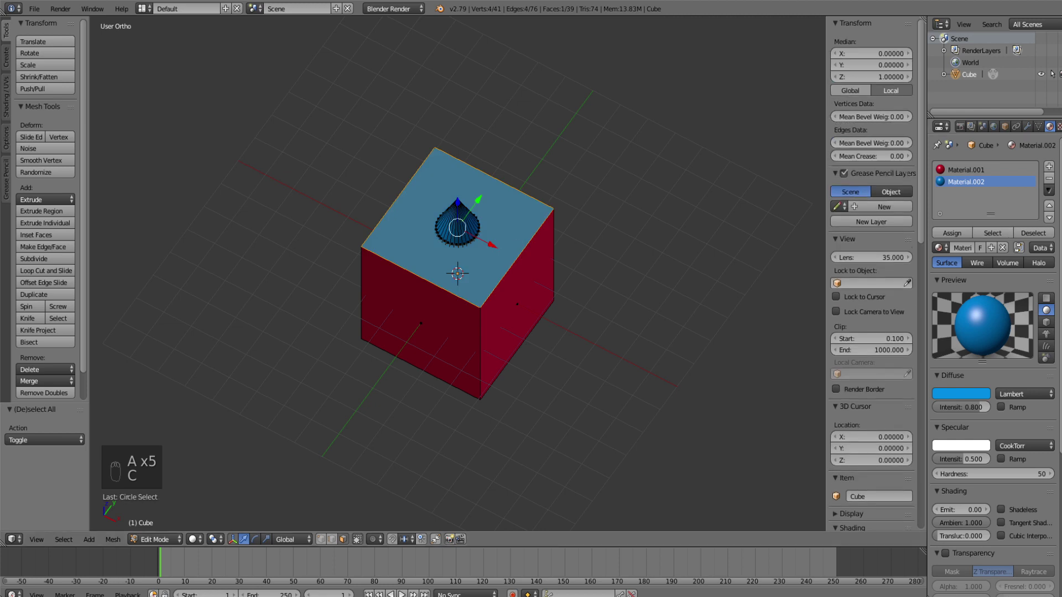
{"action": "left_click", "coordinate": [1049, 167]}
{"action": "left_click", "coordinate": [983, 248]}
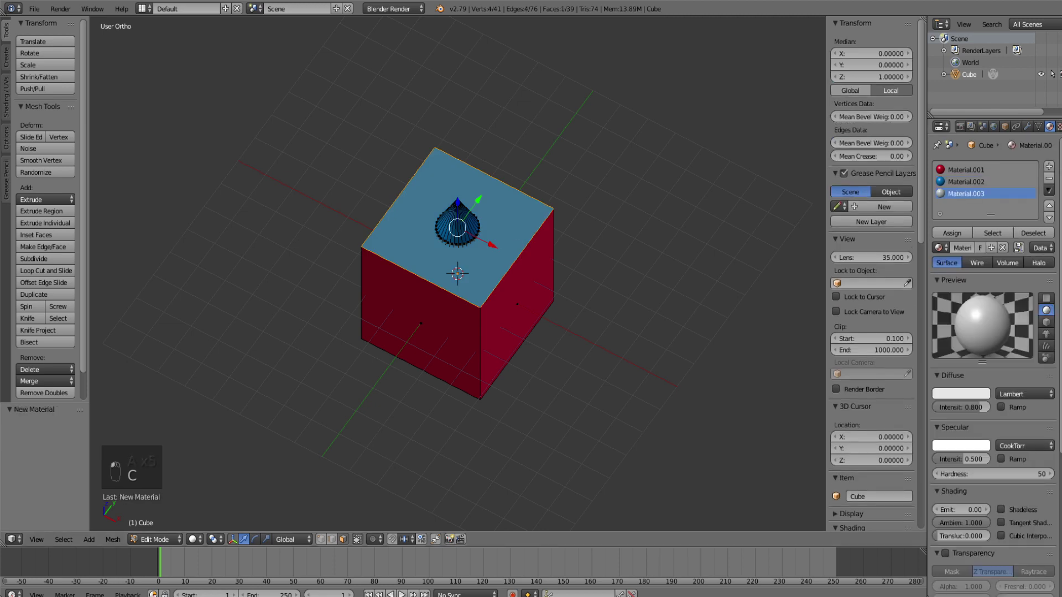
{"action": "left_click", "coordinate": [961, 394]}
{"action": "left_click", "coordinate": [894, 258]}
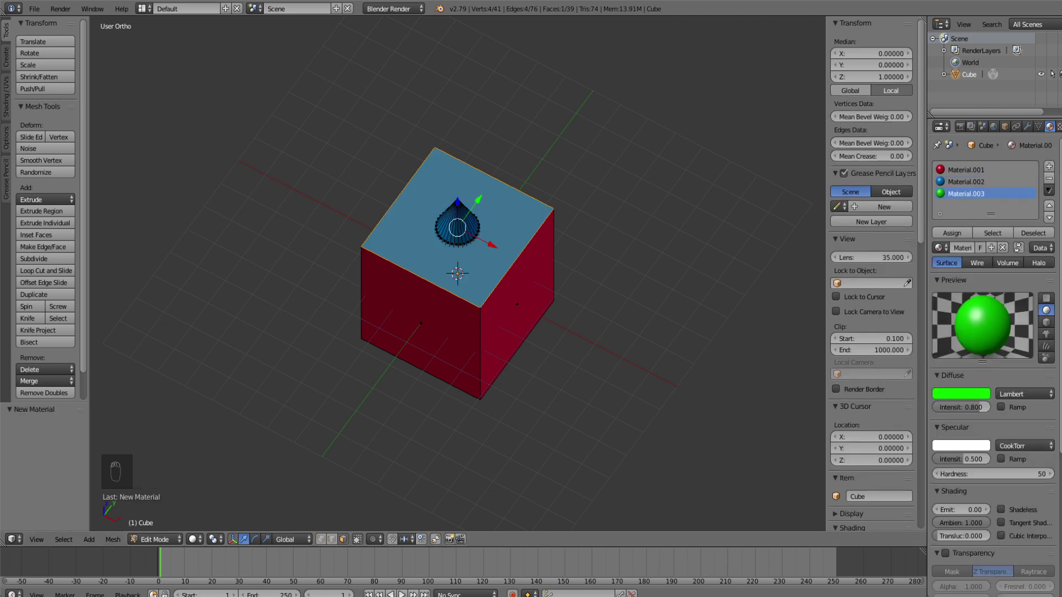
{"action": "left_click", "coordinate": [951, 233]}
{"action": "key", "text": "Tab"}
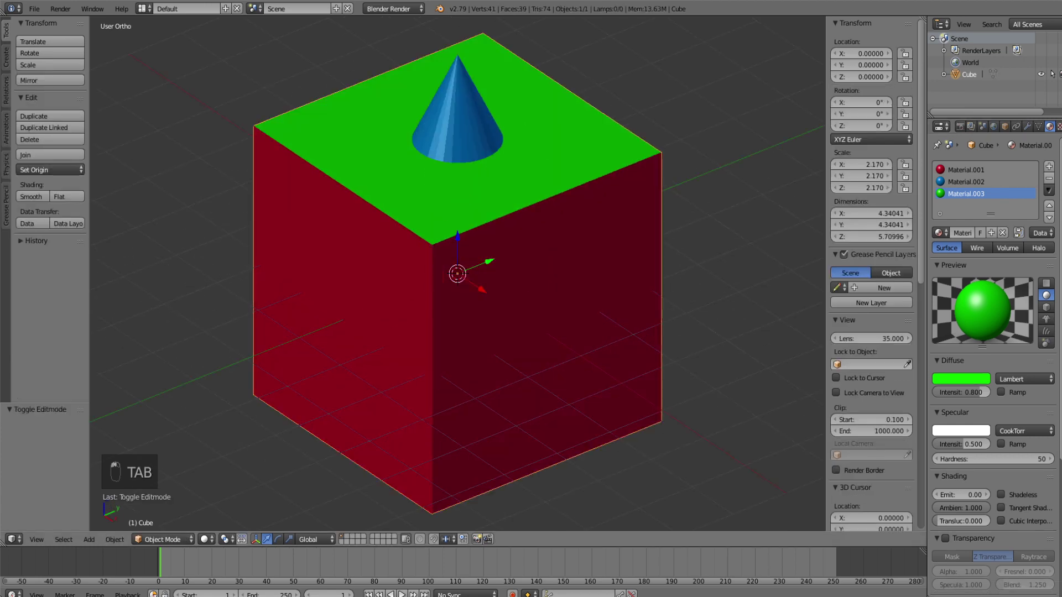
- Select the whole mesh in Edit Mode and unwrap it again with Smart UV Project, keeping the 0.01 island margin
{"action": "key", "text": "KP_5"}
{"action": "key", "text": "Tab"}
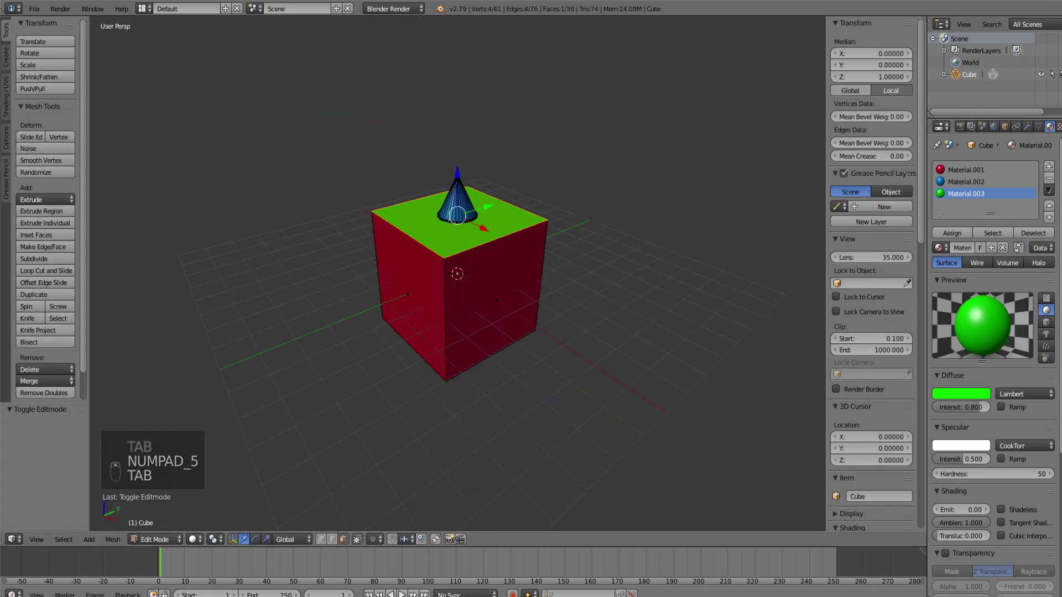
{"action": "key", "text": "a"}
{"action": "key", "text": "a"}
{"action": "key", "text": "a"}
{"action": "key", "text": "a"}
{"action": "key", "text": "u"}
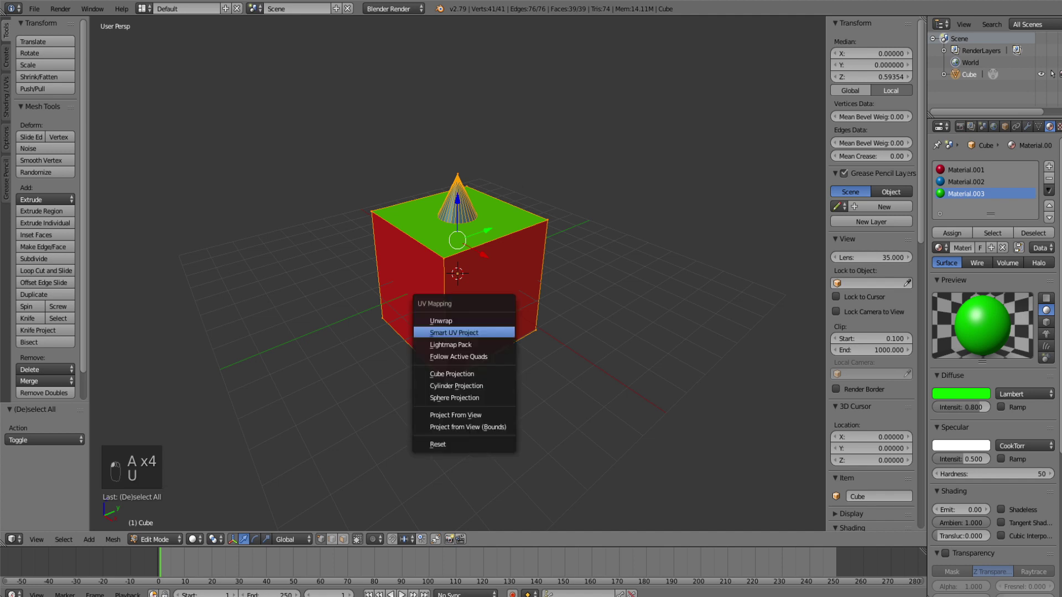
{"action": "left_click", "coordinate": [443, 330]}
{"action": "key", "text": "Return"}
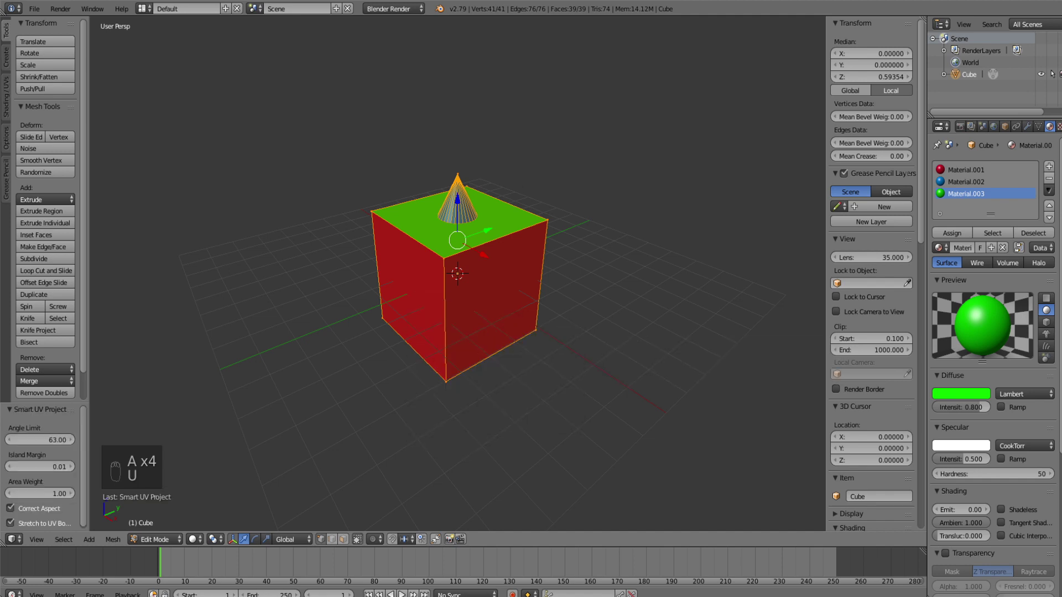
- Split the 3D view into two side-by-side areas and make the new one a UV/Image Editor
{"action": "left_click_drag", "start_coordinate": [925, 18], "coordinate": [510, 33]}
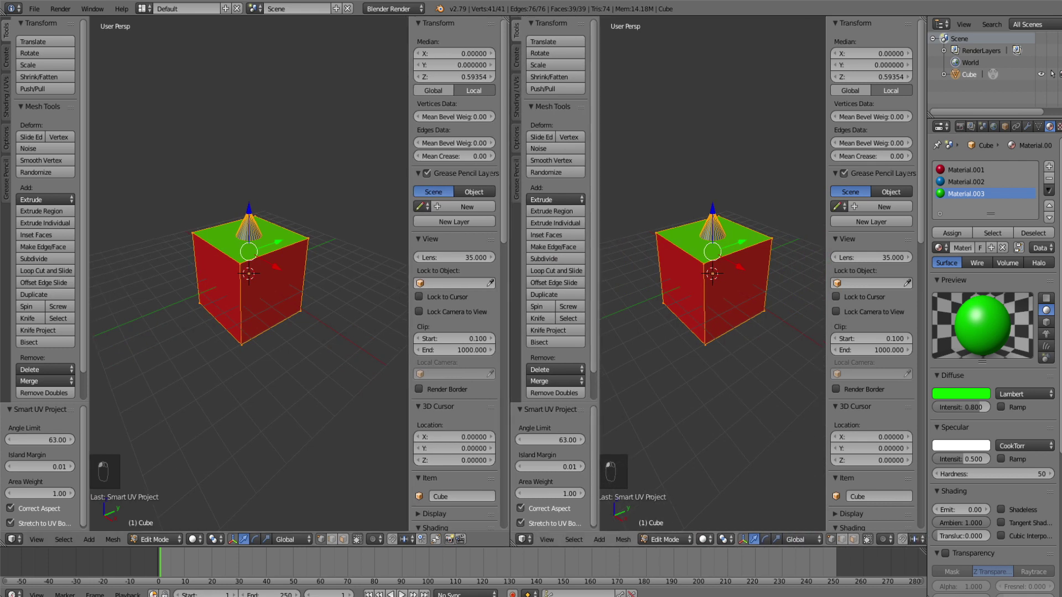
{"action": "left_click", "coordinate": [522, 540]}
{"action": "left_click", "coordinate": [555, 447]}
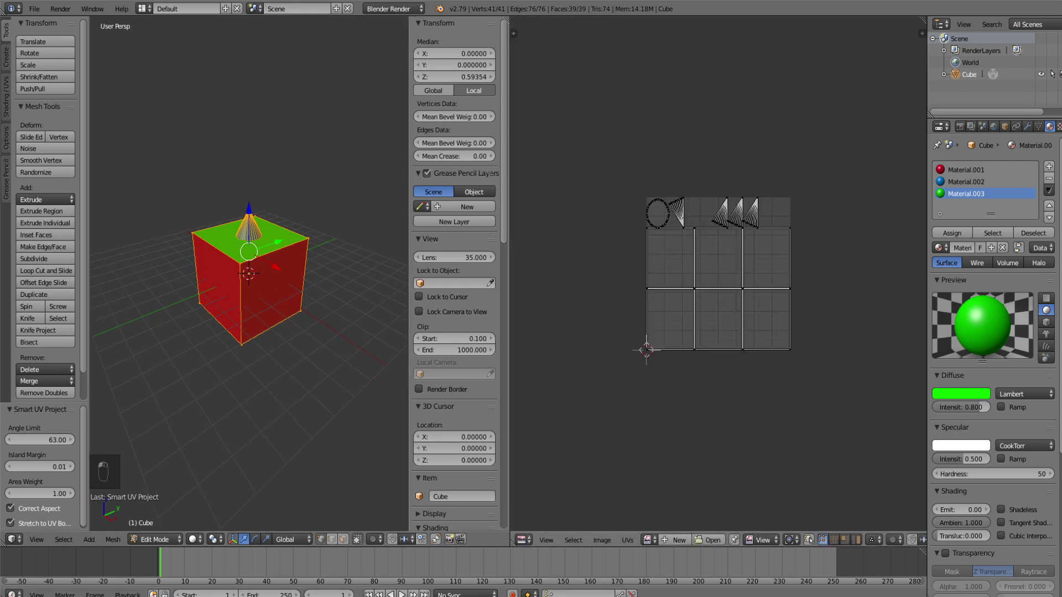
- Create a blank 1024 x 1024 px image named Box for the unwrapped mesh
{"action": "left_click", "coordinate": [674, 539]}
{"action": "left_click", "coordinate": [685, 548]}
{"action": "left_click", "coordinate": [719, 496]}
{"action": "key", "text": "BackSpace"}
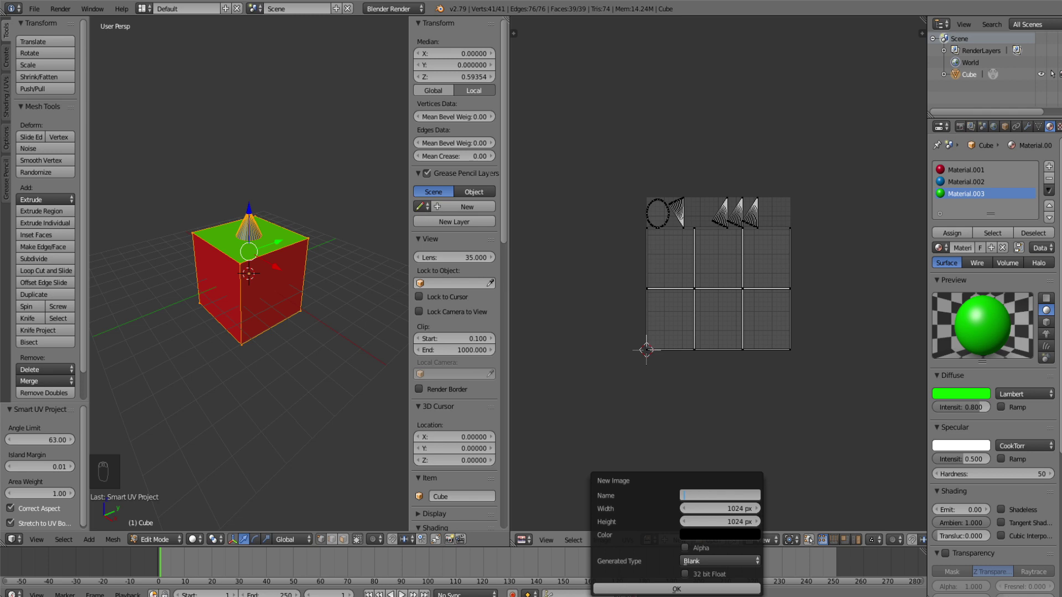
{"action": "type", "text": "Box"}
{"action": "key", "text": "Return"}
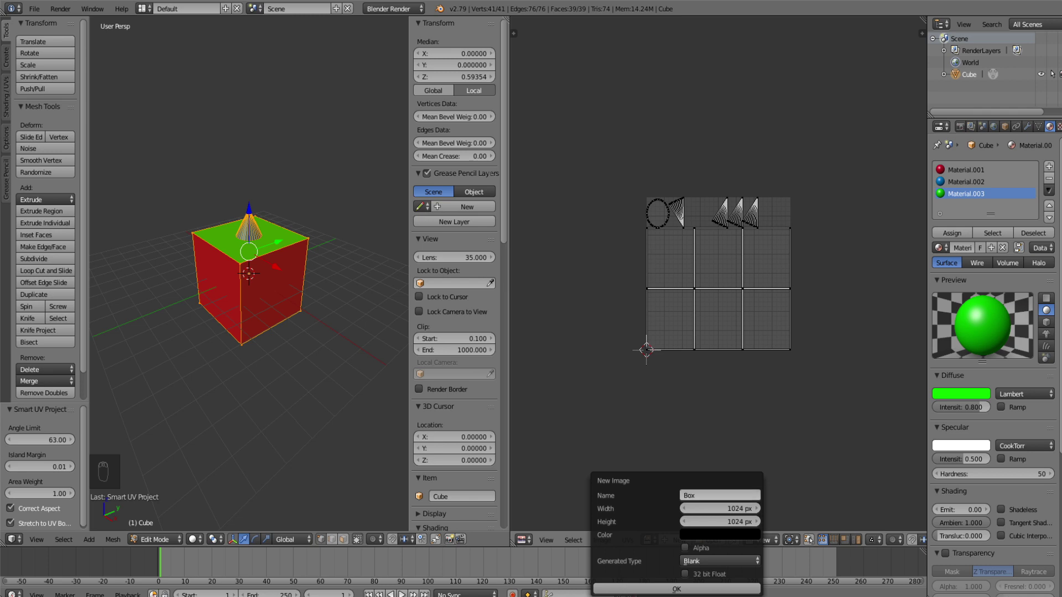
{"action": "left_click", "coordinate": [677, 589]}
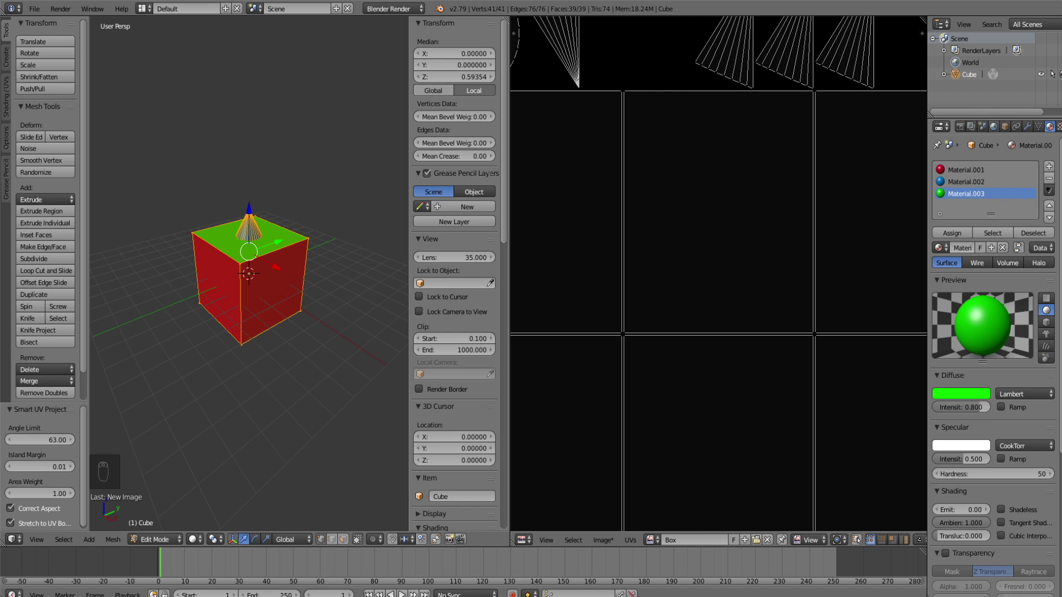
- Set the world's Gather sampling to 21 samples and open the render settings
{"action": "left_click", "coordinate": [993, 126]}
{"action": "left_click_drag", "start_coordinate": [1029, 540], "coordinate": [1060, 539]}
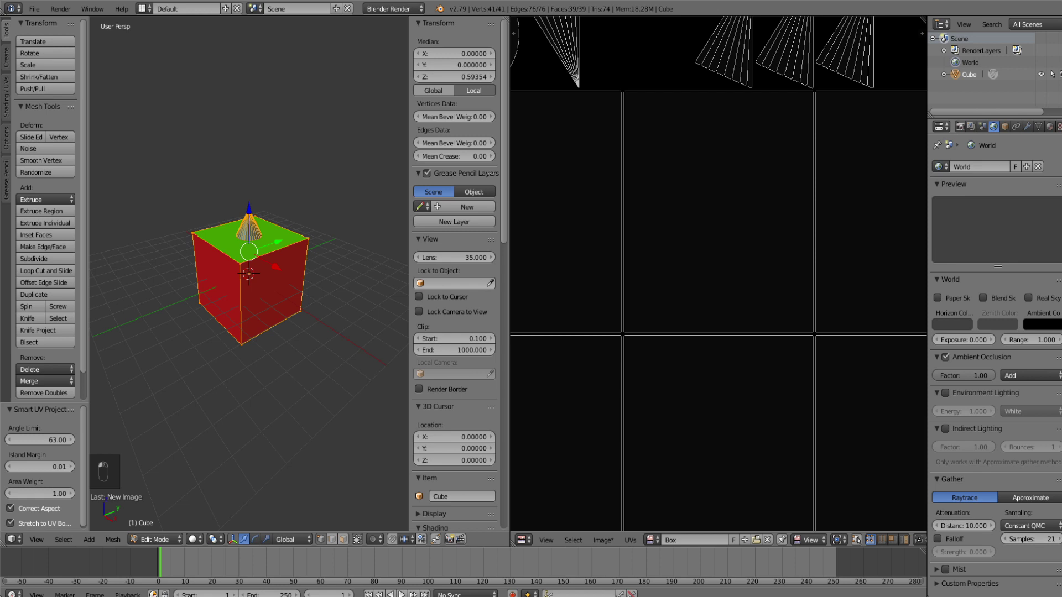
{"action": "left_click", "coordinate": [960, 126]}
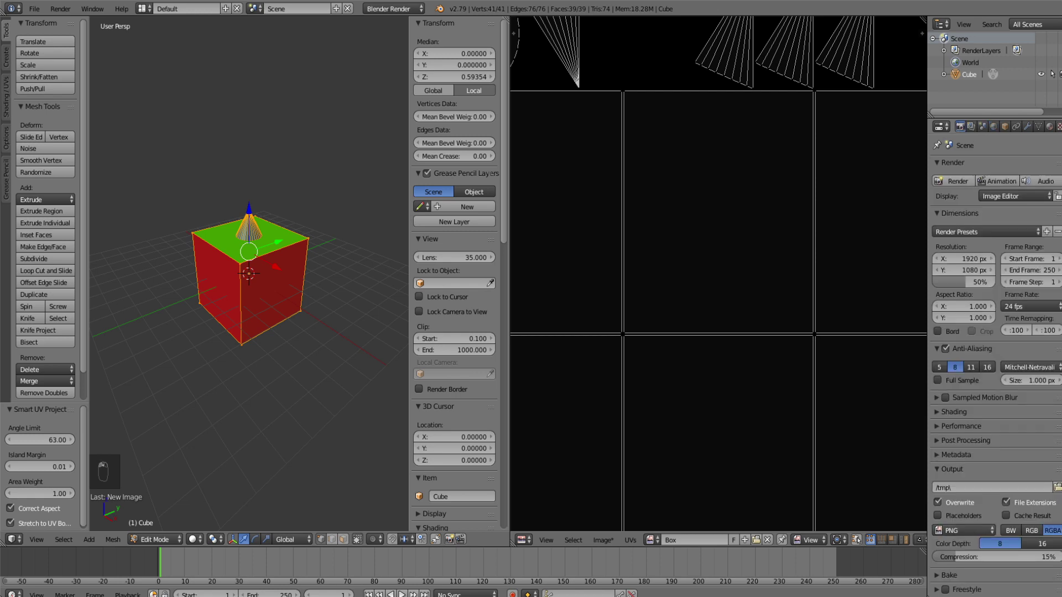
- Bake the full render of the cube and cone onto the Box image and leave Edit Mode
{"action": "left_click", "coordinate": [949, 575]}
{"action": "scroll", "coordinate": [962, 553], "scroll_direction": "down", "scroll_amount": 4}
{"action": "left_click", "coordinate": [997, 503]}
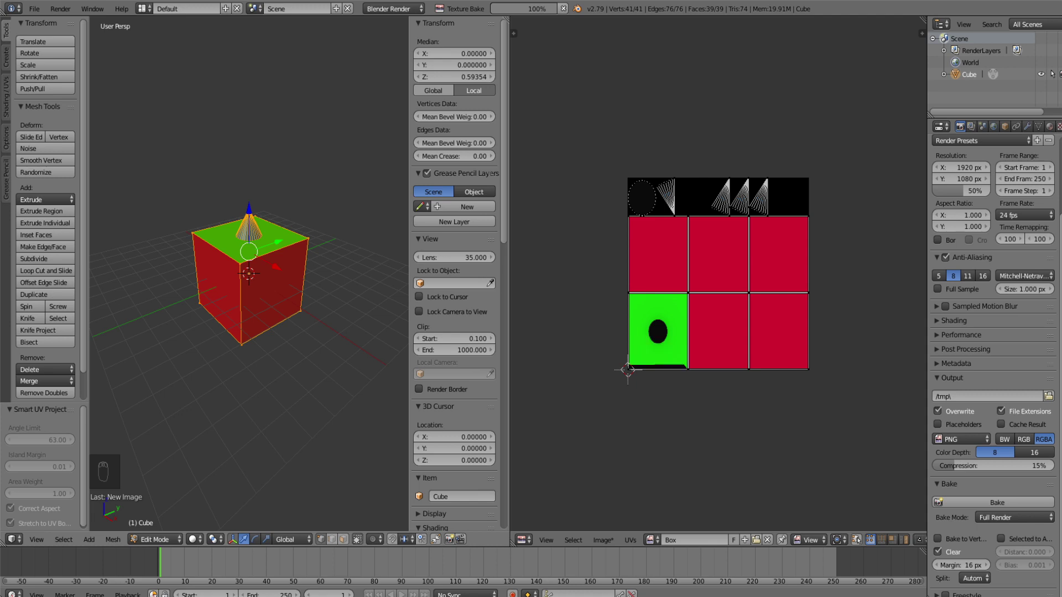
{"action": "key", "text": "Tab"}
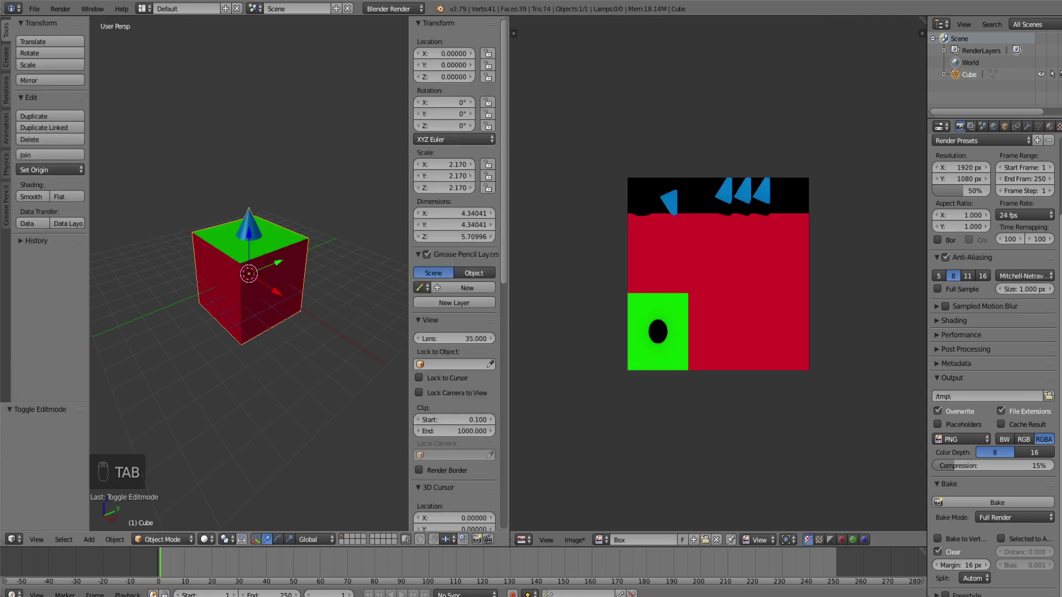
- Set the 3D view's shading to Texture to preview the baked image on the cube and cone
{"action": "scroll", "coordinate": [249, 276], "scroll_direction": "up", "scroll_amount": 5}
{"action": "left_click", "coordinate": [206, 539]}
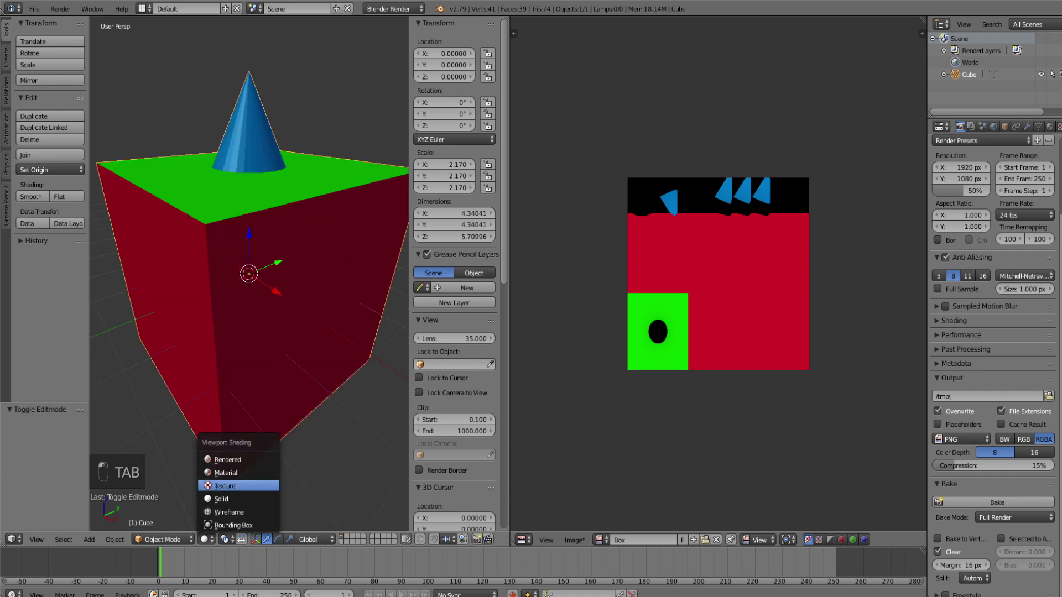
{"action": "left_click", "coordinate": [238, 485]}
{"action": "middle_click_drag", "start_coordinate": [249, 276], "coordinate": [265, 232]}
{"action": "scroll", "coordinate": [249, 277], "scroll_direction": "down", "scroll_amount": 5}
- Save the baked image in Targa format as Box.tga in the PBR Cube folder and return the cube to Edit Mode
{"action": "left_click", "coordinate": [574, 539]}
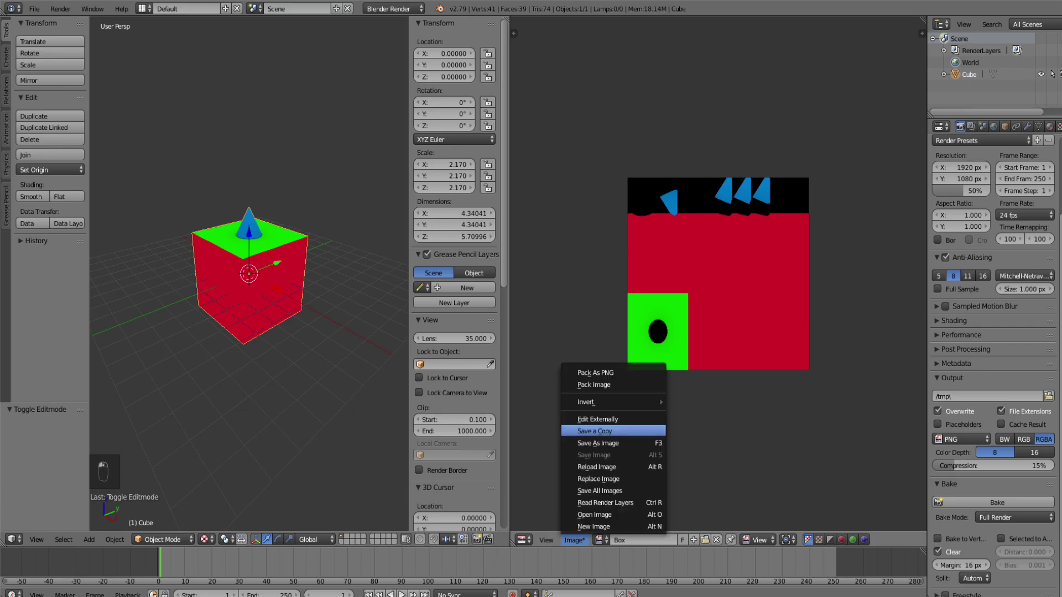
{"action": "left_click", "coordinate": [586, 442]}
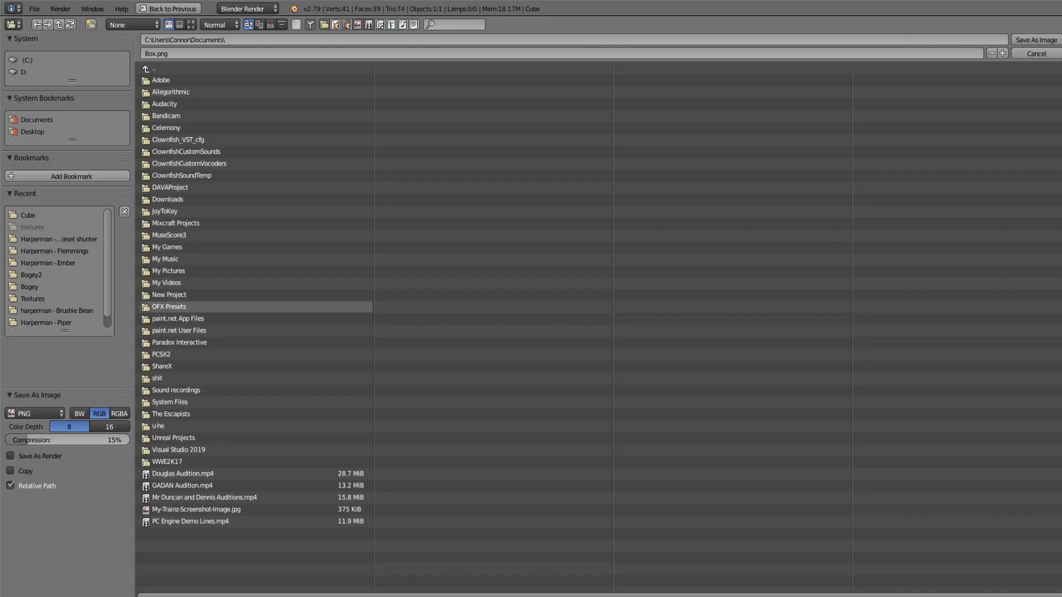
{"action": "left_click", "coordinate": [35, 414]}
{"action": "left_click", "coordinate": [31, 386]}
{"action": "left_click", "coordinate": [28, 215]}
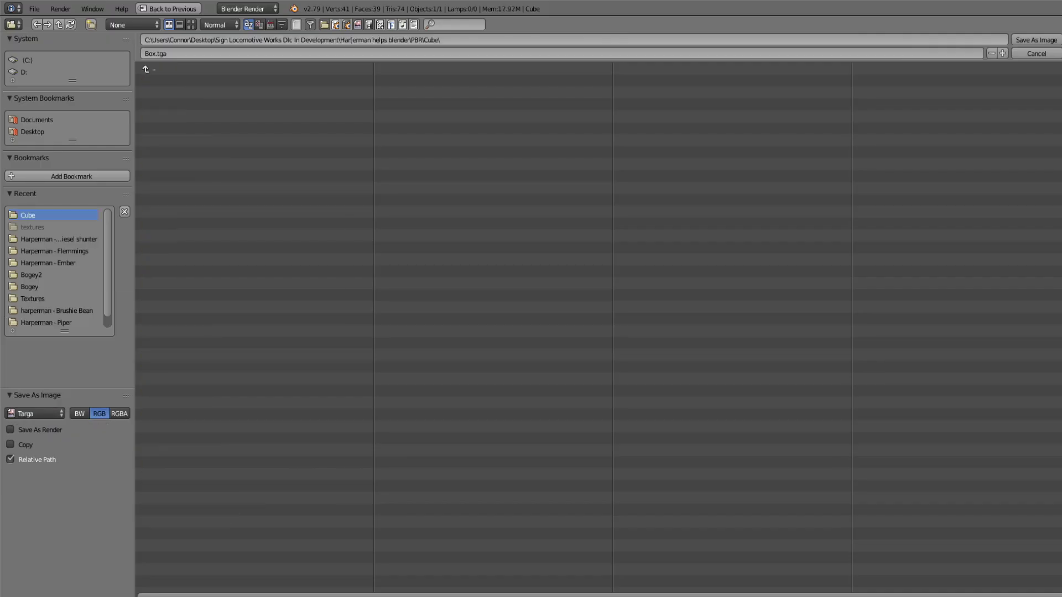
{"action": "left_click", "coordinate": [1036, 40]}
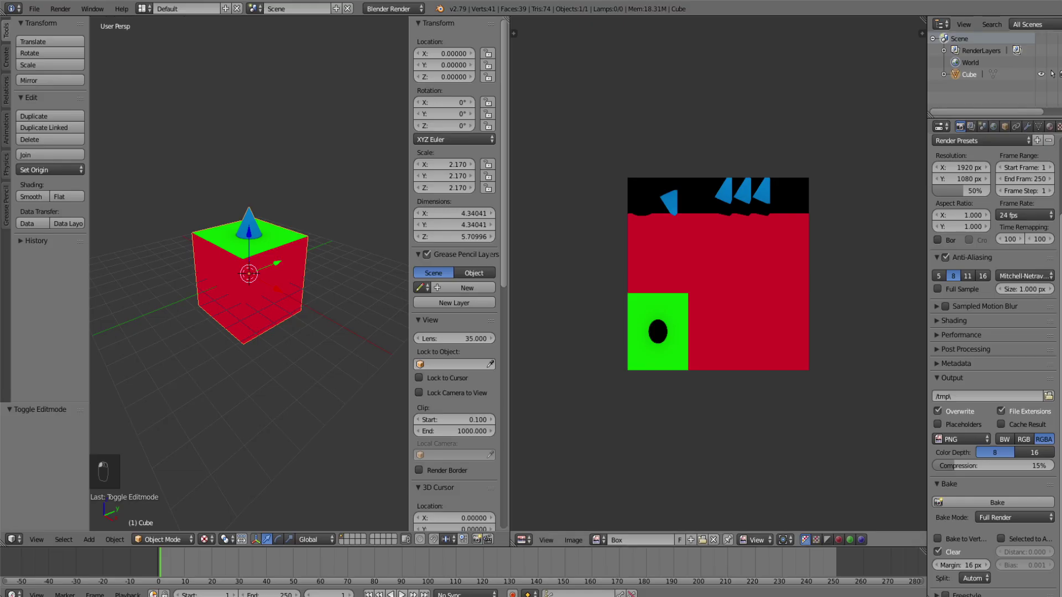
{"action": "key", "text": "Tab"}
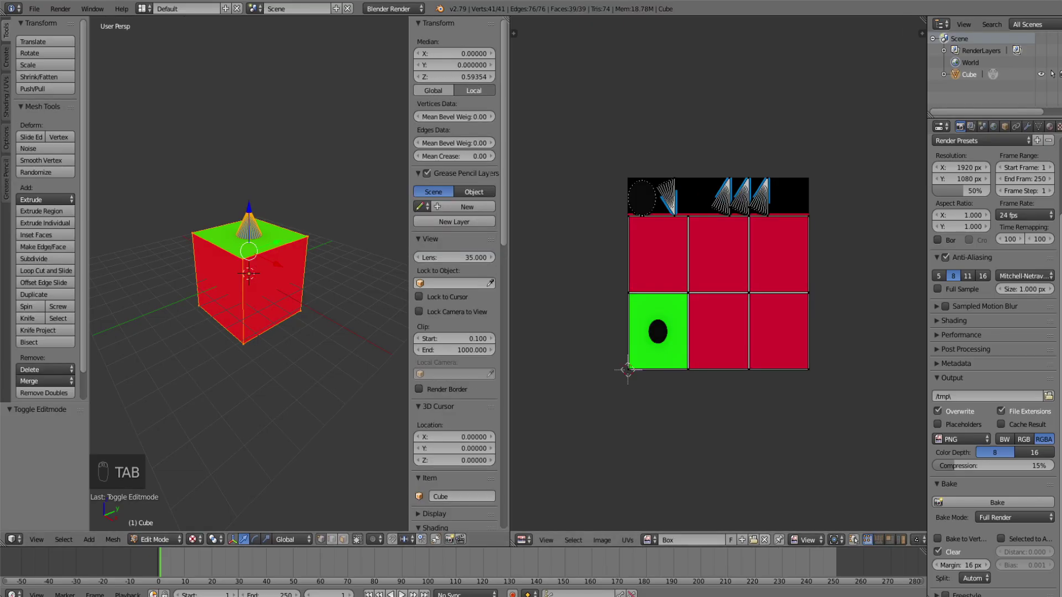
{"action": "left_click_drag", "start_coordinate": [508, 533], "coordinate": [719, 387]}
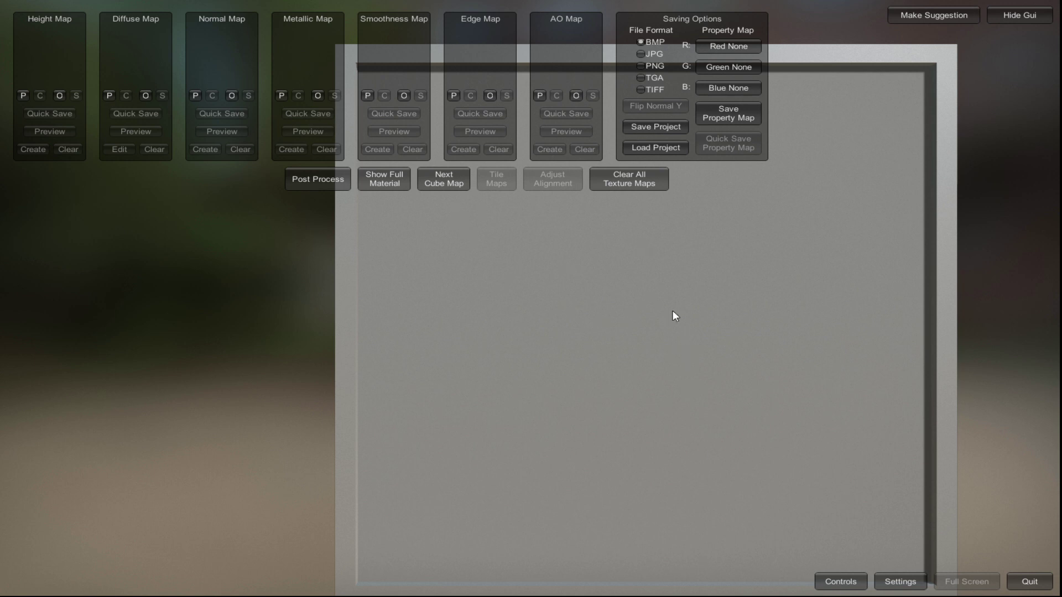
- In Materialize, set the save format to TGA and load Box.tga from the PBR Cube folder as the AO map
{"action": "left_click", "coordinate": [641, 78]}
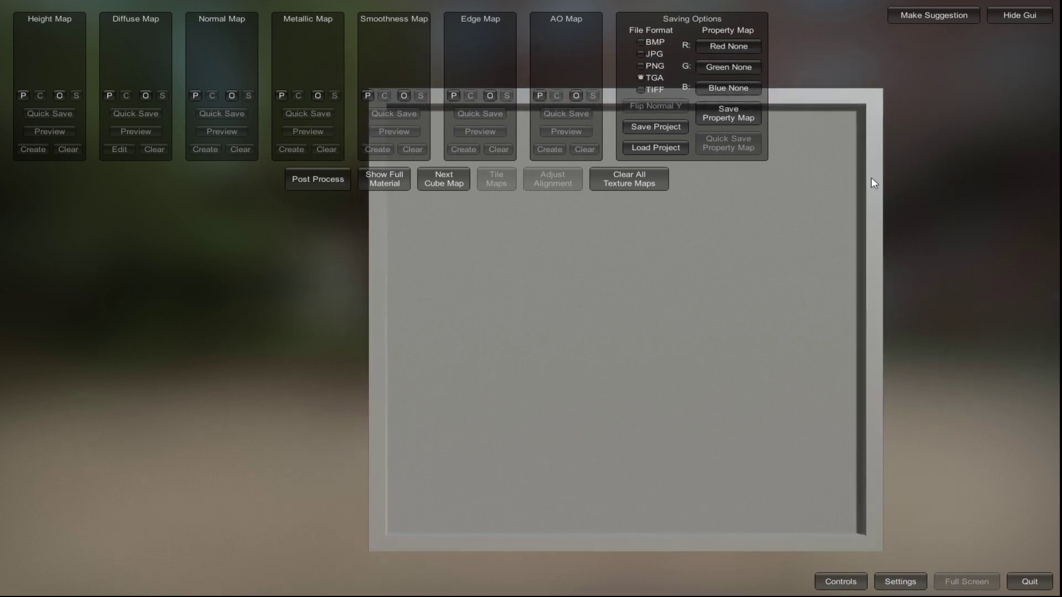
{"action": "left_click", "coordinate": [577, 95]}
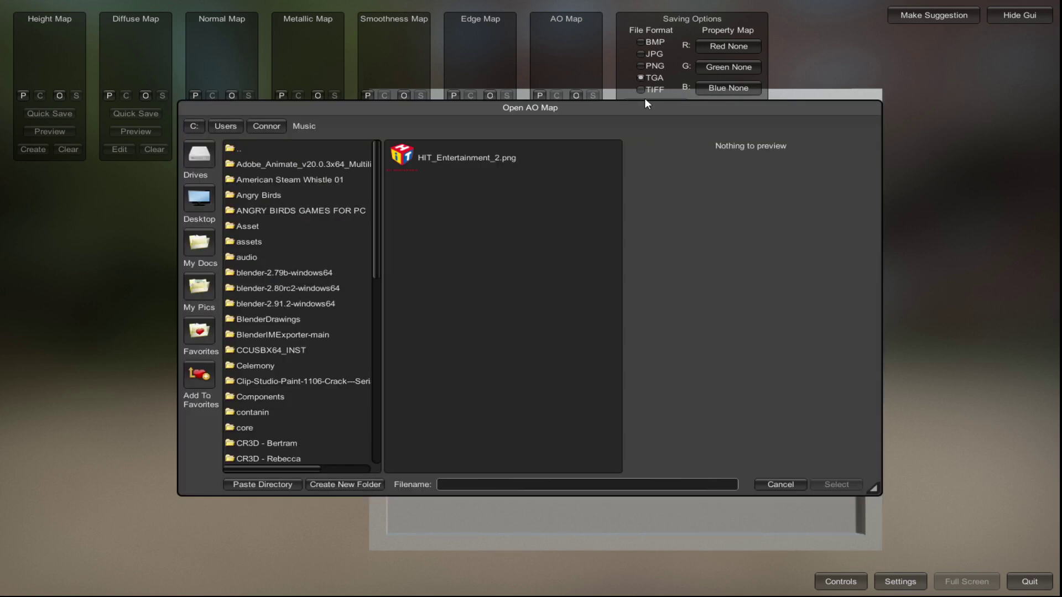
{"action": "left_click", "coordinate": [206, 218]}
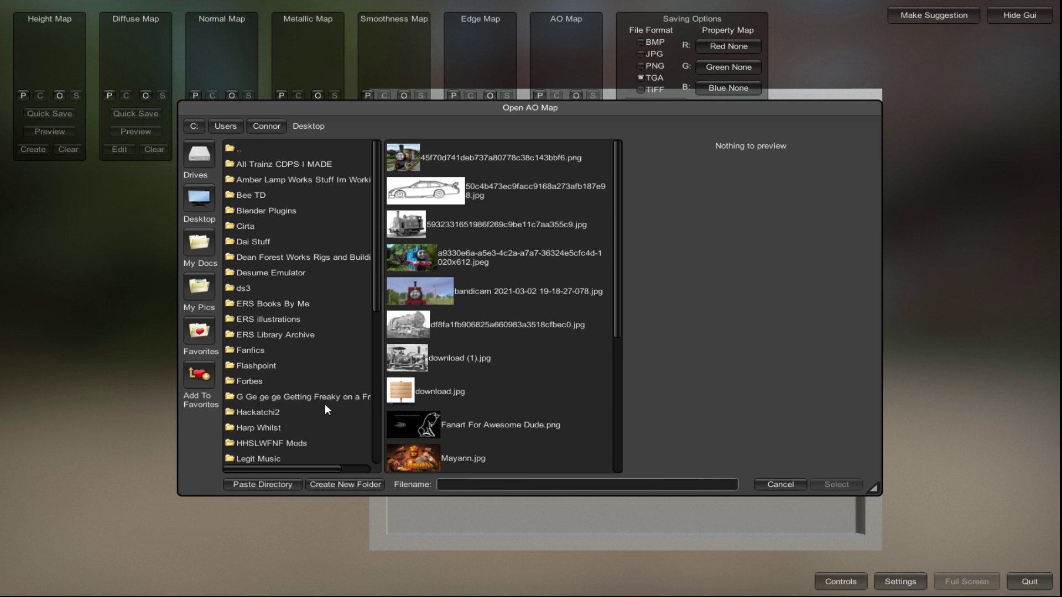
{"action": "scroll", "coordinate": [324, 404], "scroll_direction": "down", "scroll_amount": 4}
{"action": "scroll", "coordinate": [310, 360], "scroll_direction": "down", "scroll_amount": 3}
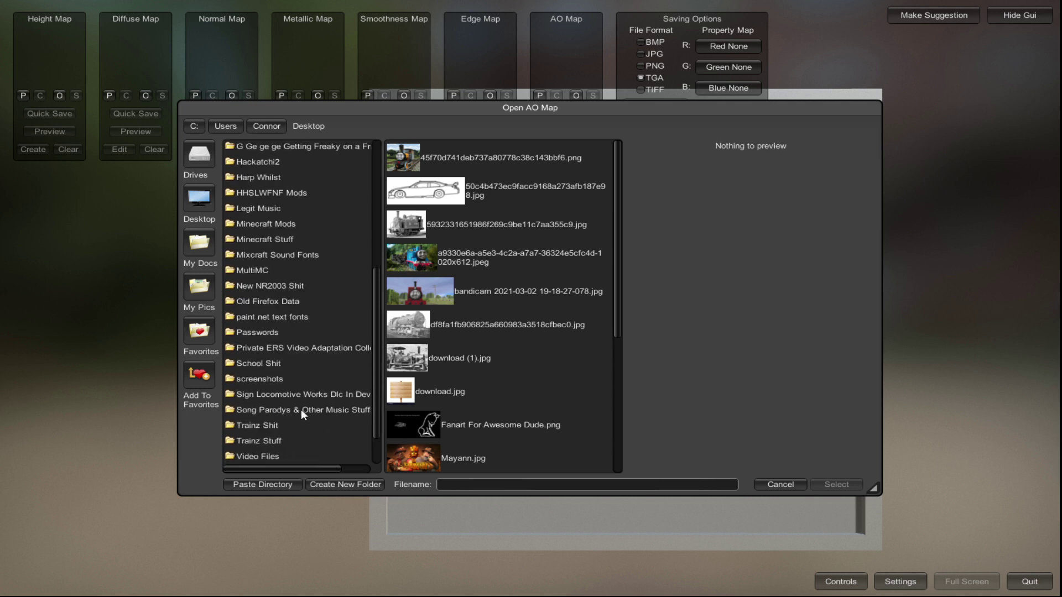
{"action": "double_click", "coordinate": [276, 395]}
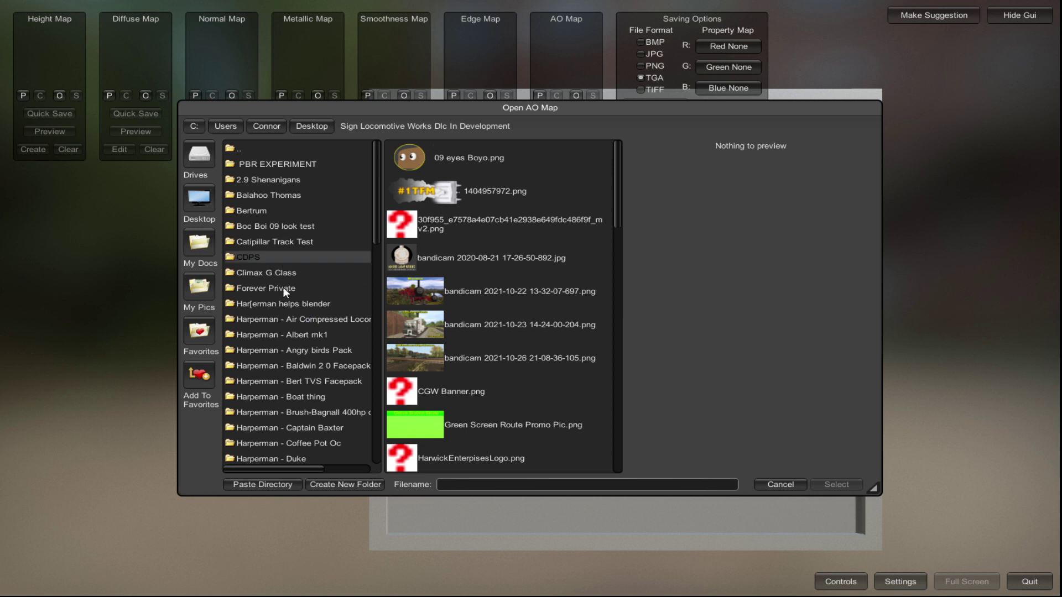
{"action": "double_click", "coordinate": [287, 302]}
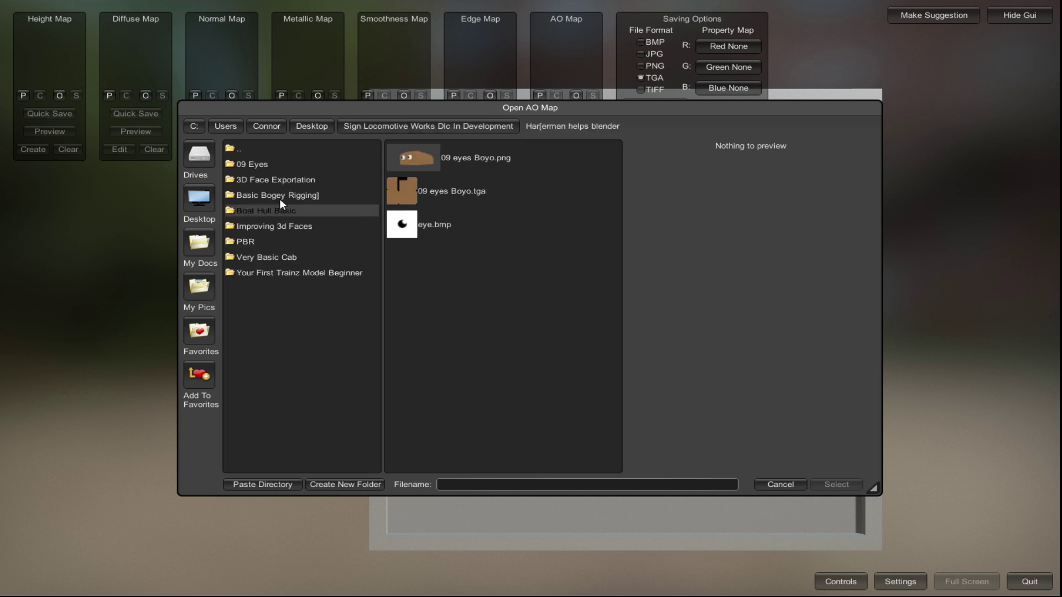
{"action": "double_click", "coordinate": [270, 237]}
{"action": "double_click", "coordinate": [258, 164]}
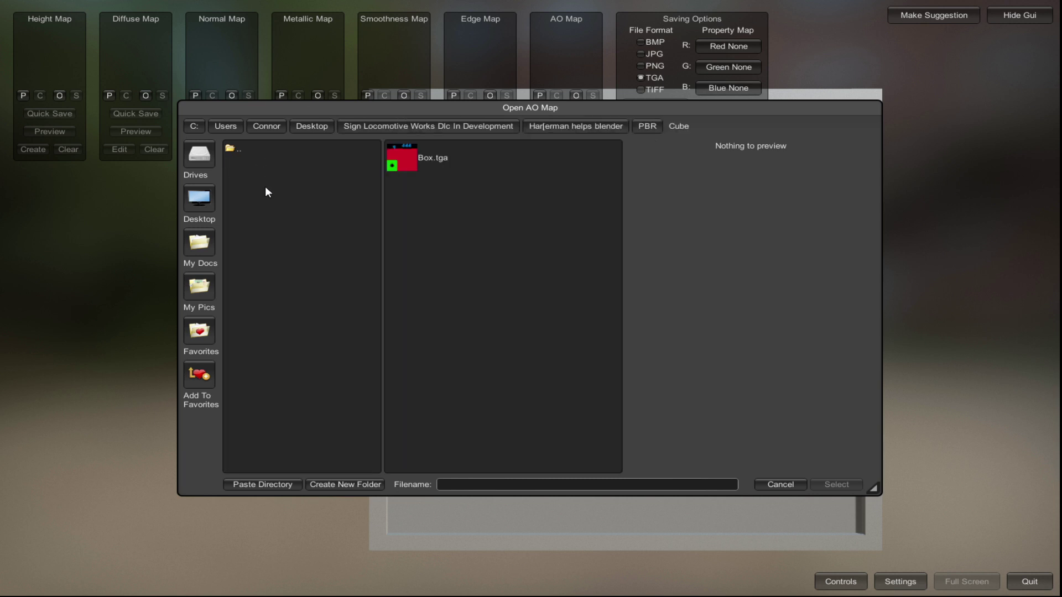
{"action": "double_click", "coordinate": [438, 161]}
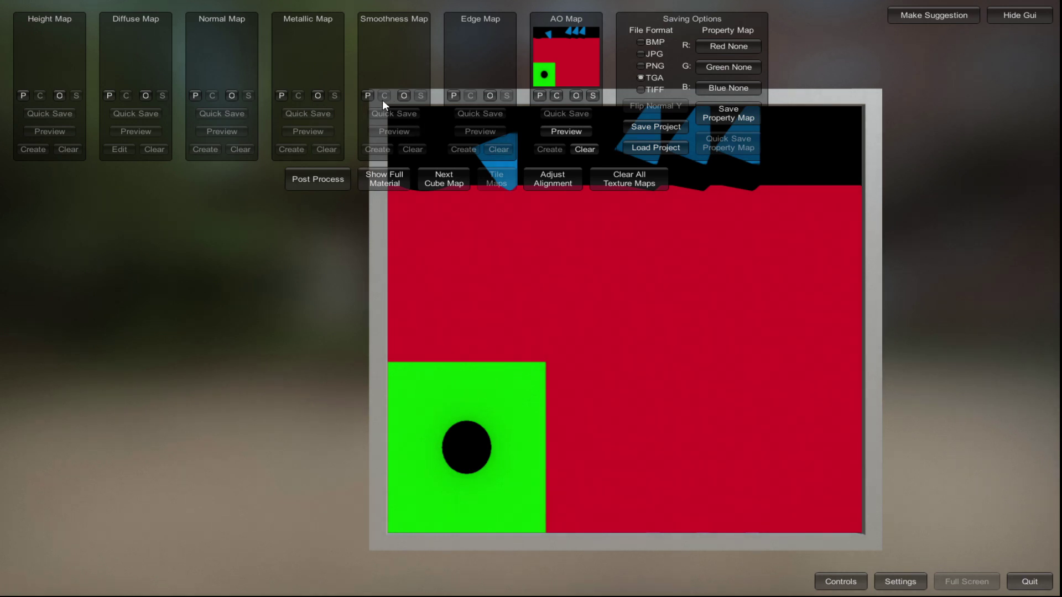
- Load Box.tga from the Cube folder as both the normal map and the height map
{"action": "left_click", "coordinate": [232, 96]}
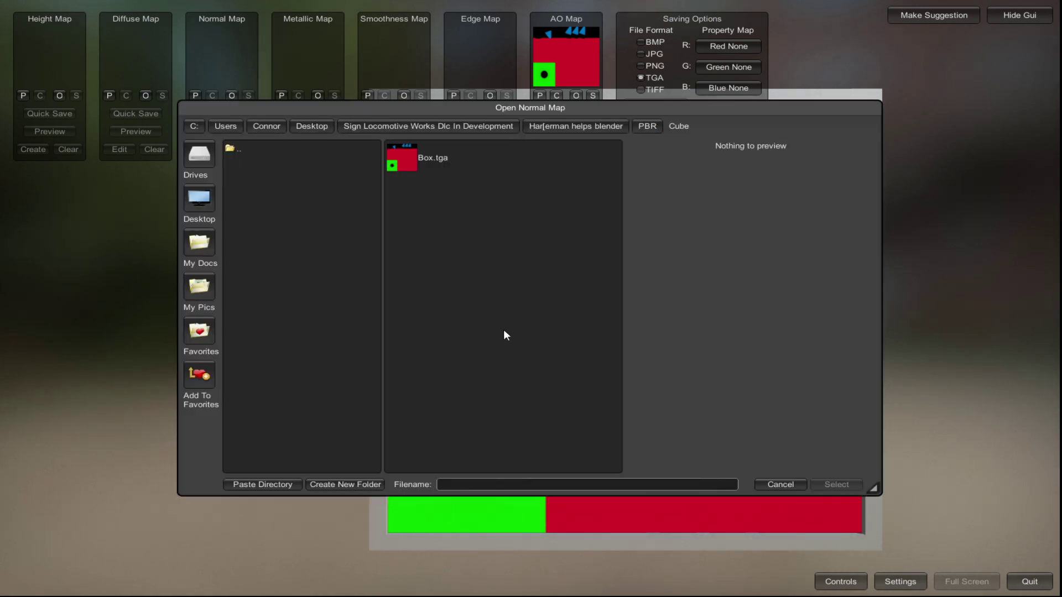
{"action": "double_click", "coordinate": [410, 161]}
{"action": "left_click", "coordinate": [66, 95]}
{"action": "double_click", "coordinate": [427, 161]}
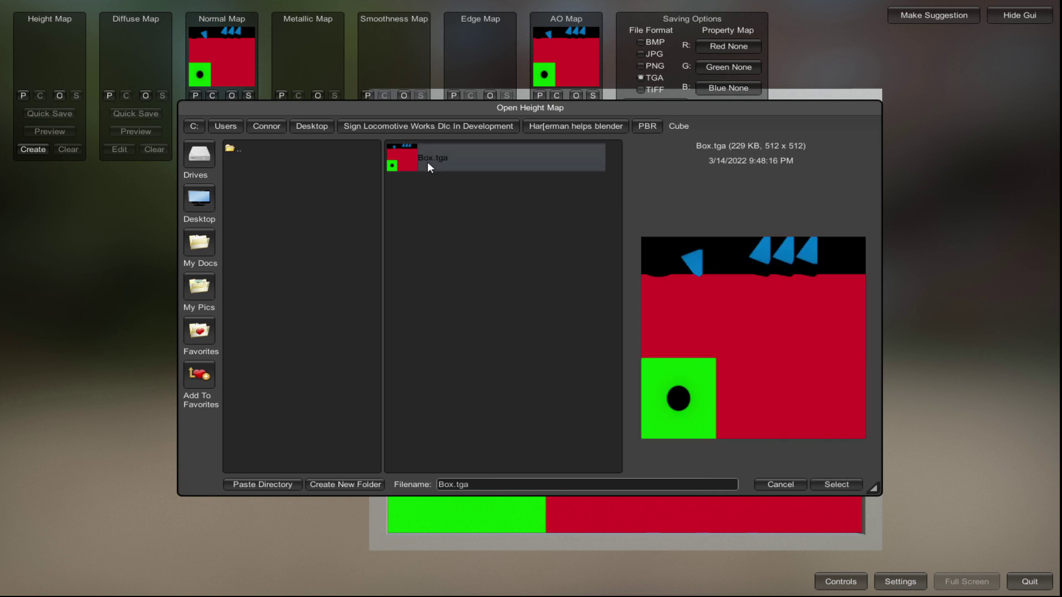
- Generate a height map from the normal map with the reveal slider at minimum and Final Contrast about 2.98, and set it as the height map
{"action": "left_click", "coordinate": [33, 149]}
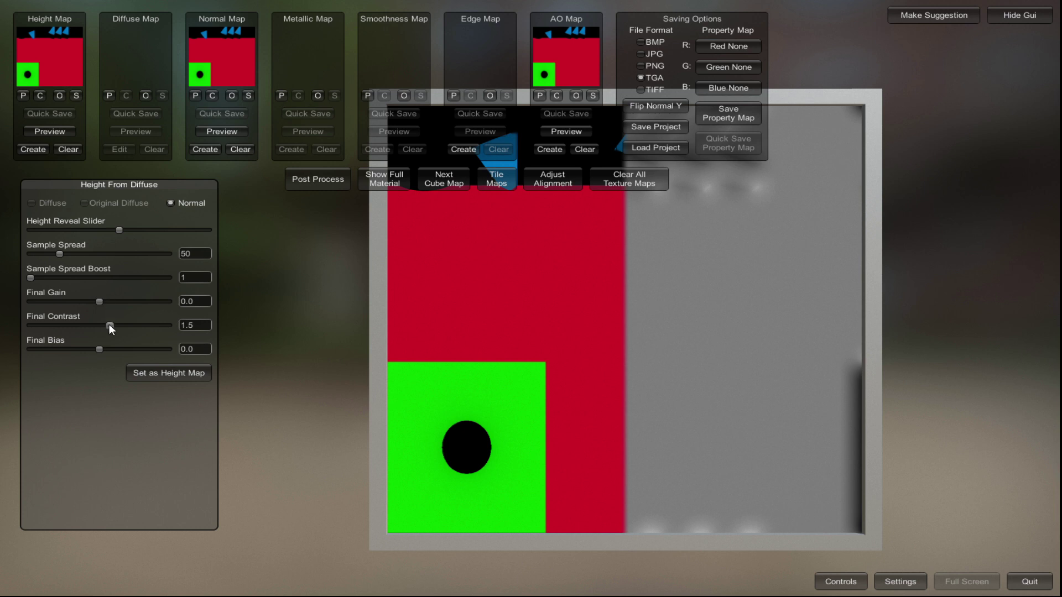
{"action": "left_click_drag", "start_coordinate": [117, 230], "coordinate": [30, 230]}
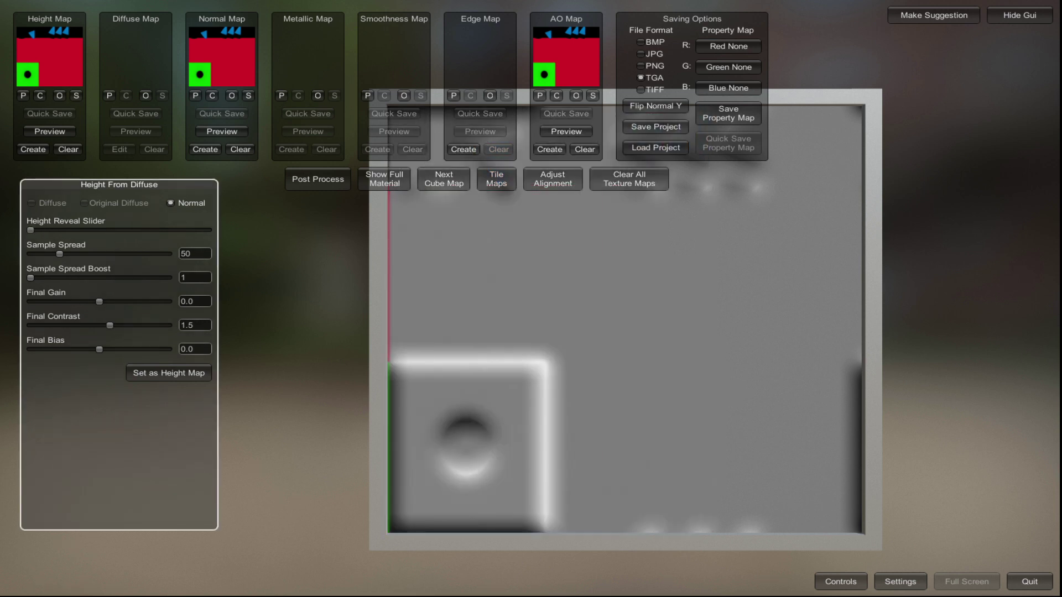
{"action": "mouse_move", "coordinate": [114, 326]}
{"action": "left_mouse_down"}
{"action": "mouse_move", "coordinate": [42, 325]}
{"action": "mouse_move", "coordinate": [152, 327]}
{"action": "mouse_move", "coordinate": [25, 332]}
{"action": "left_mouse_up"}
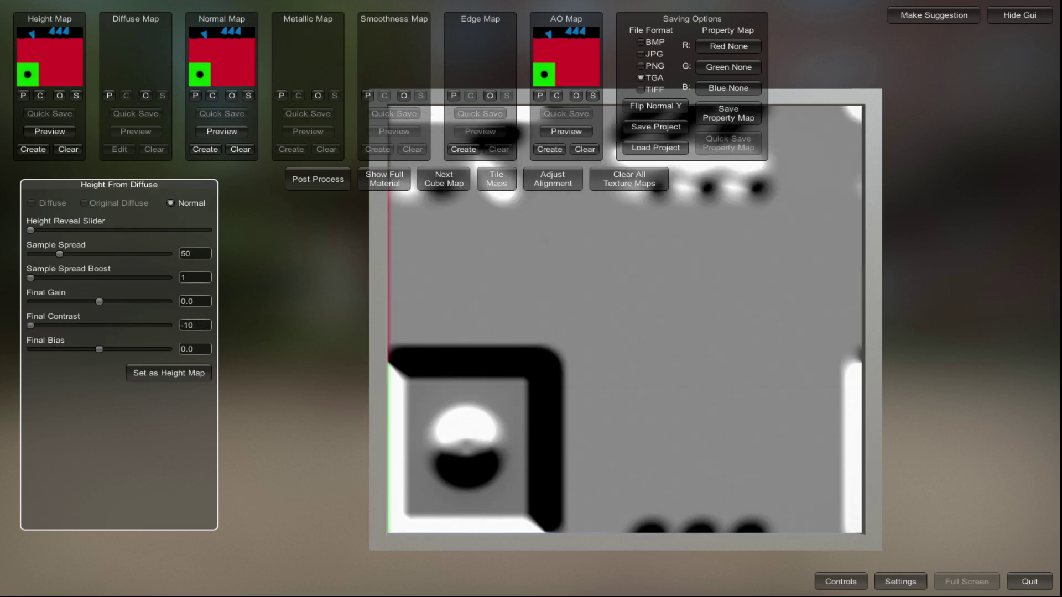
{"action": "left_click_drag", "start_coordinate": [31, 325], "coordinate": [741, 338]}
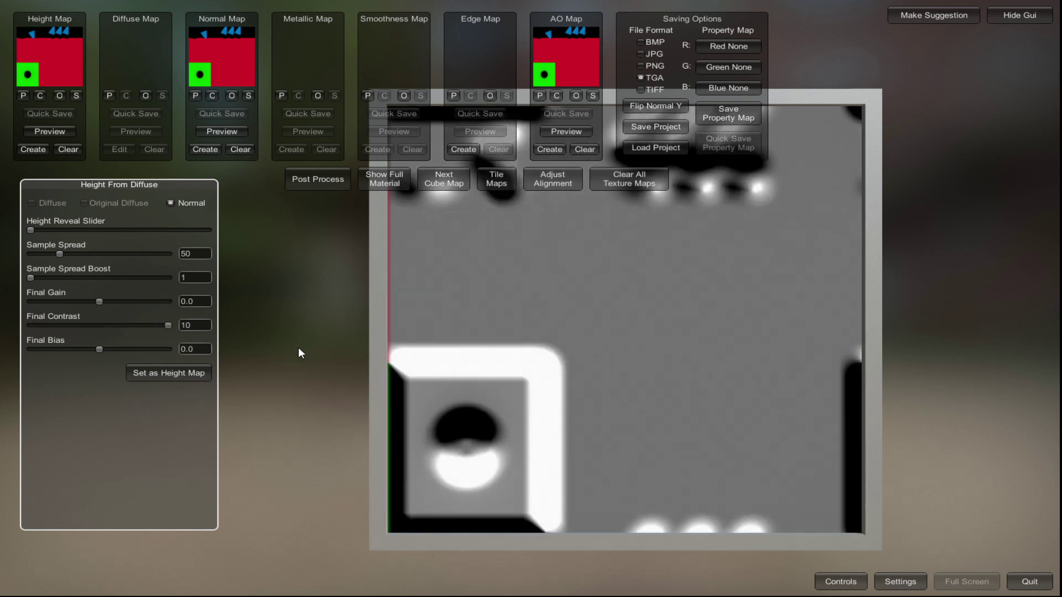
{"action": "left_click_drag", "start_coordinate": [170, 327], "coordinate": [121, 327]}
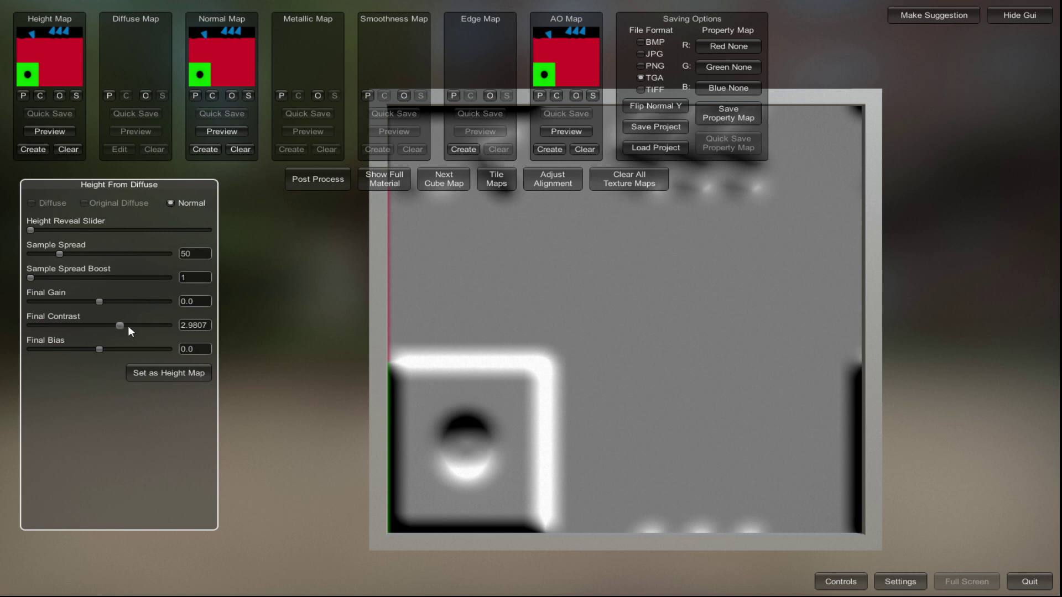
{"action": "left_click", "coordinate": [164, 369]}
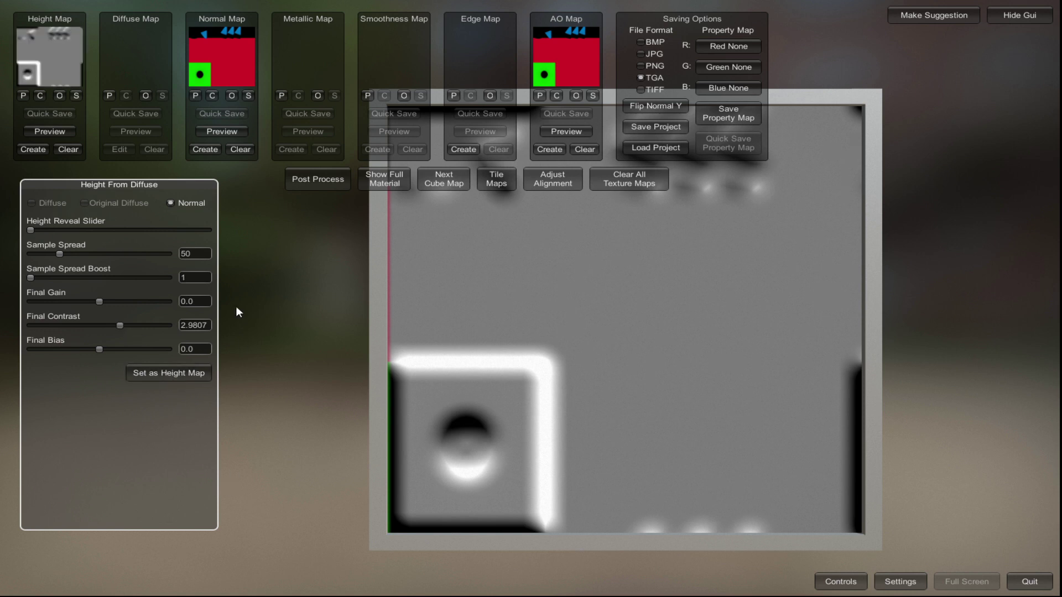
- Generate a normal map from the height map with the default settings, set it as the normal map, and open the AO map generator
{"action": "left_click", "coordinate": [210, 147]}
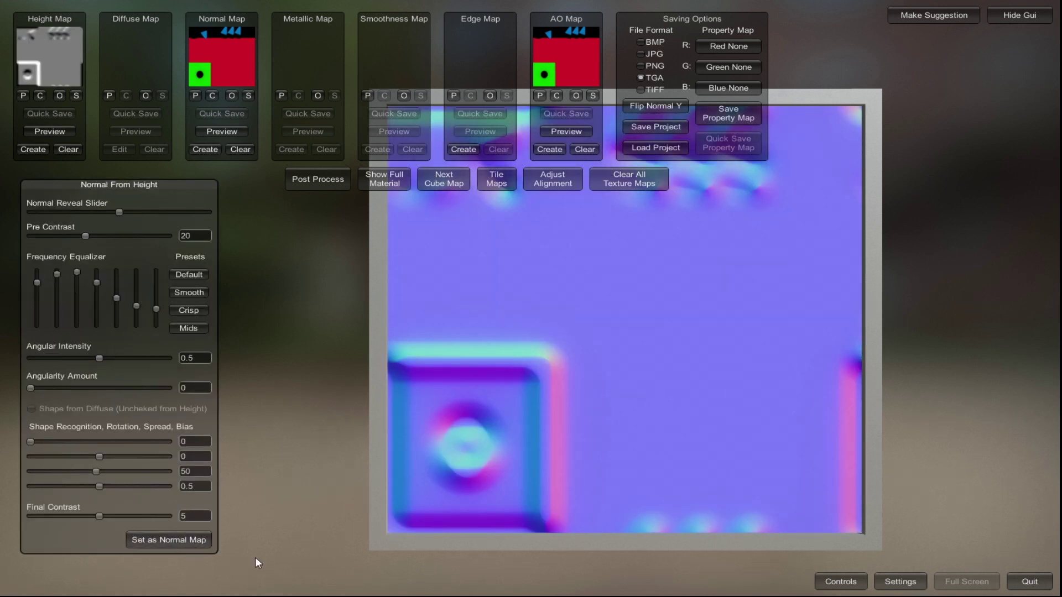
{"action": "left_click", "coordinate": [191, 540]}
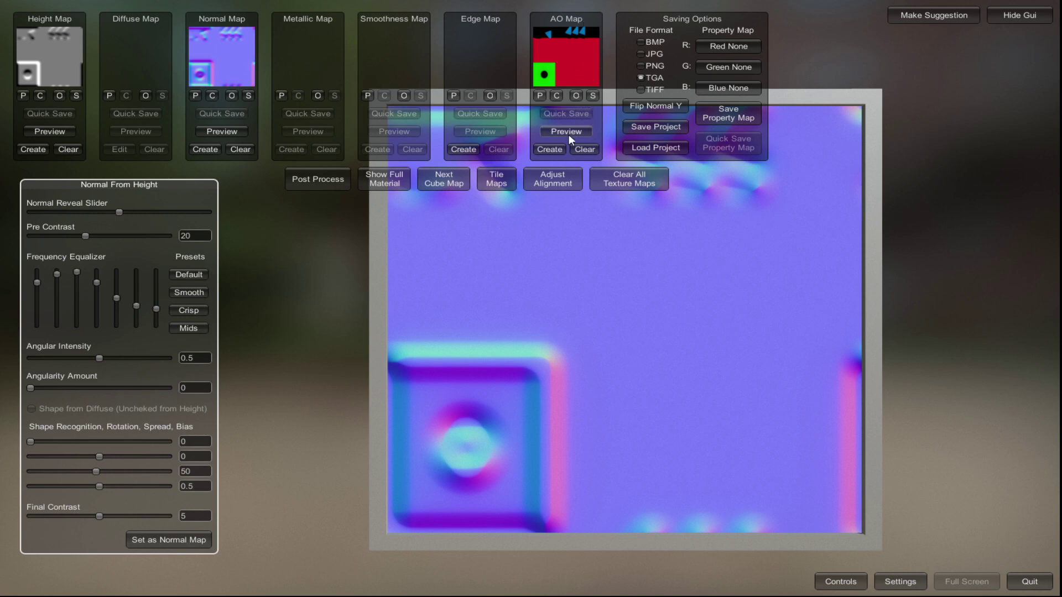
{"action": "left_click", "coordinate": [556, 146]}
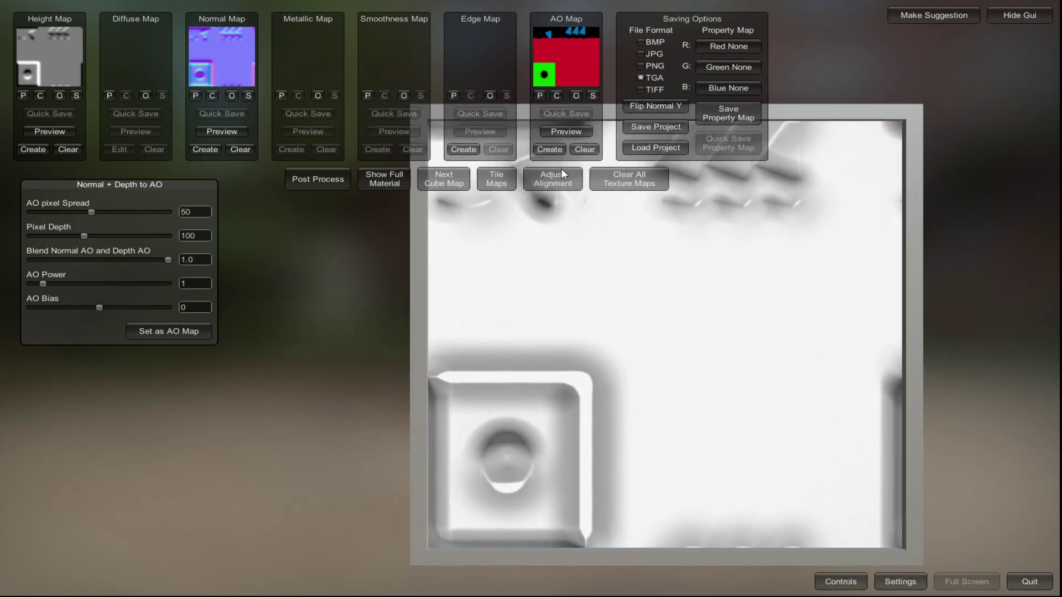
- Save the height map as box_parameter in the Cube folder
{"action": "left_click", "coordinate": [76, 95]}
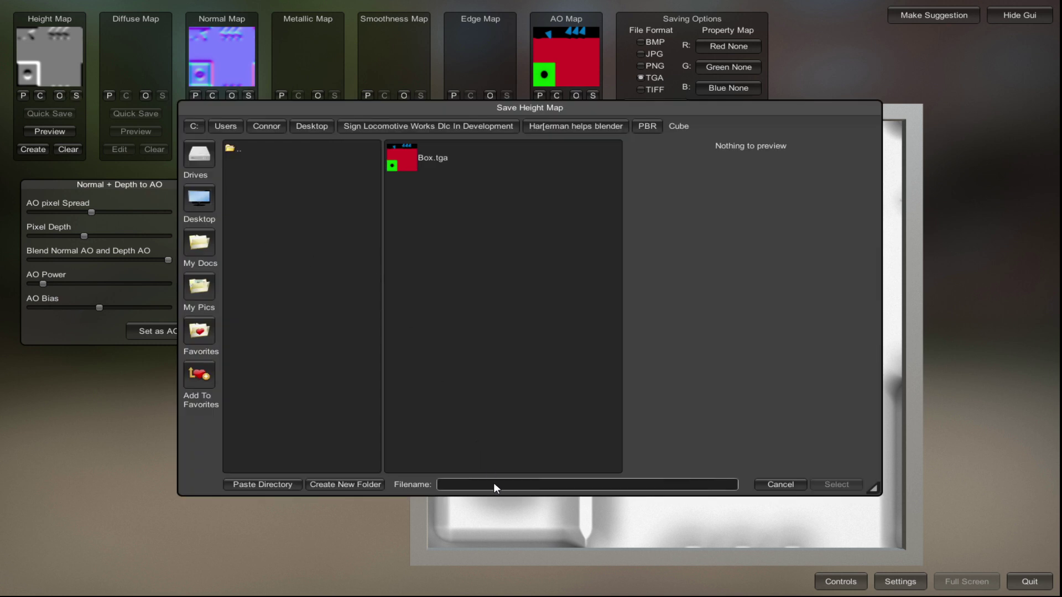
{"action": "type", "text": "cube"}
{"action": "key", "text": "BackSpace"}
{"action": "key", "text": "BackSpace"}
{"action": "key", "text": "BackSpace"}
{"action": "key", "text": "BackSpace"}
{"action": "type", "text": "box_"}
{"action": "key", "text": "Return"}
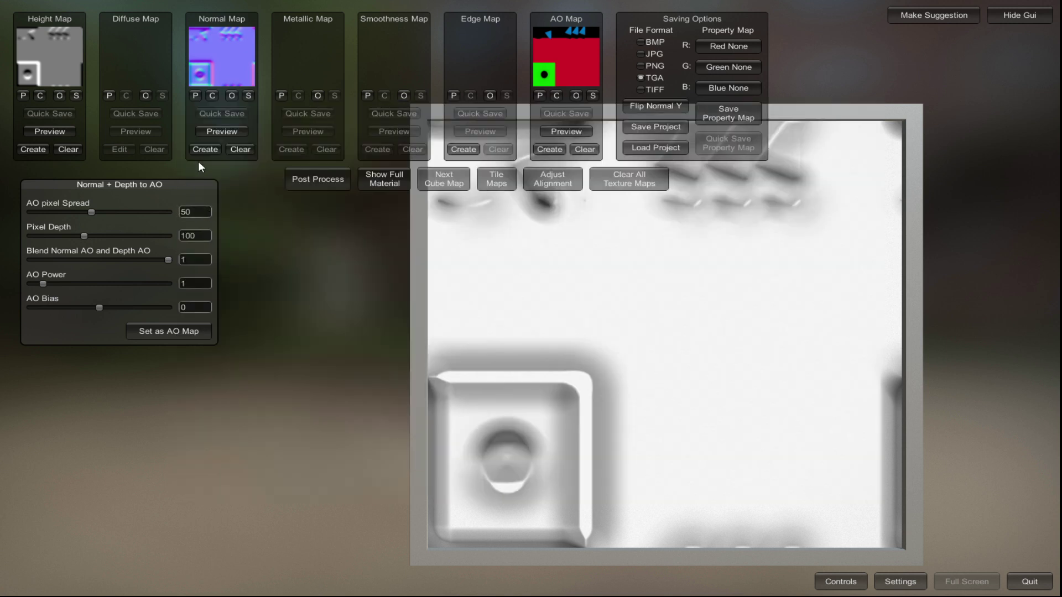
- Save the normal map as box_normal in the Cube folder
{"action": "left_click", "coordinate": [245, 95]}
{"action": "left_click", "coordinate": [450, 482]}
{"action": "type", "text": "box_normal"}
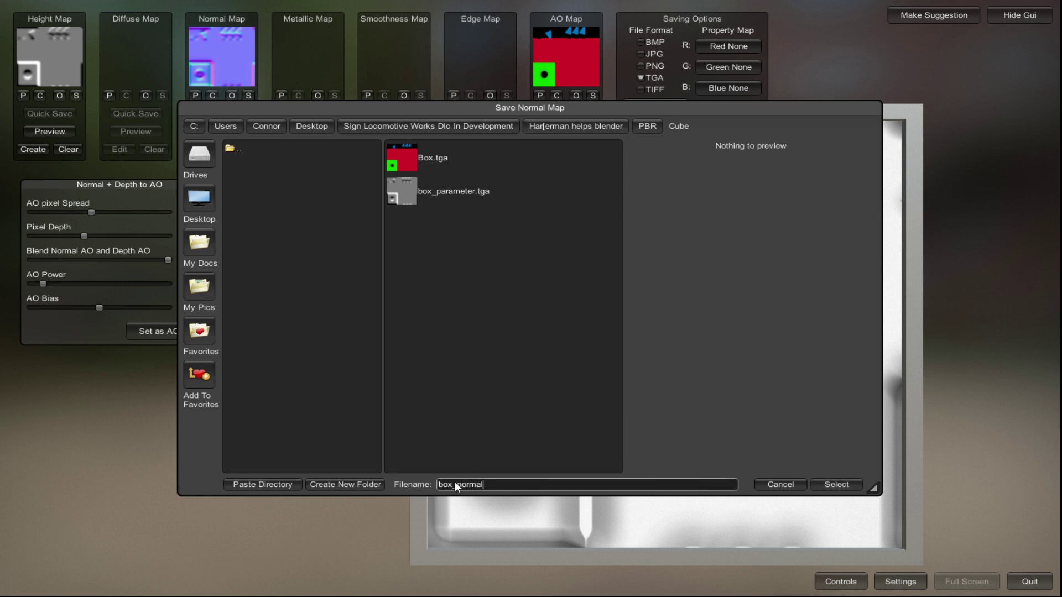
{"action": "left_click", "coordinate": [838, 484]}
- Save the original colour texture held in the AO map slot as box_albedo in the Cube folder
{"action": "left_click", "coordinate": [593, 96]}
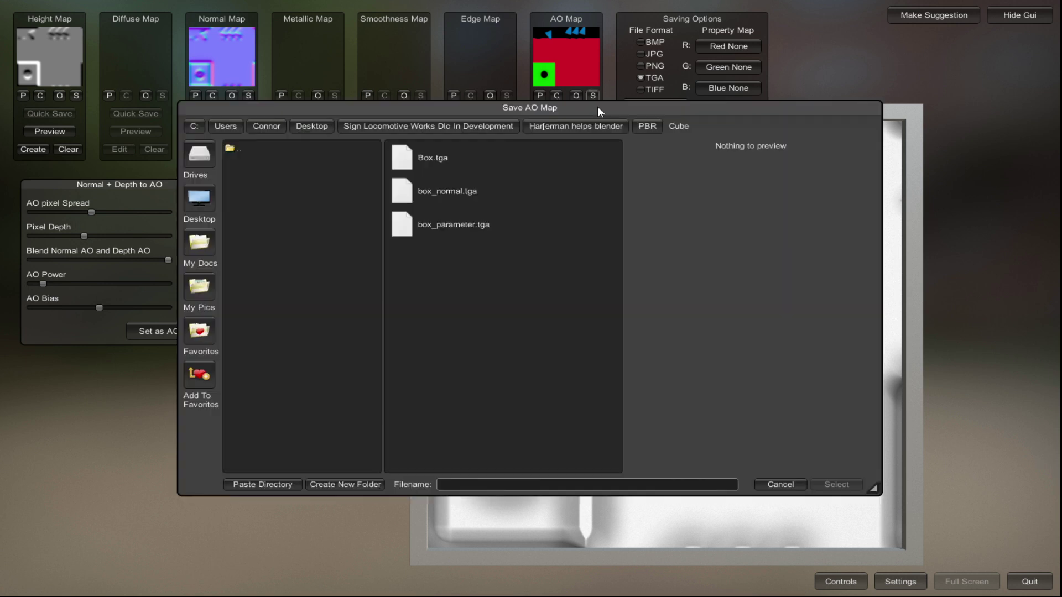
{"action": "left_click", "coordinate": [577, 484]}
{"action": "type", "text": "box"}
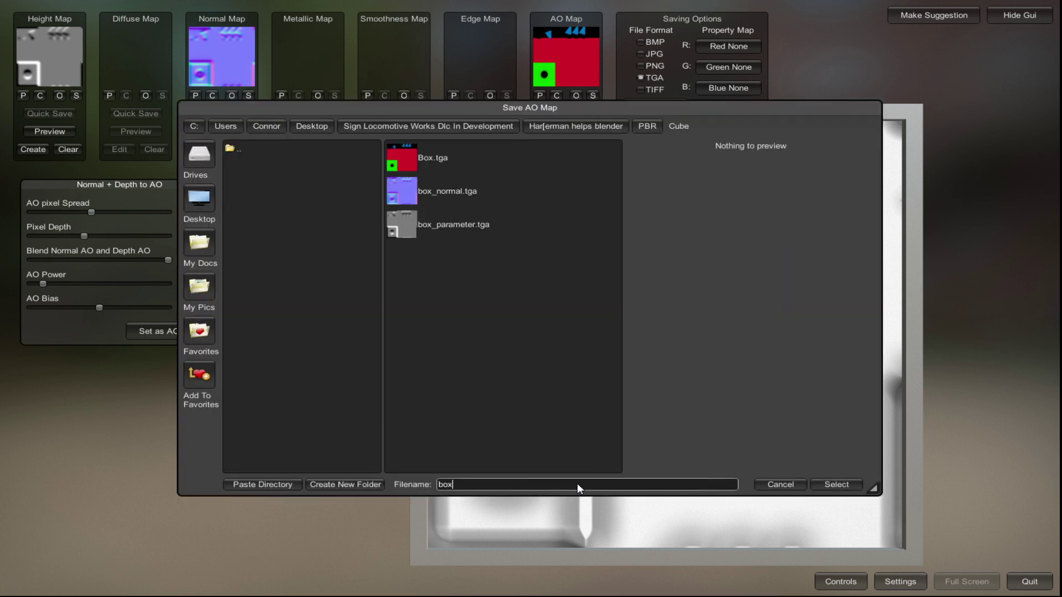
{"action": "type", "text": "_albeod"}
{"action": "key", "text": "BackSpace"}
{"action": "key", "text": "BackSpace"}
{"action": "type", "text": "do"}
{"action": "left_click", "coordinate": [848, 484]}
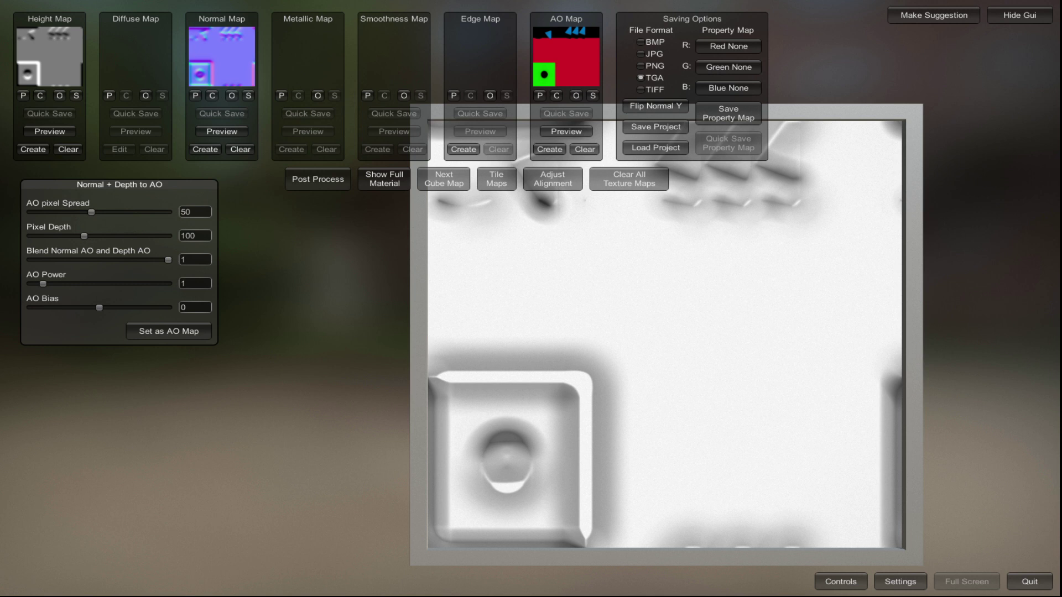
- Check which box map files are saved in the Cube folder without saving another map
{"action": "left_click", "coordinate": [592, 96]}
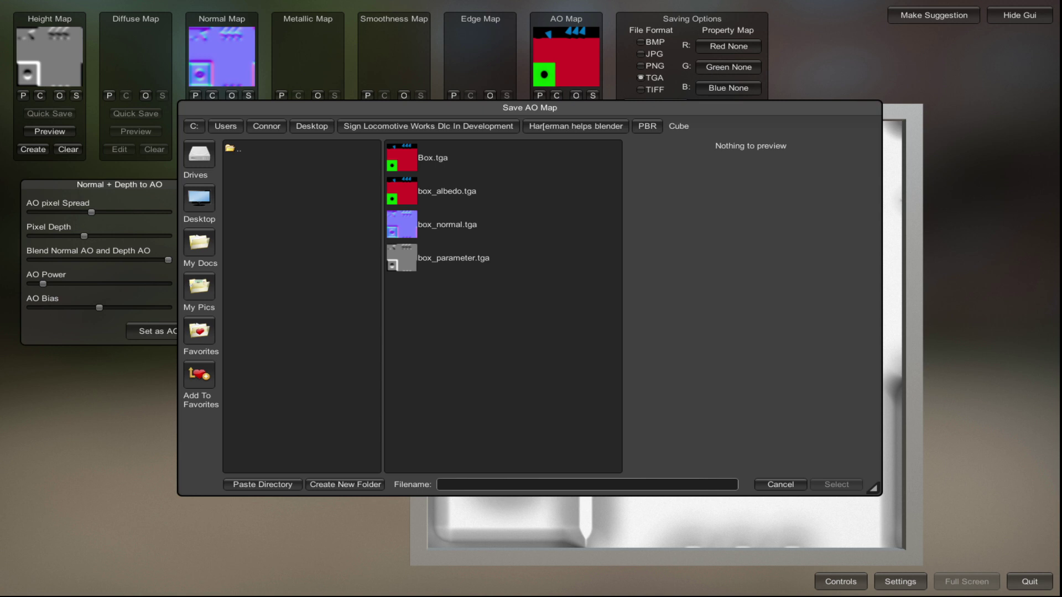
{"action": "left_click", "coordinate": [780, 484]}
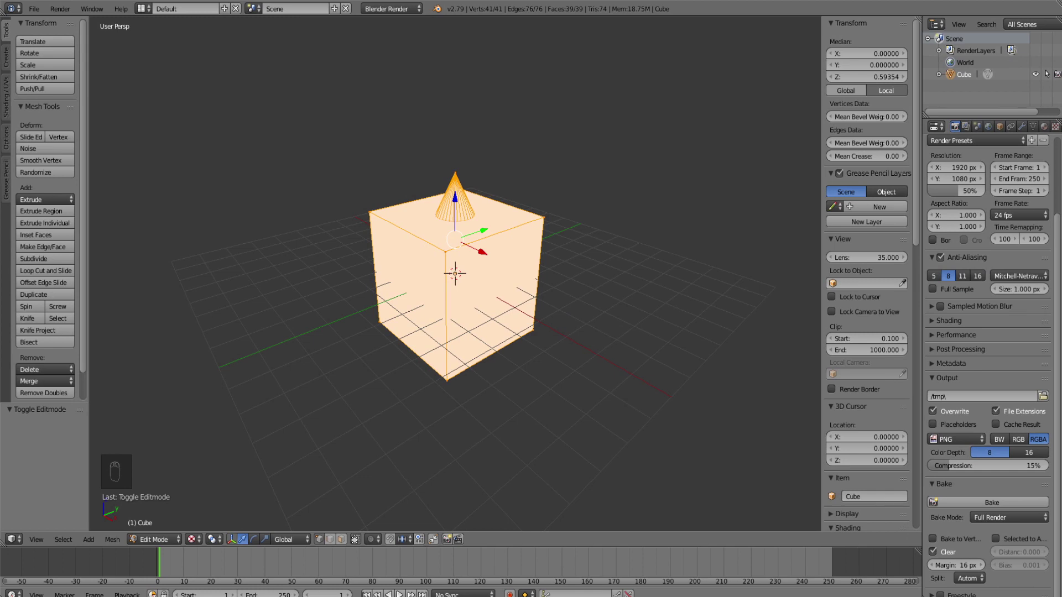
- Switch to Blender, open the cube's material settings and show it in Object Mode with Solid shading
{"action": "left_click", "coordinate": [1055, 128]}
{"action": "left_click", "coordinate": [1044, 127]}
{"action": "key", "text": "Tab"}
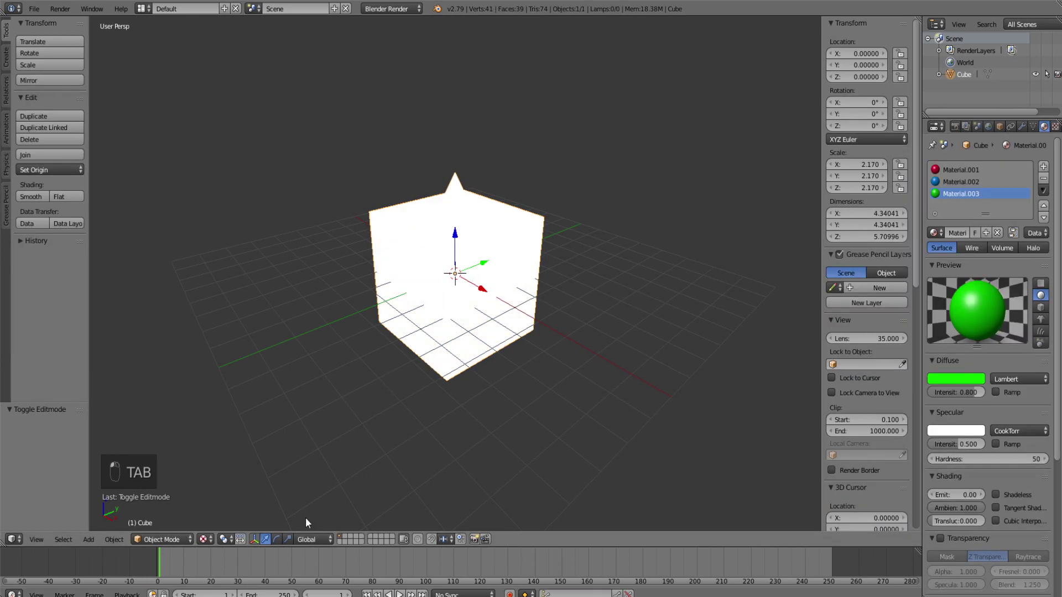
{"action": "left_click", "coordinate": [208, 541]}
{"action": "left_click", "coordinate": [213, 496]}
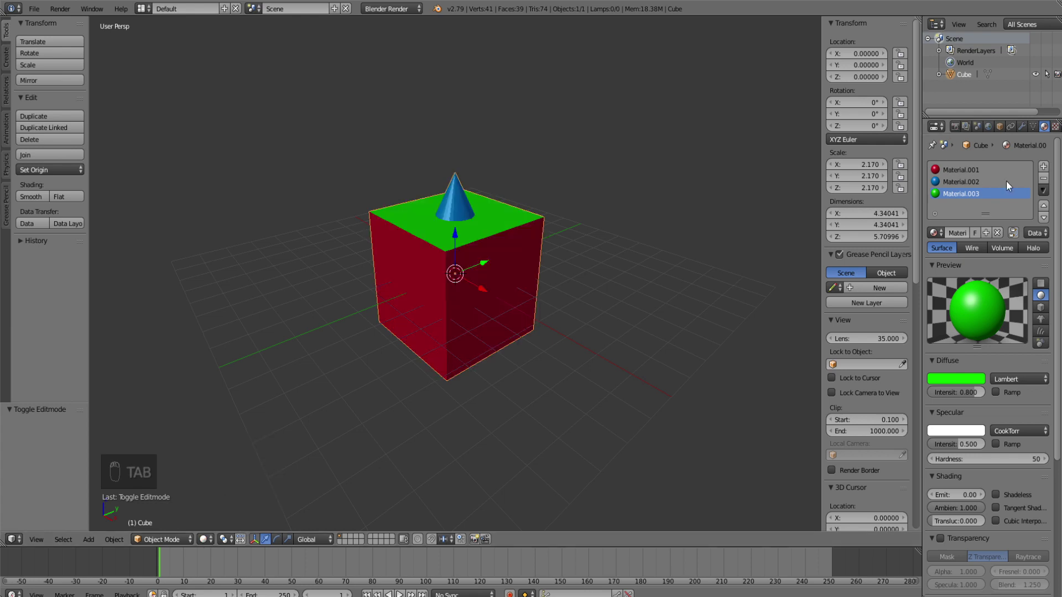
- Remove the cube's three coloured materials and add a new material named box.m.pbrmetal
{"action": "left_click", "coordinate": [1044, 178]}
{"action": "left_click", "coordinate": [1043, 177]}
{"action": "left_click", "coordinate": [1043, 178]}
{"action": "left_click", "coordinate": [987, 205]}
{"action": "double_click", "coordinate": [959, 172]}
{"action": "key", "text": "BackSpace"}
{"action": "type", "text": "box.m.pbrmetal"}
{"action": "key", "text": "Return"}
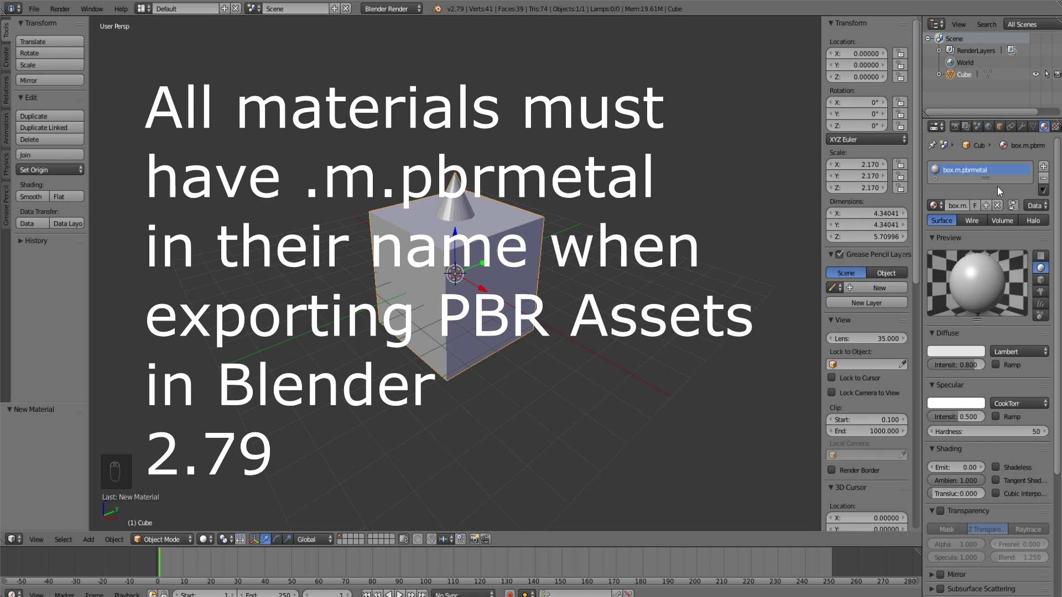
- Add an image texture to the box.m.pbrmetal material and load box_albedo.tga from the Cube folder
{"action": "left_click", "coordinate": [1055, 127]}
{"action": "left_click", "coordinate": [967, 257]}
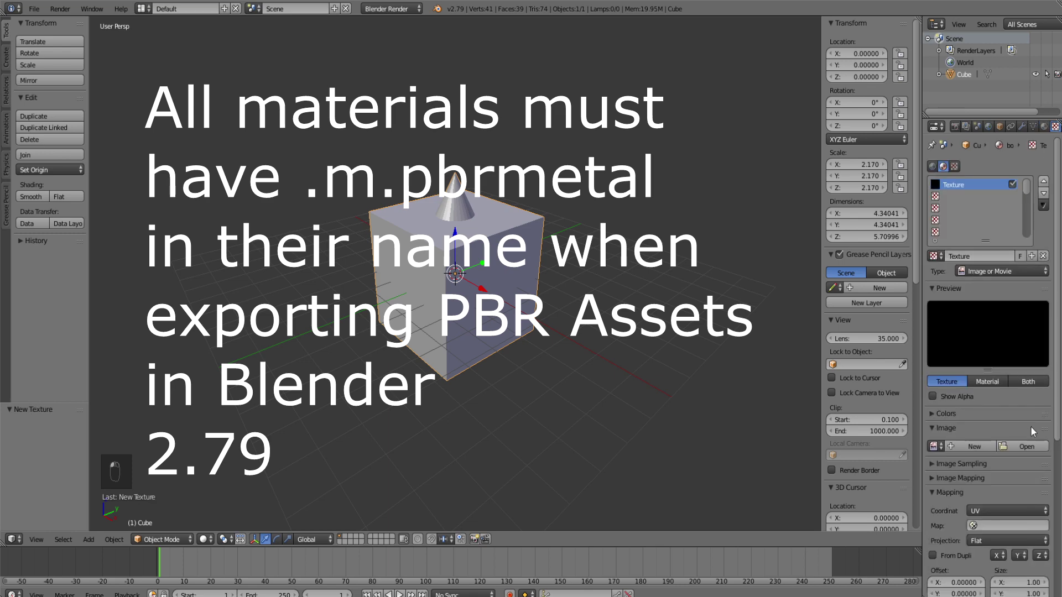
{"action": "left_click", "coordinate": [1028, 437]}
{"action": "left_click", "coordinate": [66, 213]}
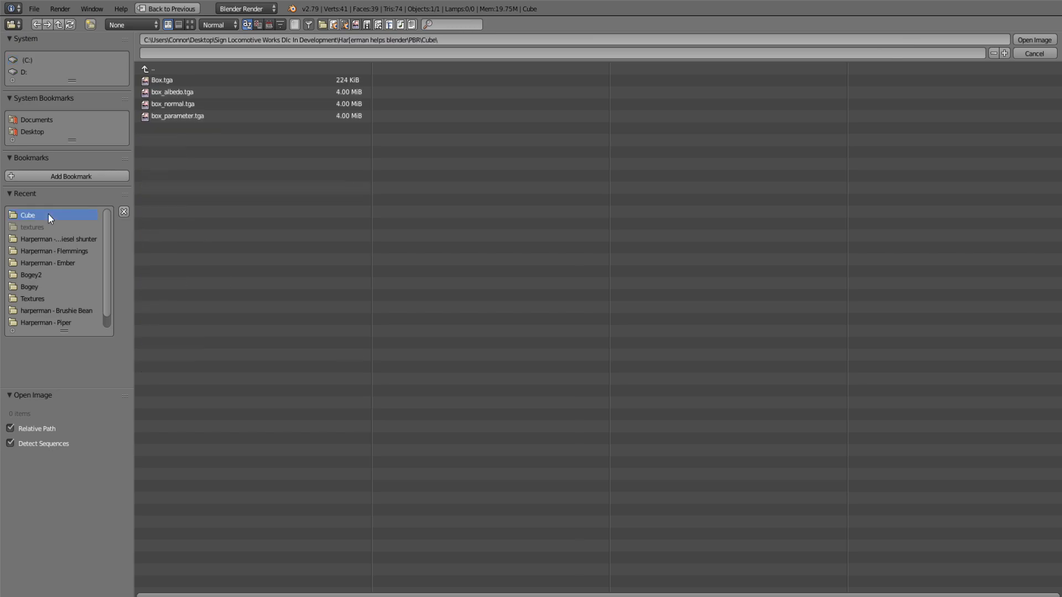
{"action": "double_click", "coordinate": [197, 90]}
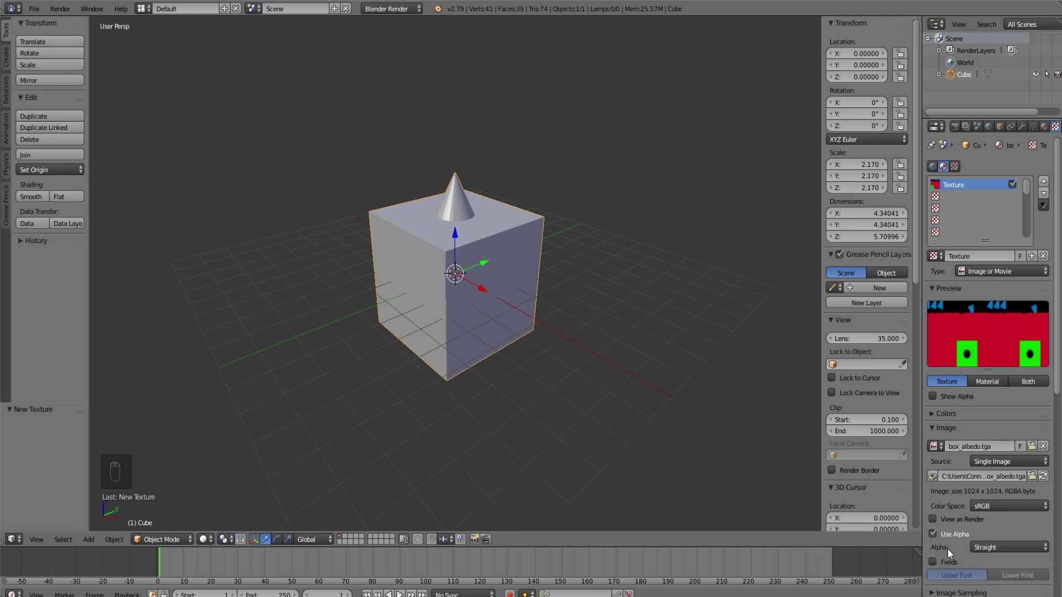
- Add a second image texture to the material and load box_normal.tga from the Cube folder
{"action": "left_click", "coordinate": [961, 197]}
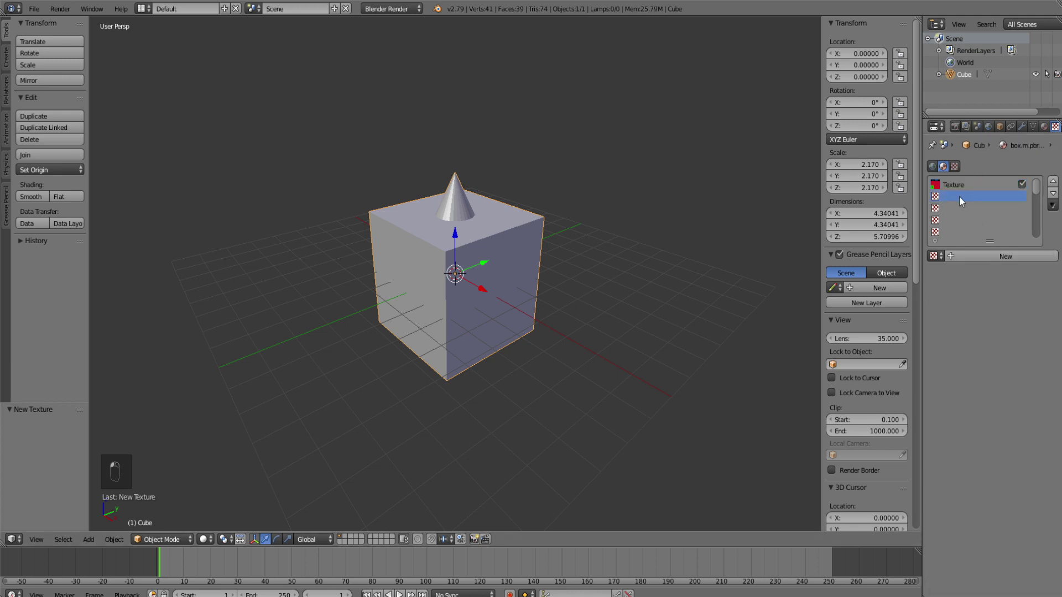
{"action": "left_click", "coordinate": [977, 258]}
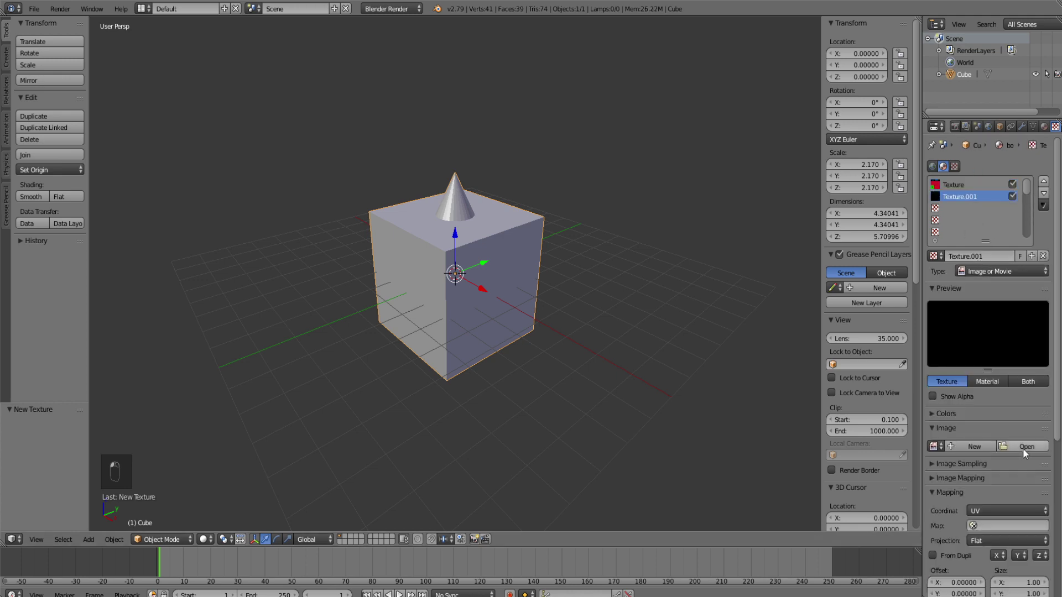
{"action": "left_click", "coordinate": [1023, 449]}
{"action": "left_click", "coordinate": [13, 214]}
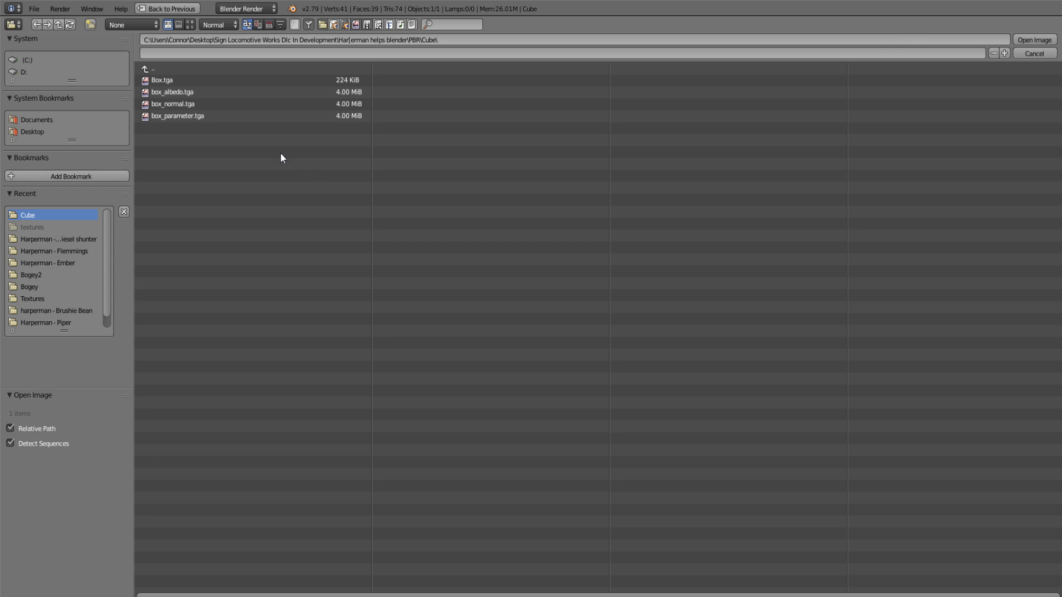
{"action": "double_click", "coordinate": [173, 104]}
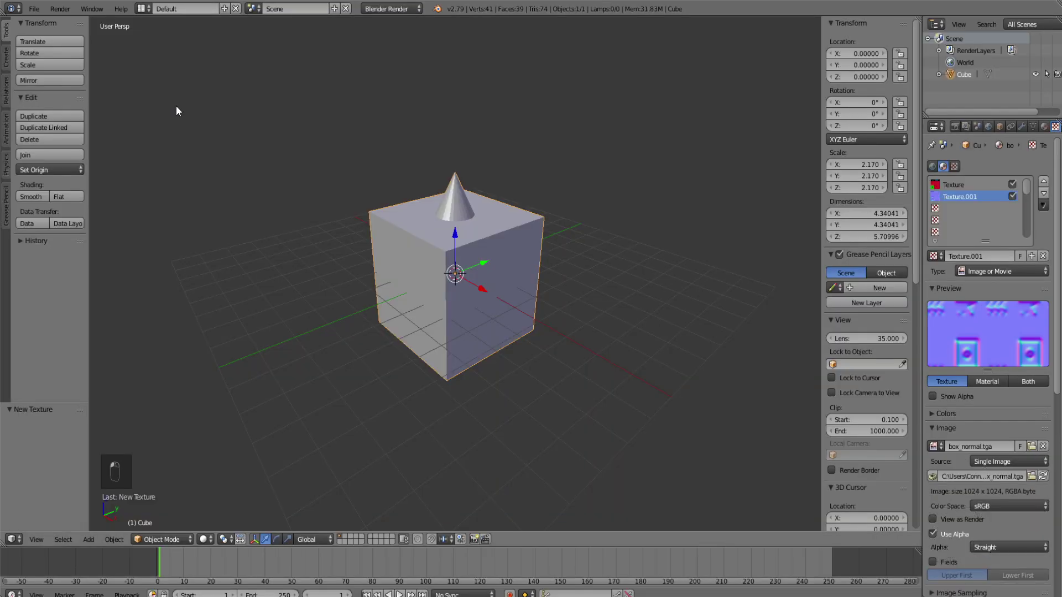
- Turn off Use Alpha for the albedo texture and go through the normal map texture's influence settings
{"action": "scroll", "coordinate": [990, 452], "scroll_direction": "down", "scroll_amount": 1}
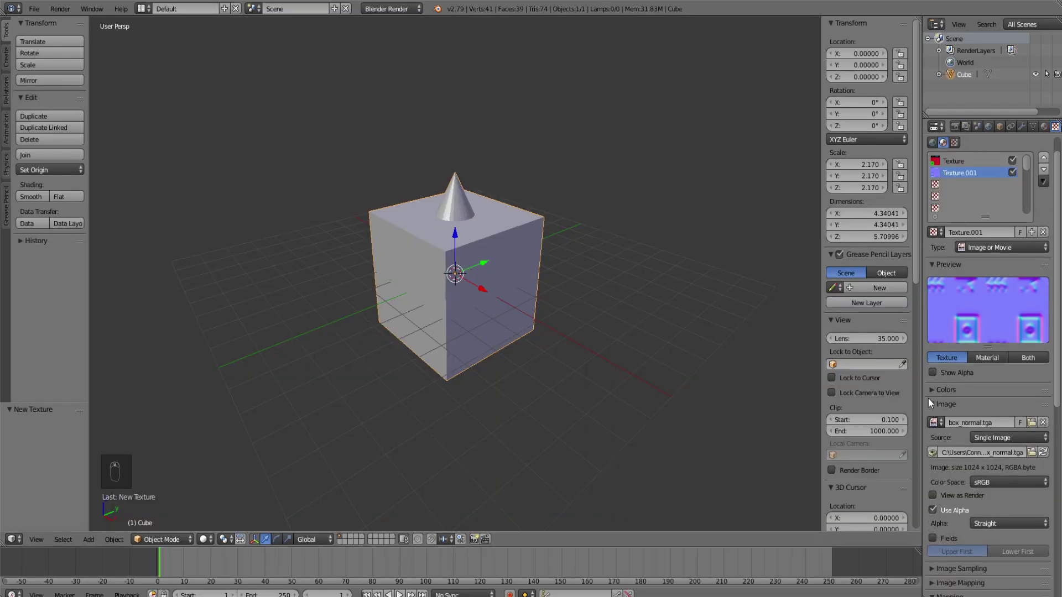
{"action": "left_click", "coordinate": [951, 161]}
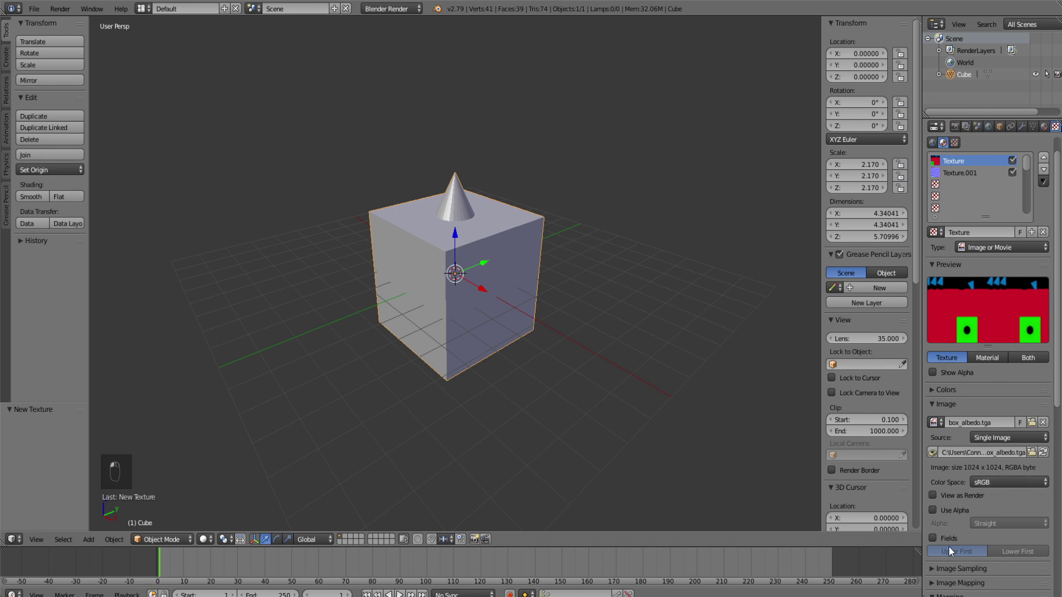
{"action": "left_click", "coordinate": [954, 173]}
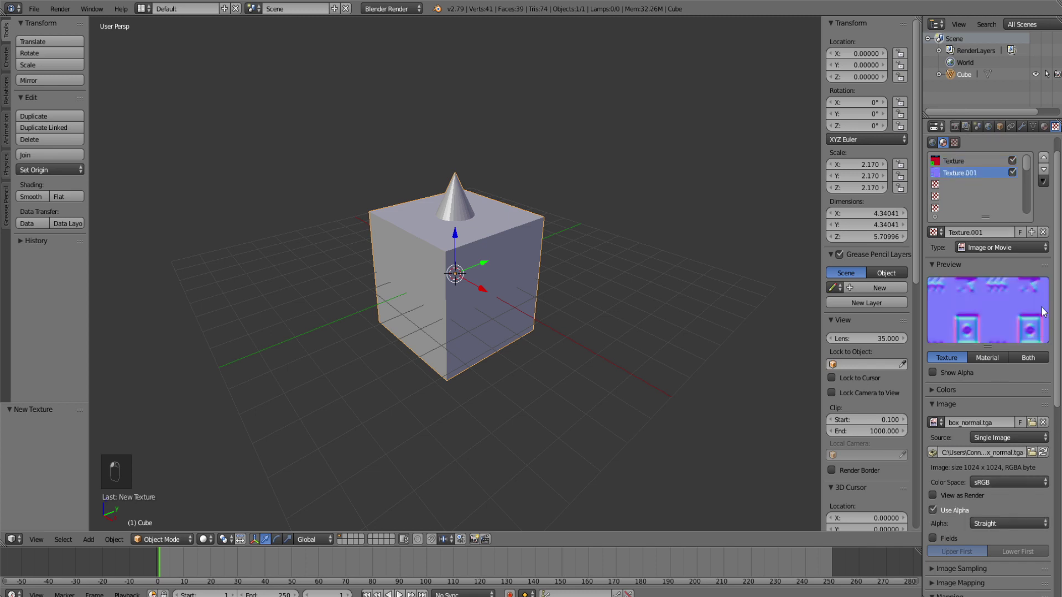
{"action": "scroll", "coordinate": [1029, 344], "scroll_direction": "down", "scroll_amount": 15}
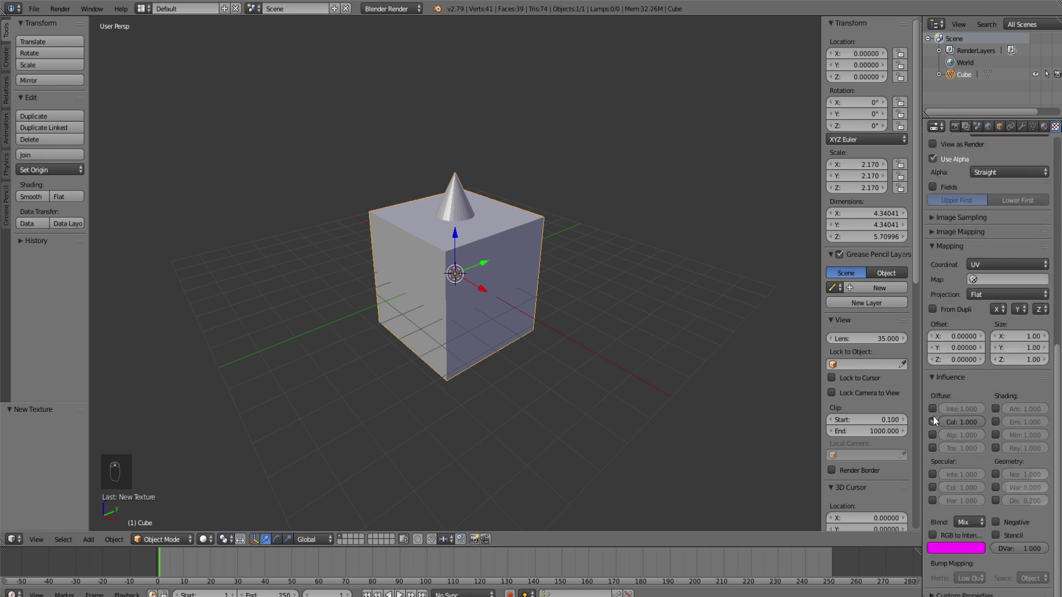
{"action": "scroll", "coordinate": [955, 444], "scroll_direction": "up", "scroll_amount": 16}
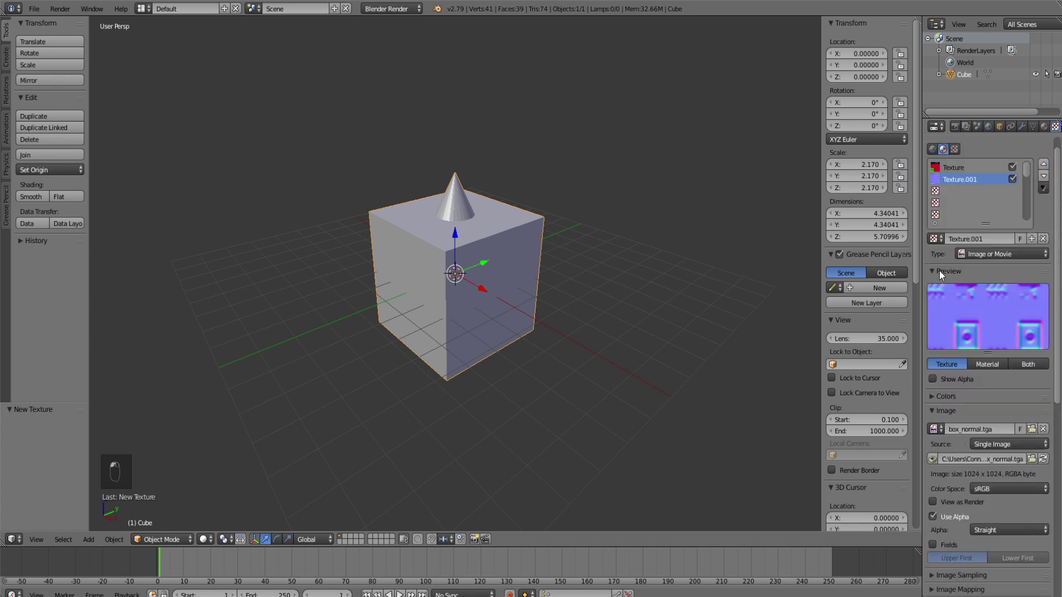
- Add a third image texture to the material and load box_parameter.tga from the Cube folder
{"action": "left_click", "coordinate": [947, 209]}
{"action": "left_click", "coordinate": [974, 255]}
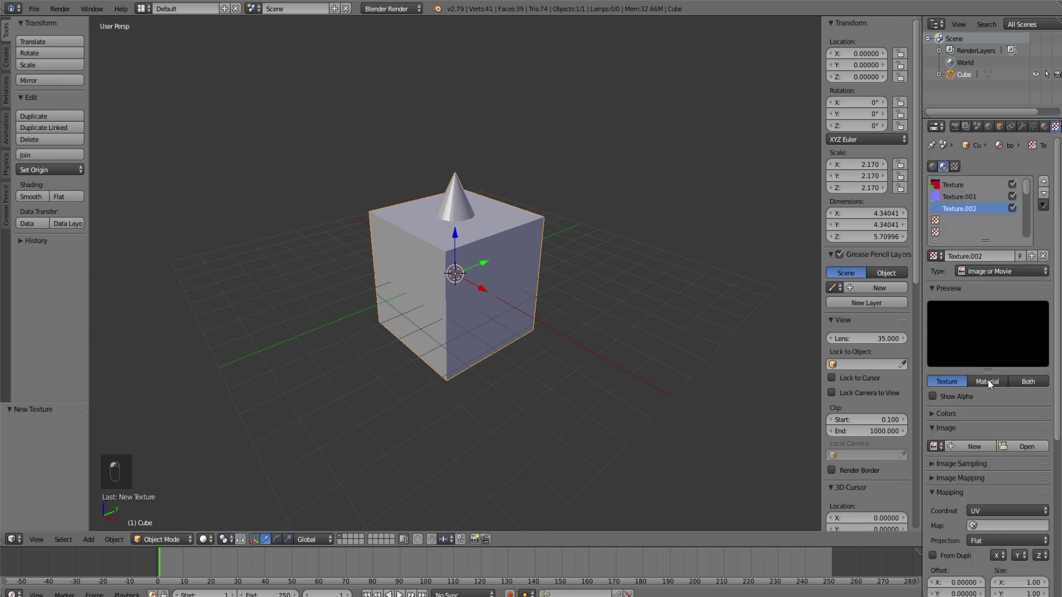
{"action": "left_click", "coordinate": [982, 425]}
{"action": "left_click", "coordinate": [1022, 447]}
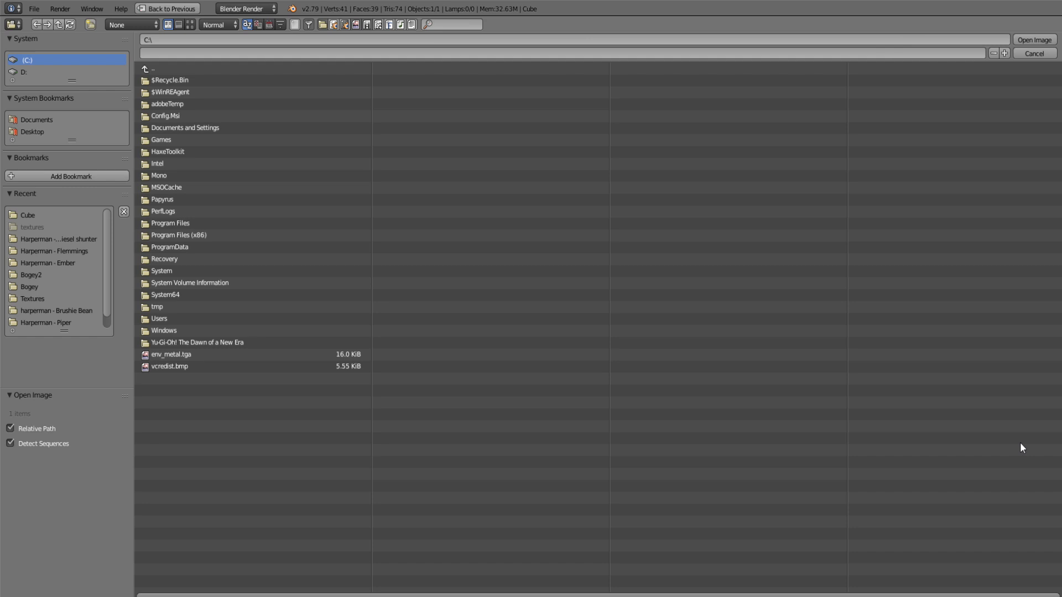
{"action": "left_click", "coordinate": [16, 215]}
{"action": "double_click", "coordinate": [168, 117]}
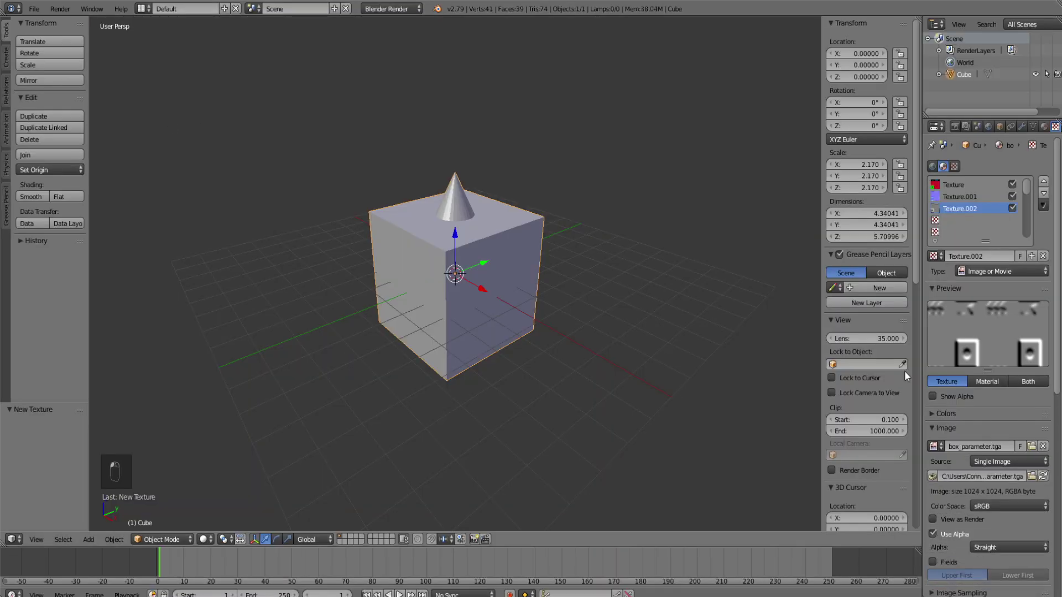
- Set the parameter texture to influence specular hardness instead of diffuse colour
{"action": "scroll", "coordinate": [938, 398], "scroll_direction": "down", "scroll_amount": 5}
{"action": "left_click", "coordinate": [933, 422]}
{"action": "left_click", "coordinate": [933, 500]}
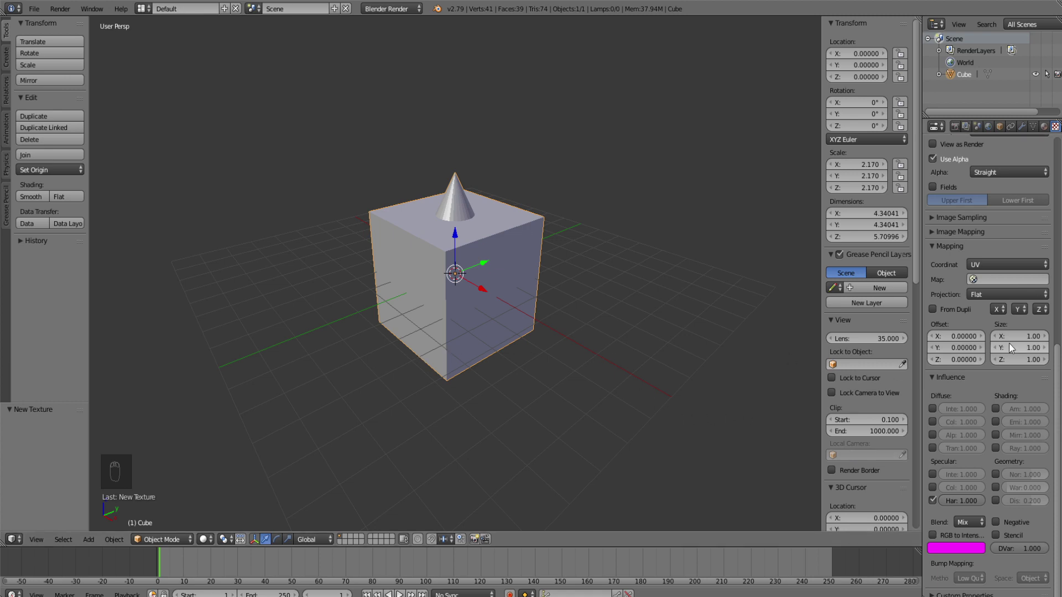
- Add a spot lamp and raise it straight above the model to a height of about 14.6 units
{"action": "left_click", "coordinate": [94, 538]}
{"action": "mouse_move", "coordinate": [116, 389]}
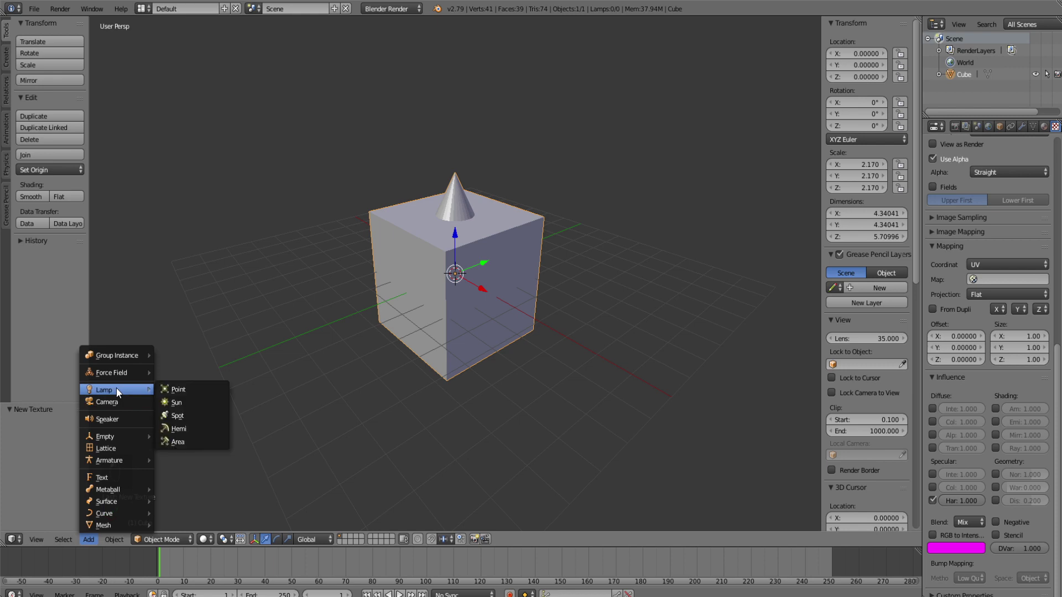
{"action": "left_click", "coordinate": [184, 416]}
{"action": "left_click_drag", "start_coordinate": [448, 254], "coordinate": [457, 116]}
{"action": "scroll", "coordinate": [456, 168], "scroll_direction": "down", "scroll_amount": 10}
{"action": "key", "text": "KP_1"}
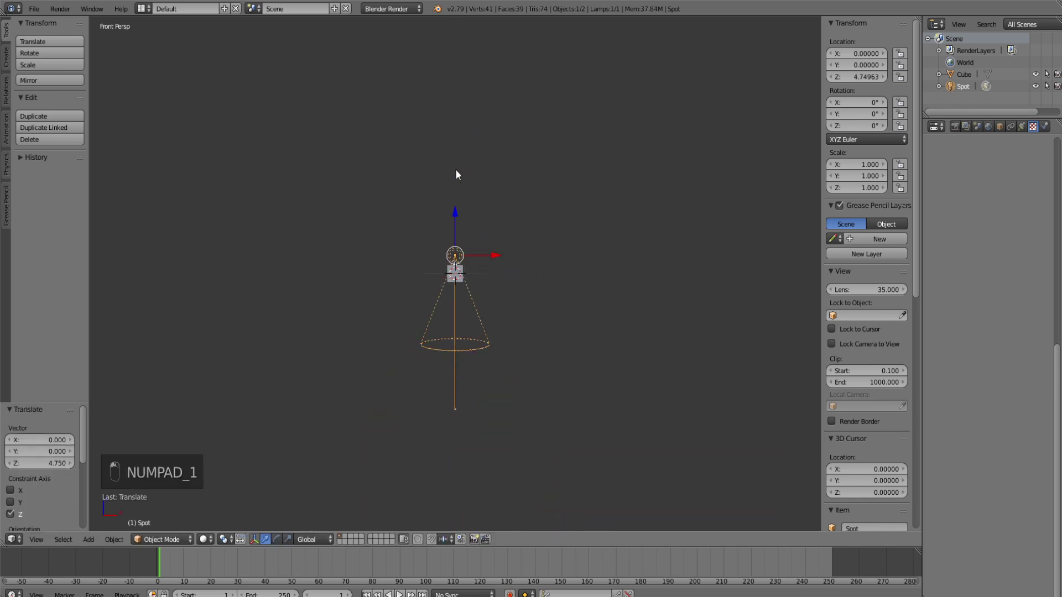
{"action": "key", "text": "KP_5"}
{"action": "scroll", "coordinate": [449, 226], "scroll_direction": "up", "scroll_amount": 7}
{"action": "left_click_drag", "start_coordinate": [454, 186], "coordinate": [459, 78]}
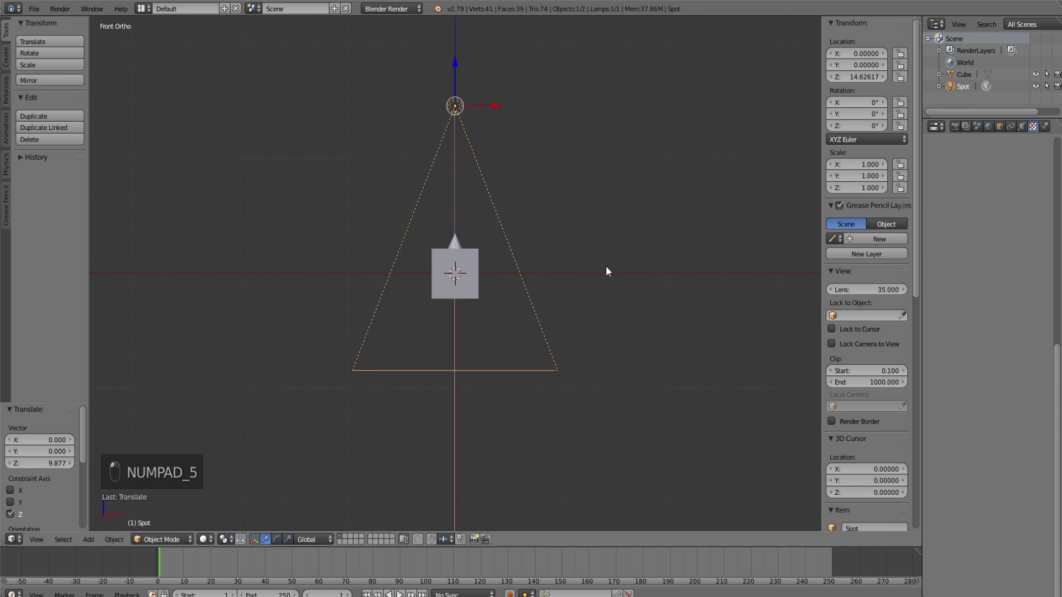
- Duplicate the spot lamp, rotate the copy 50° in front view and move it about 18.3 units along X so it aims at the cube
{"action": "key", "text": "ctrl+c"}
{"action": "key", "text": "ctrl+v"}
{"action": "key", "text": "r"}
{"action": "left_click", "coordinate": [510, 185]}
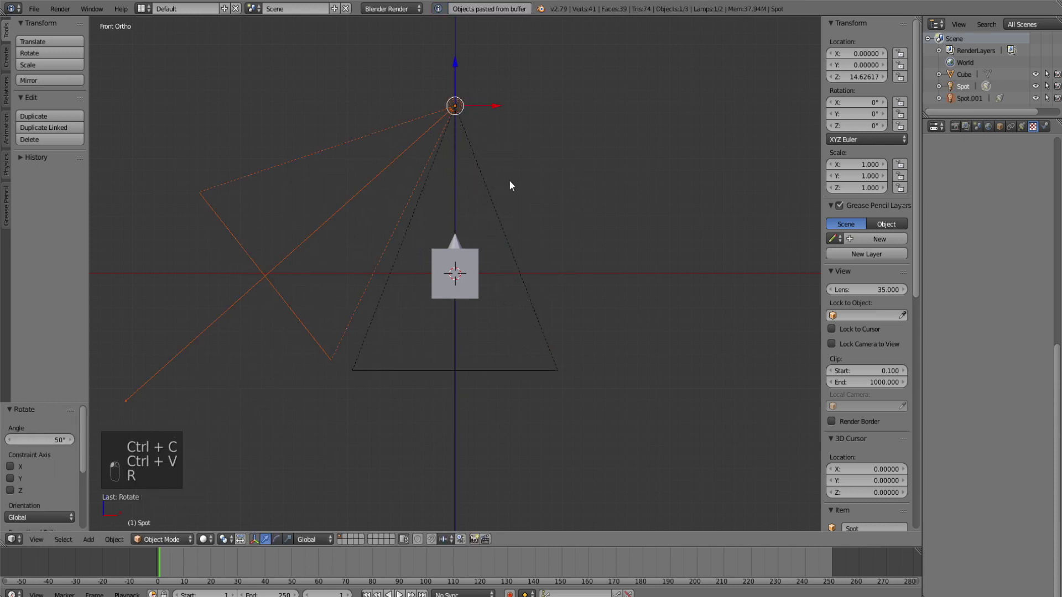
{"action": "left_click_drag", "start_coordinate": [495, 106], "coordinate": [689, 157]}
{"action": "key", "text": "z"}
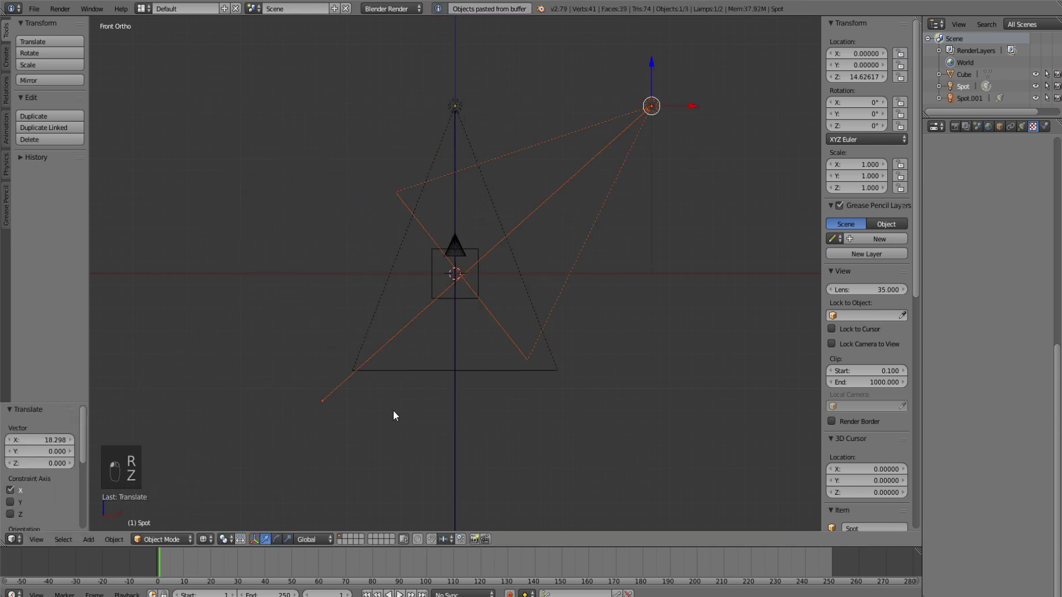
{"action": "key", "text": "z"}
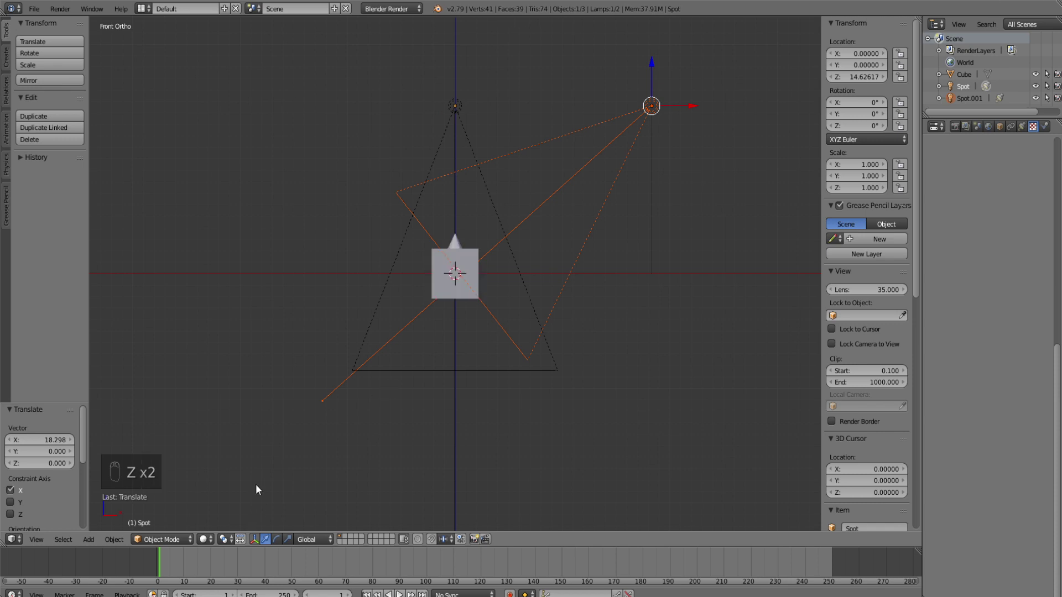
- Display the model with Material shading and examine the lit surface relief on the green top face
{"action": "left_click", "coordinate": [204, 540]}
{"action": "left_click", "coordinate": [229, 470]}
{"action": "mouse_move", "coordinate": [497, 208]}
{"action": "middle_mouse_down"}
{"action": "mouse_move", "coordinate": [404, 288]}
{"action": "mouse_move", "coordinate": [451, 243]}
{"action": "middle_mouse_up"}
{"action": "scroll", "coordinate": [451, 244], "scroll_direction": "up", "scroll_amount": 12}
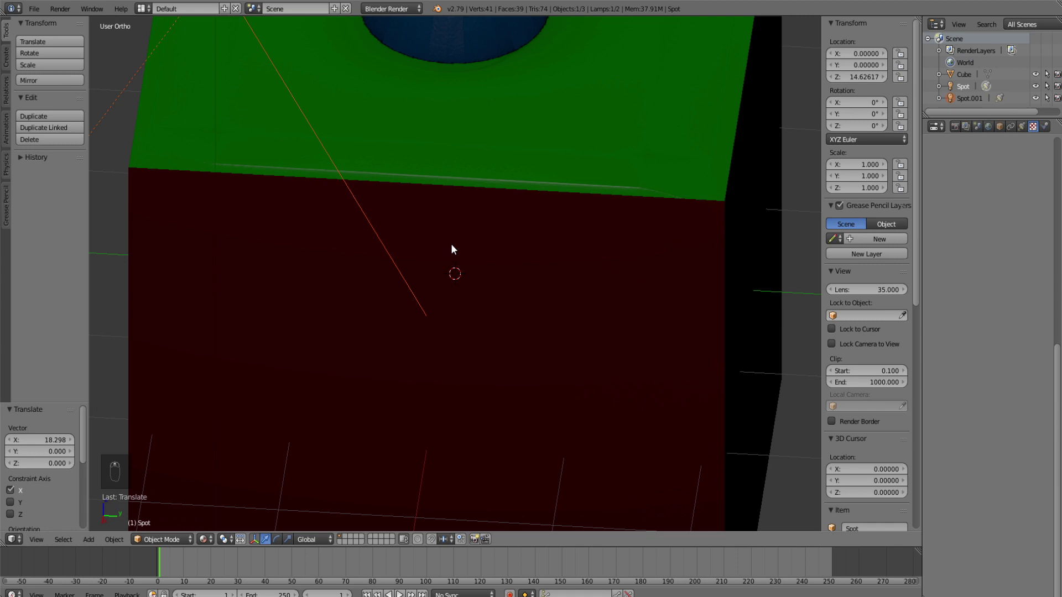
{"action": "key", "text": "KP_6"}
{"action": "key", "text": "KP_5"}
{"action": "scroll", "coordinate": [581, 70], "scroll_direction": "down", "scroll_amount": 10}
{"action": "middle_click_drag", "start_coordinate": [581, 71], "coordinate": [634, 232]}
{"action": "scroll", "coordinate": [519, 168], "scroll_direction": "up", "scroll_amount": 4}
{"action": "scroll", "coordinate": [519, 168], "scroll_direction": "down", "scroll_amount": 5}
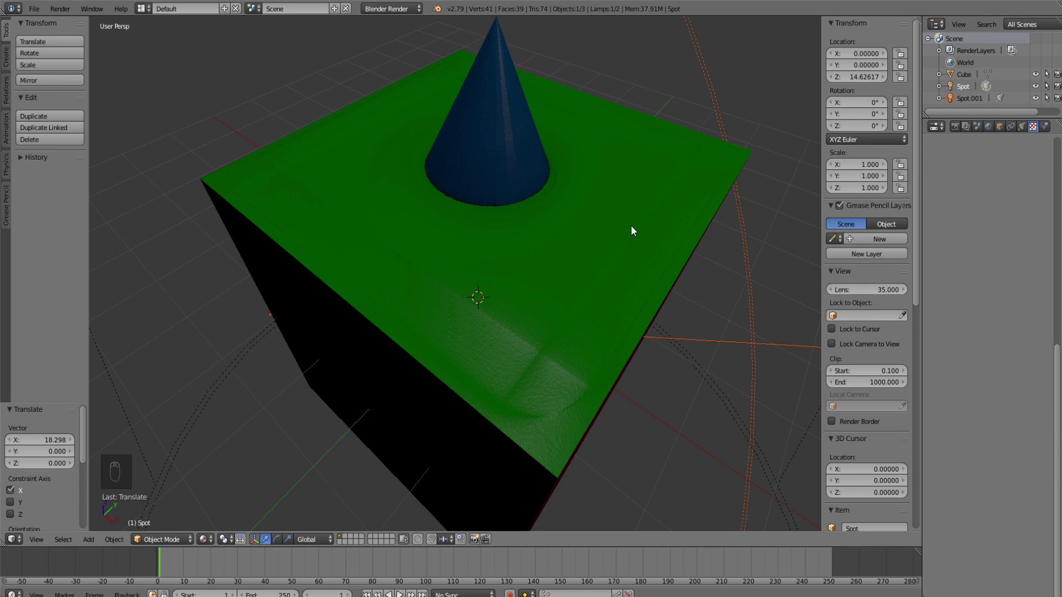
{"action": "middle_click_drag", "start_coordinate": [633, 231], "coordinate": [640, 301]}
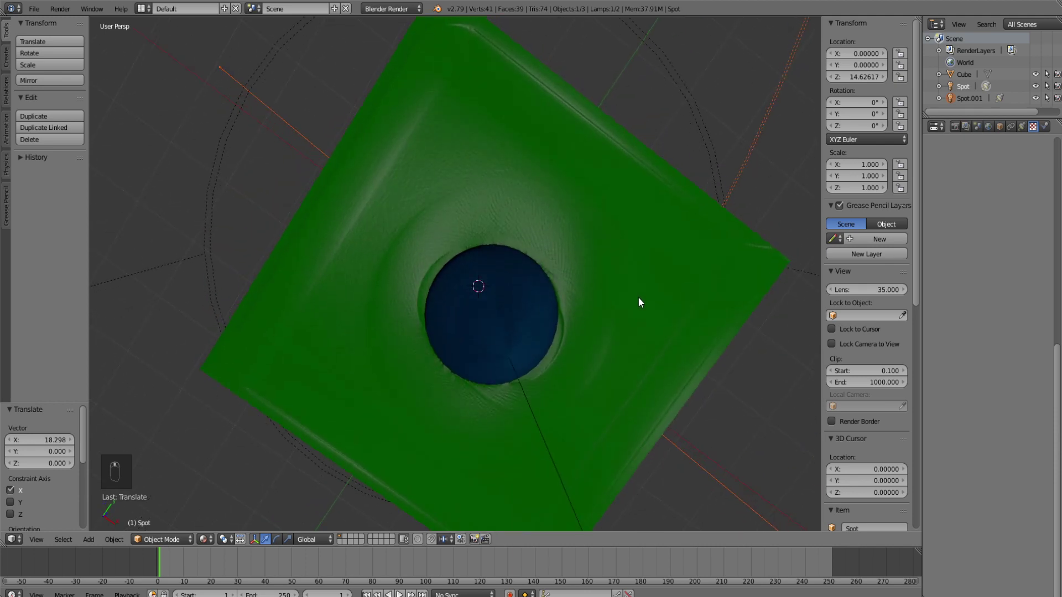
{"action": "scroll", "coordinate": [639, 301], "scroll_direction": "up", "scroll_amount": 4}
{"action": "scroll", "coordinate": [639, 299], "scroll_direction": "down", "scroll_amount": 6}
- Examine the material's shading on the red side faces and around the cone's base from several angles
{"action": "middle_click_drag", "start_coordinate": [639, 299], "coordinate": [618, 258]}
{"action": "middle_click_drag", "start_coordinate": [182, 280], "coordinate": [549, 384]}
{"action": "scroll", "coordinate": [549, 384], "scroll_direction": "up", "scroll_amount": 5}
{"action": "scroll", "coordinate": [549, 384], "scroll_direction": "down", "scroll_amount": 2}
{"action": "scroll", "coordinate": [548, 390], "scroll_direction": "down", "scroll_amount": 4}
{"action": "middle_click_drag", "start_coordinate": [550, 391], "coordinate": [327, 273]}
{"action": "scroll", "coordinate": [325, 269], "scroll_direction": "down", "scroll_amount": 3}
{"action": "scroll", "coordinate": [333, 273], "scroll_direction": "down", "scroll_amount": 3}
{"action": "scroll", "coordinate": [351, 278], "scroll_direction": "up", "scroll_amount": 2}
{"action": "scroll", "coordinate": [350, 278], "scroll_direction": "up", "scroll_amount": 6}
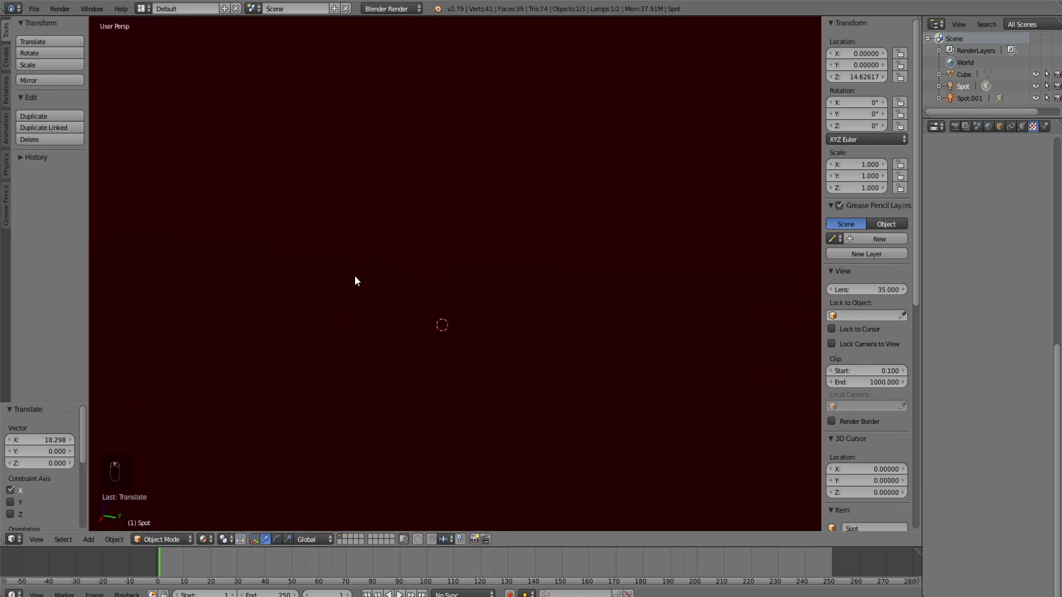
{"action": "scroll", "coordinate": [354, 275], "scroll_direction": "down", "scroll_amount": 2}
{"action": "middle_click_drag", "start_coordinate": [354, 276], "coordinate": [330, 286]}
{"action": "middle_click_drag", "start_coordinate": [472, 217], "coordinate": [545, 248]}
{"action": "scroll", "coordinate": [545, 247], "scroll_direction": "down", "scroll_amount": 3}
{"action": "scroll", "coordinate": [545, 247], "scroll_direction": "up", "scroll_amount": 6}
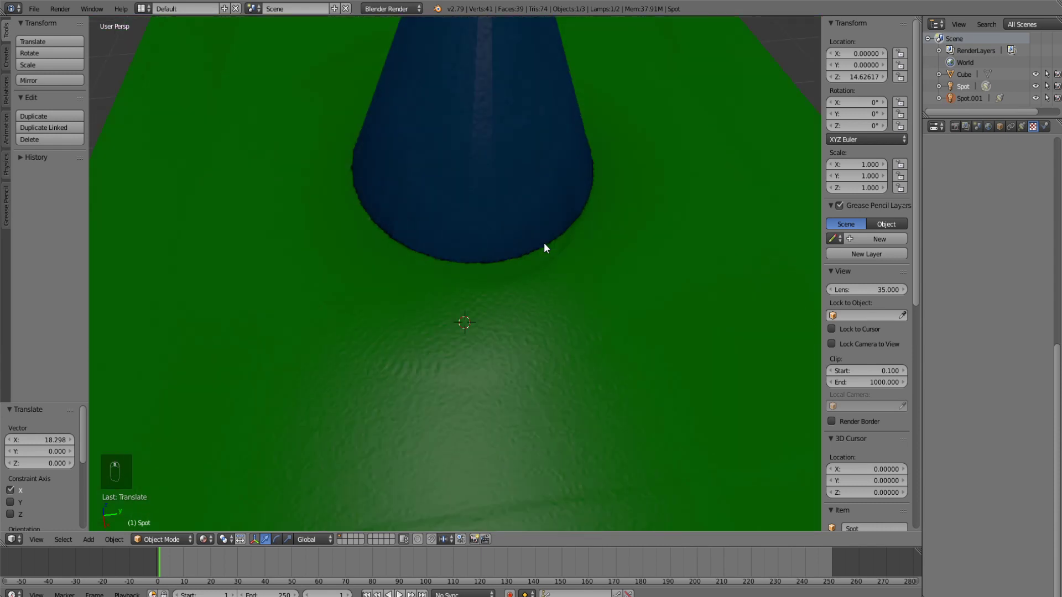
{"action": "scroll", "coordinate": [545, 247], "scroll_direction": "down", "scroll_amount": 3}
{"action": "scroll", "coordinate": [545, 248], "scroll_direction": "down", "scroll_amount": 4}
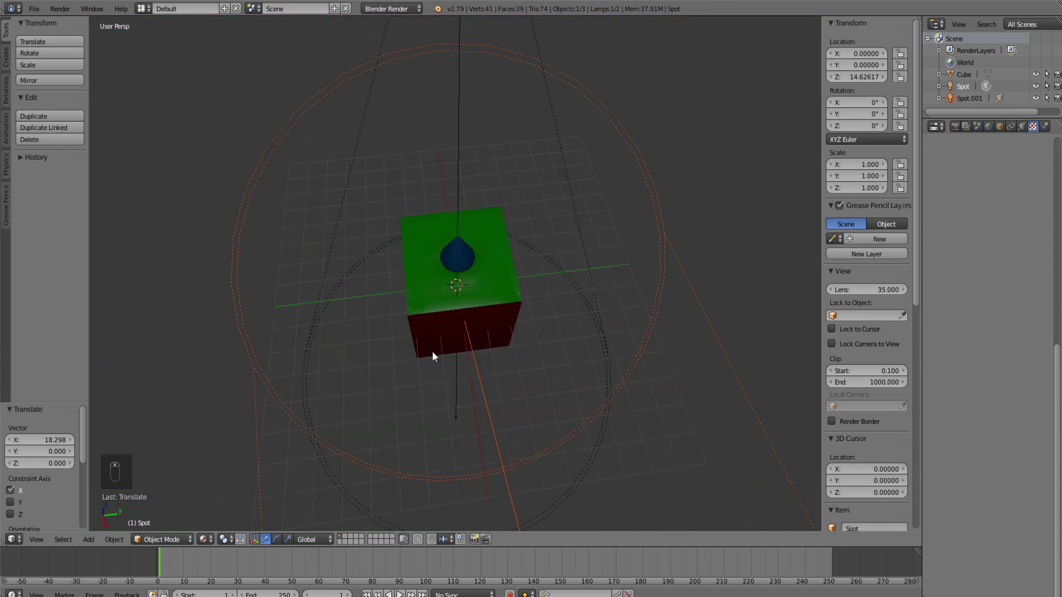
- Return the viewport to solid shading and move both spot lamps to the last scene layer
{"action": "key", "text": "z"}
{"action": "key", "text": "z"}
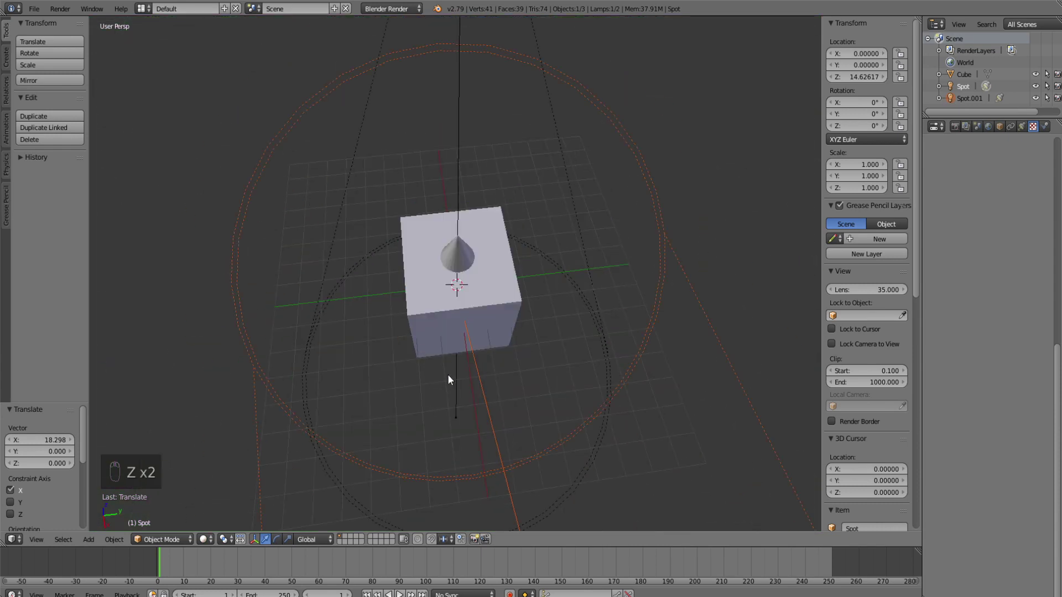
{"action": "scroll", "coordinate": [449, 381], "scroll_direction": "down", "scroll_amount": 5}
{"action": "right_click", "coordinate": [461, 324]}
{"action": "right_click", "coordinate": [424, 349], "text": "shift"}
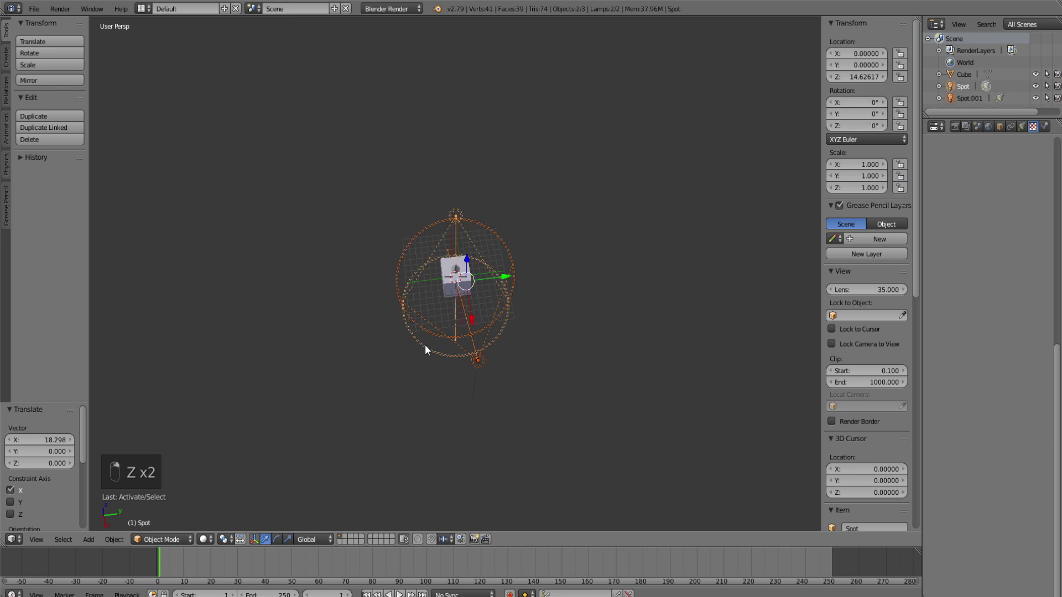
{"action": "key", "text": "m"}
{"action": "left_click", "coordinate": [630, 409]}
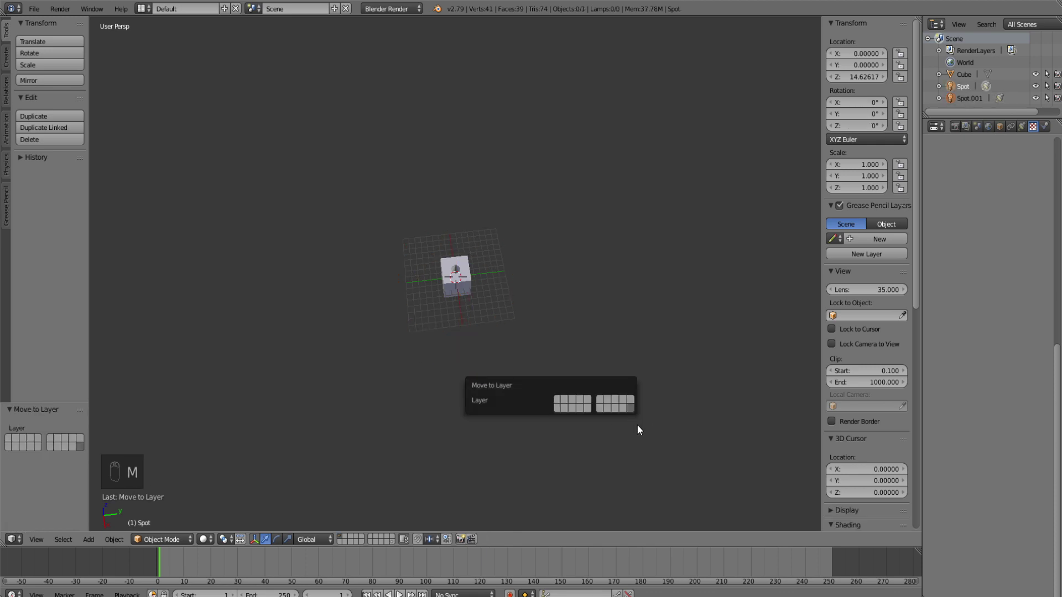
- Set up an FBX export of the cube to the PBR Cube folder, using the preset with Selected Objects, FBX All, Y Forward and Z Up
{"action": "right_click", "coordinate": [456, 283]}
{"action": "scroll", "coordinate": [460, 331], "scroll_direction": "up", "scroll_amount": 14}
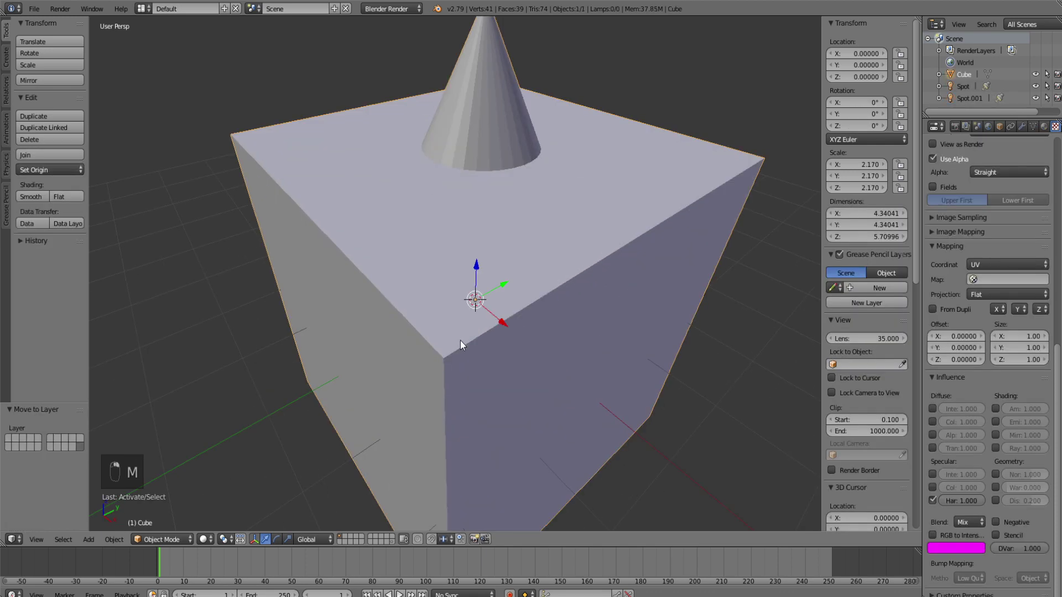
{"action": "left_click", "coordinate": [33, 9]}
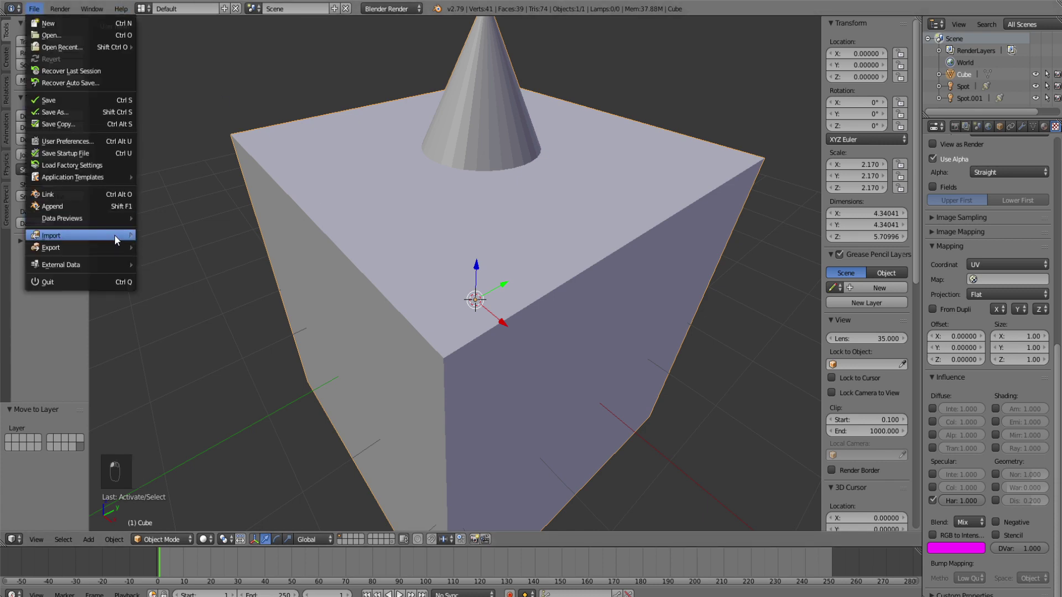
{"action": "mouse_move", "coordinate": [110, 249]}
{"action": "left_click", "coordinate": [200, 281]}
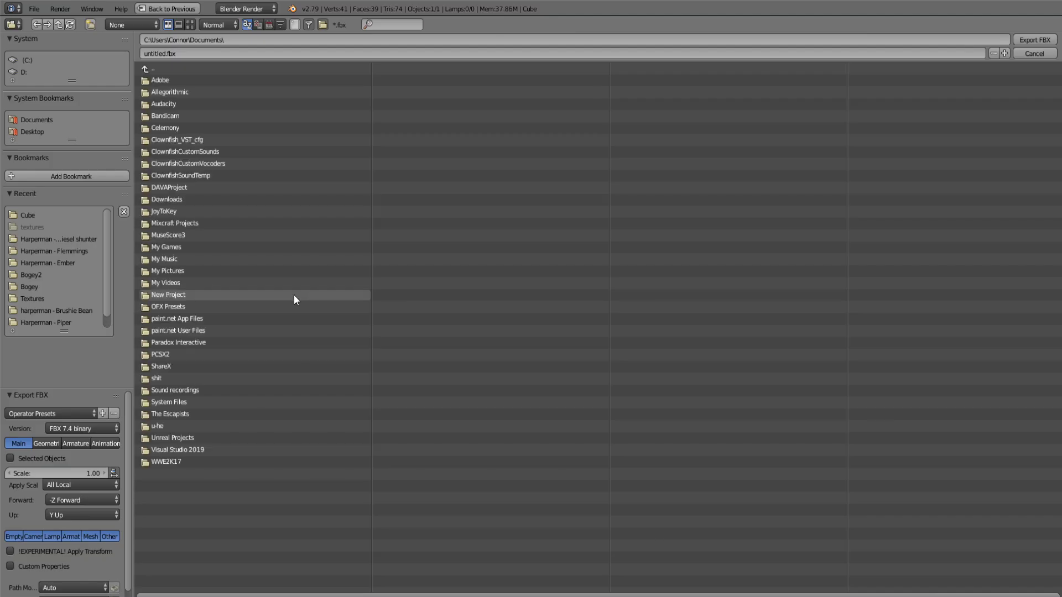
{"action": "left_click", "coordinate": [28, 218]}
{"action": "left_click", "coordinate": [41, 414]}
{"action": "left_click", "coordinate": [39, 448]}
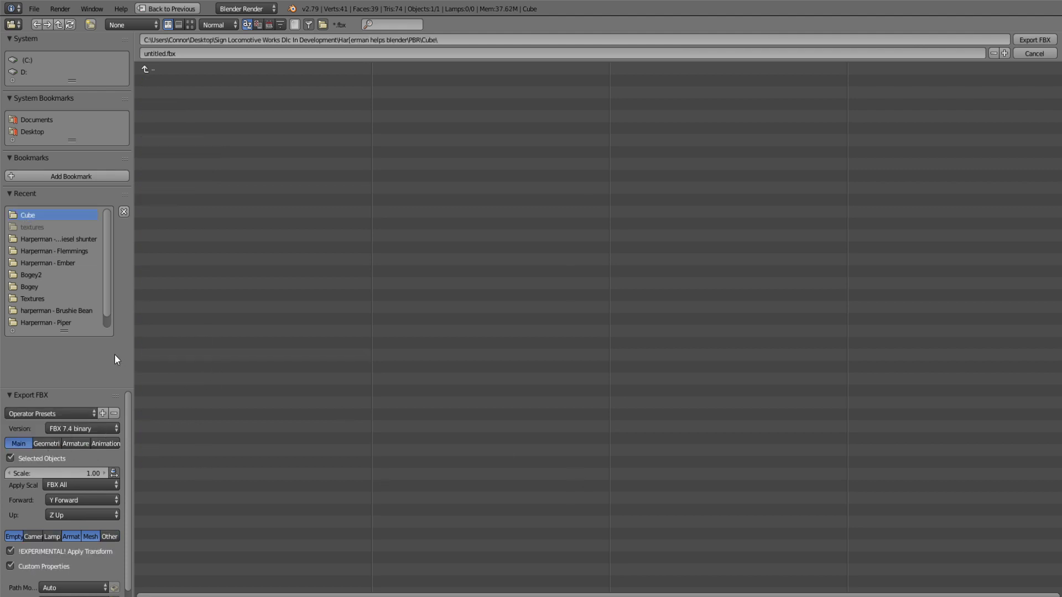
- Name the export file box.fbx and export it
{"action": "scroll", "coordinate": [111, 442], "scroll_direction": "down", "scroll_amount": 1}
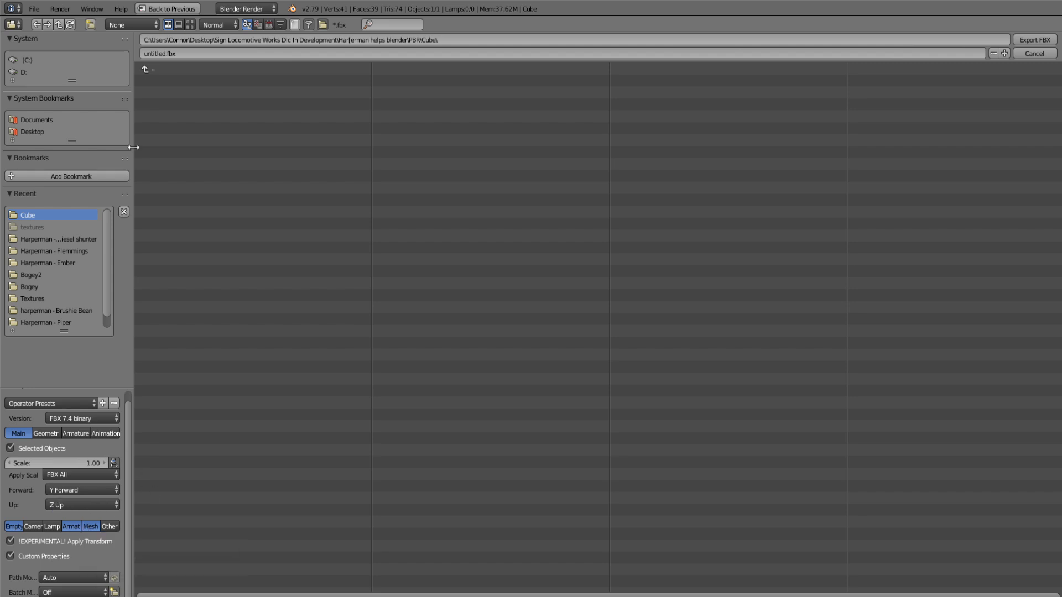
{"action": "left_click", "coordinate": [176, 54]}
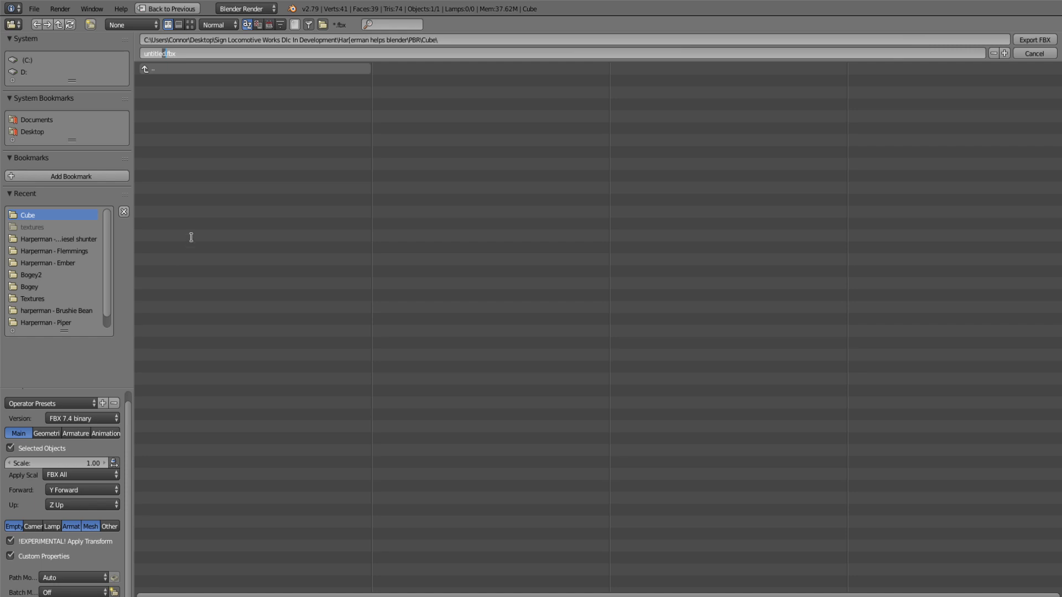
{"action": "key", "text": "BackSpace"}
{"action": "key", "text": "BackSpace"}
{"action": "key", "text": "BackSpace"}
{"action": "key", "text": "BackSpace"}
{"action": "key", "text": "BackSpace"}
{"action": "key", "text": "BackSpace"}
{"action": "key", "text": "BackSpace"}
{"action": "key", "text": "BackSpace"}
{"action": "type", "text": "box"}
{"action": "key", "text": "Return"}
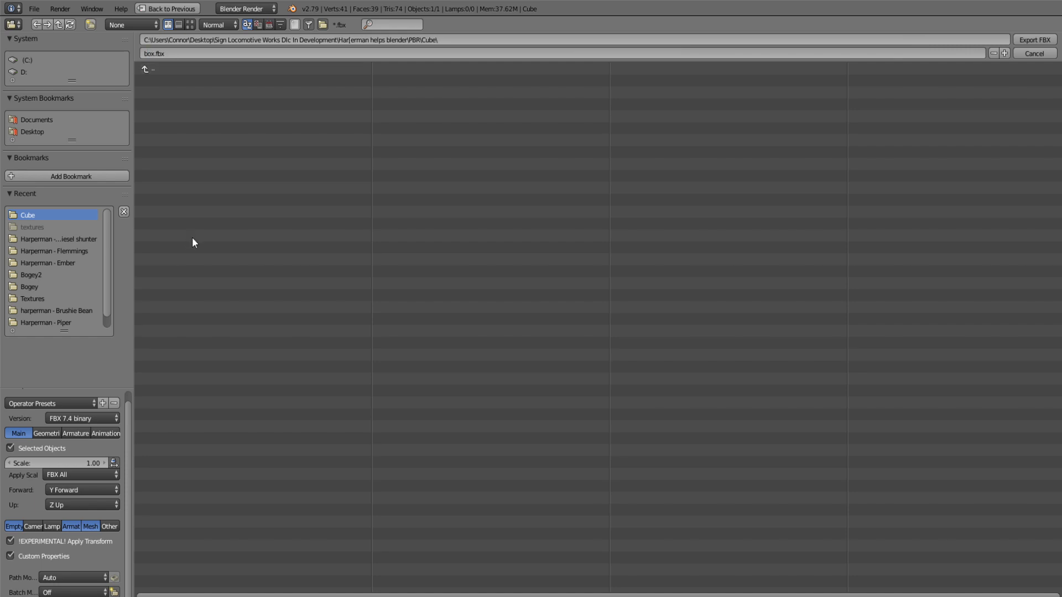
{"action": "left_click", "coordinate": [1035, 40]}
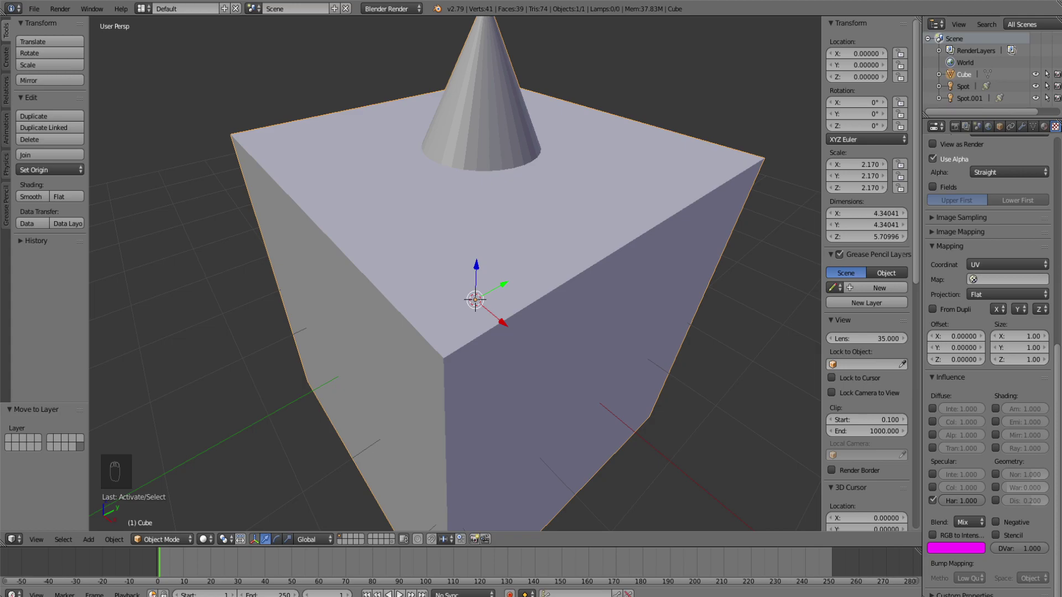
- Switch to the new asset's folder in File Explorer and open config.txt in Notepad
{"action": "key", "text": "alt+Tab"}
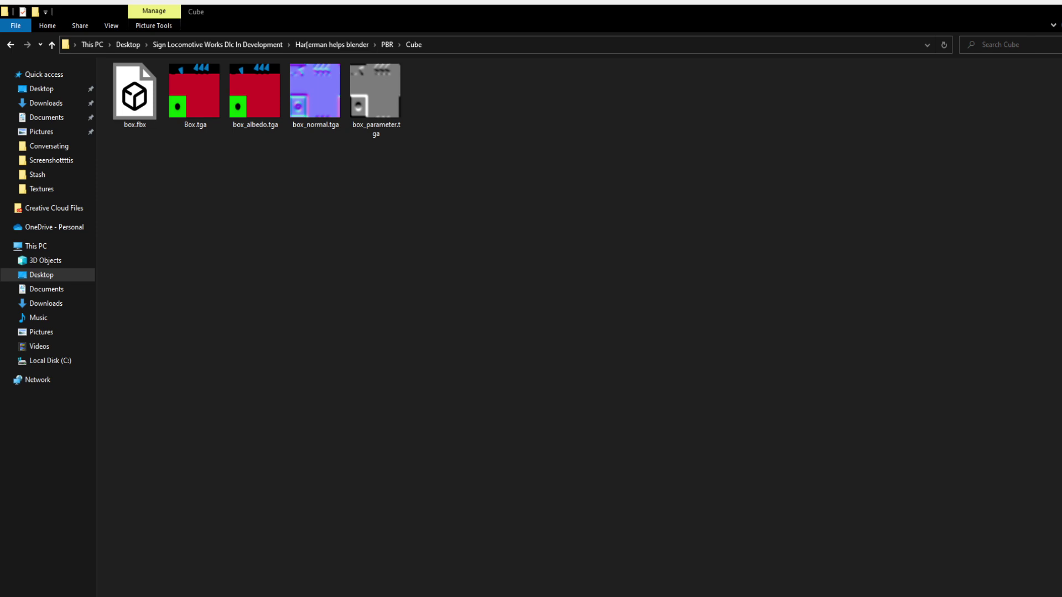
{"action": "key", "text": "alt+Tab"}
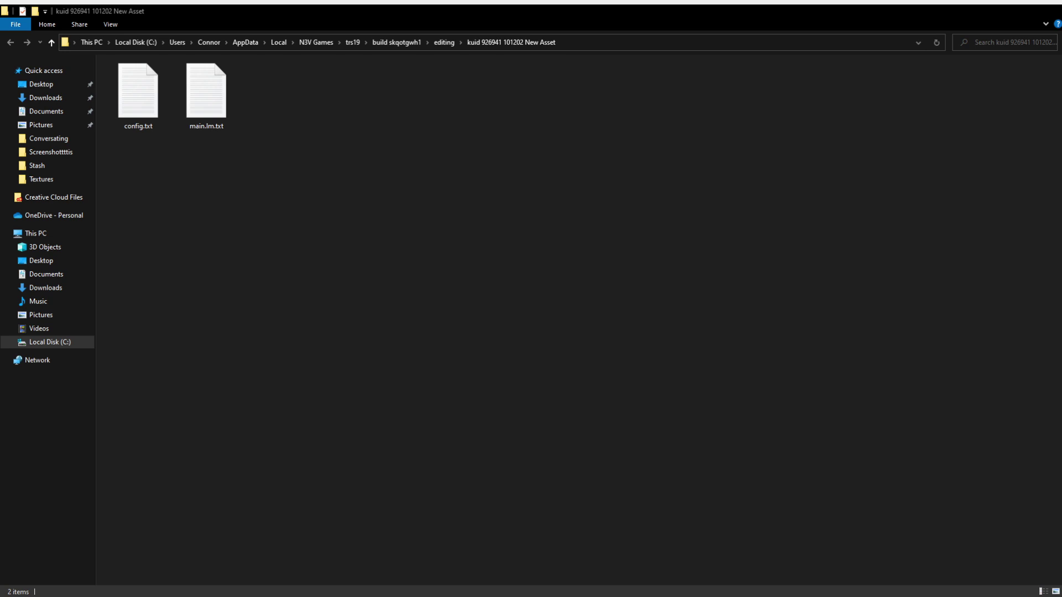
{"action": "left_click", "coordinate": [337, 545]}
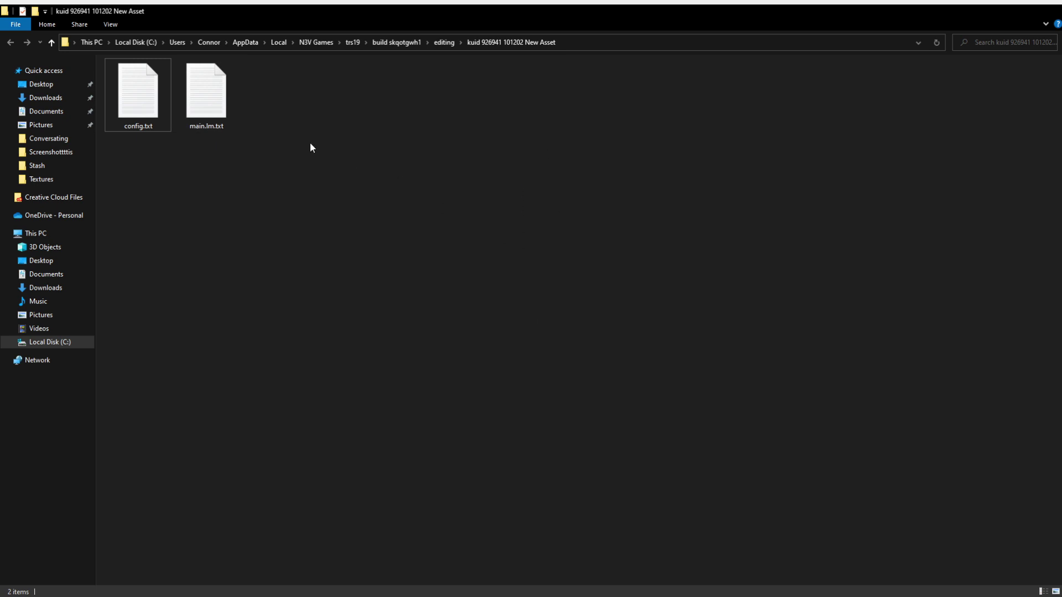
{"action": "double_click", "coordinate": [150, 114]}
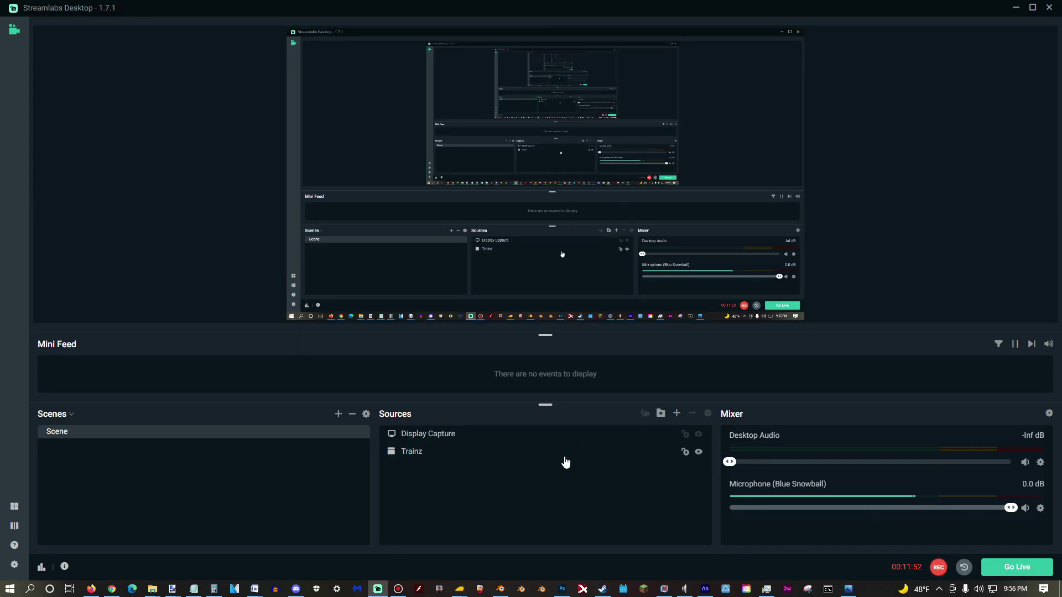
{"action": "left_click", "coordinate": [193, 589]}
{"action": "left_click", "coordinate": [1022, 5]}
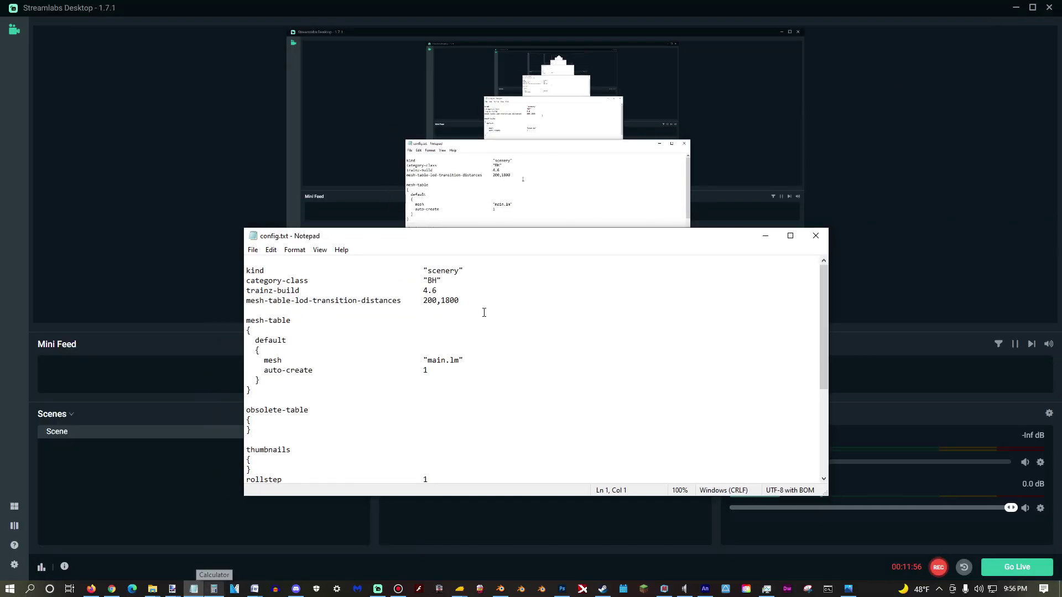
{"action": "left_click_drag", "start_coordinate": [481, 240], "coordinate": [429, 239]}
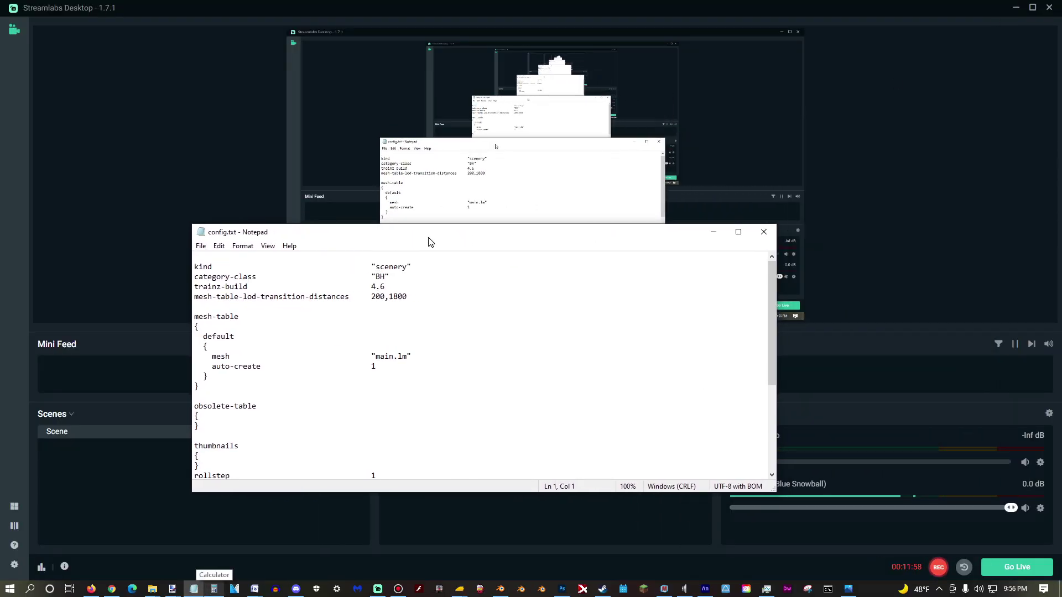
- Replace the username entry's text in config.txt with the creator's handle followed by "- Sexy Cube Time"
{"action": "scroll", "coordinate": [457, 360], "scroll_direction": "down", "scroll_amount": 3}
{"action": "scroll", "coordinate": [459, 363], "scroll_direction": "down", "scroll_amount": 2}
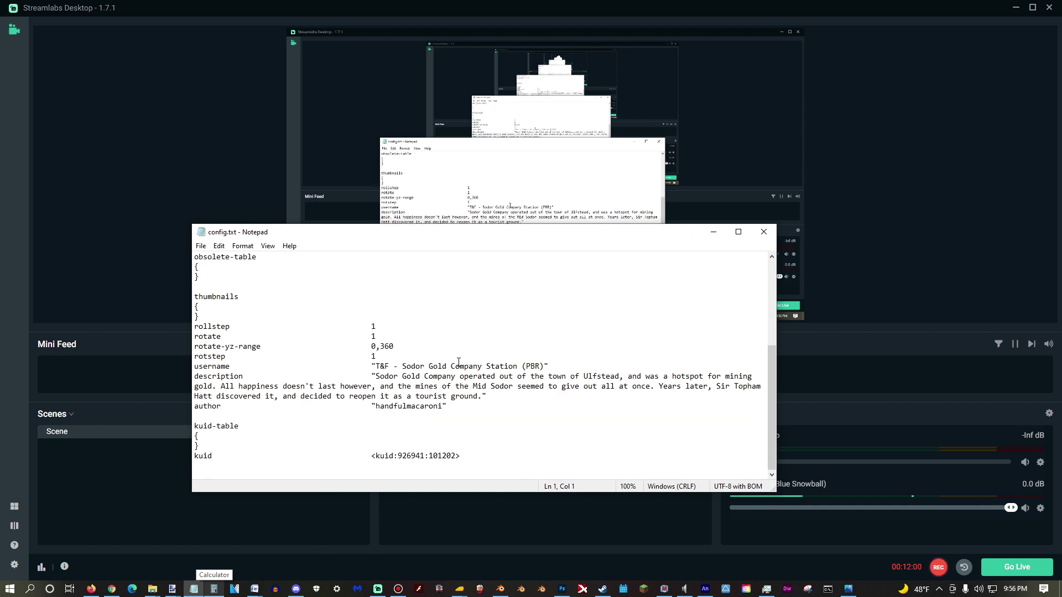
{"action": "left_click_drag", "start_coordinate": [544, 367], "coordinate": [376, 367]}
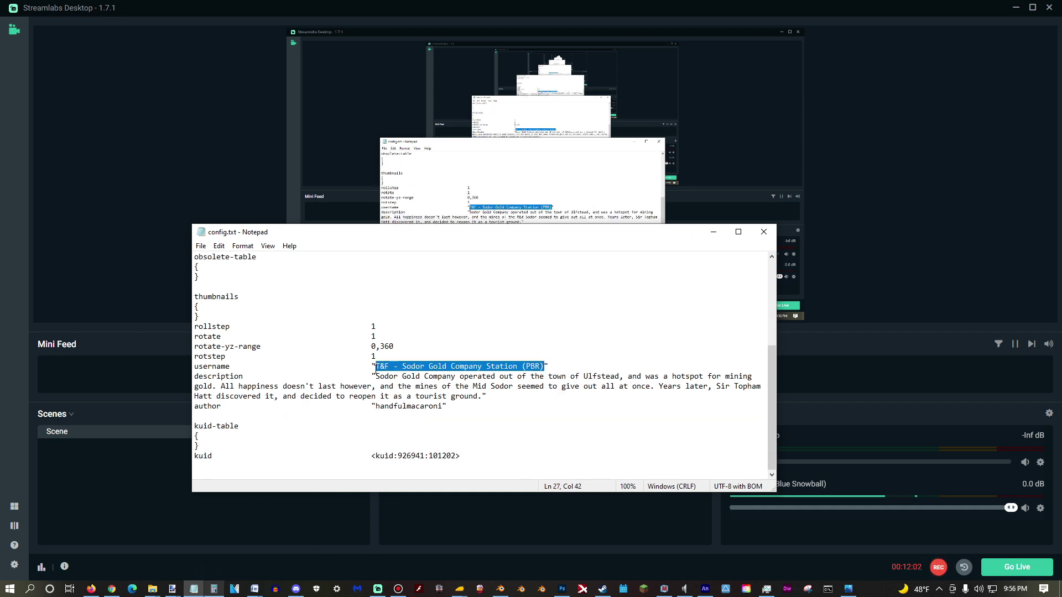
{"action": "key", "text": "BackSpace"}
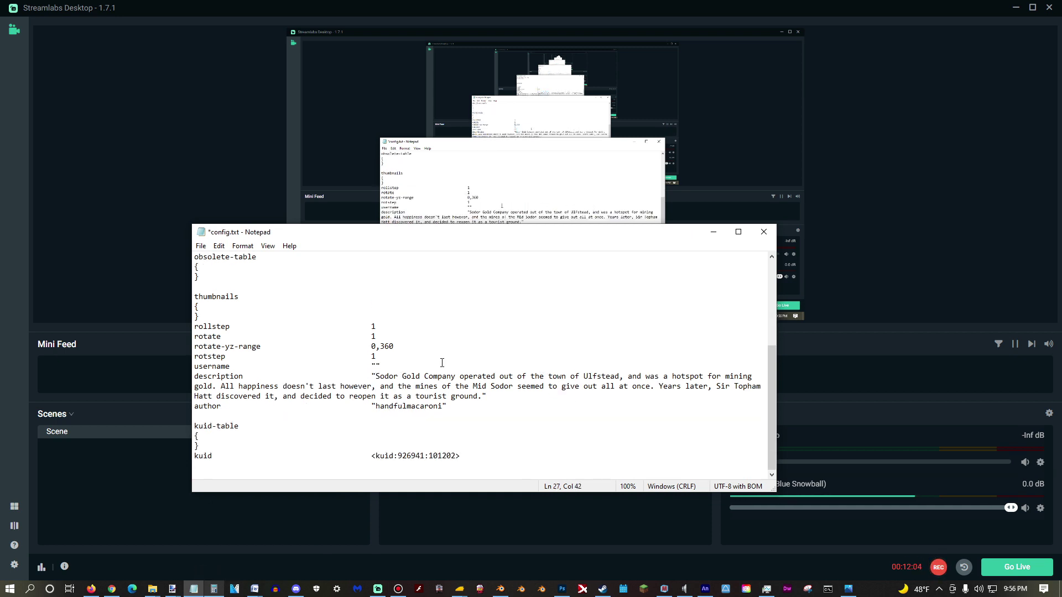
{"action": "type", "text": "Harperman - Sexy Cube Time"}
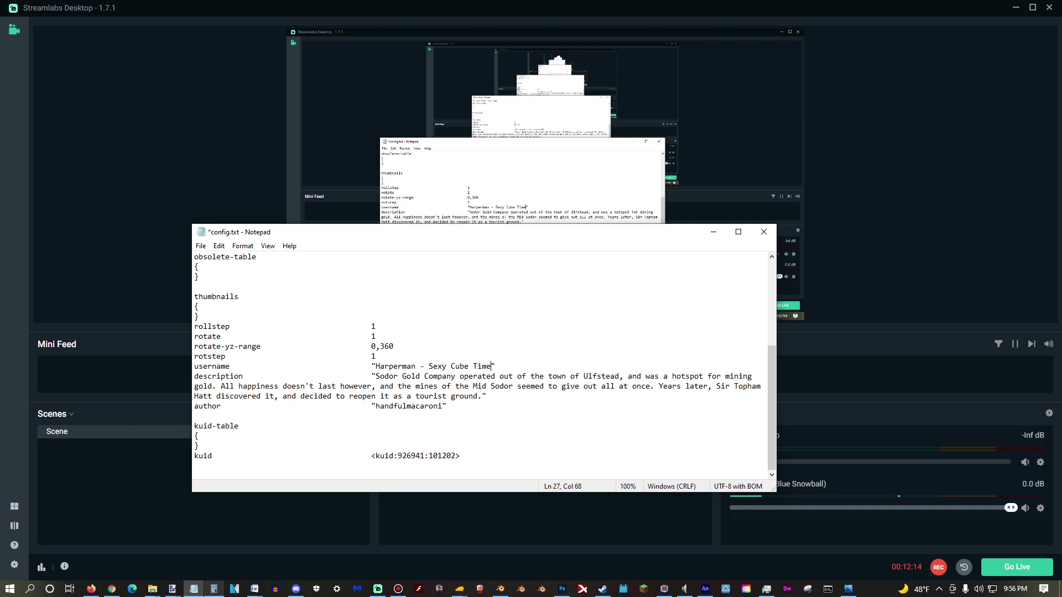
- Set the default mesh entry in the mesh-table to "box.trainzmesh"
{"action": "scroll", "coordinate": [472, 413], "scroll_direction": "up", "scroll_amount": 2}
{"action": "scroll", "coordinate": [473, 412], "scroll_direction": "up", "scroll_amount": 3}
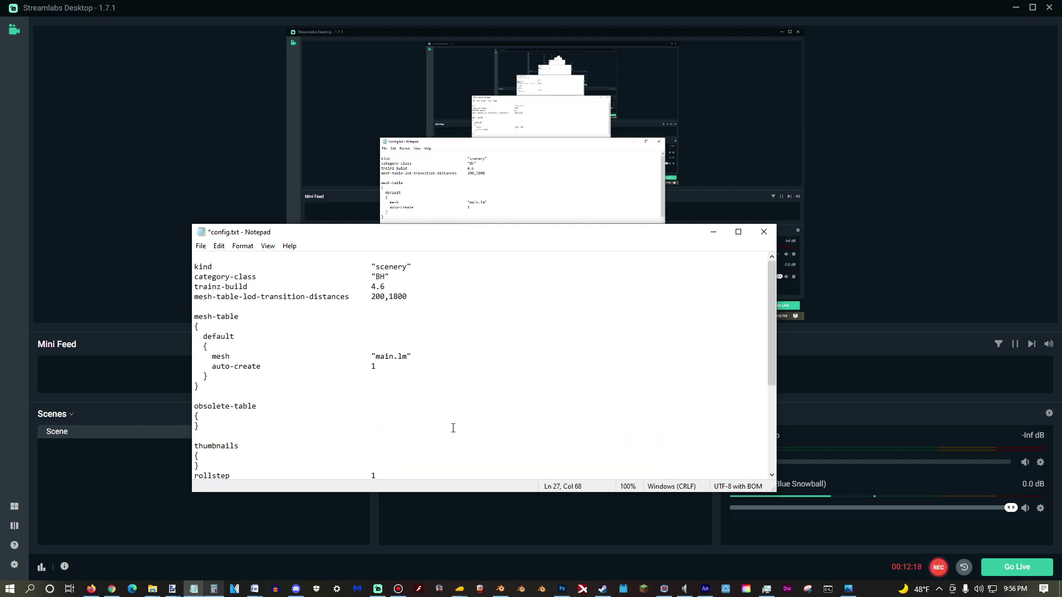
{"action": "left_click", "coordinate": [395, 356]}
{"action": "key", "text": "BackSpace"}
{"action": "key", "text": "BackSpace"}
{"action": "key", "text": "BackSpace"}
{"action": "key", "text": "BackSpace"}
{"action": "type", "text": "box"}
{"action": "key", "text": "Right"}
{"action": "key", "text": "Right"}
{"action": "key", "text": "BackSpace"}
{"action": "key", "text": "Delete"}
{"action": "type", "text": "trainzmesh"}
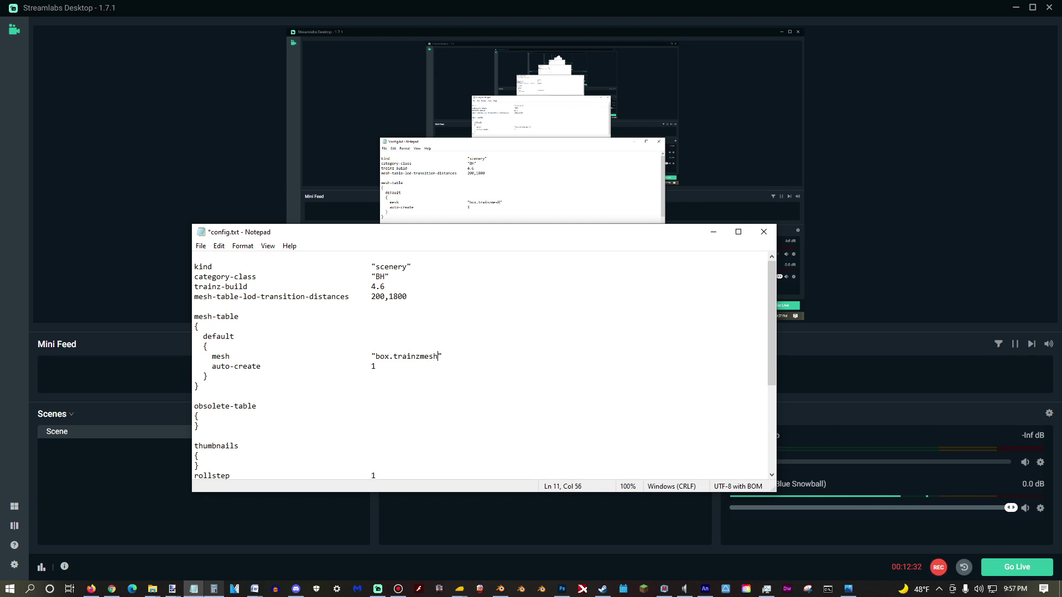
- Save config.txt and close it
{"action": "left_click", "coordinate": [201, 246]}
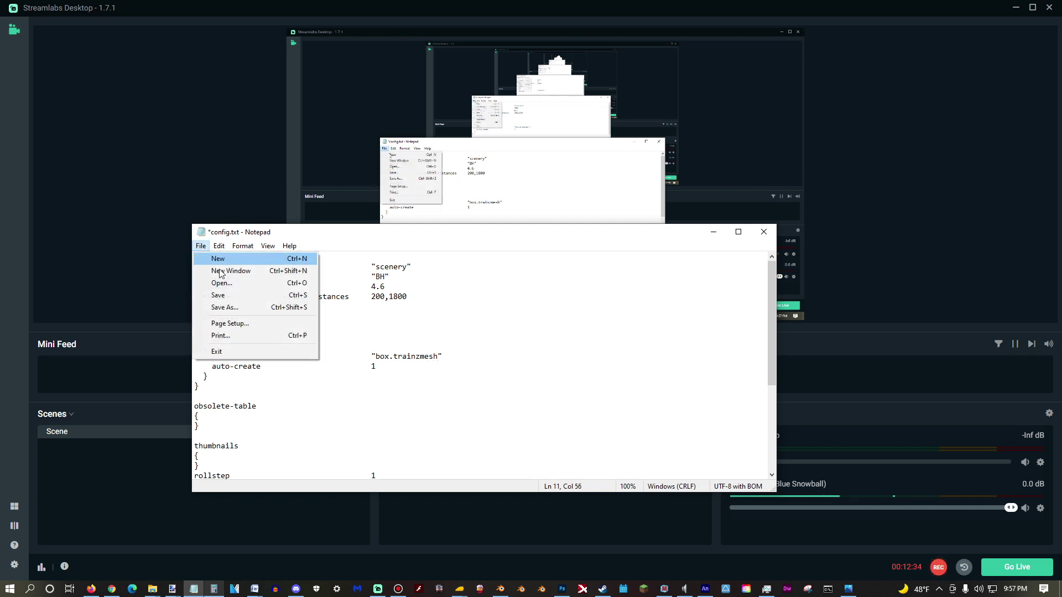
{"action": "left_click", "coordinate": [233, 296]}
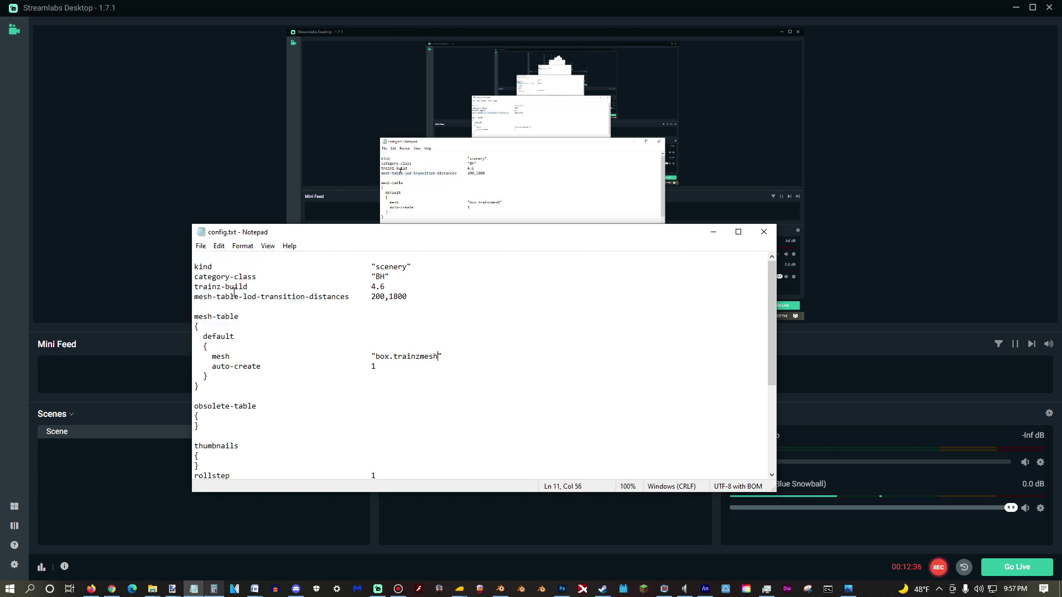
{"action": "scroll", "coordinate": [664, 360], "scroll_direction": "down", "scroll_amount": 5}
{"action": "left_click", "coordinate": [764, 232]}
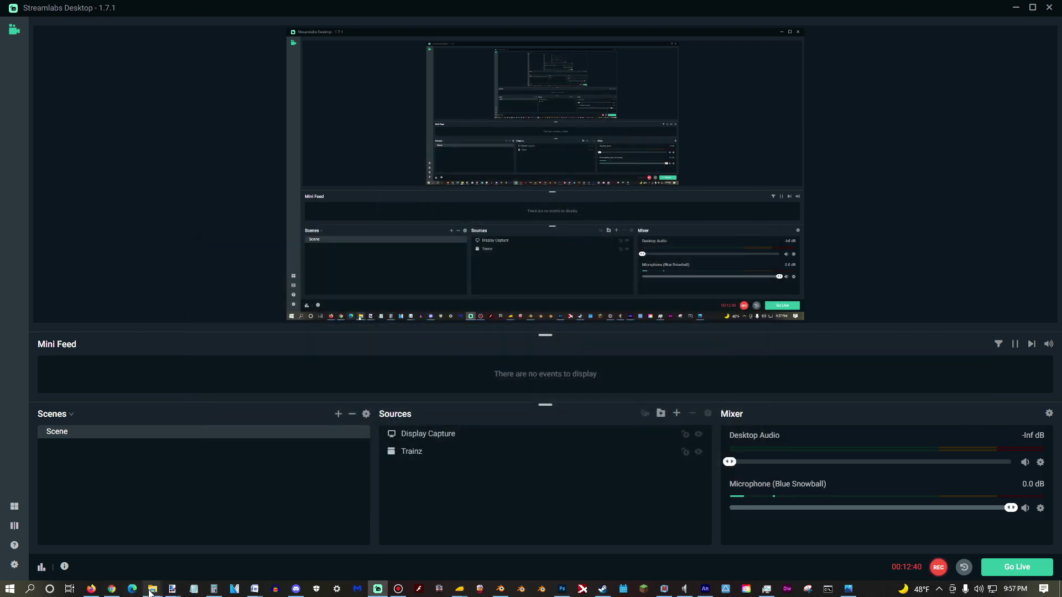
- Copy box.fbx, box_albedo.tga, box_normal.tga and box_parameter.tga from the Cube folder in File Explorer
{"action": "mouse_move", "coordinate": [154, 592]}
{"action": "left_click", "coordinate": [215, 539]}
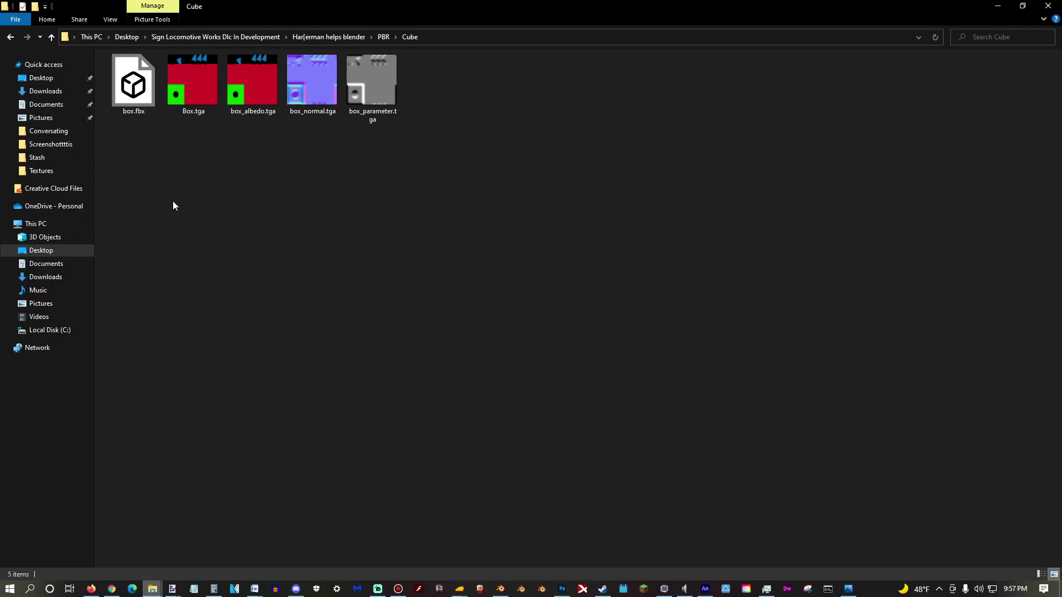
{"action": "left_click", "coordinate": [149, 88]}
{"action": "left_click", "coordinate": [243, 97], "text": "ctrl"}
{"action": "left_click", "coordinate": [318, 98], "text": "ctrl"}
{"action": "left_click", "coordinate": [363, 94], "text": "ctrl"}
{"action": "right_click", "coordinate": [363, 94]}
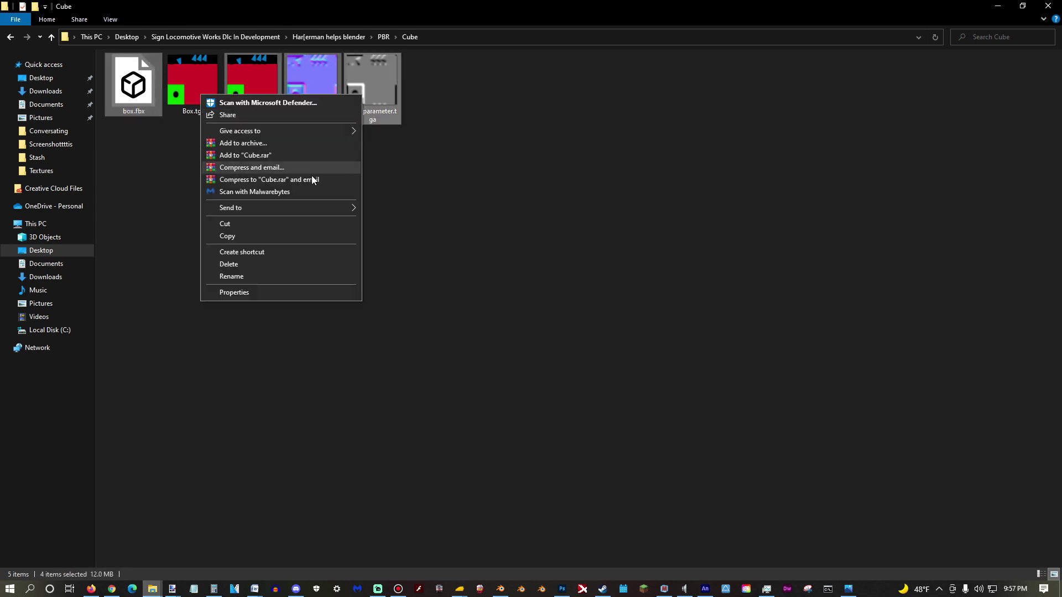
{"action": "left_click", "coordinate": [228, 236]}
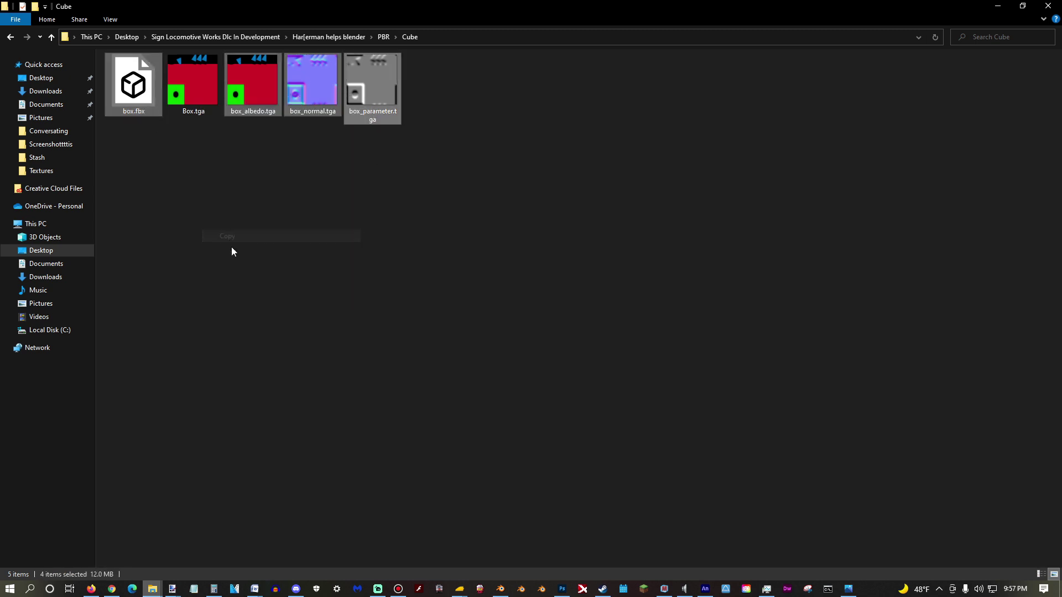
- Paste the copied model and texture files into the new asset's folder beside config.txt
{"action": "left_click", "coordinate": [152, 589]}
{"action": "left_click", "coordinate": [298, 539]}
{"action": "right_click", "coordinate": [168, 250]}
{"action": "left_click", "coordinate": [250, 327]}
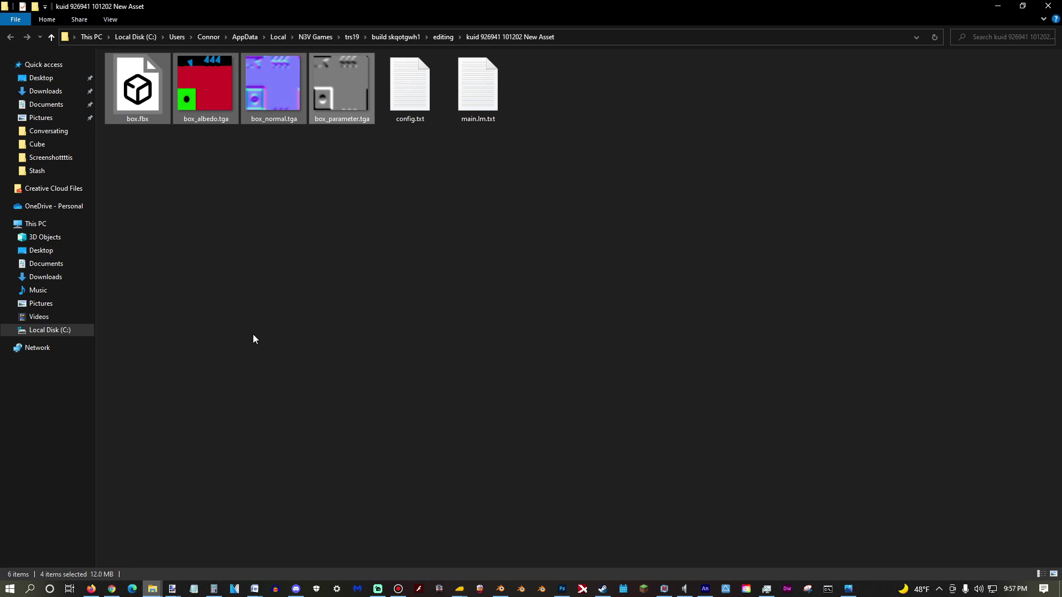
{"action": "left_click", "coordinate": [253, 338]}
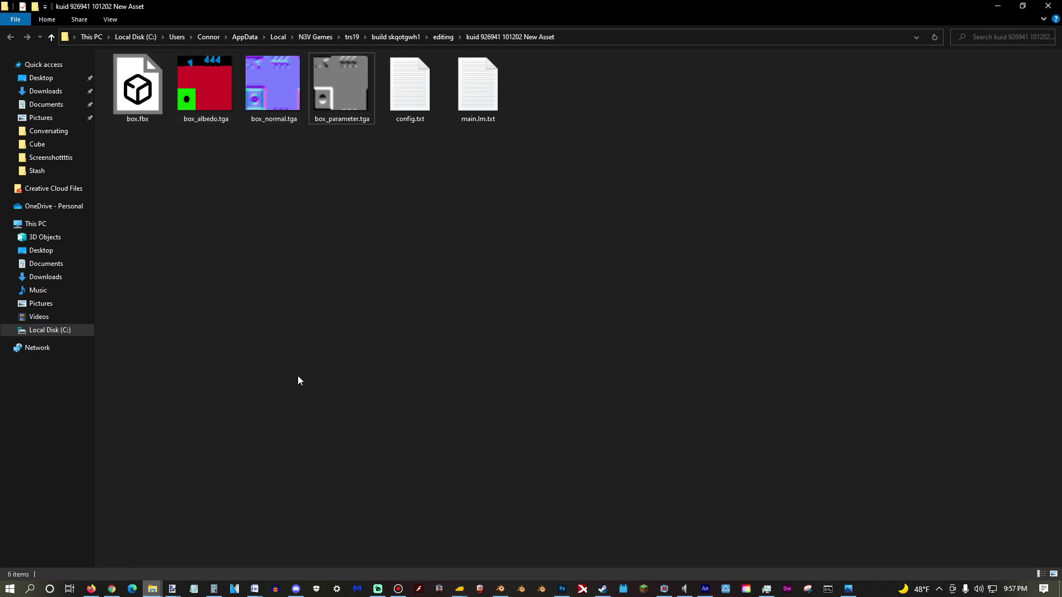
- Switch to Streamlabs Desktop and set the Trainz source's captured window to "[TRS19.exe]: Content Manager"
{"action": "mouse_move", "coordinate": [378, 589]}
{"action": "left_click", "coordinate": [425, 570]}
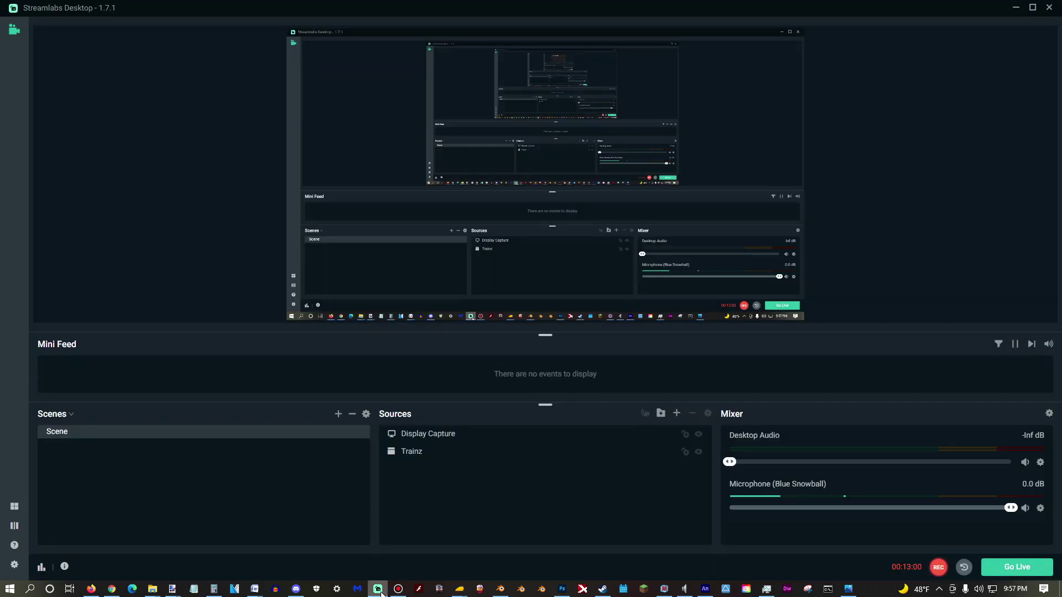
{"action": "double_click", "coordinate": [421, 453]}
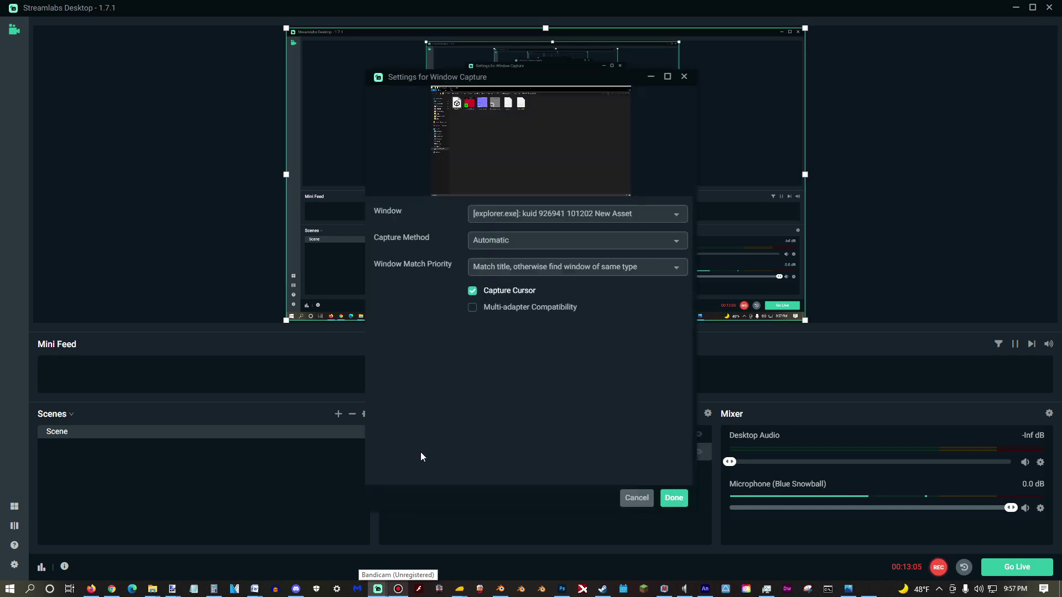
{"action": "left_click", "coordinate": [533, 211]}
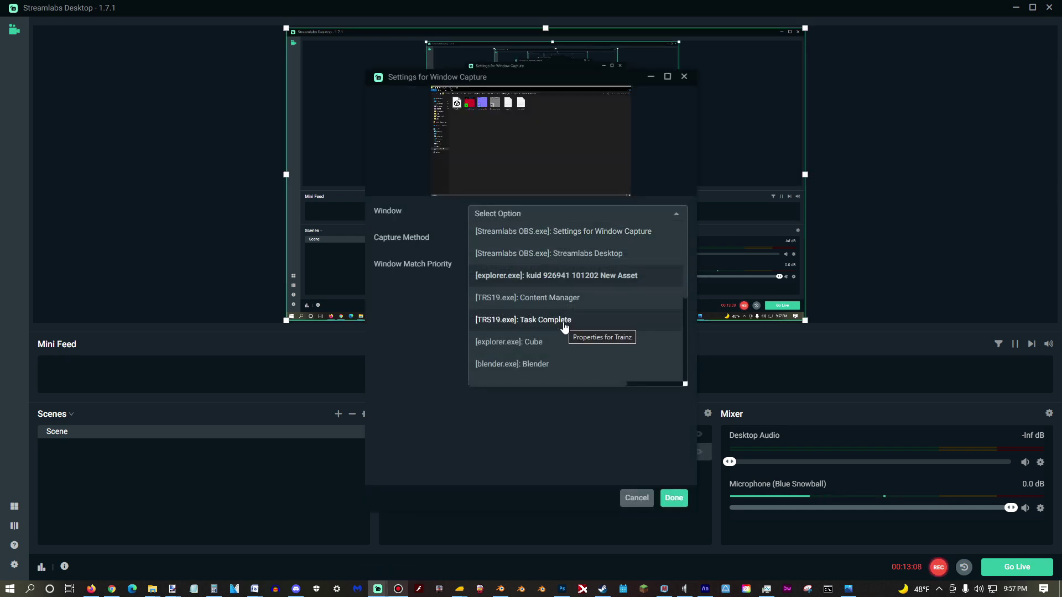
{"action": "left_click", "coordinate": [564, 298]}
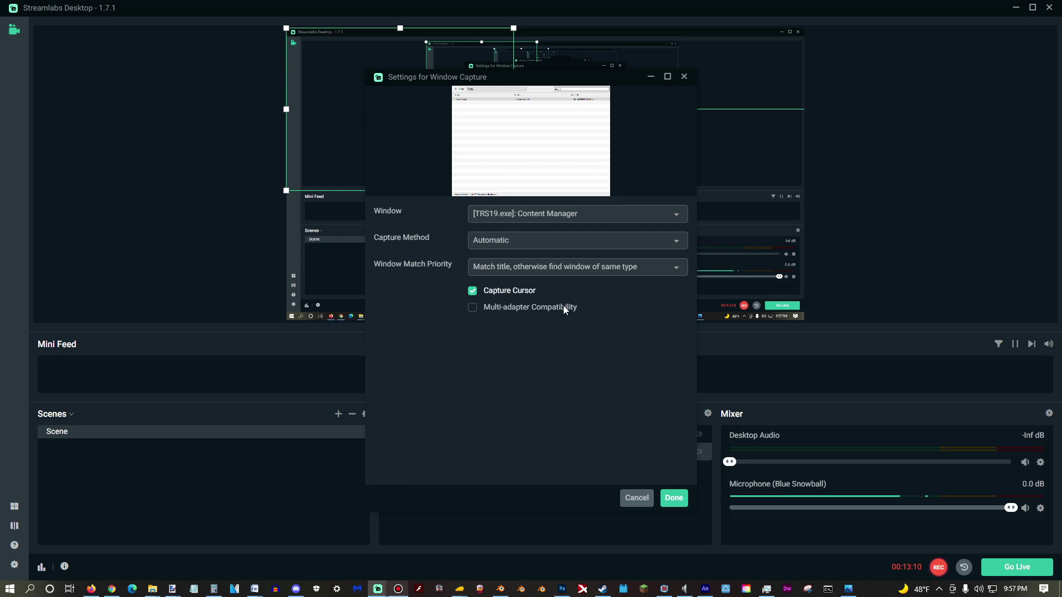
{"action": "left_click", "coordinate": [674, 499]}
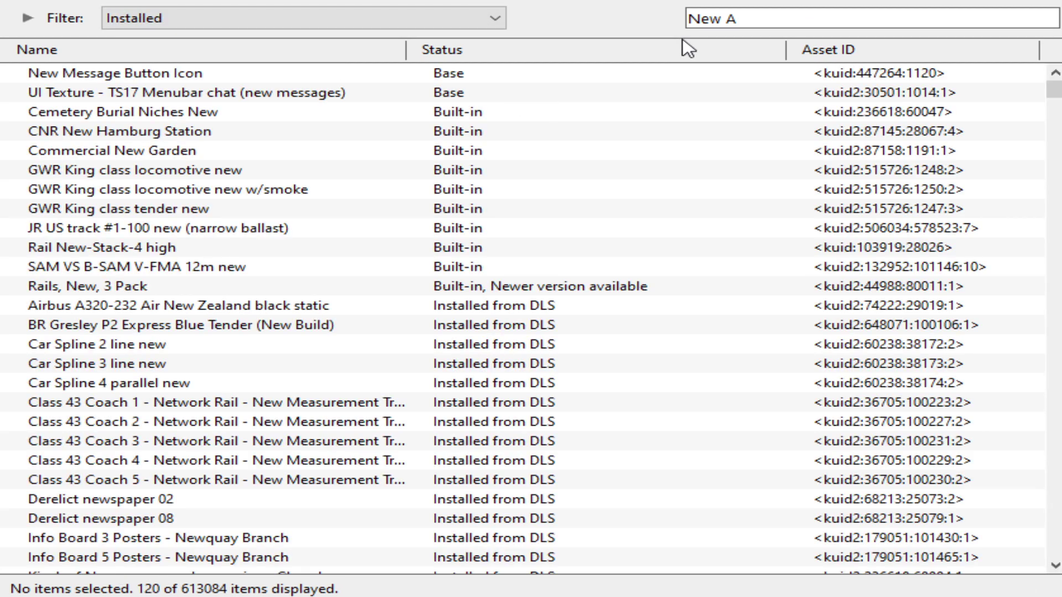
- Search the installed assets in Content Manager for "Harperman" and select the Sexy Cube Time asset
{"action": "type", "text": "Harperman"}
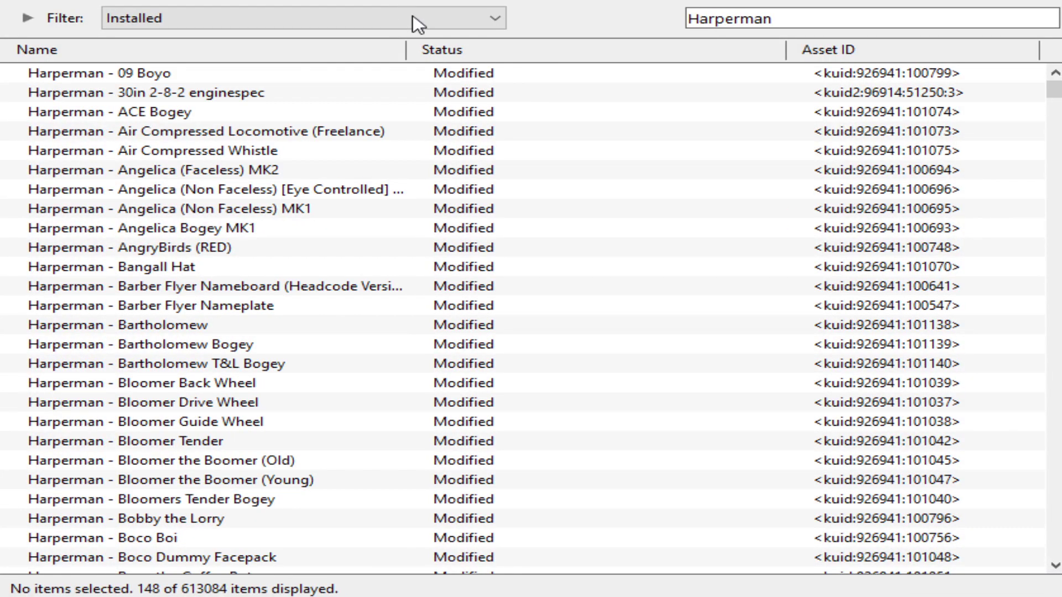
{"action": "scroll", "coordinate": [439, 292], "scroll_direction": "down", "scroll_amount": 20}
{"action": "scroll", "coordinate": [443, 294], "scroll_direction": "down", "scroll_amount": 10}
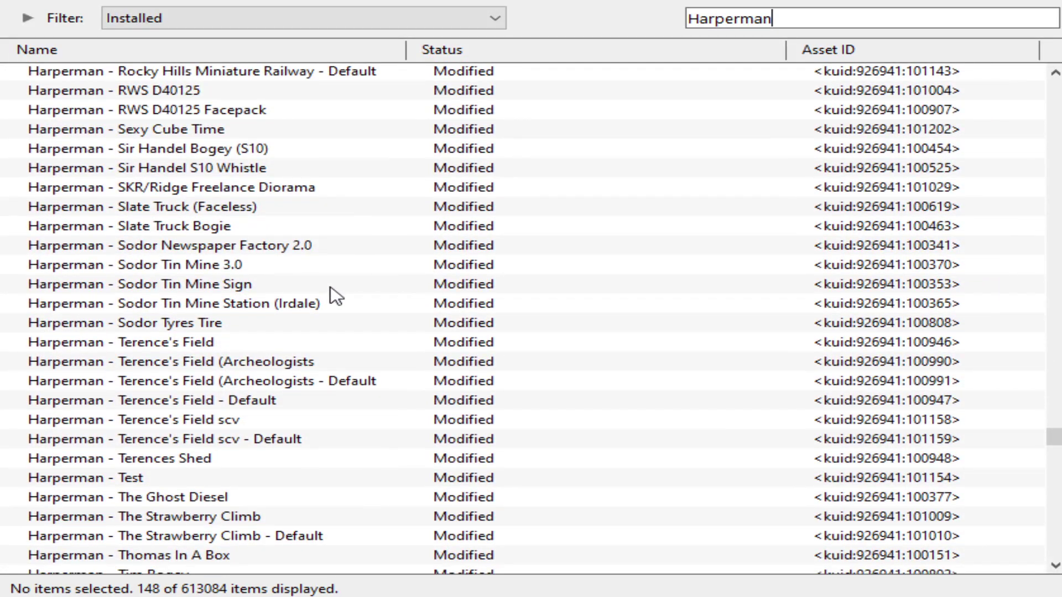
{"action": "left_click", "coordinate": [225, 129]}
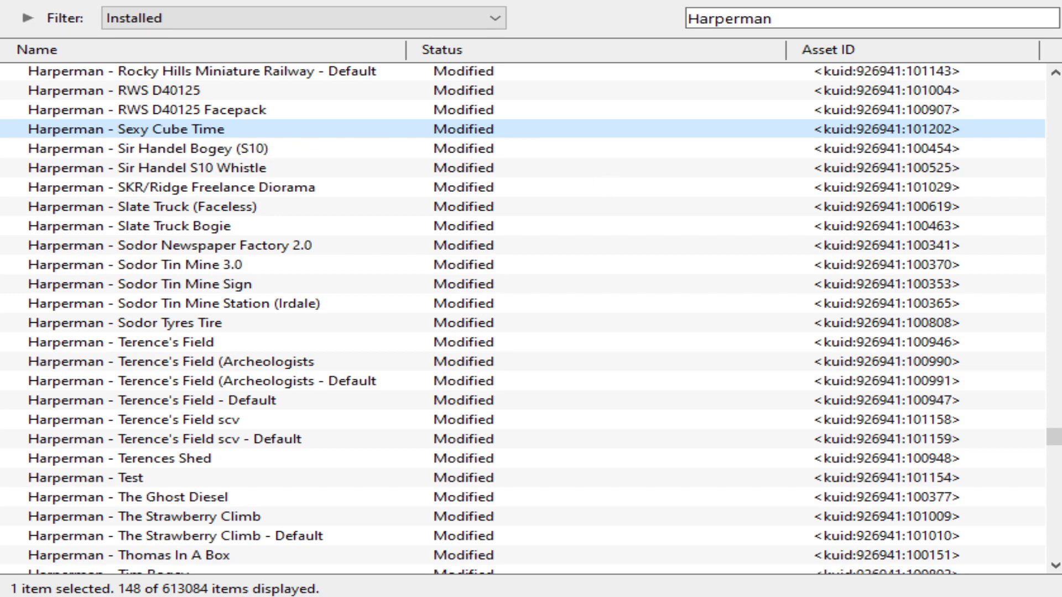
- Bring Content Manager back up over Streamlabs and view the Sexy Cube Time asset's errors and warnings
{"action": "key", "text": "alt+Tab"}
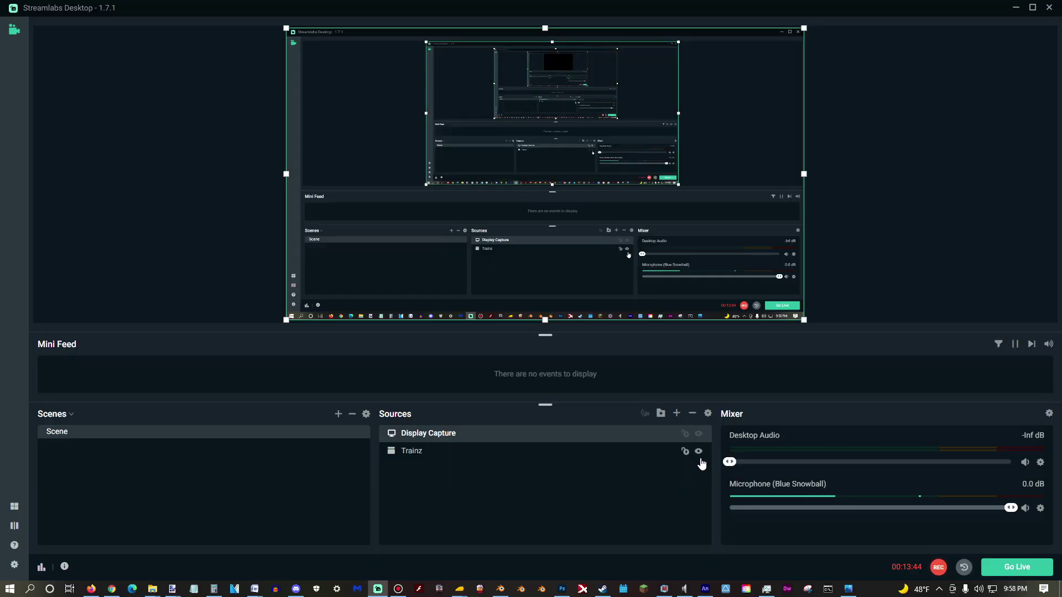
{"action": "mouse_move", "coordinate": [463, 591]}
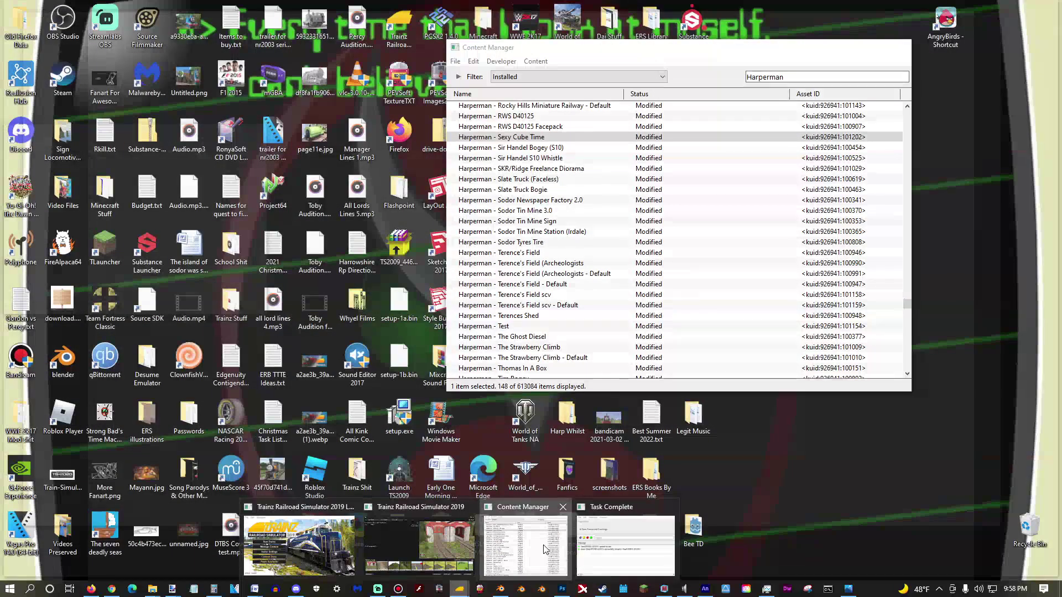
{"action": "left_click", "coordinate": [543, 545]}
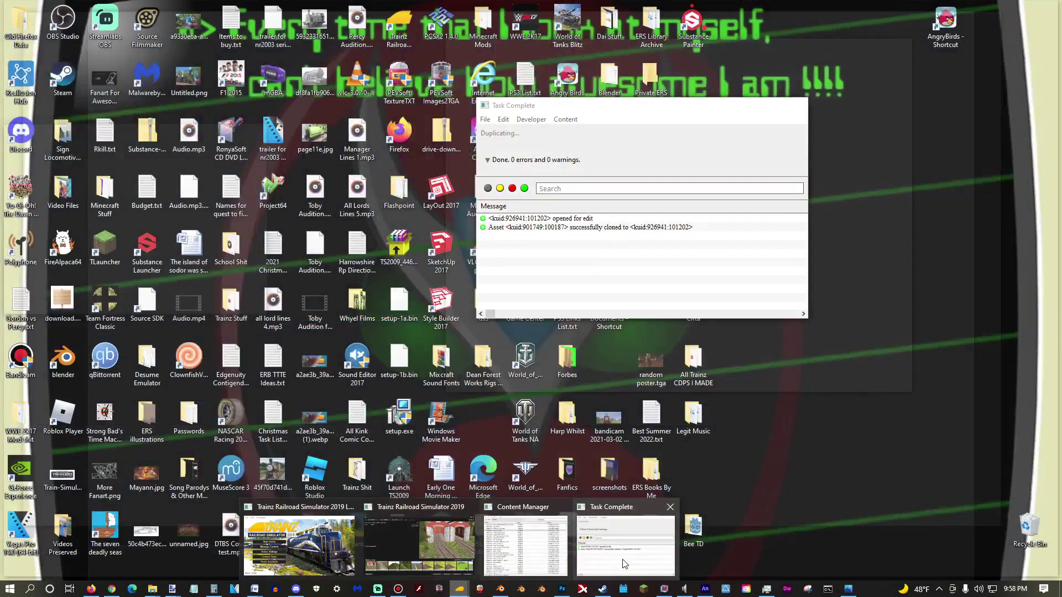
{"action": "left_click", "coordinate": [547, 554]}
{"action": "right_click", "coordinate": [549, 140]}
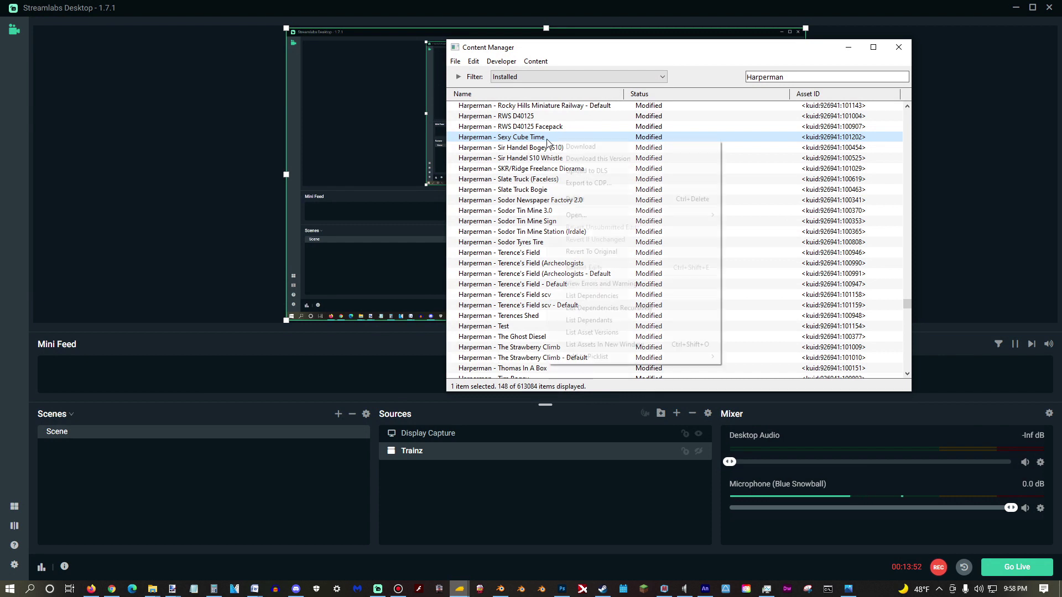
{"action": "left_click", "coordinate": [606, 285]}
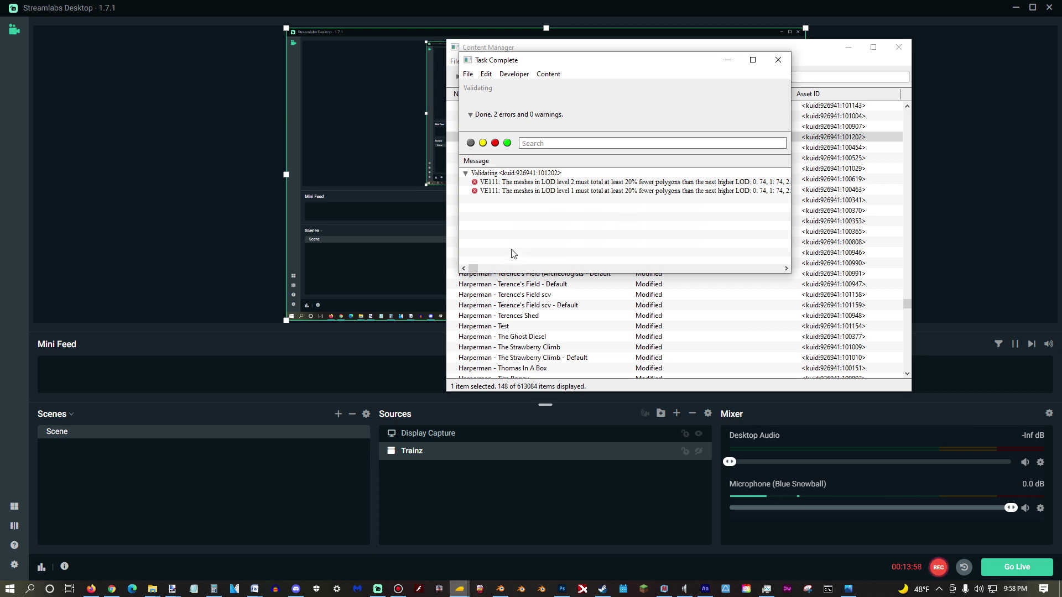
{"action": "mouse_move", "coordinate": [473, 269]}
{"action": "left_mouse_down"}
{"action": "mouse_move", "coordinate": [550, 268]}
{"action": "mouse_move", "coordinate": [482, 268]}
{"action": "left_mouse_up"}
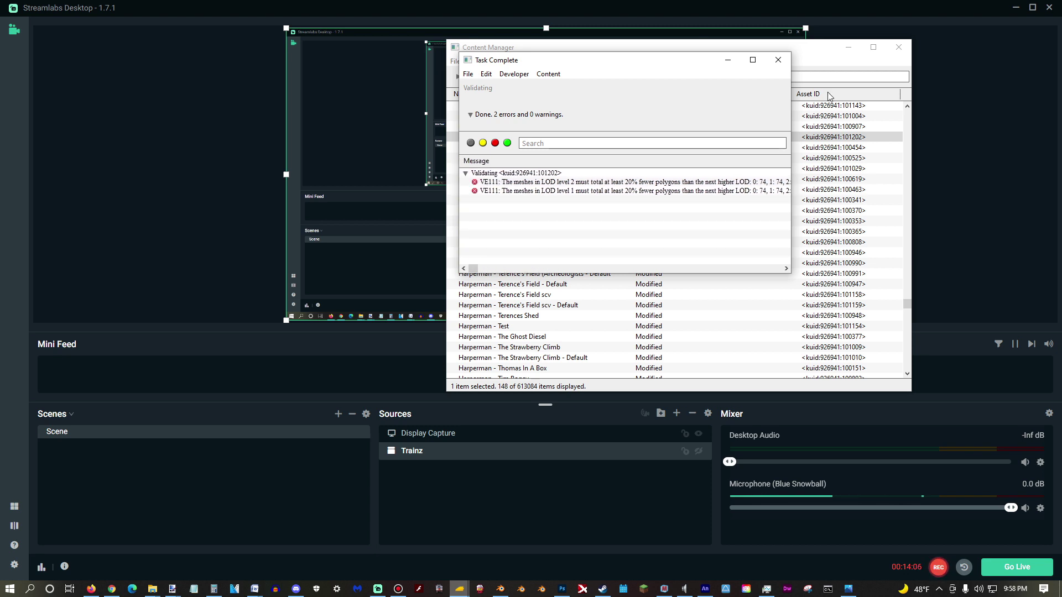
- Open the Sexy Cube Time asset's config file text for editing and look through its entries
{"action": "left_click", "coordinate": [807, 139]}
{"action": "right_click", "coordinate": [808, 139]}
{"action": "mouse_move", "coordinate": [840, 212]}
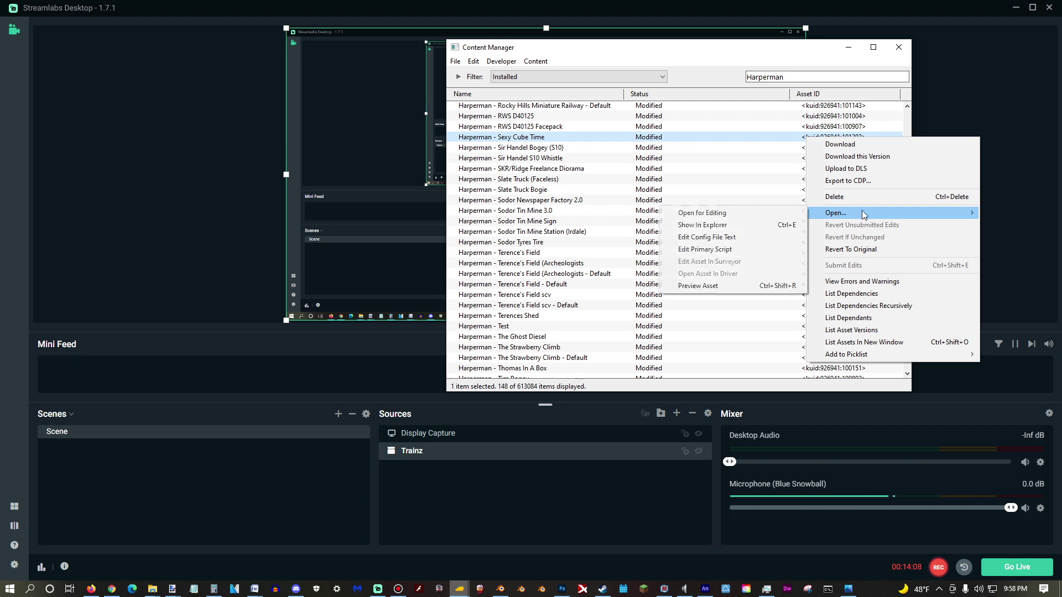
{"action": "left_click", "coordinate": [774, 237]}
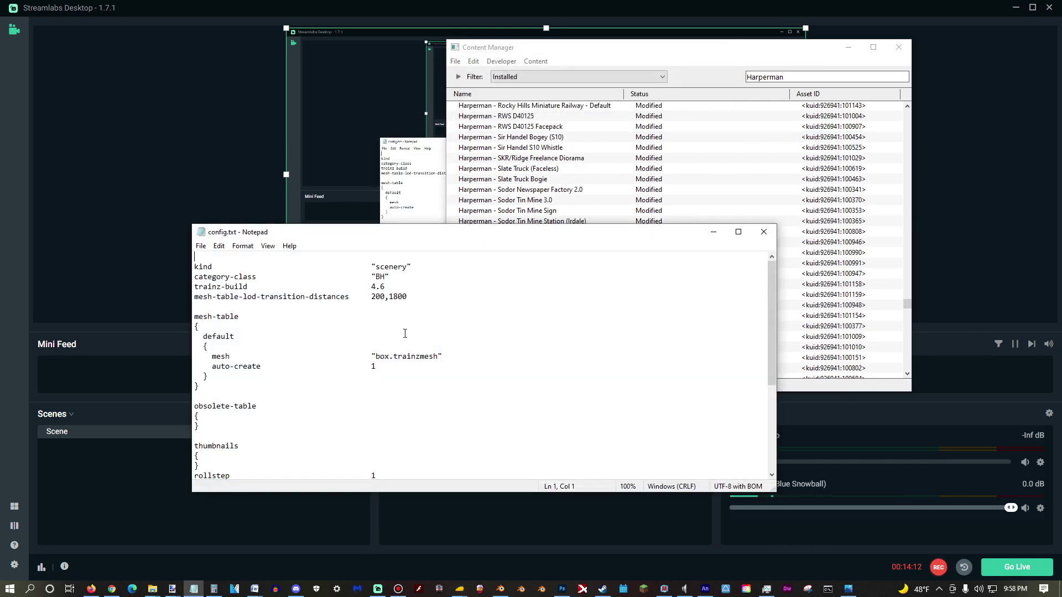
{"action": "scroll", "coordinate": [405, 333], "scroll_direction": "down", "scroll_amount": 4}
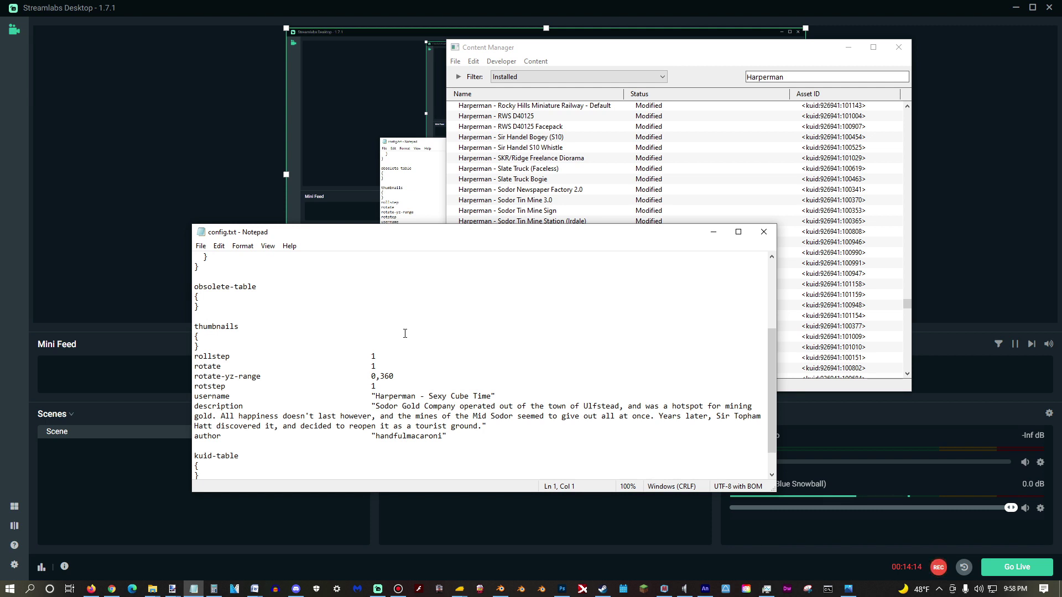
{"action": "scroll", "coordinate": [405, 333], "scroll_direction": "down", "scroll_amount": 1}
{"action": "scroll", "coordinate": [405, 334], "scroll_direction": "up", "scroll_amount": 5}
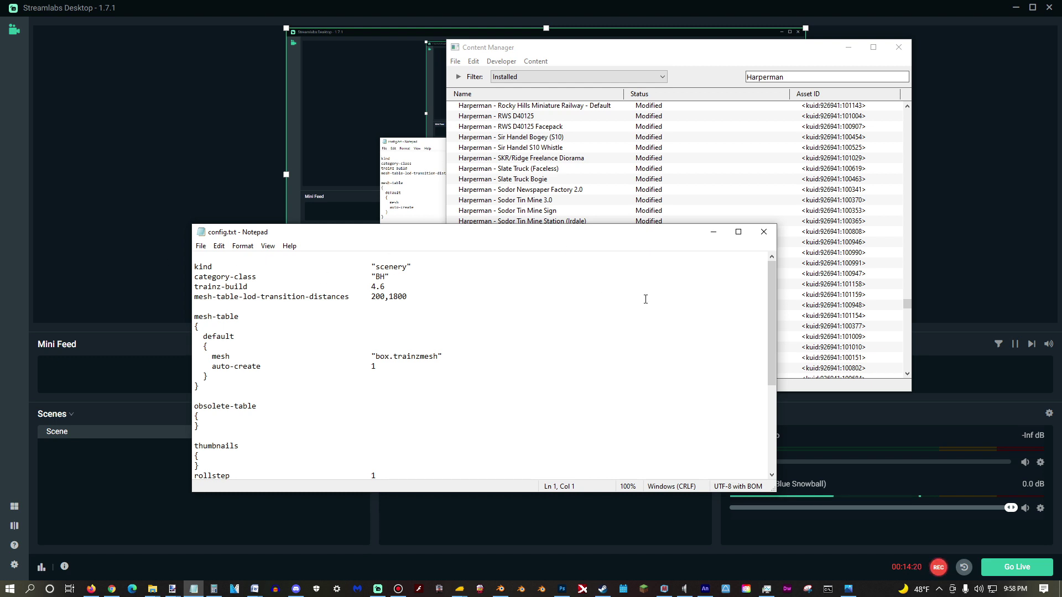
- Find the Sexy Cube Time asset among those open for edit, show its folder in File Explorer, and minimize that window
{"action": "left_click", "coordinate": [592, 91]}
{"action": "scroll", "coordinate": [580, 260], "scroll_direction": "down", "scroll_amount": 11}
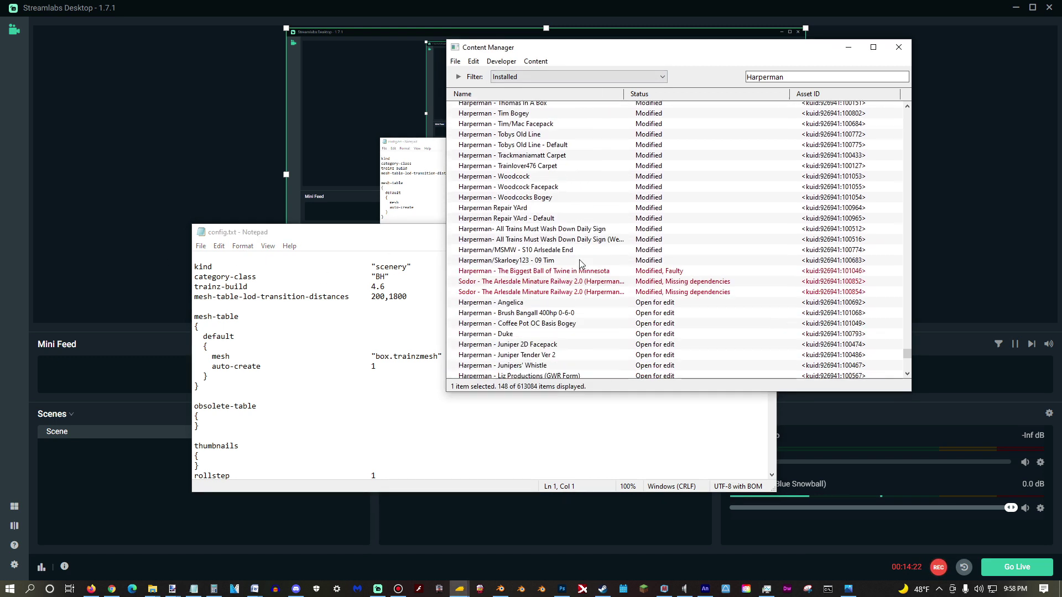
{"action": "right_click", "coordinate": [539, 355]}
{"action": "mouse_move", "coordinate": [576, 427]}
{"action": "left_click", "coordinate": [775, 440]}
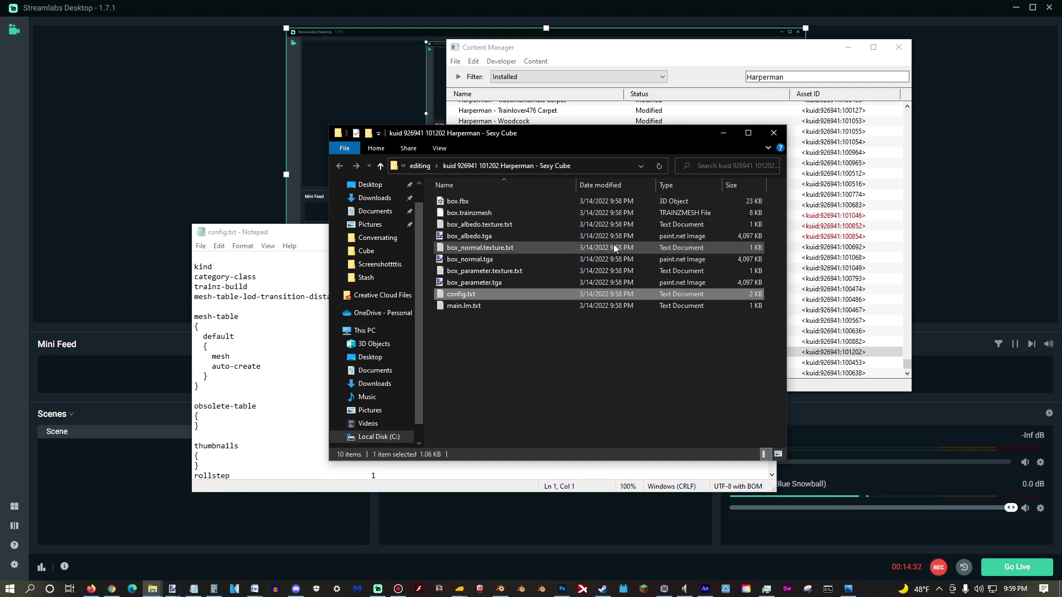
{"action": "left_click", "coordinate": [723, 132]}
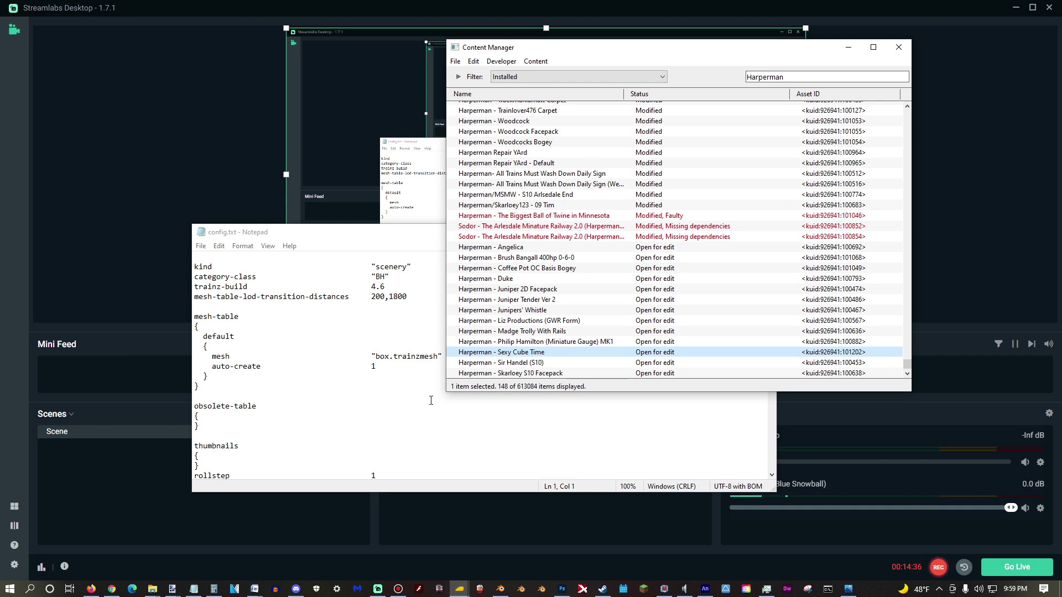
- Restore the asset's folder in a maximized window with icon view and open main.lm.txt
{"action": "left_click", "coordinate": [439, 357]}
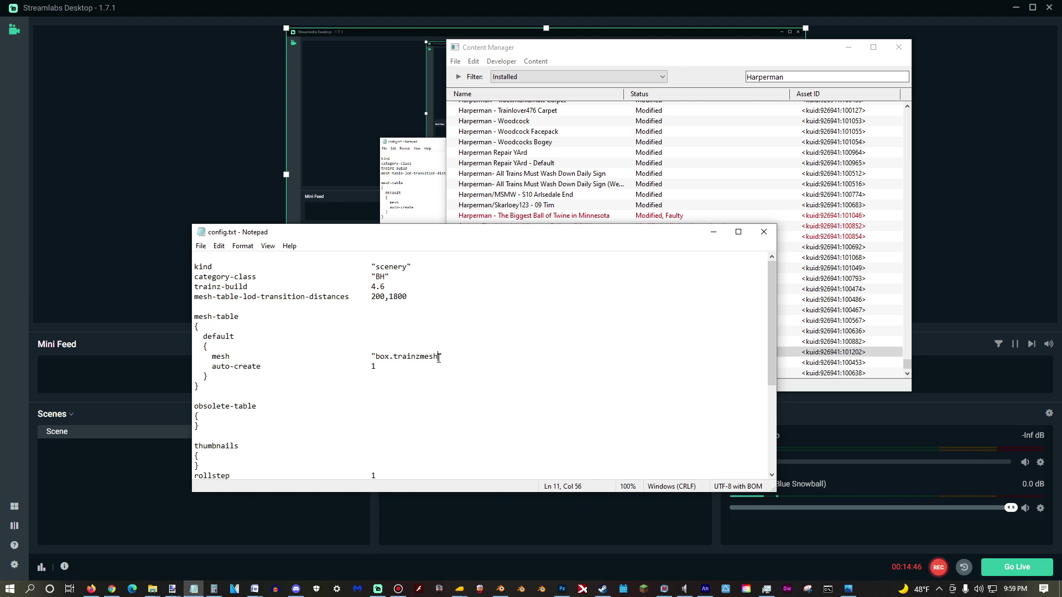
{"action": "mouse_move", "coordinate": [157, 591]}
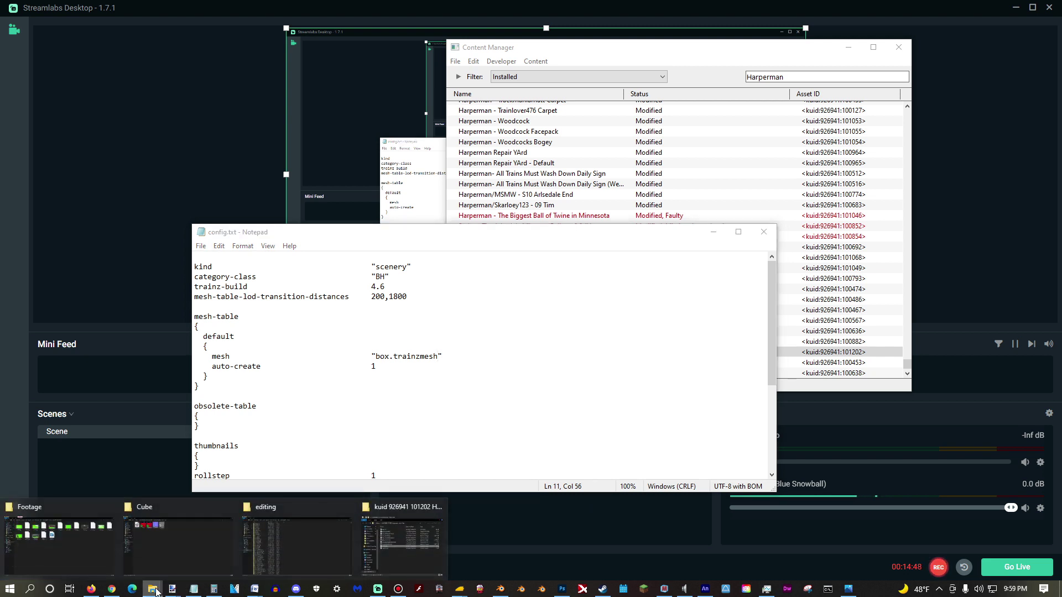
{"action": "left_click", "coordinate": [403, 542]}
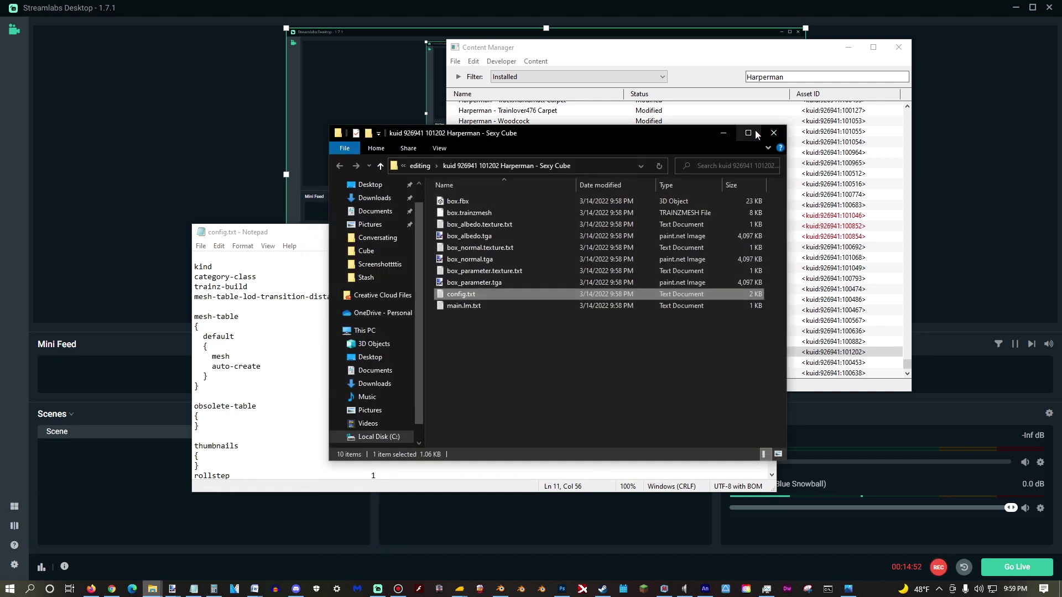
{"action": "left_click", "coordinate": [748, 133]}
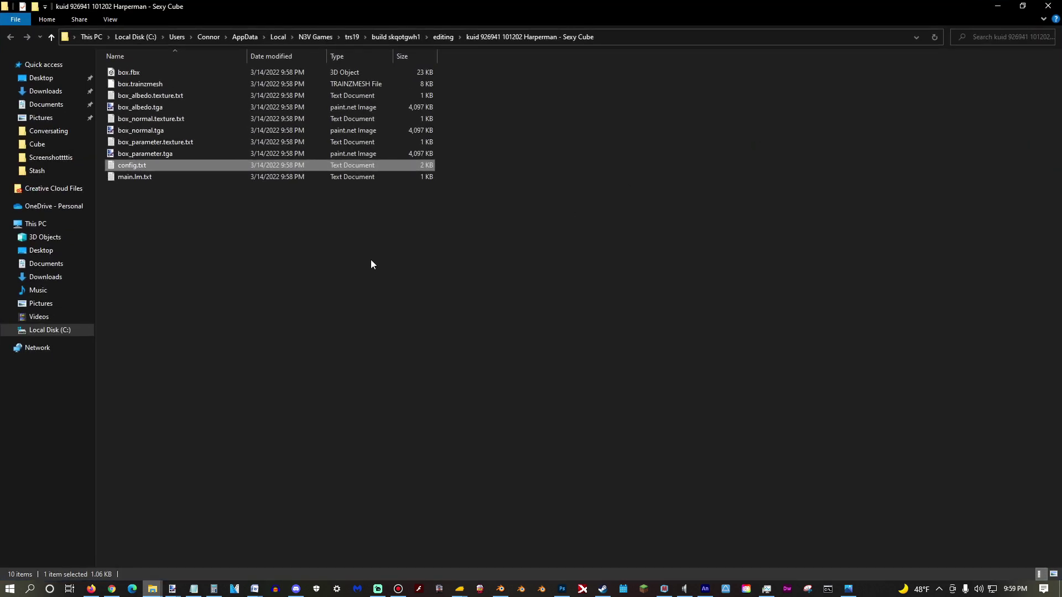
{"action": "scroll", "coordinate": [371, 260], "scroll_direction": "up", "scroll_amount": 5, "text": "ctrl"}
{"action": "double_click", "coordinate": [609, 92]}
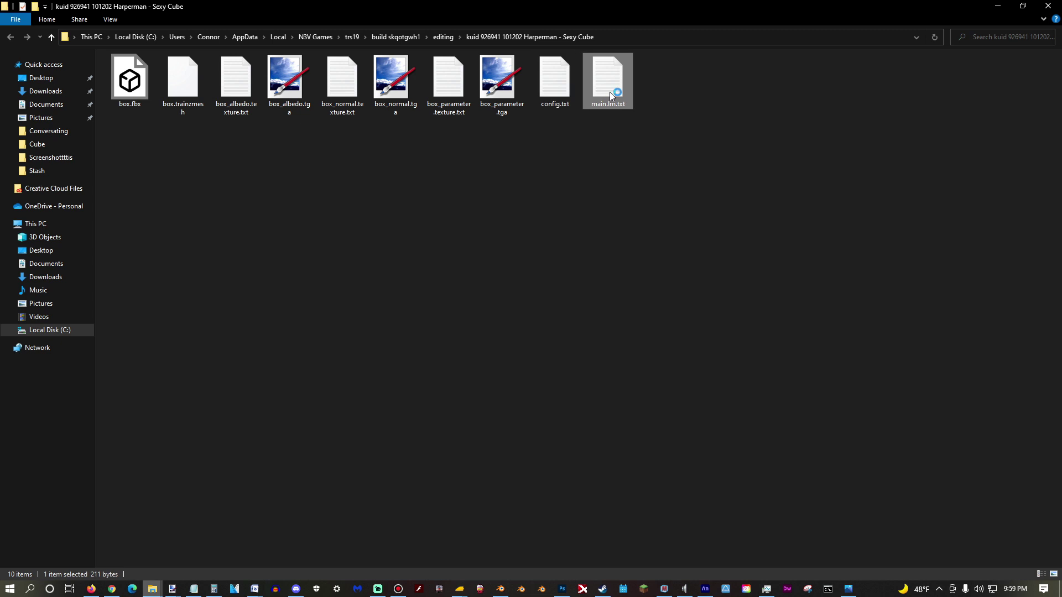
{"action": "left_click_drag", "start_coordinate": [405, 235], "coordinate": [642, 202]}
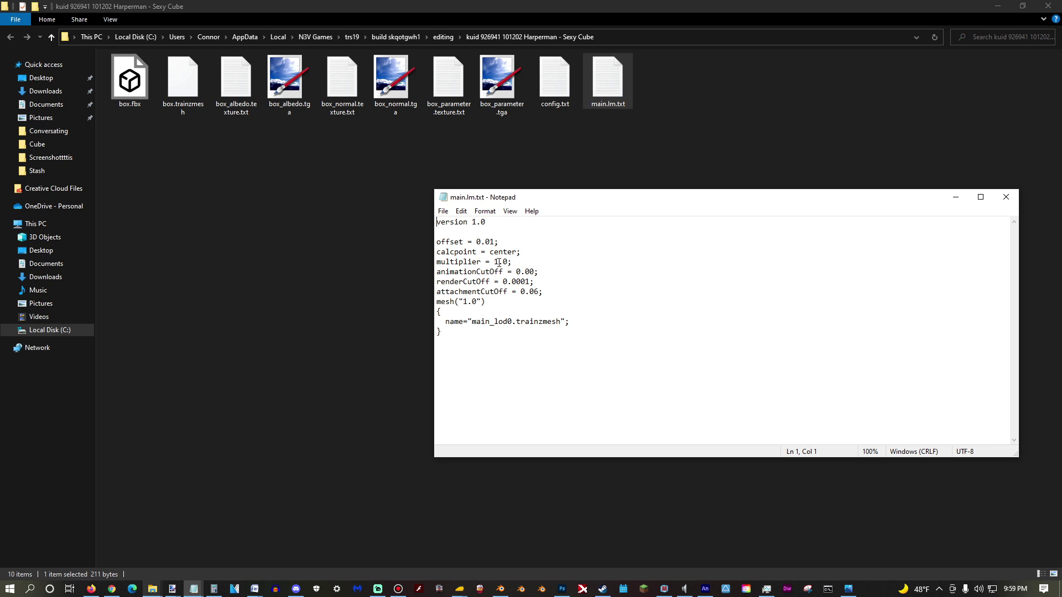
- Bring config.txt and main.lm.txt up together over the asset's folder and copy "box.trainzmesh" from the config's mesh entry
{"action": "mouse_move", "coordinate": [161, 587]}
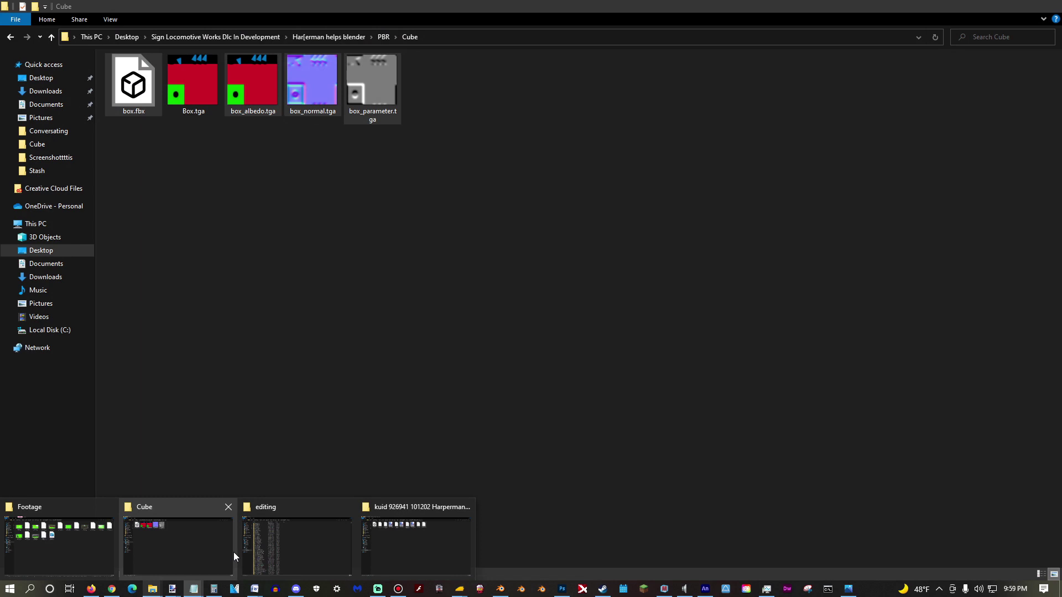
{"action": "left_click", "coordinate": [430, 546]}
{"action": "mouse_move", "coordinate": [196, 588]}
{"action": "left_click", "coordinate": [130, 550]}
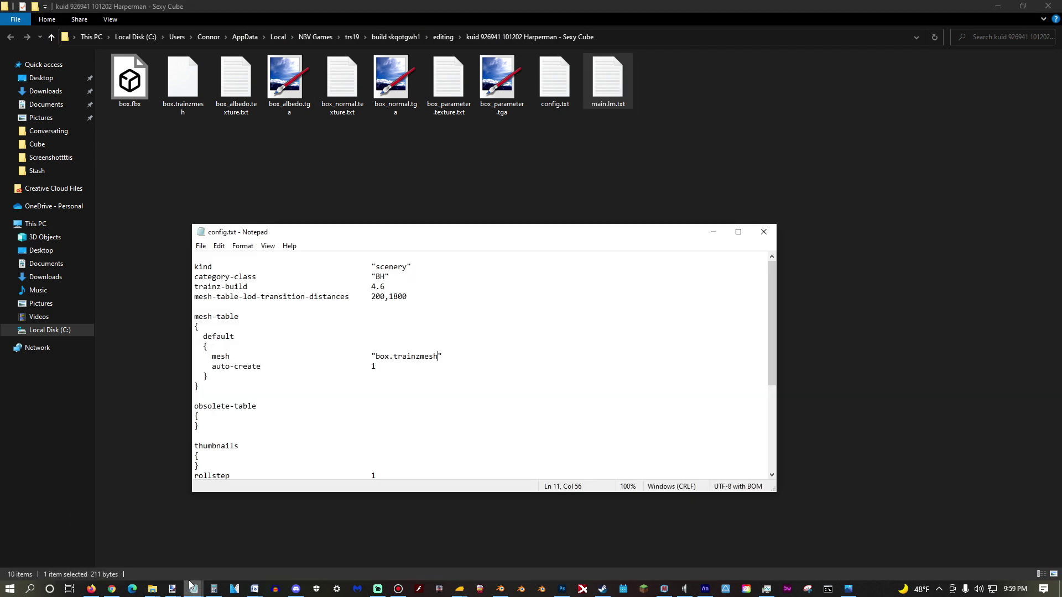
{"action": "left_click", "coordinate": [280, 555]}
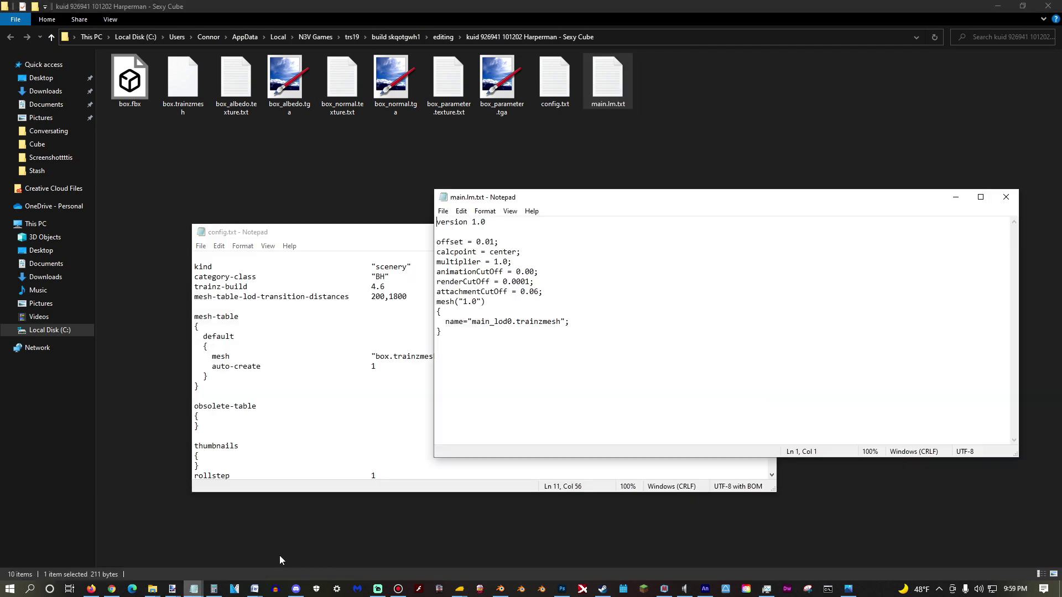
{"action": "left_click", "coordinate": [397, 357]}
{"action": "left_click_drag", "start_coordinate": [437, 357], "coordinate": [376, 358]}
{"action": "key", "text": "ctrl+c"}
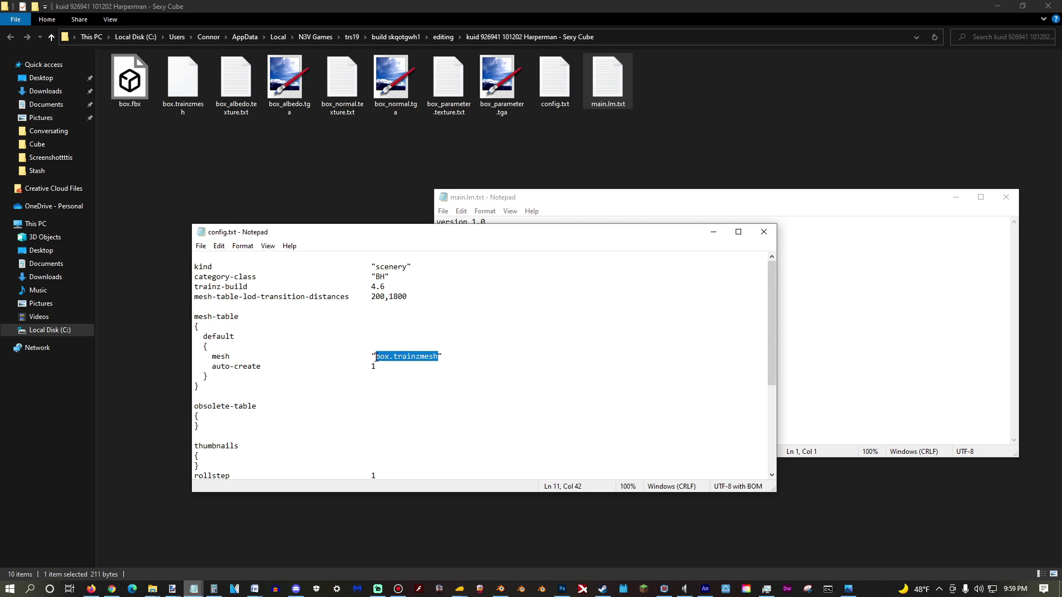
- Replace the mesh name in main.lm.txt with the copied "box.trainzmesh", remove the duplicate extension, and save the file
{"action": "left_click", "coordinate": [670, 285]}
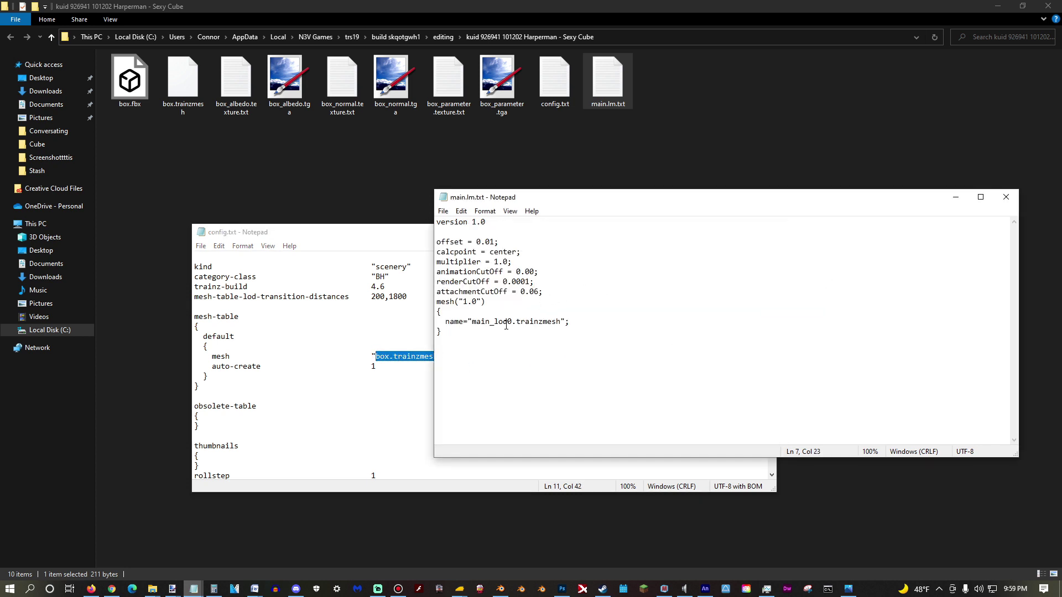
{"action": "left_click_drag", "start_coordinate": [511, 322], "coordinate": [471, 323]}
{"action": "key", "text": "ctrl+v"}
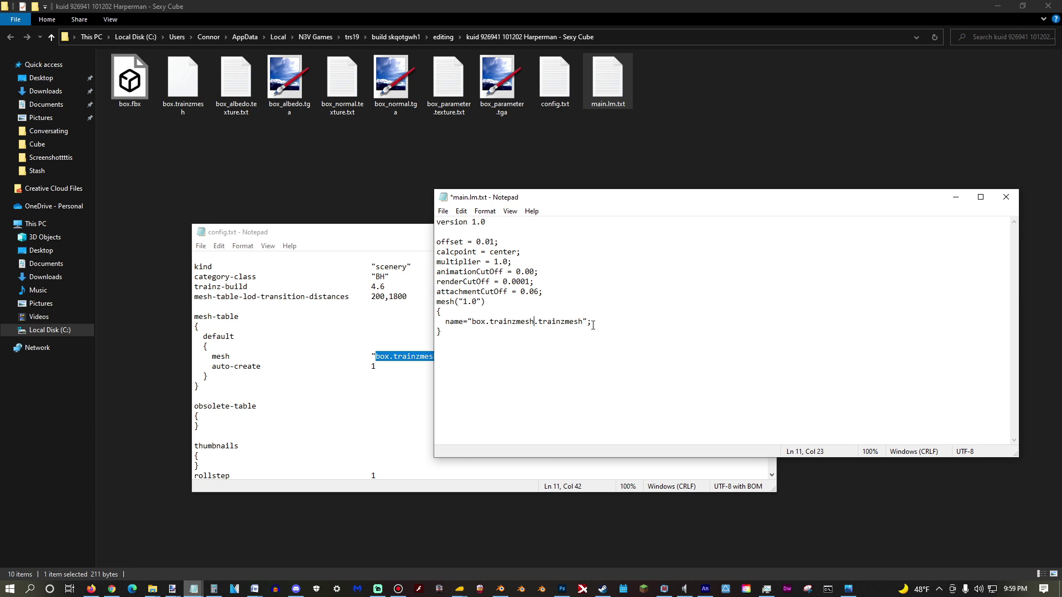
{"action": "left_click_drag", "start_coordinate": [585, 323], "coordinate": [539, 321]}
{"action": "key", "text": "BackSpace"}
{"action": "key", "text": "BackSpace"}
{"action": "left_click", "coordinate": [462, 211]}
{"action": "mouse_move", "coordinate": [444, 211]}
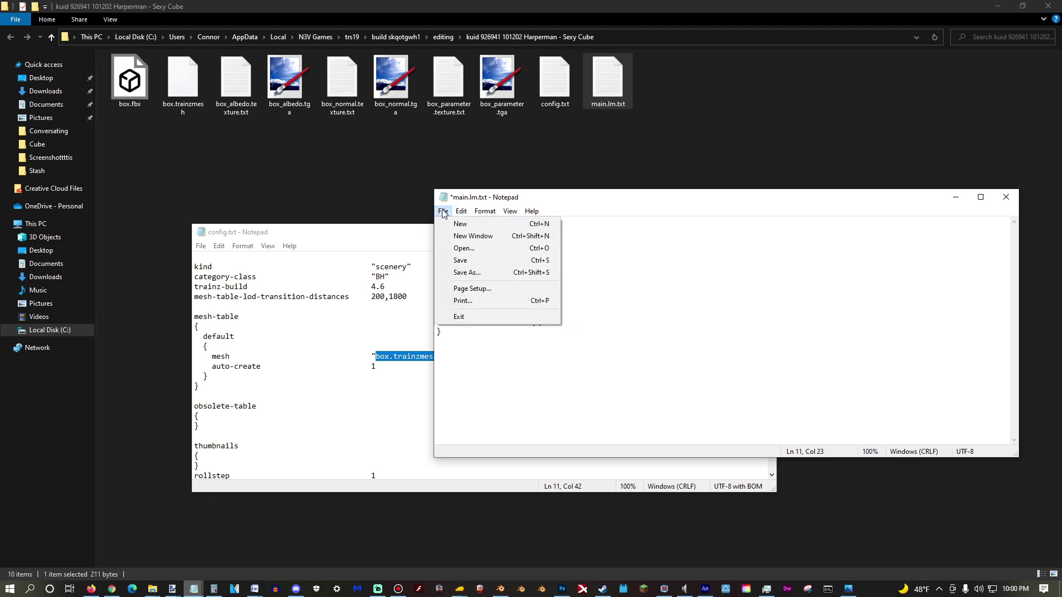
{"action": "left_click", "coordinate": [467, 262]}
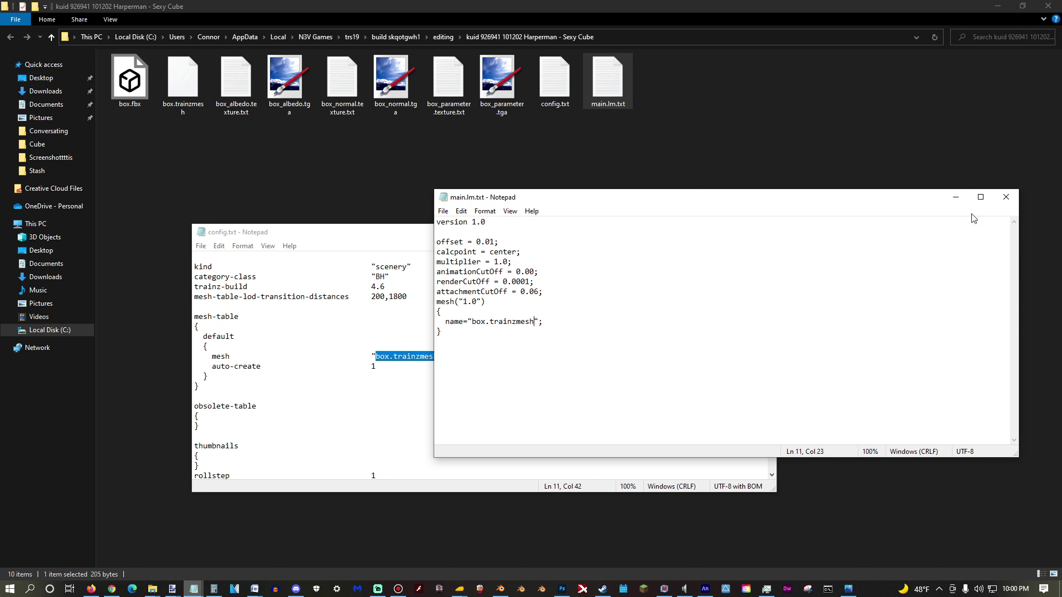
- Close main.lm.txt and rename the file to box.lm.txt in the asset's folder
{"action": "left_click", "coordinate": [1008, 200]}
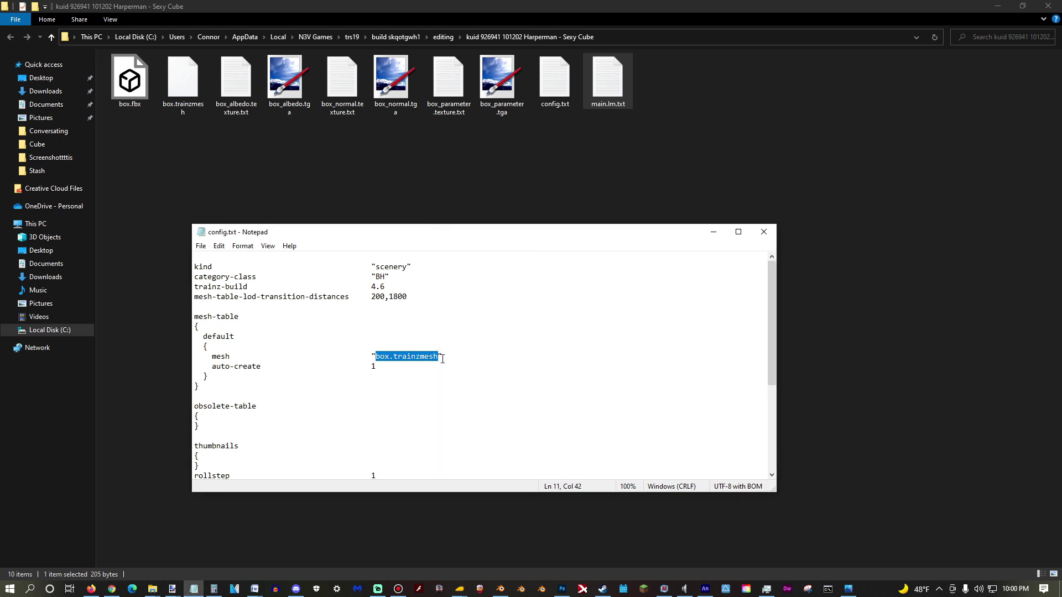
{"action": "right_click", "coordinate": [618, 94]}
{"action": "left_click", "coordinate": [827, 226]}
{"action": "right_click", "coordinate": [617, 94]}
{"action": "left_click", "coordinate": [486, 350]}
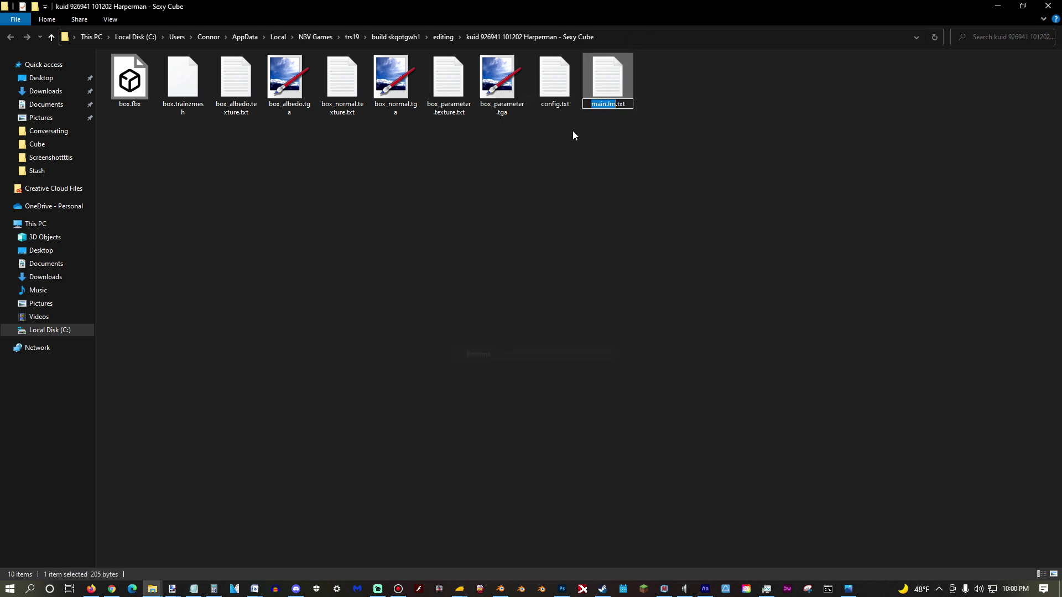
{"action": "left_click", "coordinate": [603, 105]}
{"action": "key", "text": "BackSpace"}
{"action": "key", "text": "BackSpace"}
{"action": "key", "text": "BackSpace"}
{"action": "key", "text": "BackSpace"}
{"action": "type", "text": "box"}
{"action": "key", "text": "Return"}
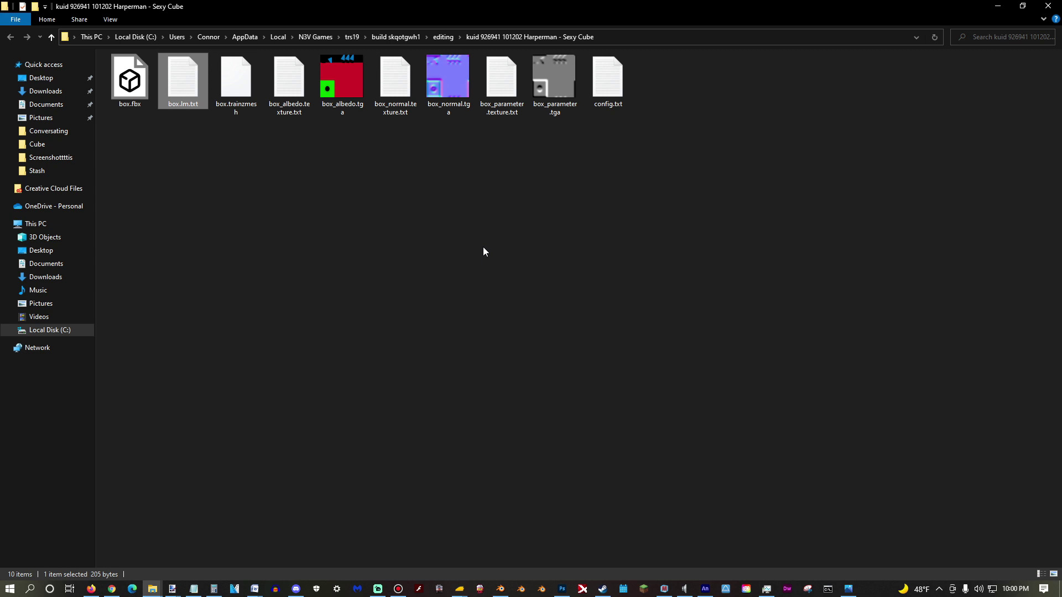
- Change the mesh entry in config.txt's mesh-table to "box.lm"
{"action": "left_click", "coordinate": [194, 589]}
{"action": "left_click", "coordinate": [439, 356]}
{"action": "key", "text": "BackSpace"}
{"action": "key", "text": "BackSpace"}
{"action": "key", "text": "BackSpace"}
{"action": "key", "text": "BackSpace"}
{"action": "key", "text": "BackSpace"}
{"action": "key", "text": "BackSpace"}
{"action": "key", "text": "BackSpace"}
{"action": "key", "text": "BackSpace"}
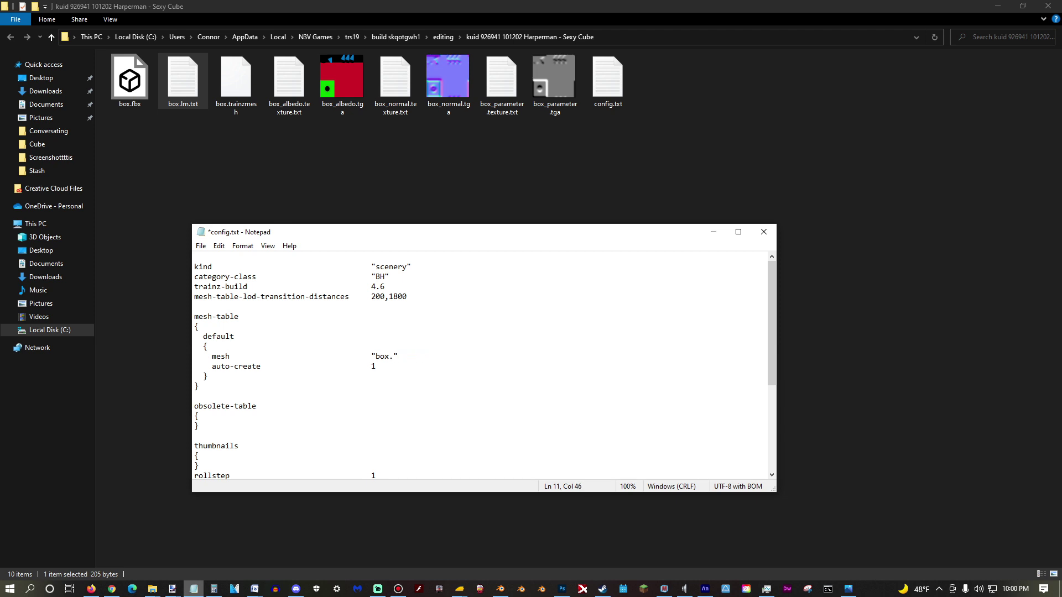
- Remove the mesh-table-lod-transition-distances line from config.txt, then save and close the file
{"action": "left_click_drag", "start_coordinate": [409, 299], "coordinate": [195, 297]}
{"action": "key", "text": "Delete"}
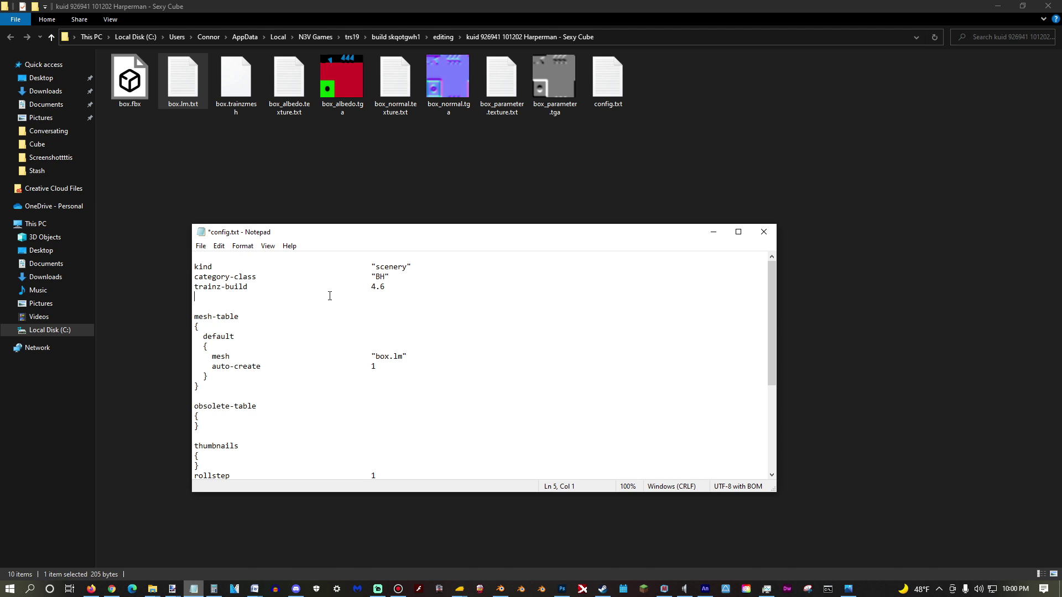
{"action": "key", "text": "BackSpace"}
{"action": "left_click", "coordinate": [219, 246]}
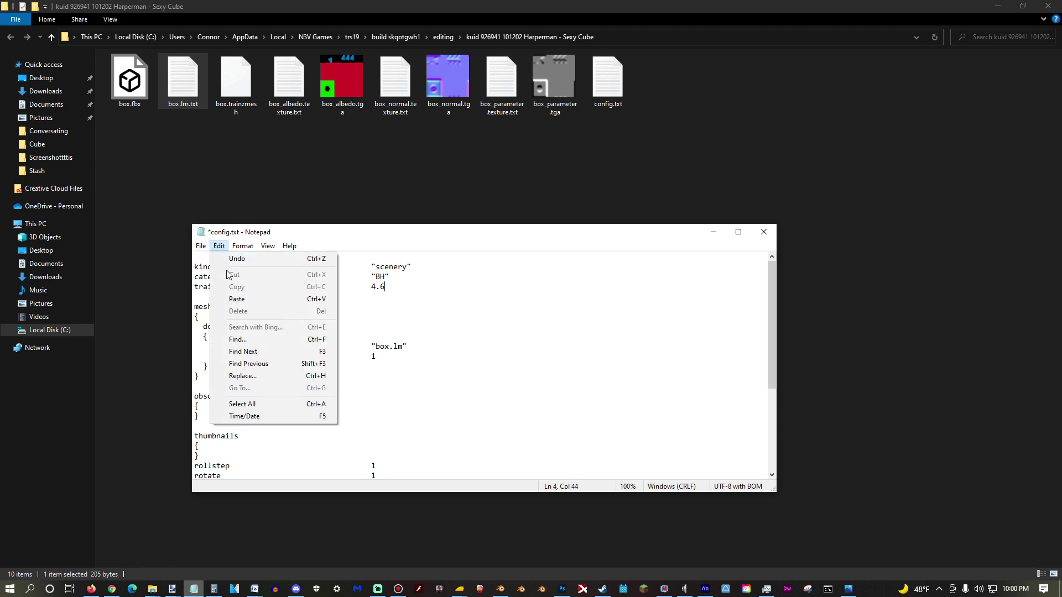
{"action": "mouse_move", "coordinate": [200, 249]}
{"action": "left_click", "coordinate": [218, 295]}
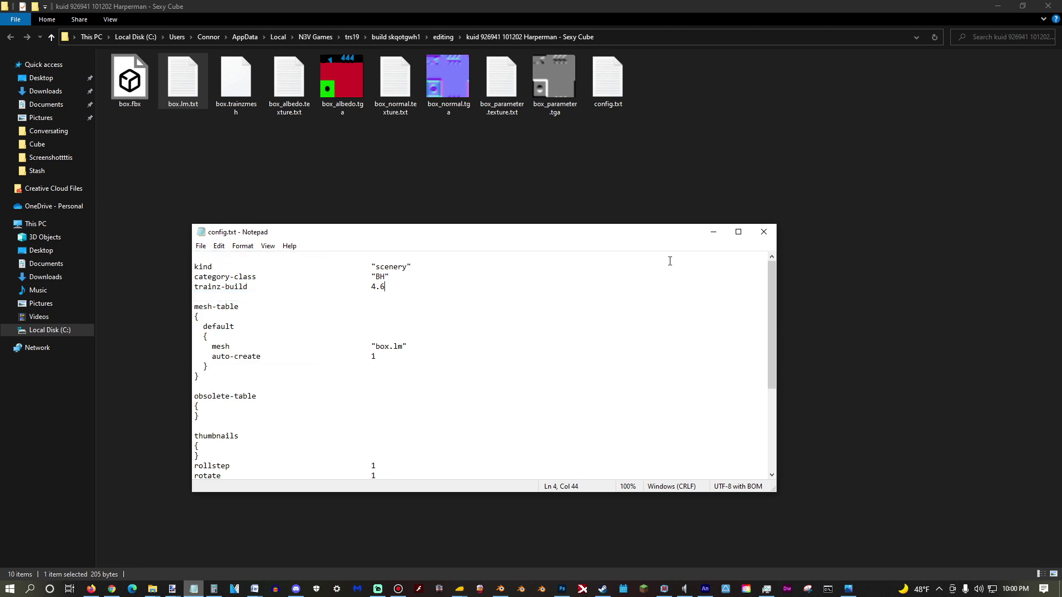
{"action": "left_click", "coordinate": [763, 232]}
- Submit the Sexy Cube Time edits in Content Manager and view the asset's errors and warnings
{"action": "mouse_move", "coordinate": [460, 589]}
{"action": "left_click", "coordinate": [475, 558]}
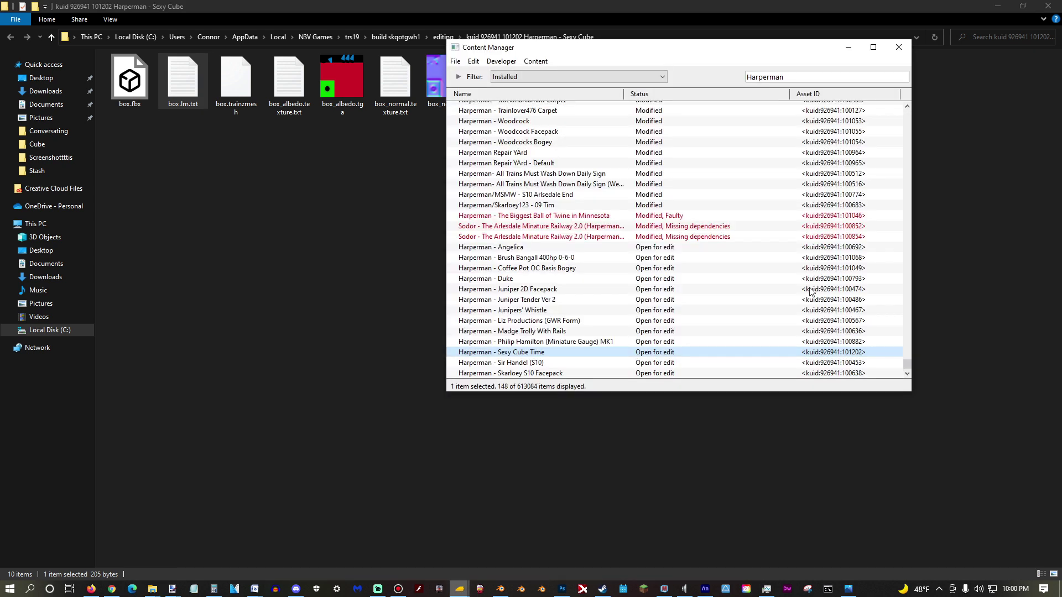
{"action": "right_click", "coordinate": [537, 353]}
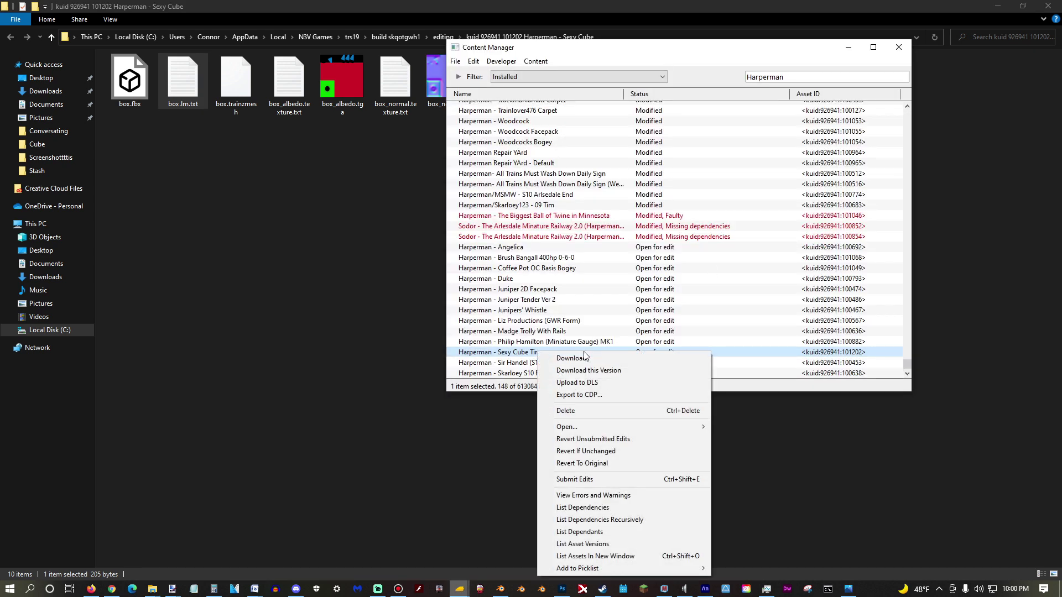
{"action": "left_click", "coordinate": [596, 481]}
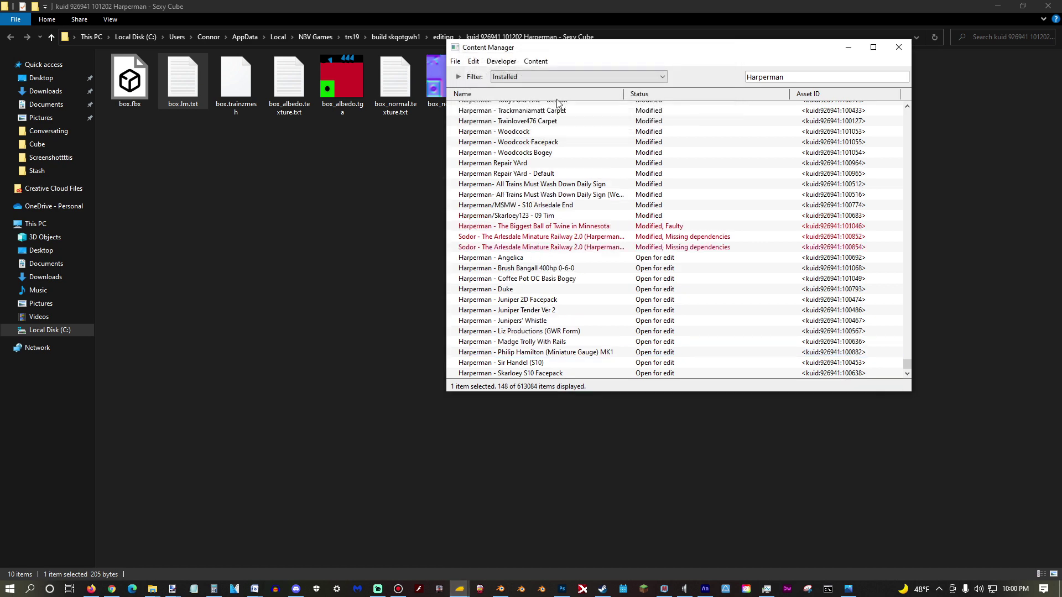
{"action": "scroll", "coordinate": [603, 210], "scroll_direction": "up", "scroll_amount": 15}
{"action": "scroll", "coordinate": [598, 225], "scroll_direction": "down", "scroll_amount": 10}
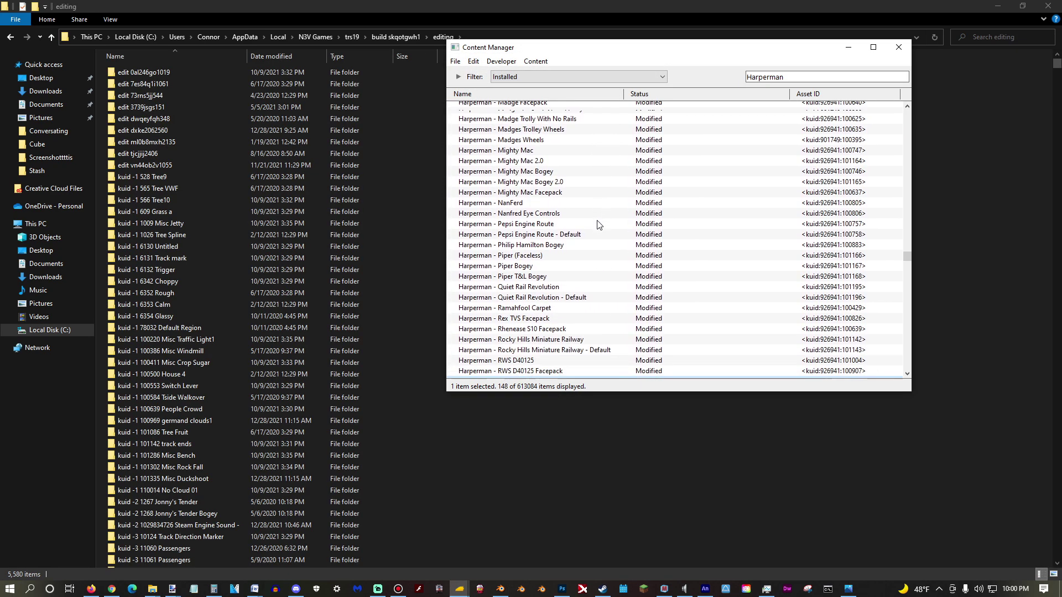
{"action": "right_click", "coordinate": [565, 253]}
{"action": "left_click", "coordinate": [626, 397]}
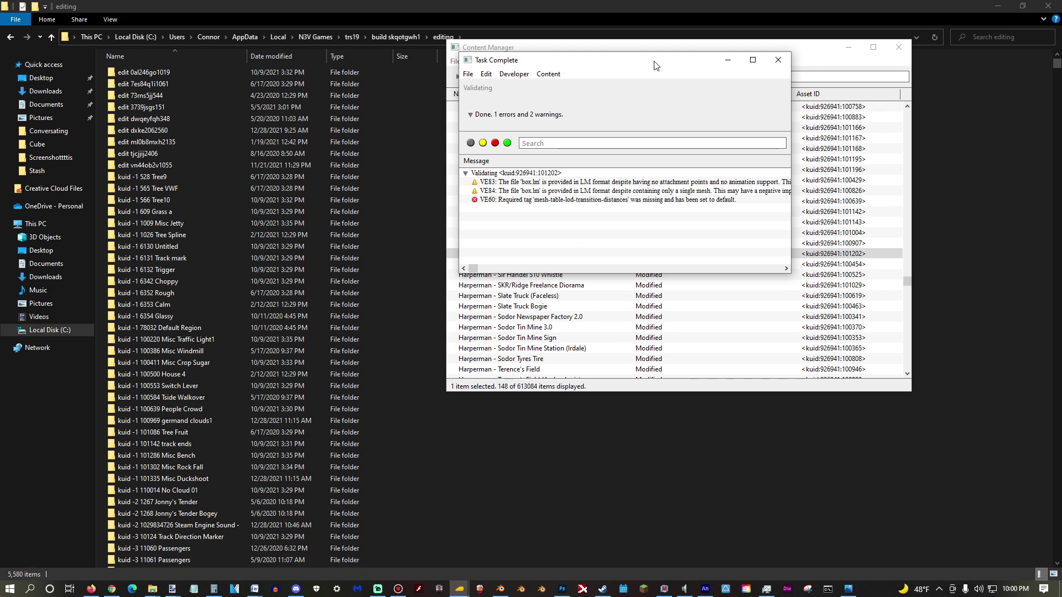
- Reopen the asset's config file, add a "mesh-table-lod-transition-distances" line below trainz-build, and save it
{"action": "left_click_drag", "start_coordinate": [653, 61], "coordinate": [275, 81]}
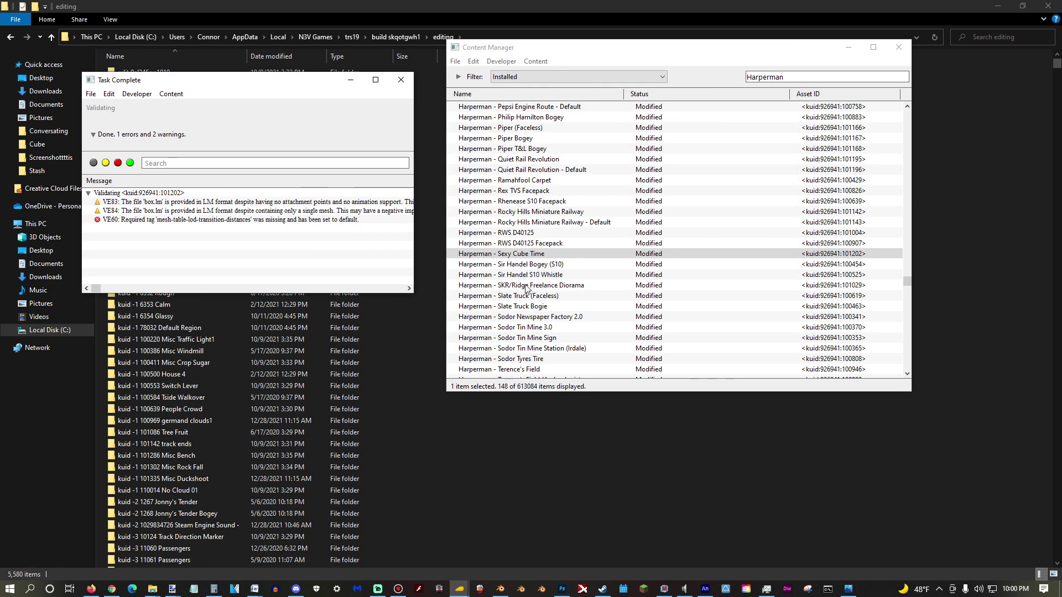
{"action": "right_click", "coordinate": [526, 253]}
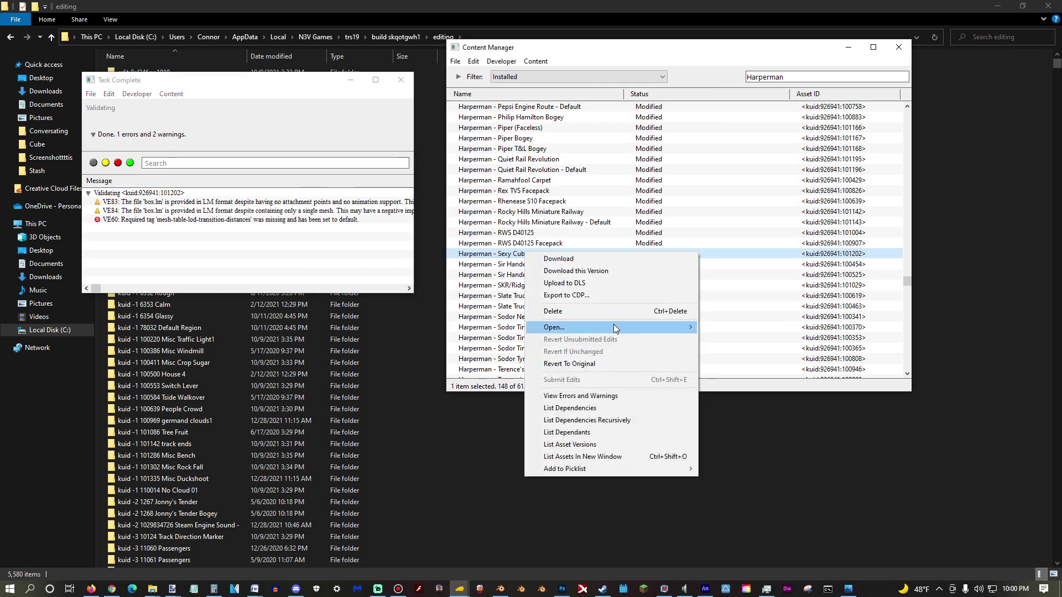
{"action": "mouse_move", "coordinate": [613, 327]}
{"action": "left_click", "coordinate": [741, 351]}
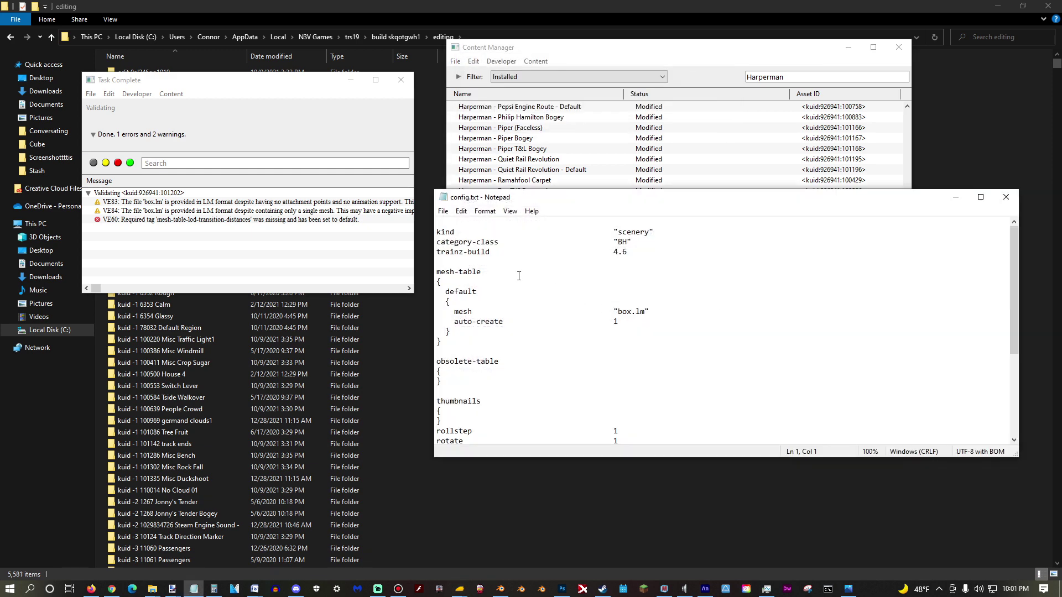
{"action": "left_click", "coordinate": [526, 263]}
{"action": "key", "text": "Return"}
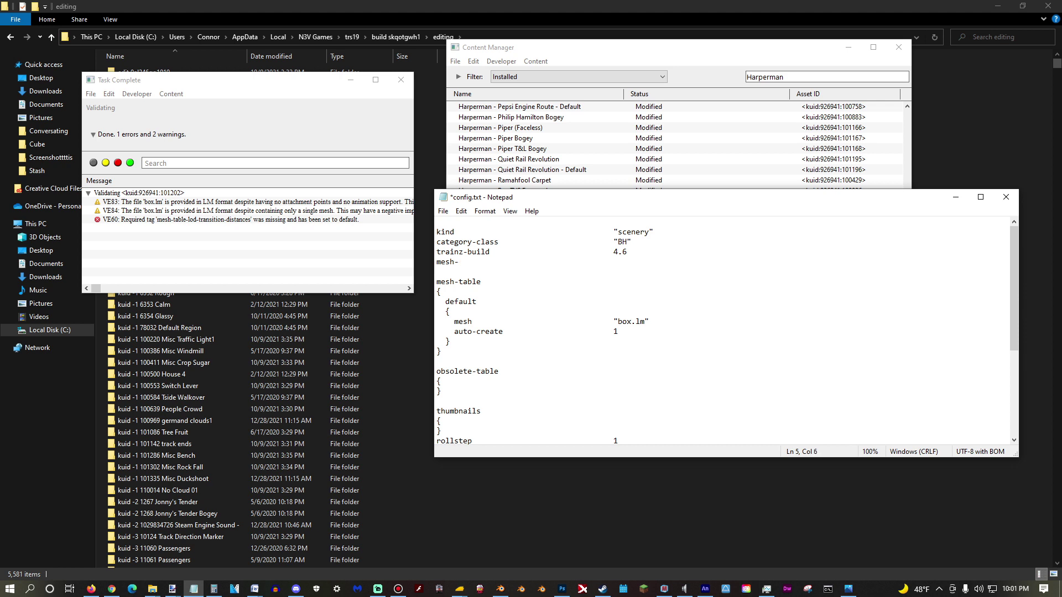
{"action": "type", "text": "mesh-table-lod-transition-dis"}
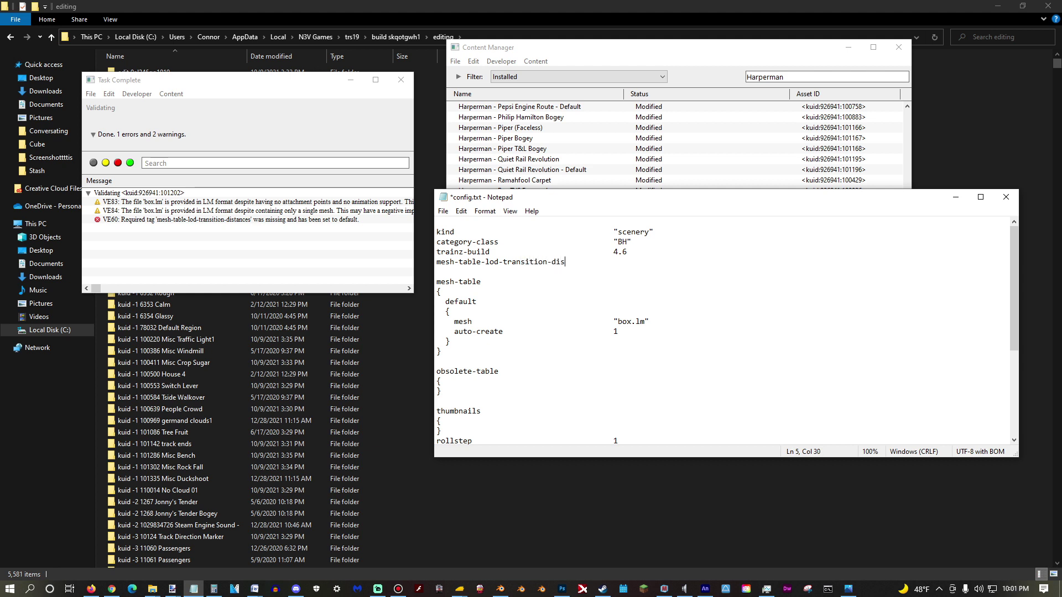
{"action": "type", "text": "tances"}
{"action": "left_click", "coordinate": [443, 211]}
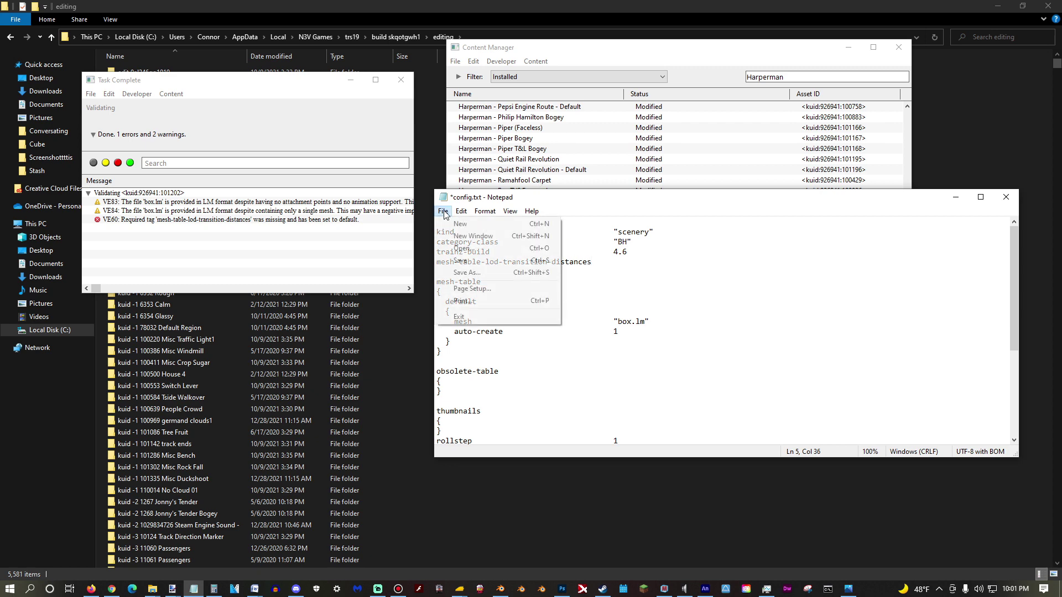
{"action": "left_click", "coordinate": [464, 260]}
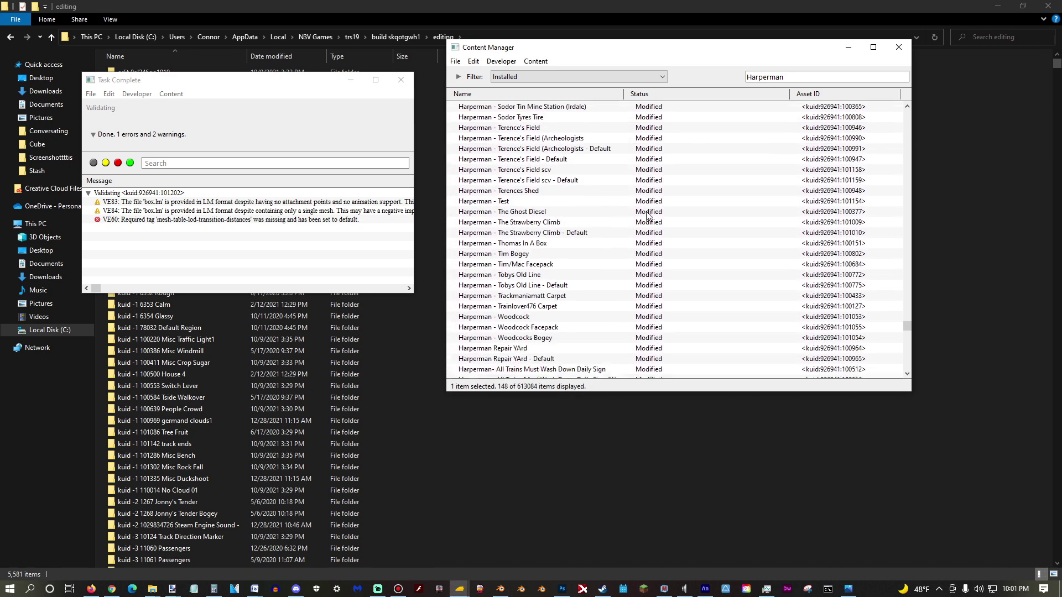
- Submit the Sexy Cube Time edits again, check its errors and warnings, and close the new validation report
{"action": "right_click", "coordinate": [550, 354]}
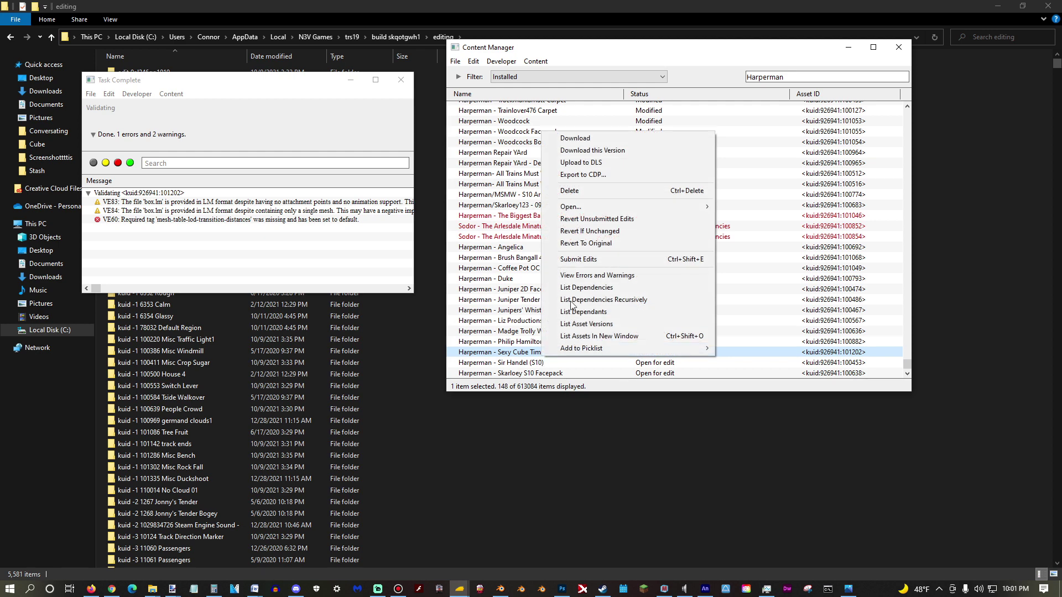
{"action": "left_click", "coordinate": [578, 259]}
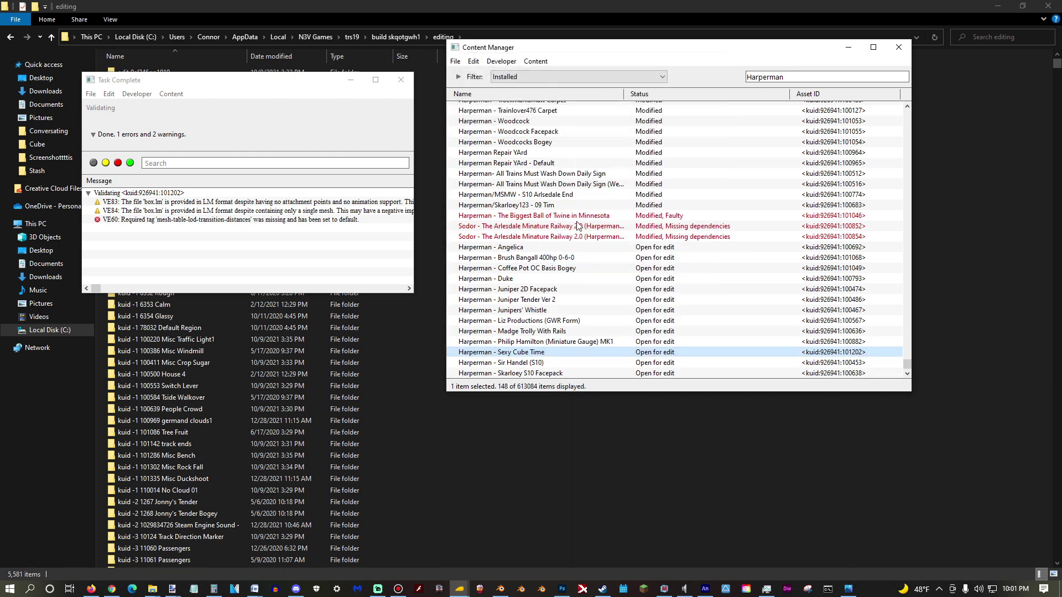
{"action": "right_click", "coordinate": [536, 328]}
{"action": "left_click", "coordinate": [595, 473]}
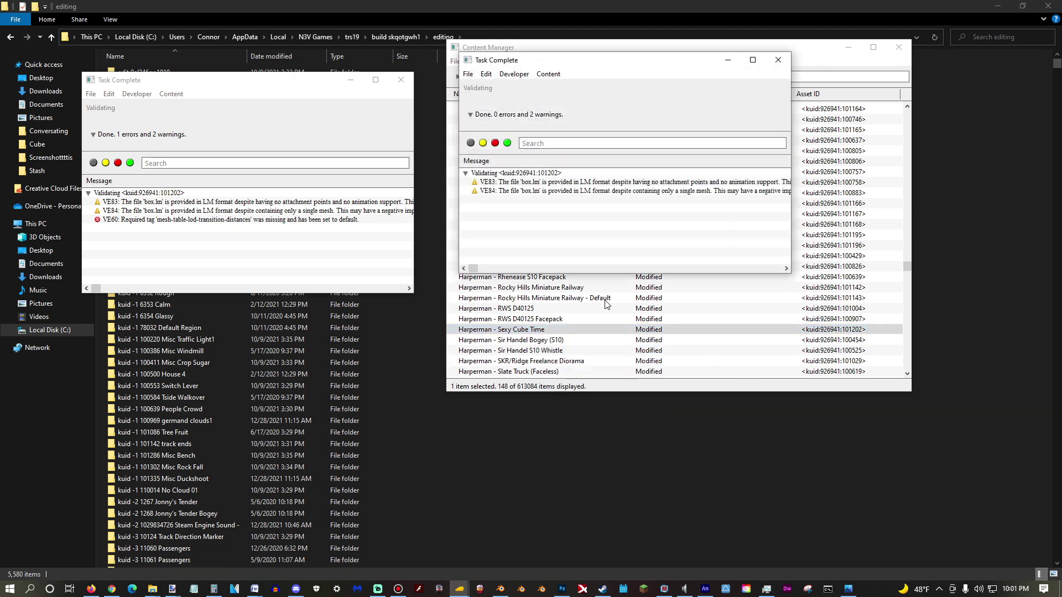
{"action": "left_click", "coordinate": [775, 62]}
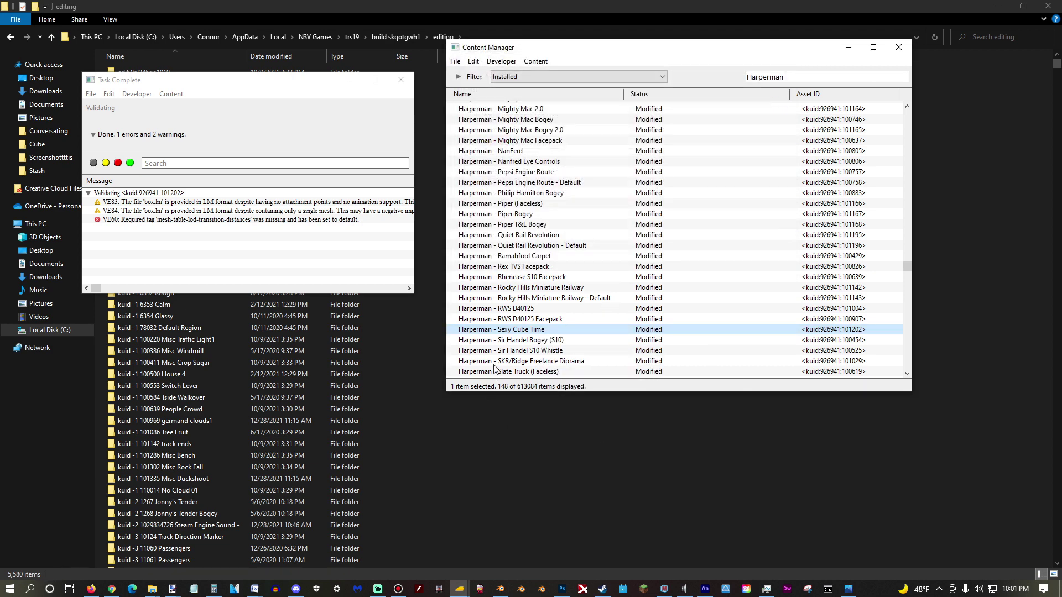
- Preview the Sexy Cube Time asset and inspect its textured cube and cone from different angles and distances
{"action": "right_click", "coordinate": [508, 332]}
{"action": "mouse_move", "coordinate": [544, 410]}
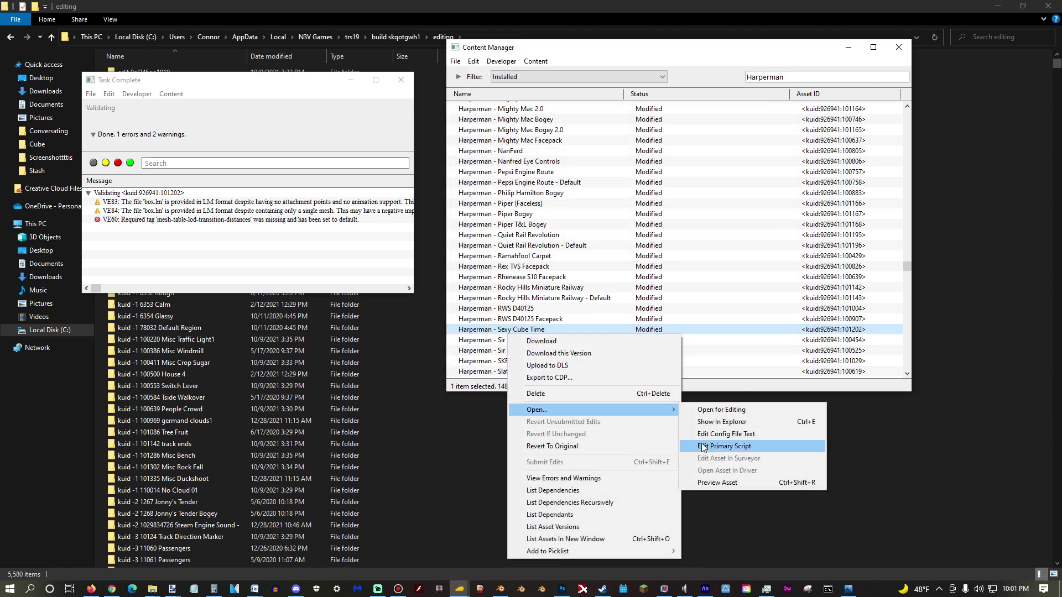
{"action": "left_click", "coordinate": [731, 483]}
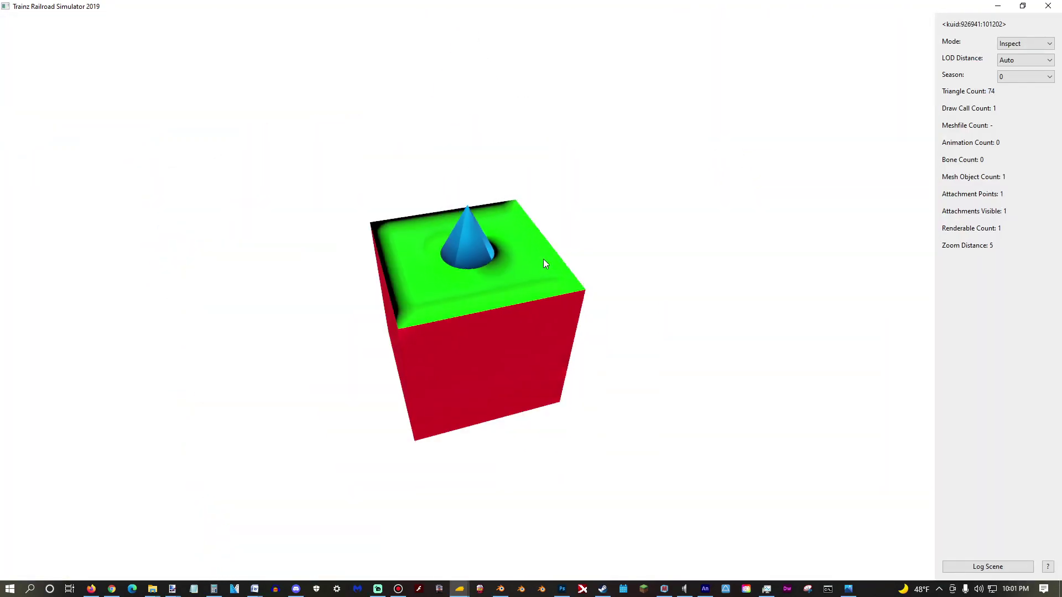
{"action": "left_click_drag", "start_coordinate": [543, 263], "coordinate": [495, 271]}
{"action": "scroll", "coordinate": [471, 252], "scroll_direction": "down", "scroll_amount": 5}
{"action": "scroll", "coordinate": [470, 260], "scroll_direction": "up", "scroll_amount": 4}
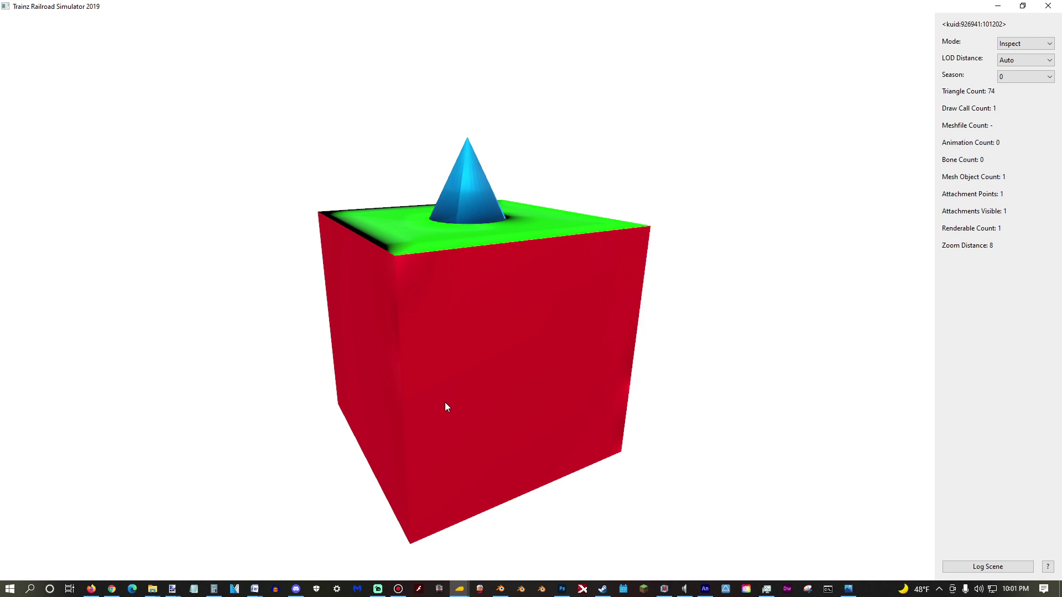
{"action": "left_click", "coordinate": [375, 591]}
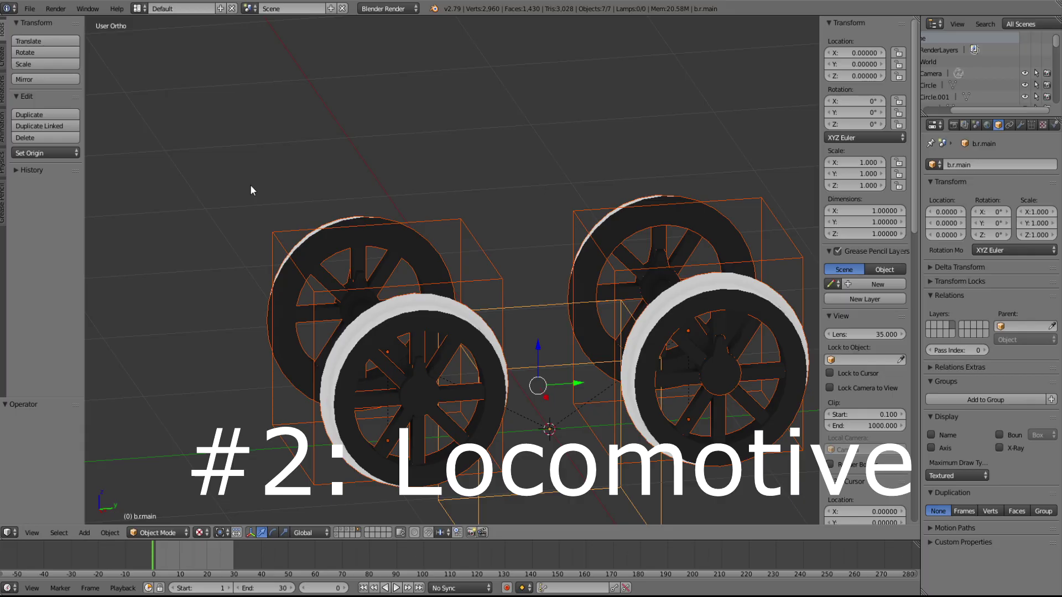
- In Blender, look over the wheel bogey, switch to the layer holding the locomotive body, and view it in perspective
{"action": "middle_click_drag", "start_coordinate": [250, 184], "coordinate": [327, 191]}
{"action": "scroll", "coordinate": [489, 254], "scroll_direction": "down", "scroll_amount": 4}
{"action": "middle_click_drag", "start_coordinate": [489, 254], "coordinate": [442, 247]}
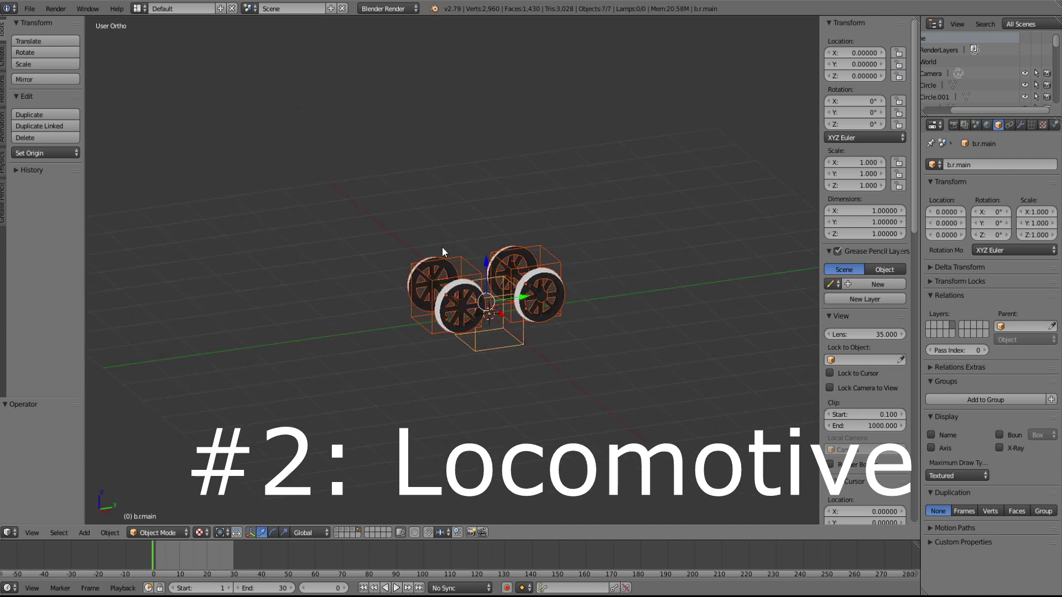
{"action": "left_click", "coordinate": [335, 531]}
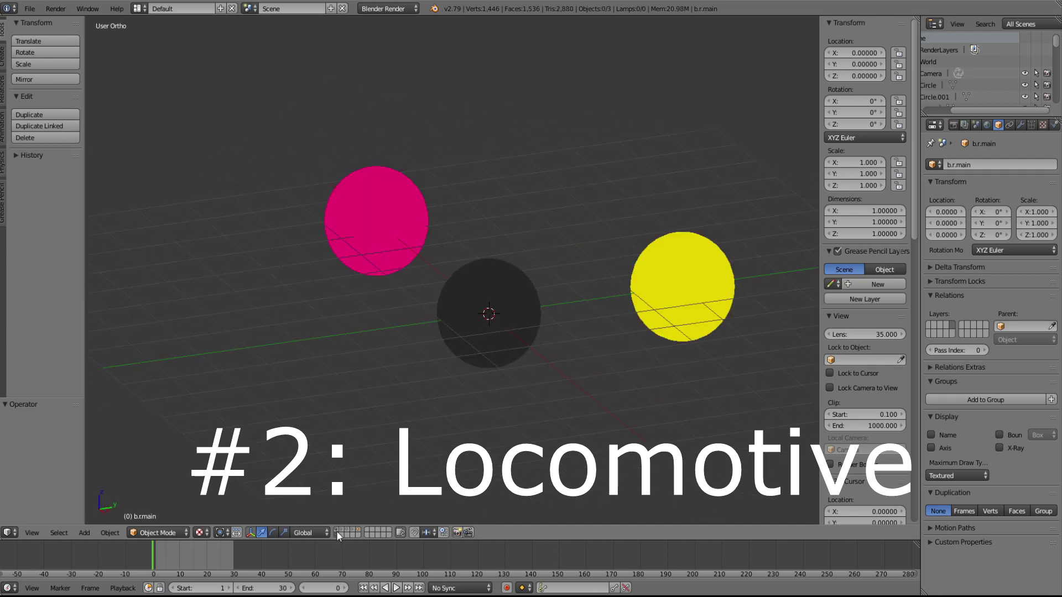
{"action": "left_click", "coordinate": [336, 529]}
{"action": "middle_click_drag", "start_coordinate": [381, 475], "coordinate": [473, 355]}
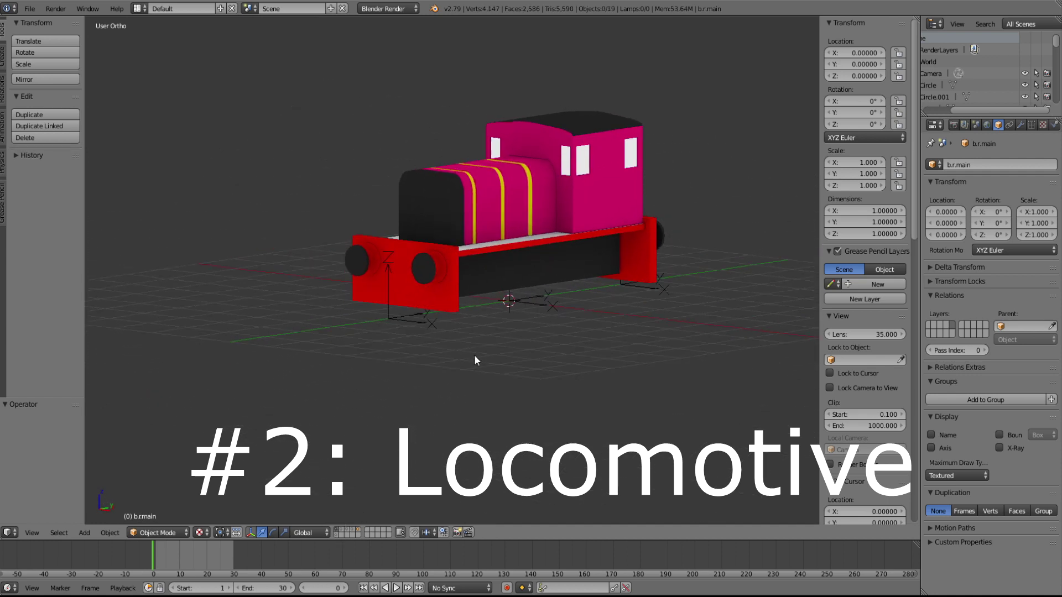
{"action": "key", "text": "KP_5"}
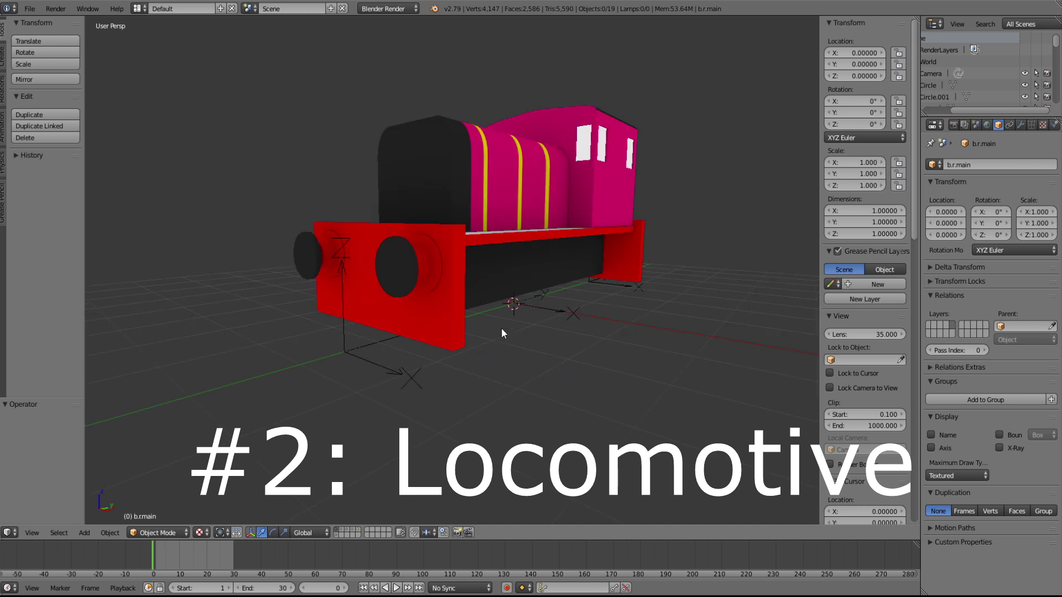
{"action": "middle_click_drag", "start_coordinate": [538, 294], "coordinate": [524, 332]}
- Select the a.limfront attachment point at the locomotive's front and examine the other attachment points beneath the body
{"action": "right_click", "coordinate": [363, 382]}
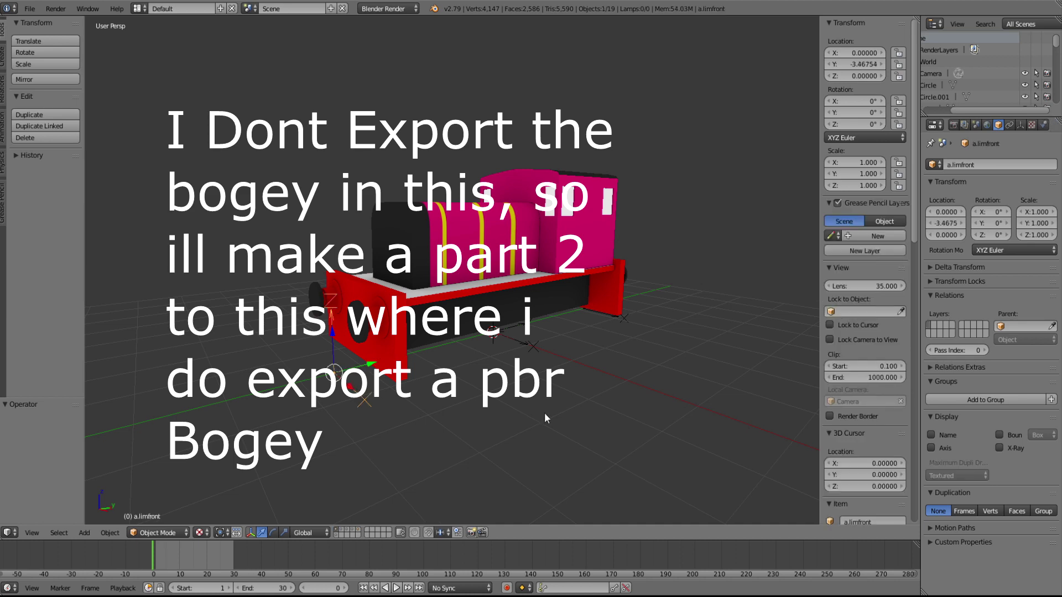
{"action": "right_click", "coordinate": [509, 346]}
{"action": "middle_click_drag", "start_coordinate": [673, 350], "coordinate": [441, 339]}
{"action": "right_click", "coordinate": [500, 324], "text": "shift"}
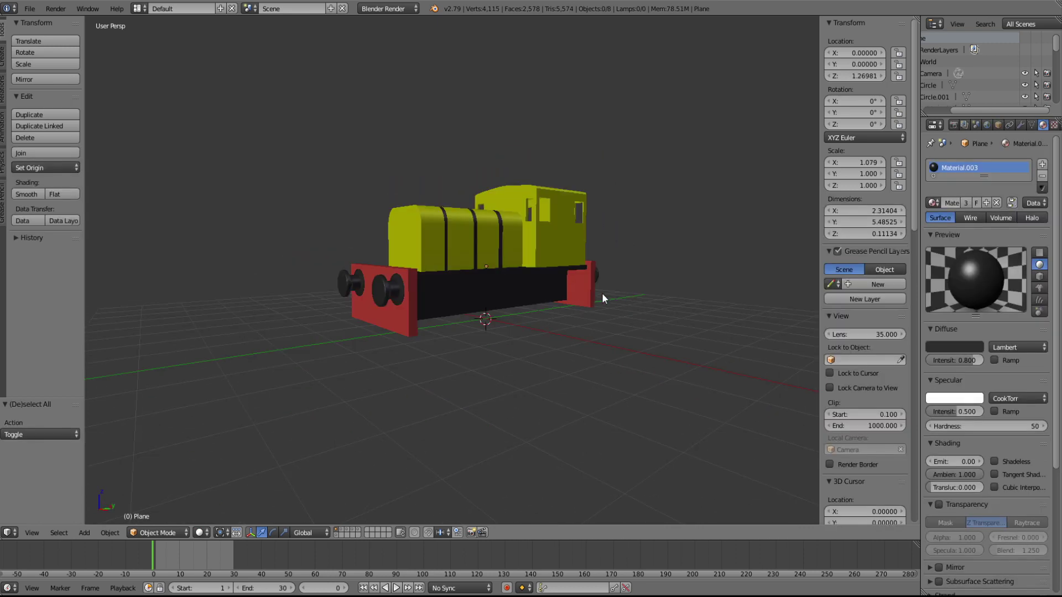
- Examine the yellow locomotive model with red buffer beams from several angles
{"action": "middle_click_drag", "start_coordinate": [603, 294], "coordinate": [619, 316]}
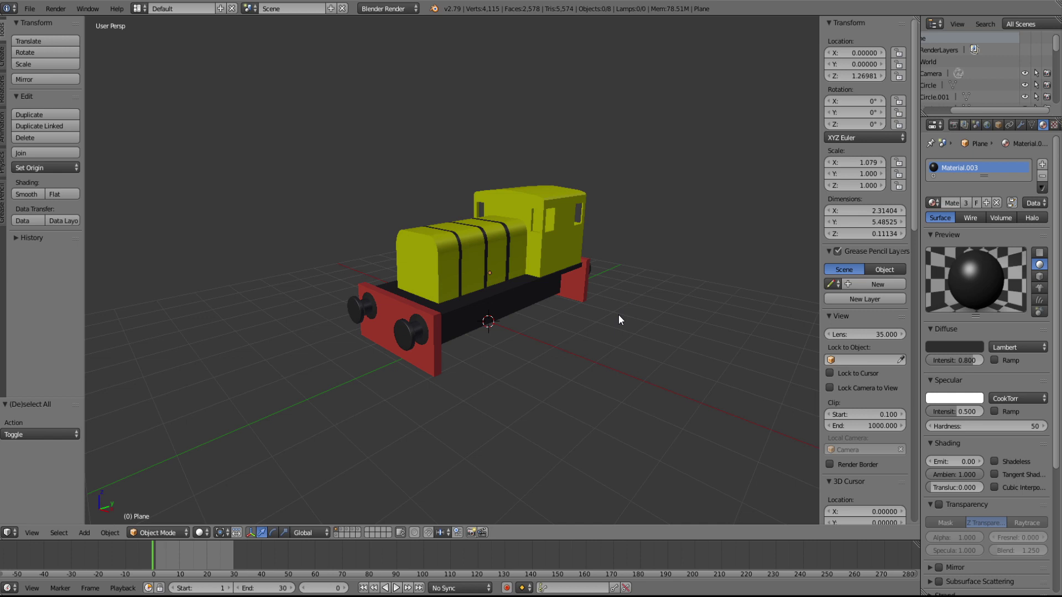
{"action": "mouse_move", "coordinate": [619, 315]}
{"action": "middle_mouse_down"}
{"action": "mouse_move", "coordinate": [552, 332]}
{"action": "mouse_move", "coordinate": [603, 319]}
{"action": "middle_mouse_up"}
{"action": "scroll", "coordinate": [603, 320], "scroll_direction": "up", "scroll_amount": 5}
{"action": "scroll", "coordinate": [603, 320], "scroll_direction": "down", "scroll_amount": 5}
{"action": "middle_click_drag", "start_coordinate": [603, 319], "coordinate": [566, 290]}
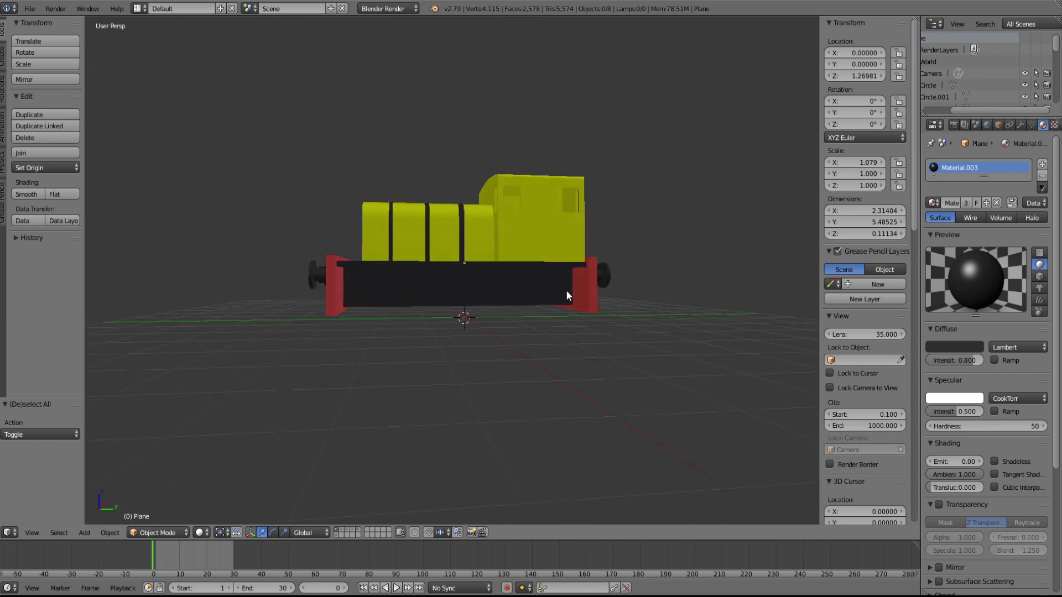
- From an orthographic side view, snap the 3D cursor to the centre and add a plain axes empty there
{"action": "key", "text": "KP_3"}
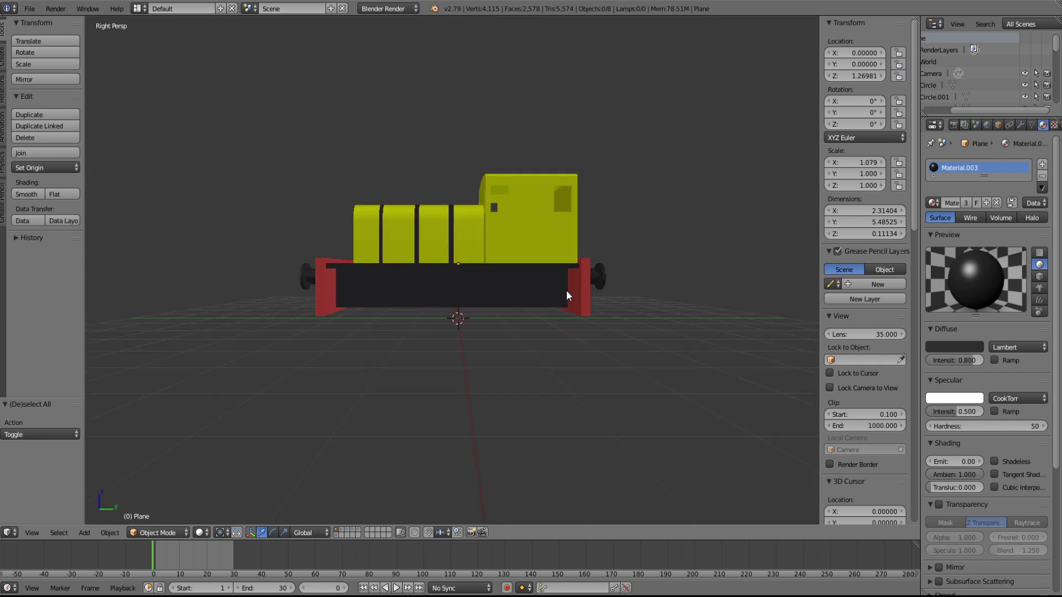
{"action": "left_click", "coordinate": [538, 291]}
{"action": "middle_click_drag", "start_coordinate": [539, 294], "coordinate": [514, 311]}
{"action": "key", "text": "KP_3"}
{"action": "key", "text": "KP_5"}
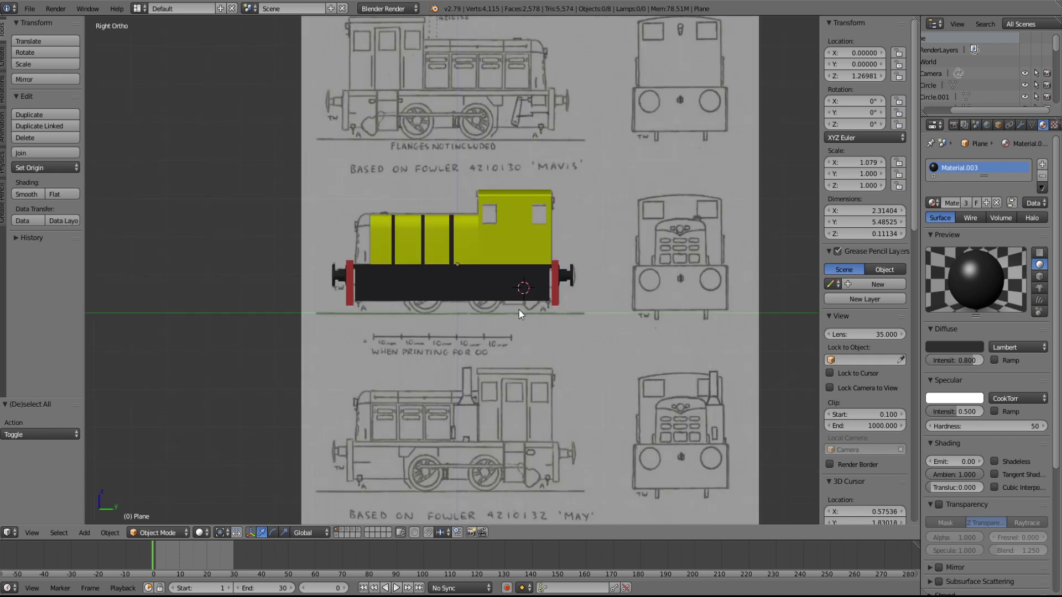
{"action": "key", "text": "shift+s"}
{"action": "left_click", "coordinate": [519, 309]}
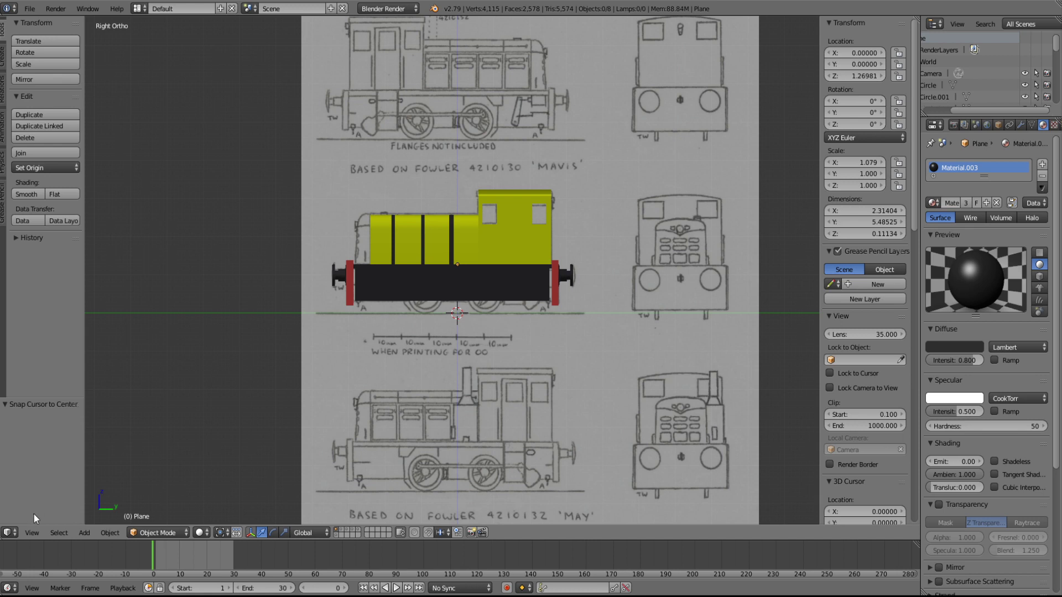
{"action": "left_click", "coordinate": [86, 533]}
{"action": "mouse_move", "coordinate": [105, 430]}
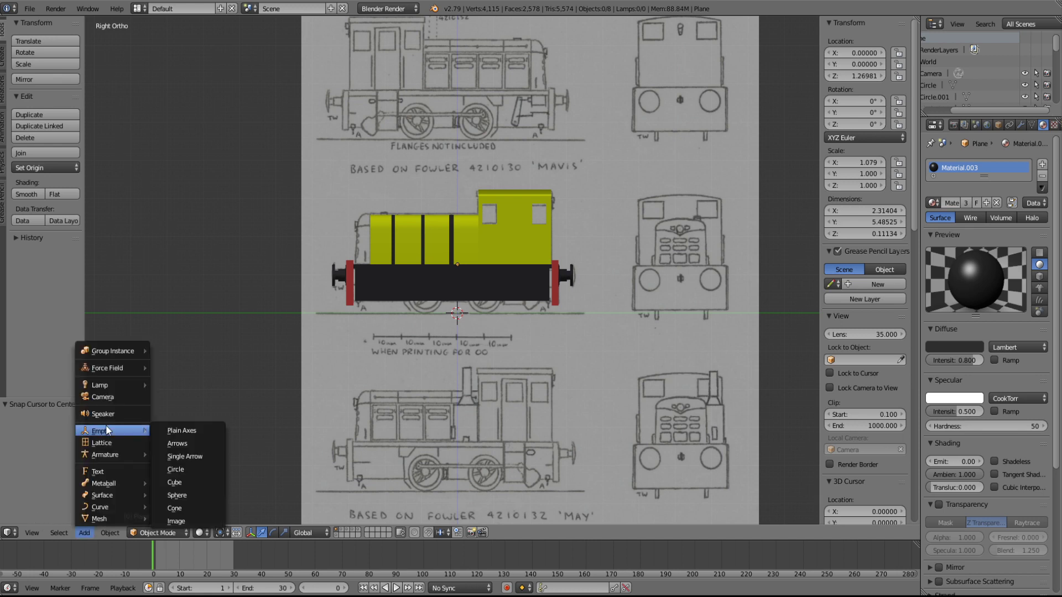
{"action": "left_click", "coordinate": [217, 433]}
- Rename the new empty at the origin beneath the locomotive as a.bog0
{"action": "middle_click_drag", "start_coordinate": [270, 383], "coordinate": [432, 374]}
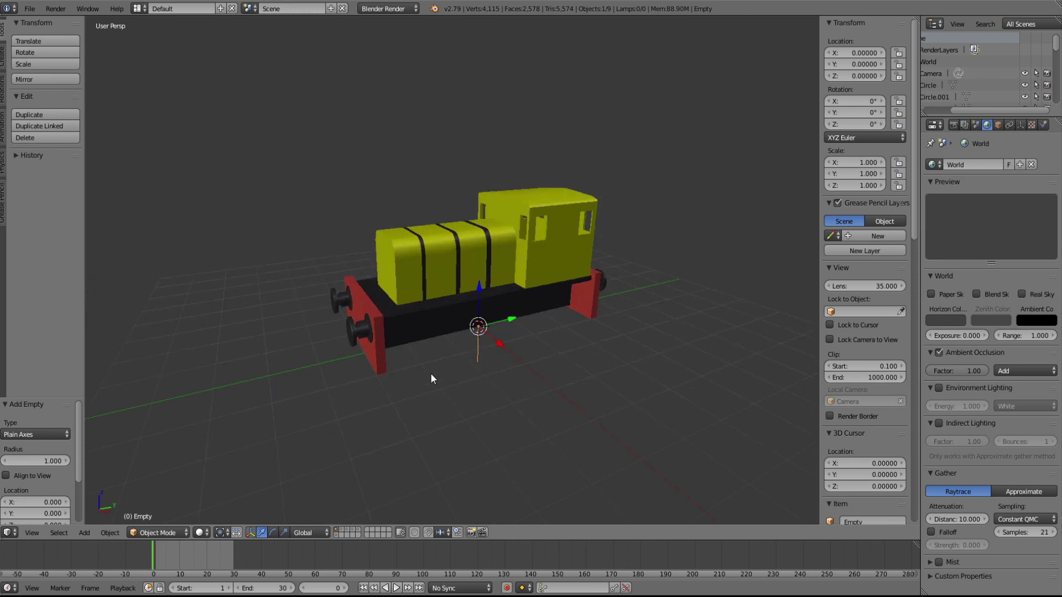
{"action": "middle_click_drag", "start_coordinate": [505, 386], "coordinate": [485, 348], "text": "shift"}
{"action": "scroll", "coordinate": [476, 299], "scroll_direction": "up", "scroll_amount": 10}
{"action": "scroll", "coordinate": [476, 298], "scroll_direction": "down", "scroll_amount": 10}
{"action": "mouse_move", "coordinate": [476, 315]}
{"action": "middle_mouse_down"}
{"action": "mouse_move", "coordinate": [457, 255]}
{"action": "mouse_move", "coordinate": [524, 313]}
{"action": "mouse_move", "coordinate": [484, 212]}
{"action": "mouse_move", "coordinate": [481, 420]}
{"action": "mouse_move", "coordinate": [486, 329]}
{"action": "middle_mouse_up"}
{"action": "scroll", "coordinate": [456, 255], "scroll_direction": "up", "scroll_amount": 5}
{"action": "scroll", "coordinate": [457, 256], "scroll_direction": "down", "scroll_amount": 5}
{"action": "key", "text": "KP_3"}
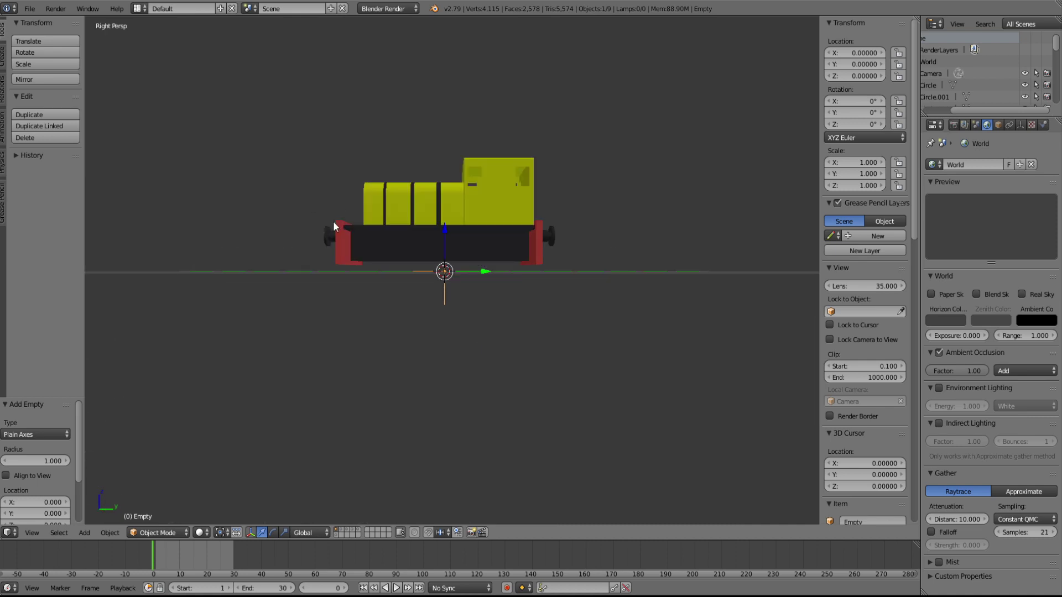
{"action": "key", "text": "KP_5"}
{"action": "left_click", "coordinate": [998, 125]}
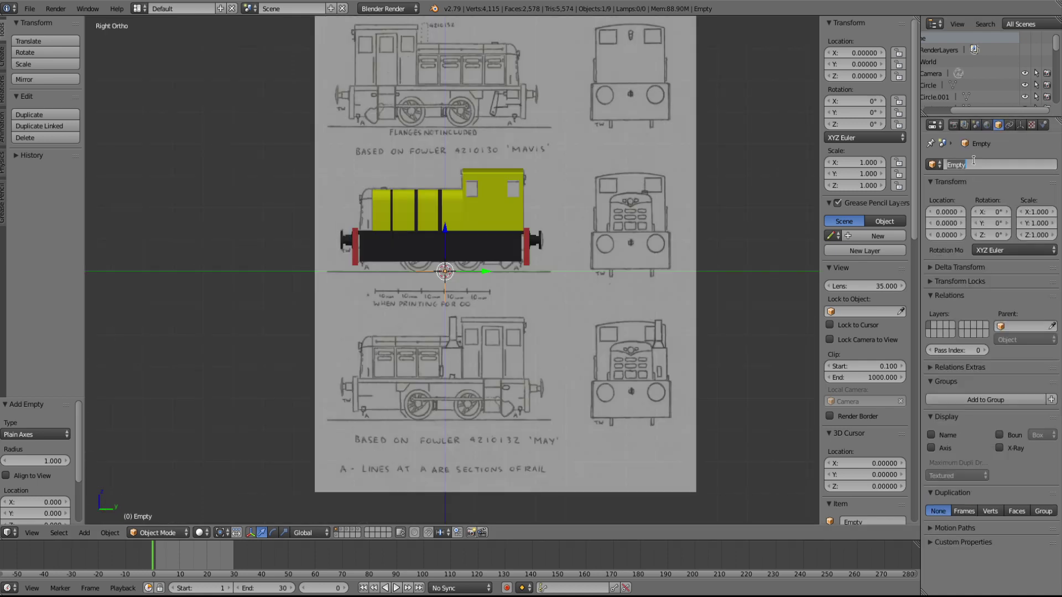
{"action": "type", "text": "a.bog0"}
{"action": "key", "text": "Return"}
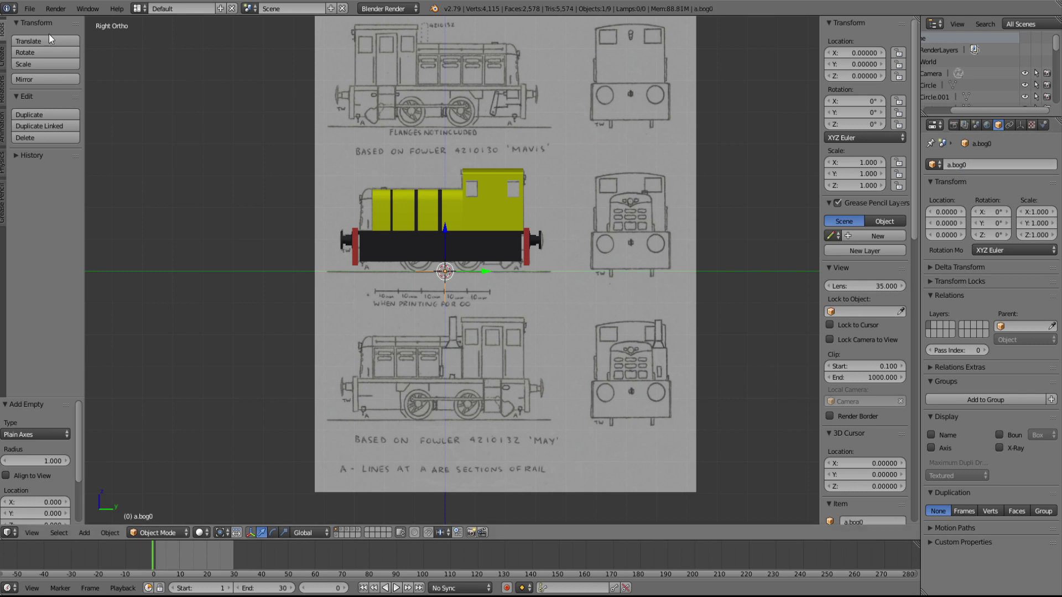
- Add a second plain axes empty, move it along Y to about -3.54 at the front buffers, and name it a.limfront
{"action": "left_click", "coordinate": [89, 534]}
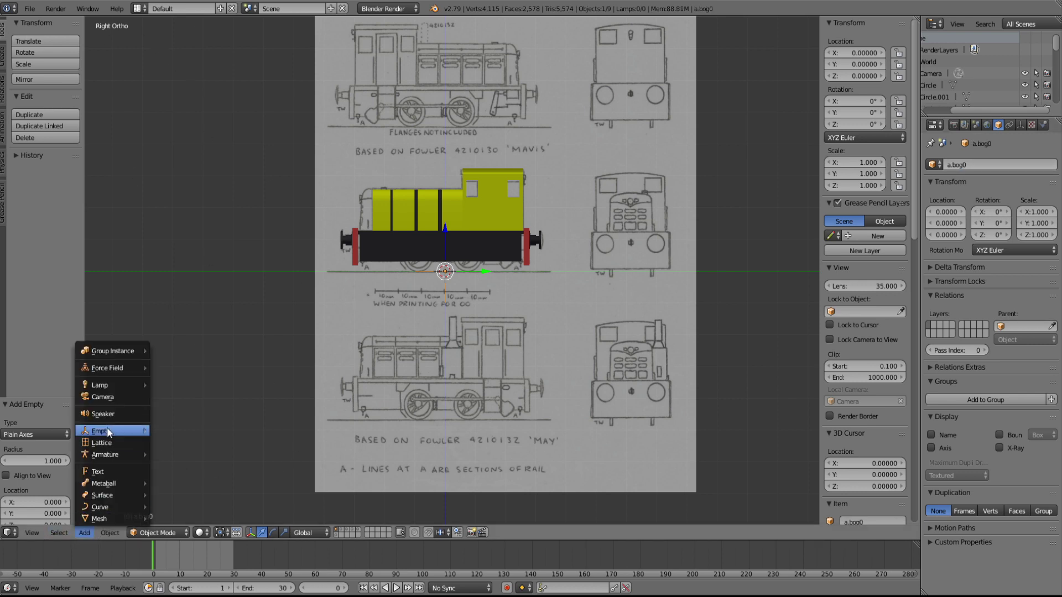
{"action": "mouse_move", "coordinate": [108, 430]}
{"action": "left_click", "coordinate": [184, 433]}
{"action": "left_click_drag", "start_coordinate": [474, 271], "coordinate": [371, 276]}
{"action": "left_click", "coordinate": [977, 165]}
{"action": "type", "text": "a.lim"}
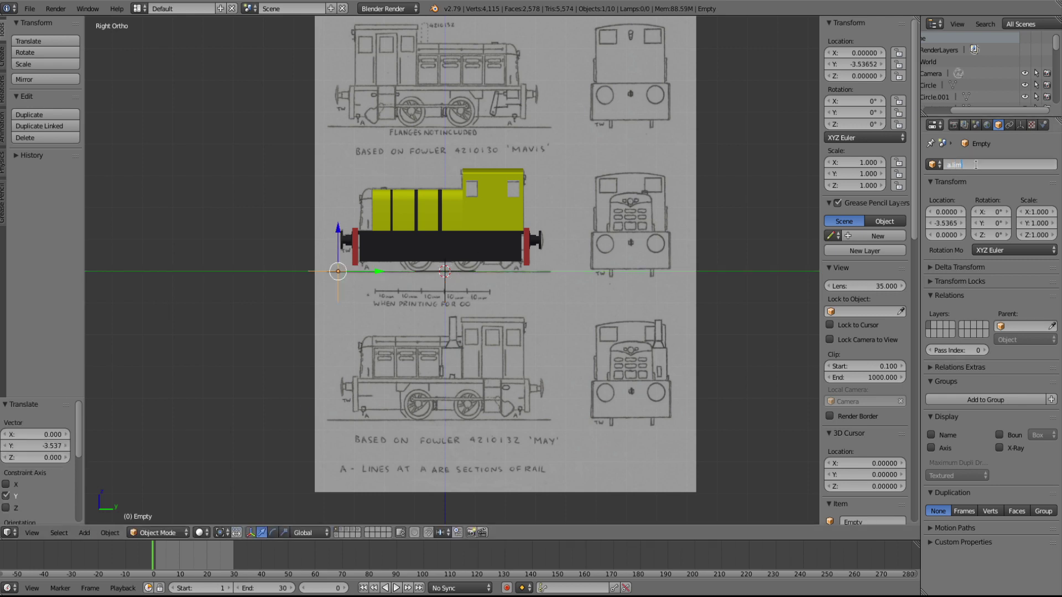
{"action": "type", "text": "front"}
{"action": "key", "text": "Return"}
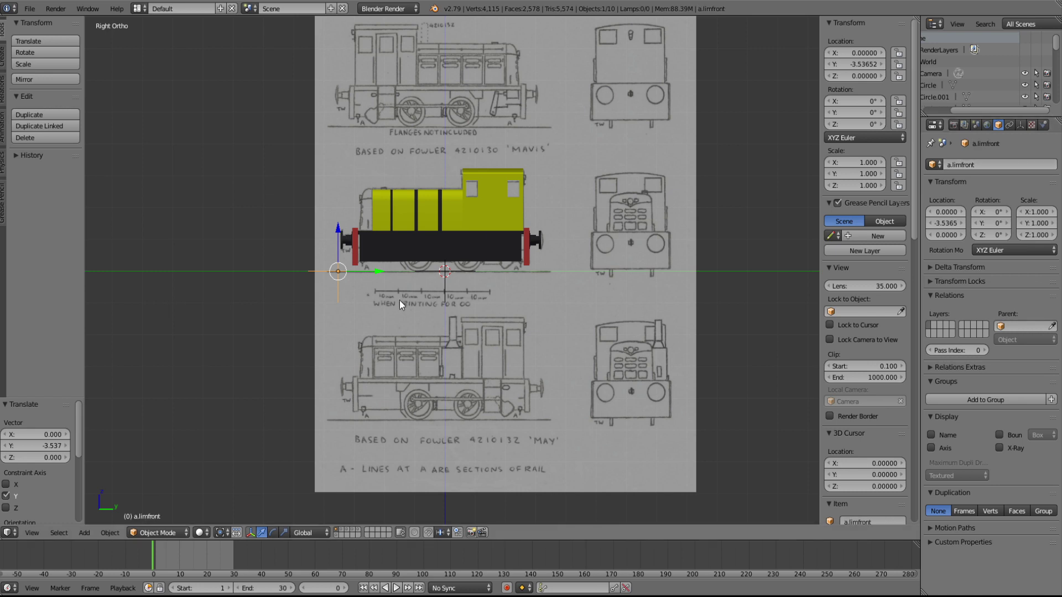
- Add a third plain axes empty, move it along Y to about 3.22 at the rear buffers, and name it a.limback
{"action": "left_click", "coordinate": [85, 533]}
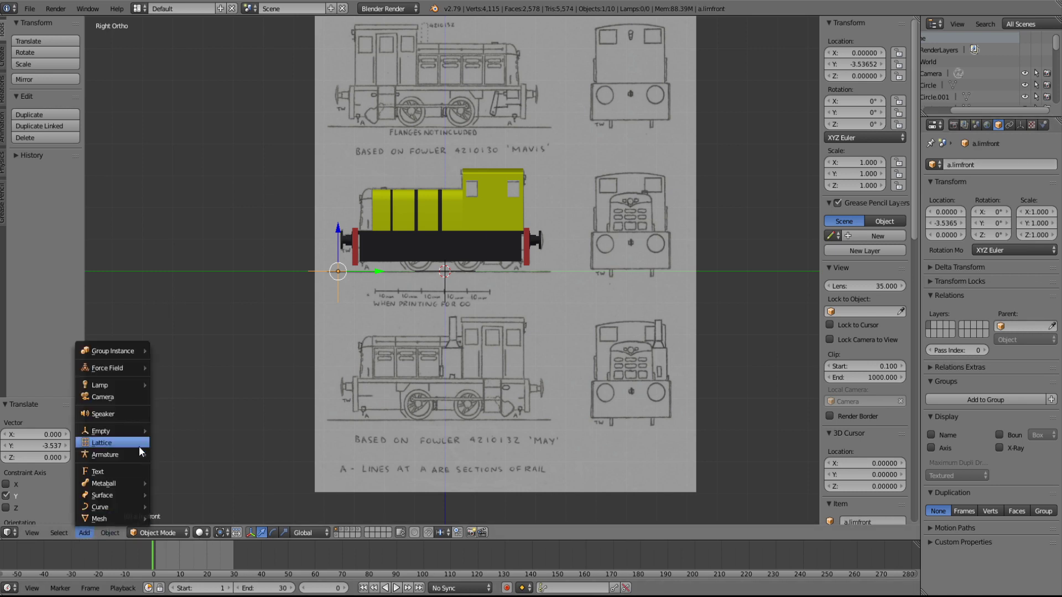
{"action": "mouse_move", "coordinate": [119, 431]}
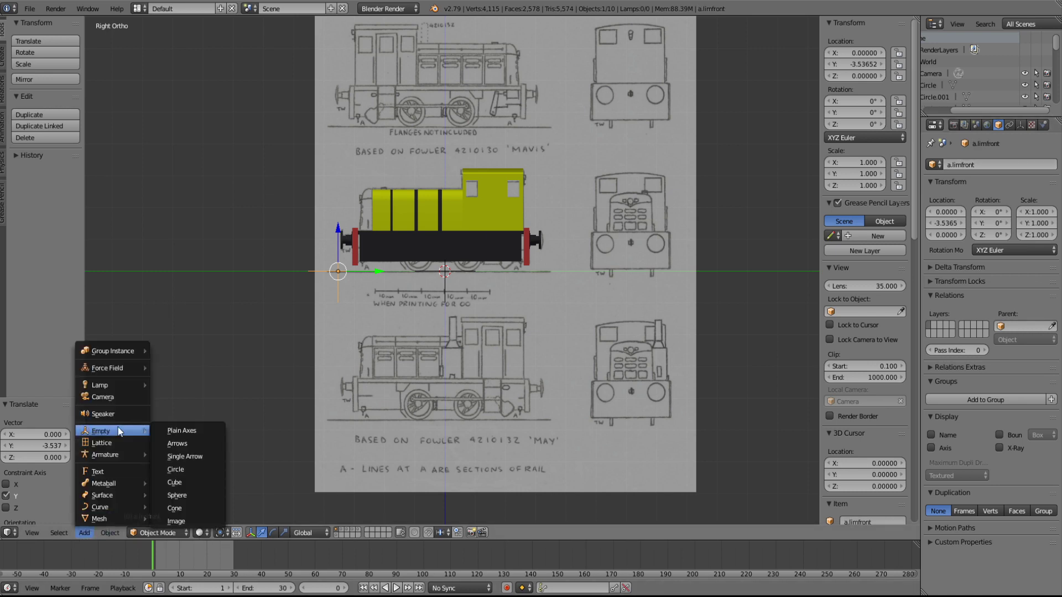
{"action": "left_click", "coordinate": [197, 430]}
{"action": "key", "text": "g"}
{"action": "key", "text": "y"}
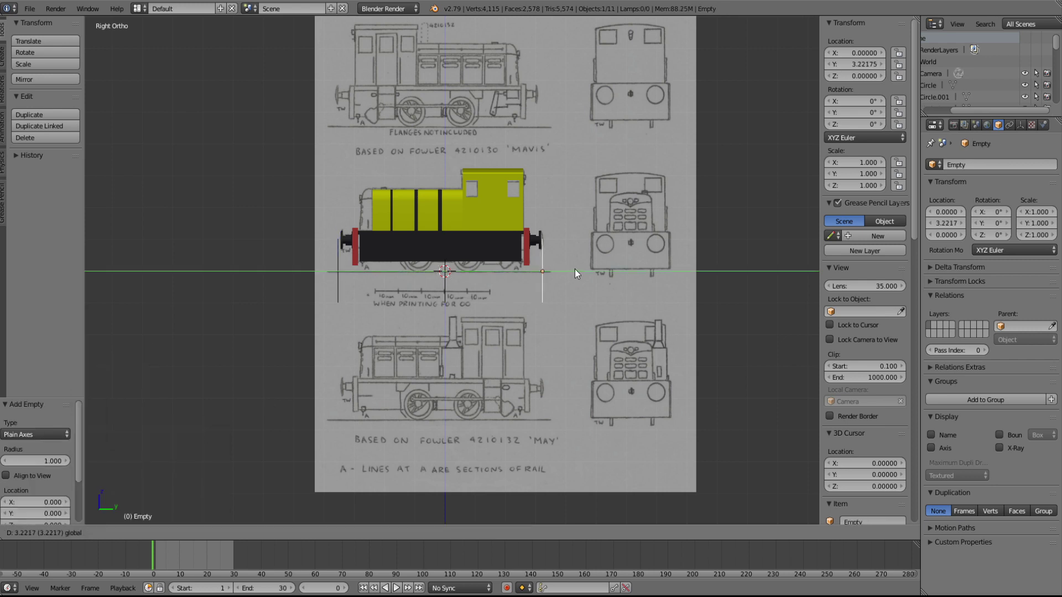
{"action": "left_click", "coordinate": [575, 269]}
{"action": "left_click", "coordinate": [1002, 165]}
{"action": "type", "text": "a.limback"}
{"action": "key", "text": "Return"}
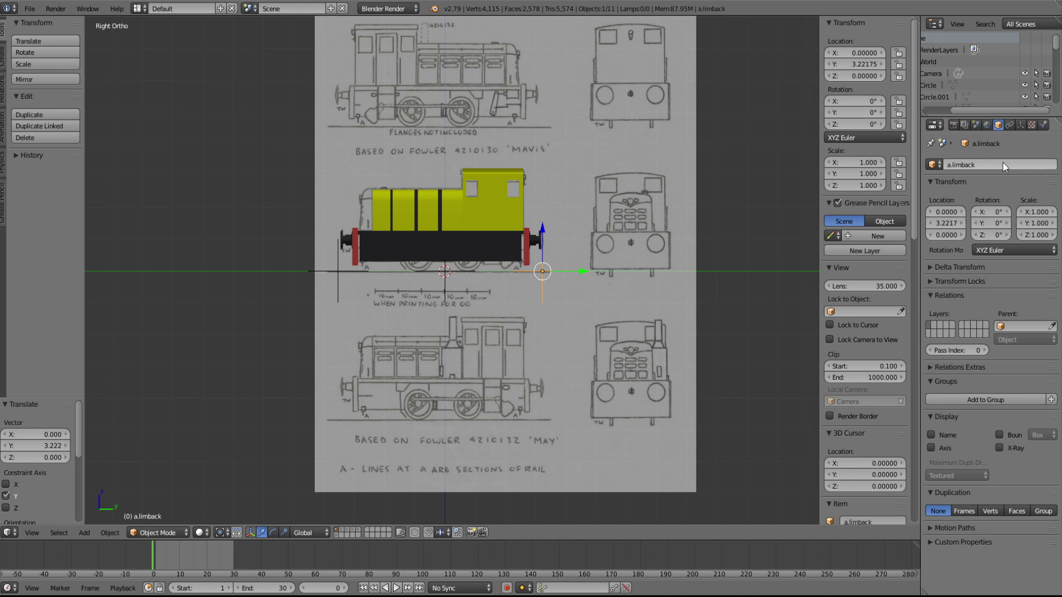
- Inspect the placement of the three attachment points beneath the locomotive in an angled perspective view
{"action": "middle_click_drag", "start_coordinate": [530, 295], "coordinate": [577, 335]}
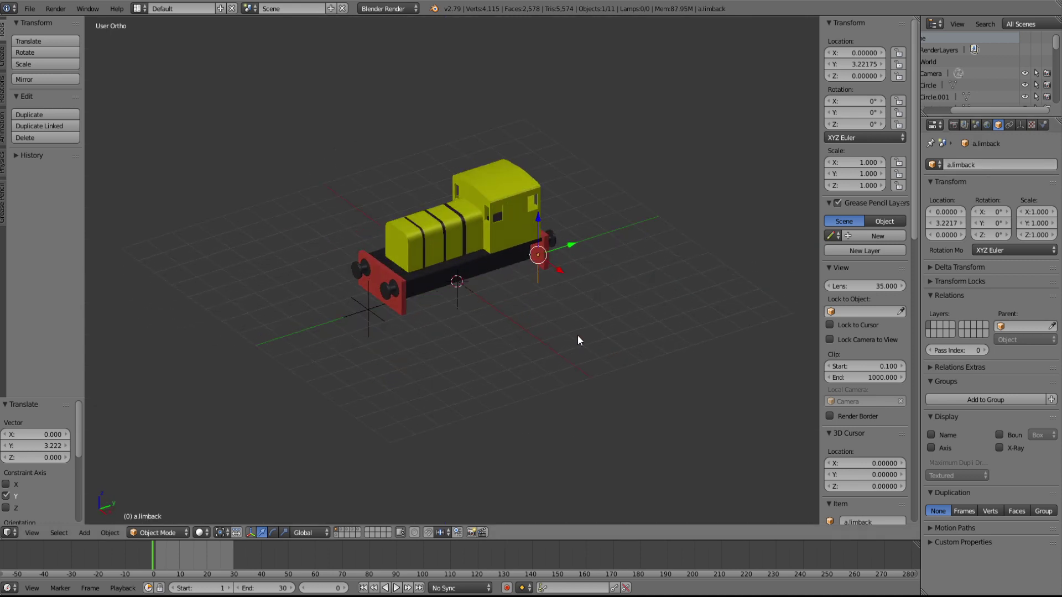
{"action": "scroll", "coordinate": [578, 335], "scroll_direction": "up", "scroll_amount": 4}
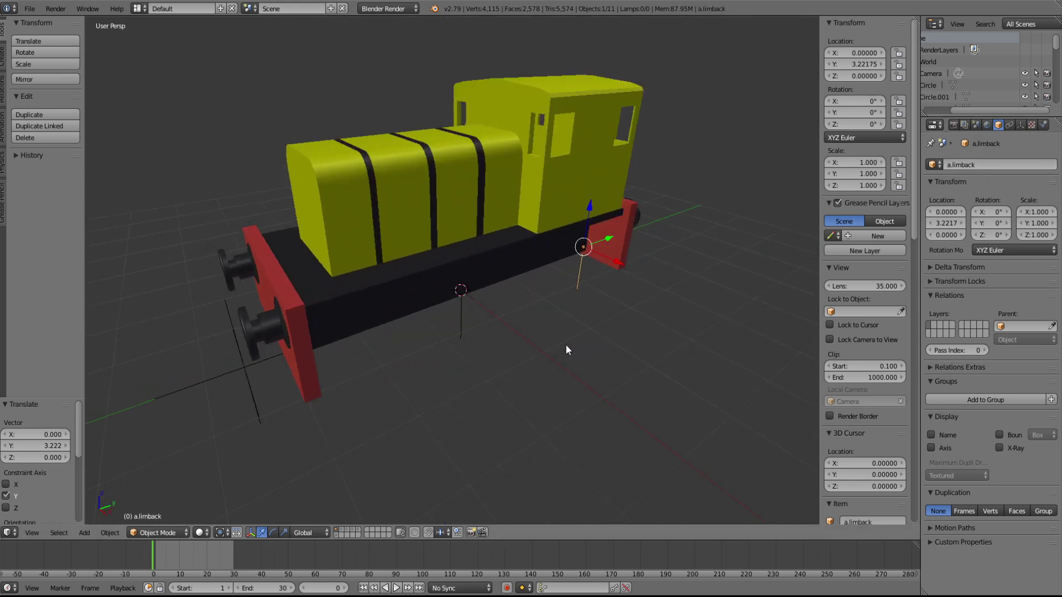
{"action": "middle_click_drag", "start_coordinate": [521, 346], "coordinate": [549, 350], "text": "shift"}
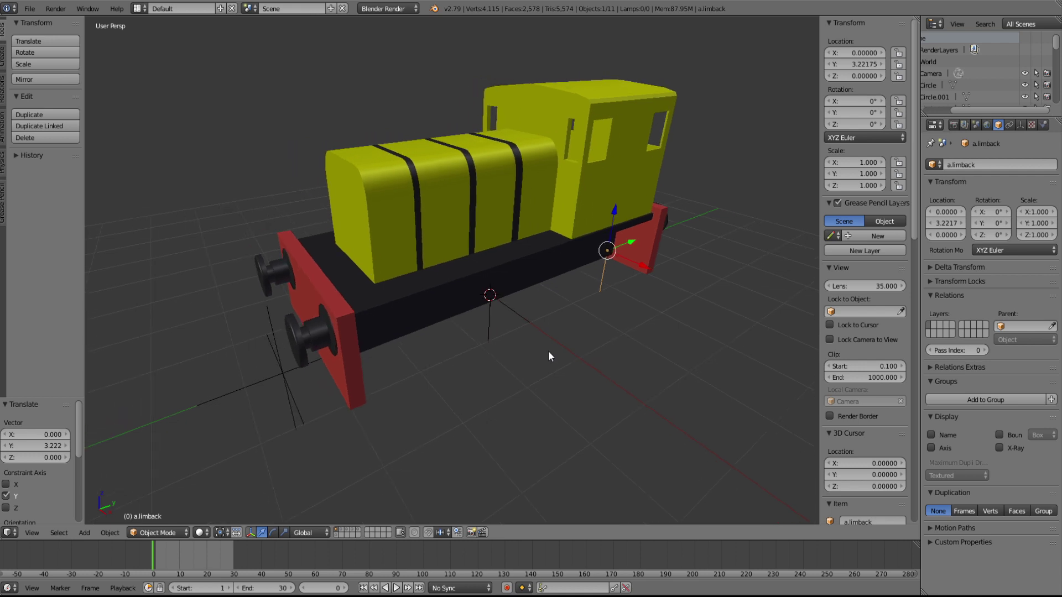
{"action": "middle_click_drag", "start_coordinate": [449, 281], "coordinate": [441, 250]}
- Look over the wheel bogey on its separate layer, and return to the layer holding the locomotive body
{"action": "left_click", "coordinate": [358, 530]}
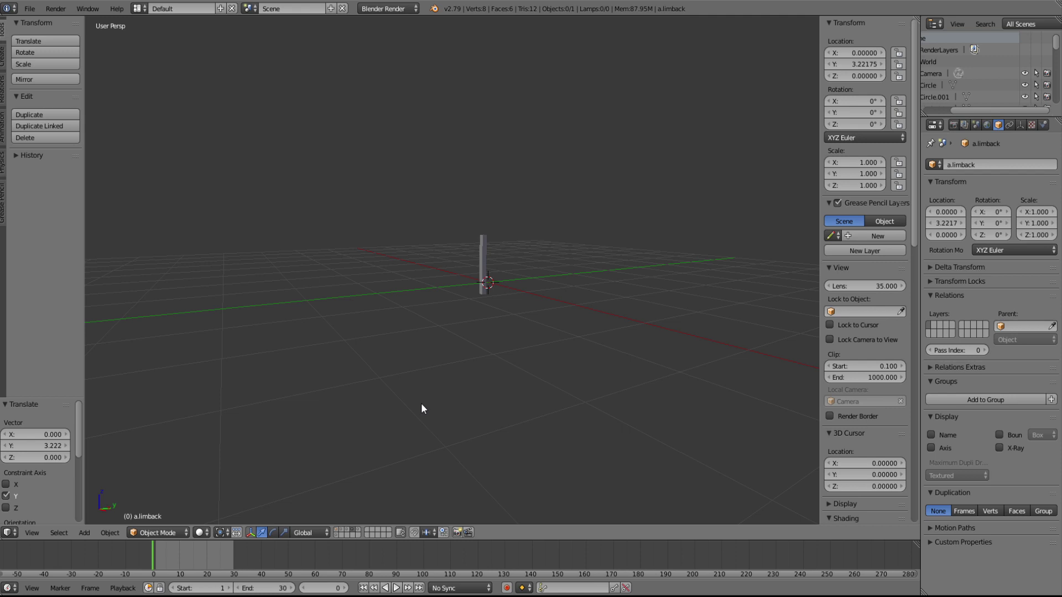
{"action": "left_click", "coordinate": [360, 529]}
{"action": "middle_click_drag", "start_coordinate": [437, 337], "coordinate": [517, 327]}
{"action": "scroll", "coordinate": [516, 328], "scroll_direction": "up", "scroll_amount": 5}
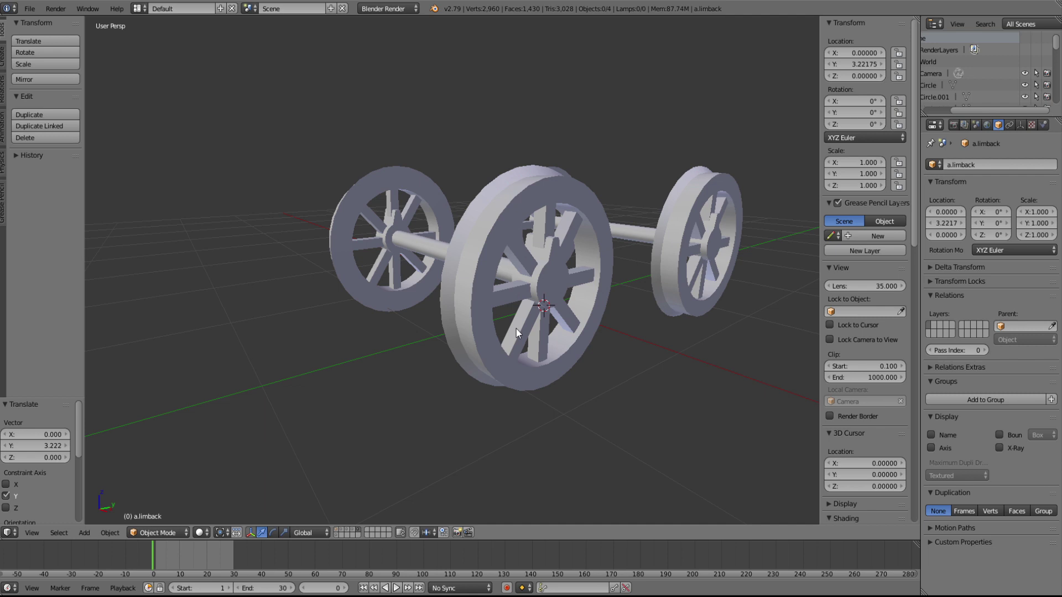
{"action": "scroll", "coordinate": [516, 329], "scroll_direction": "down", "scroll_amount": 5}
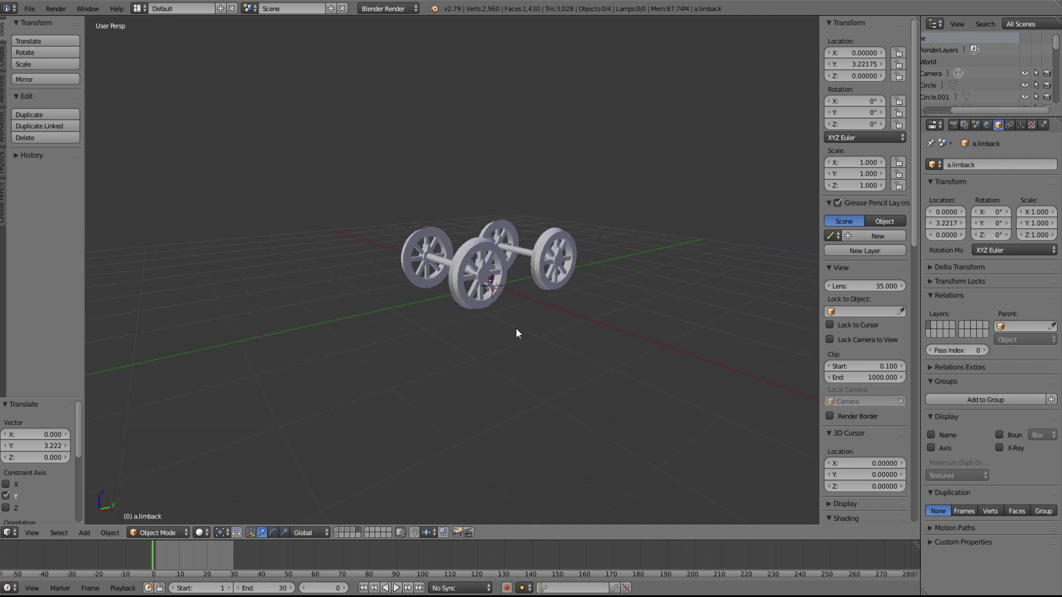
{"action": "middle_click_drag", "start_coordinate": [515, 329], "coordinate": [470, 336]}
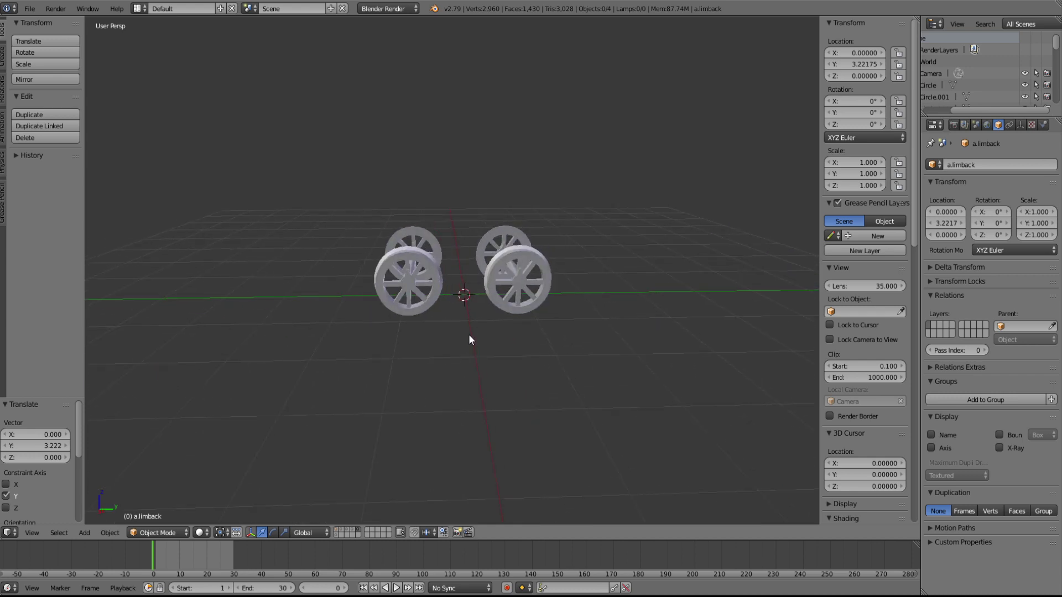
{"action": "left_click", "coordinate": [338, 530]}
{"action": "middle_click_drag", "start_coordinate": [577, 329], "coordinate": [641, 336]}
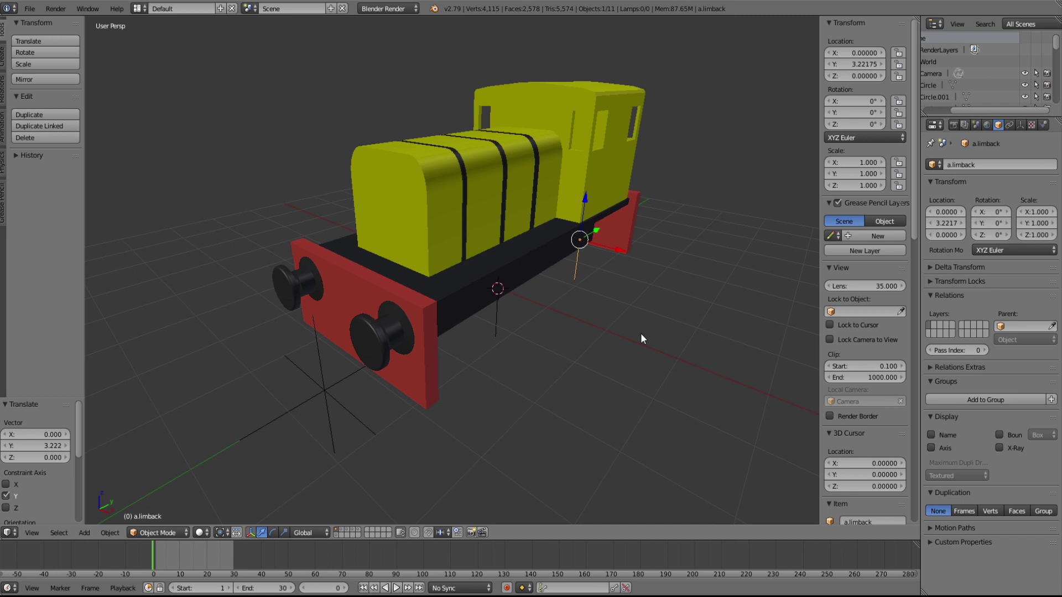
{"action": "key", "text": "a"}
{"action": "key", "text": "a"}
{"action": "key", "text": "a"}
{"action": "key", "text": "a"}
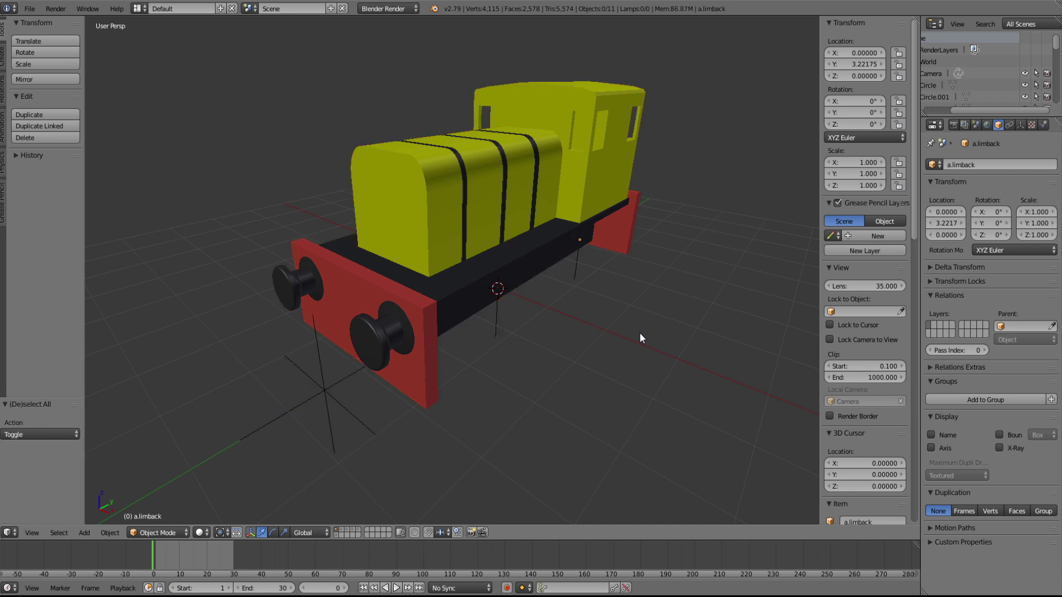
{"action": "left_click", "coordinate": [29, 8]}
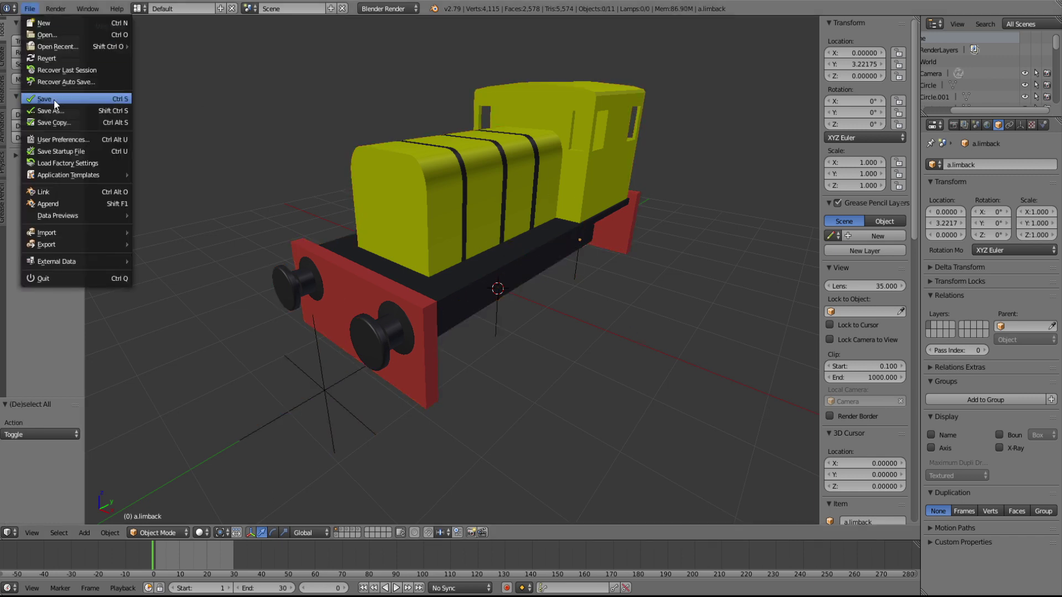
{"action": "middle_click_drag", "start_coordinate": [586, 314], "coordinate": [558, 340]}
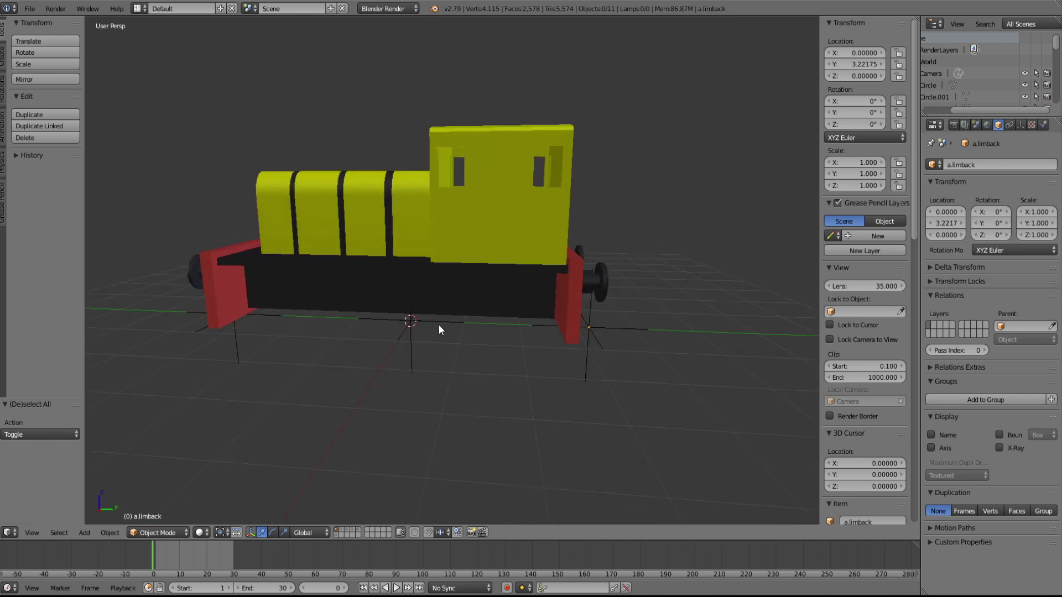
- Join the yellow bonnet and the cab into one object, with the cab as the active object
{"action": "middle_click_drag", "start_coordinate": [446, 313], "coordinate": [507, 261]}
{"action": "right_click", "coordinate": [463, 217]}
{"action": "right_click", "coordinate": [584, 201], "text": "shift"}
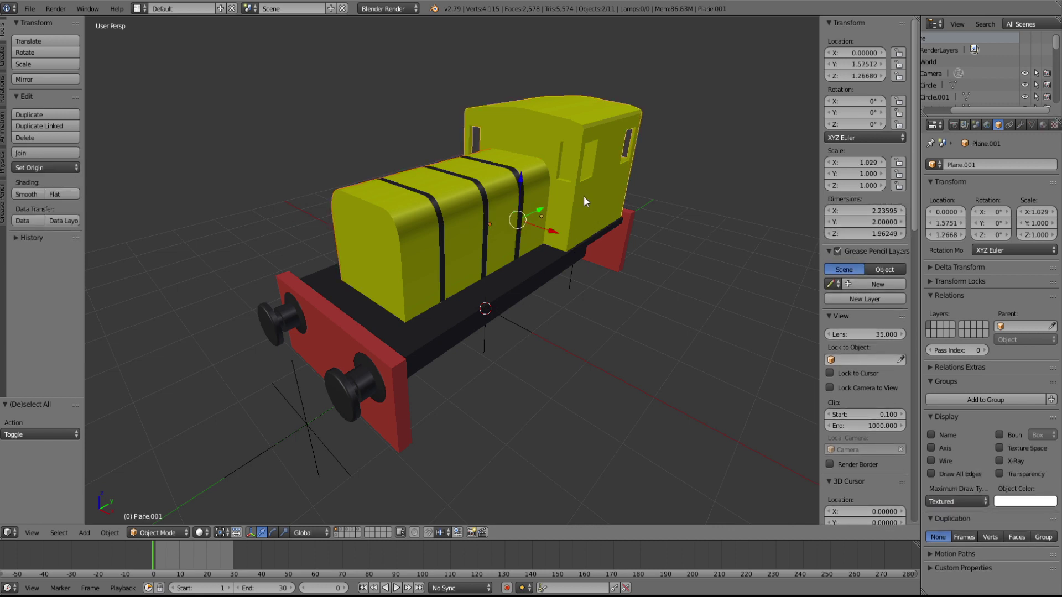
{"action": "key", "text": "ctrl+j"}
- Join the buffers, red buffer beams and black underframe into one object, with the underframe as the active object
{"action": "middle_click_drag", "start_coordinate": [515, 265], "coordinate": [351, 308]}
{"action": "right_click", "coordinate": [437, 295]}
{"action": "right_click", "coordinate": [472, 277], "text": "shift"}
{"action": "right_click", "coordinate": [351, 308], "text": "shift"}
{"action": "right_click", "coordinate": [438, 227], "text": "shift"}
{"action": "mouse_move", "coordinate": [438, 222]}
{"action": "middle_mouse_down"}
{"action": "mouse_move", "coordinate": [380, 305]}
{"action": "mouse_move", "coordinate": [364, 304]}
{"action": "mouse_move", "coordinate": [457, 282]}
{"action": "mouse_move", "coordinate": [476, 211]}
{"action": "mouse_move", "coordinate": [472, 177]}
{"action": "mouse_move", "coordinate": [647, 419]}
{"action": "mouse_move", "coordinate": [566, 454]}
{"action": "mouse_move", "coordinate": [310, 473]}
{"action": "mouse_move", "coordinate": [189, 533]}
{"action": "middle_mouse_up"}
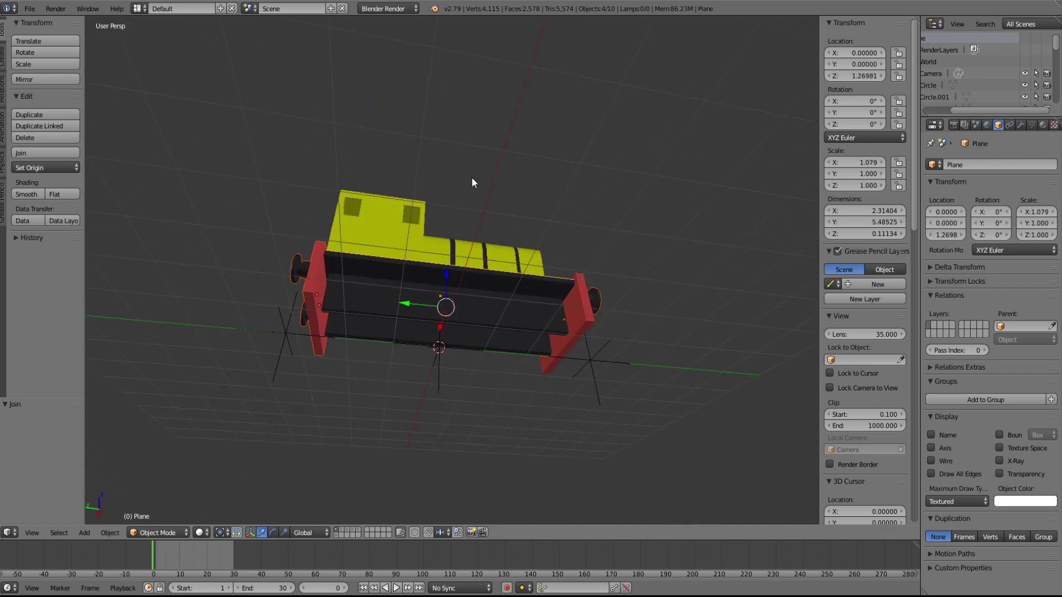
{"action": "key", "text": "ctrl+j"}
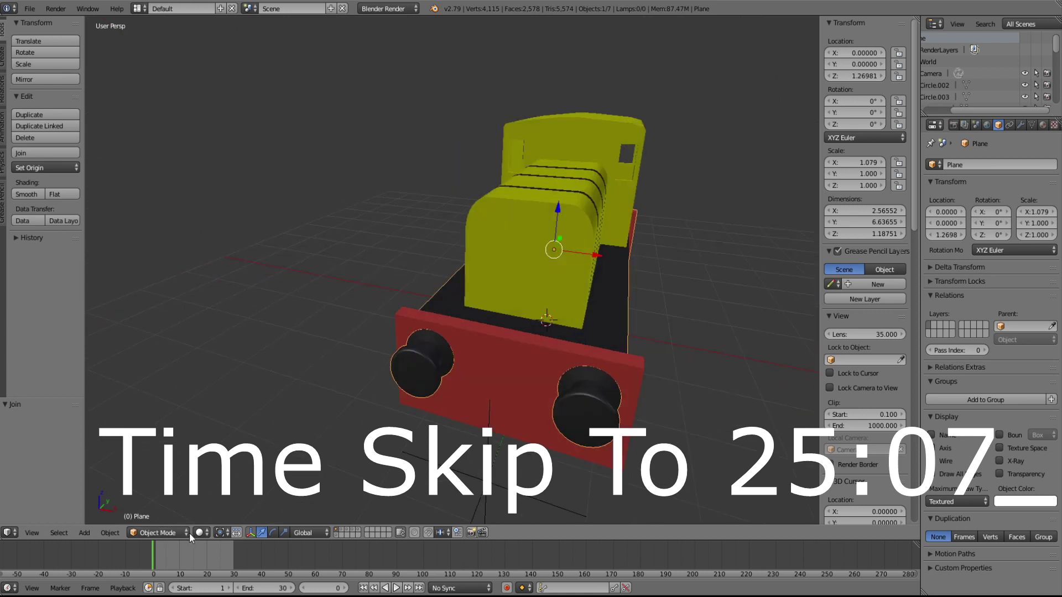
- Switch the viewport to textured shading and select the whole mesh of the joined cab and bonnet in Edit Mode
{"action": "left_click", "coordinate": [200, 533]}
{"action": "left_click", "coordinate": [209, 479]}
{"action": "middle_click_drag", "start_coordinate": [390, 467], "coordinate": [425, 254]}
{"action": "right_click", "coordinate": [424, 247]}
{"action": "key", "text": "Tab"}
{"action": "scroll", "coordinate": [423, 247], "scroll_direction": "up", "scroll_amount": 2}
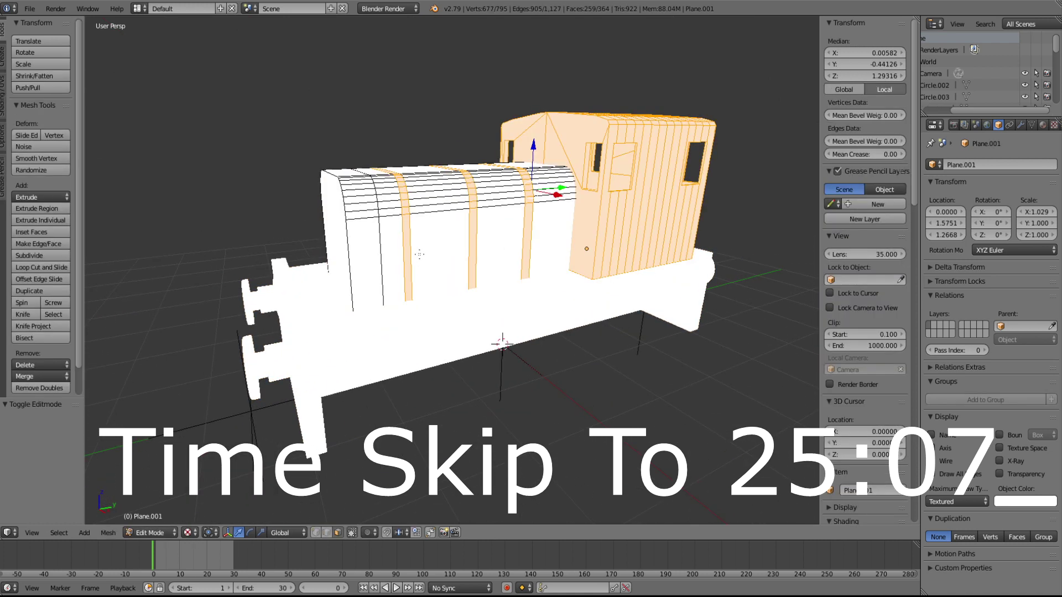
{"action": "key", "text": "a"}
{"action": "key", "text": "a"}
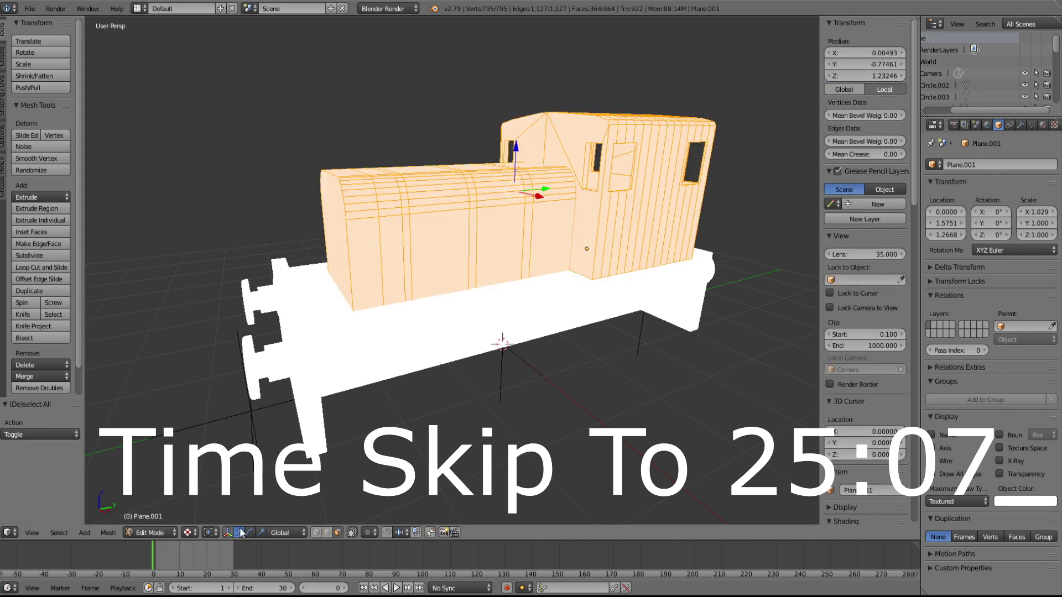
- Unwrap the cab and bonnet mesh with Smart UV Project, using angle limit 63, island margin 0.01 and area weight 1
{"action": "key", "text": "u"}
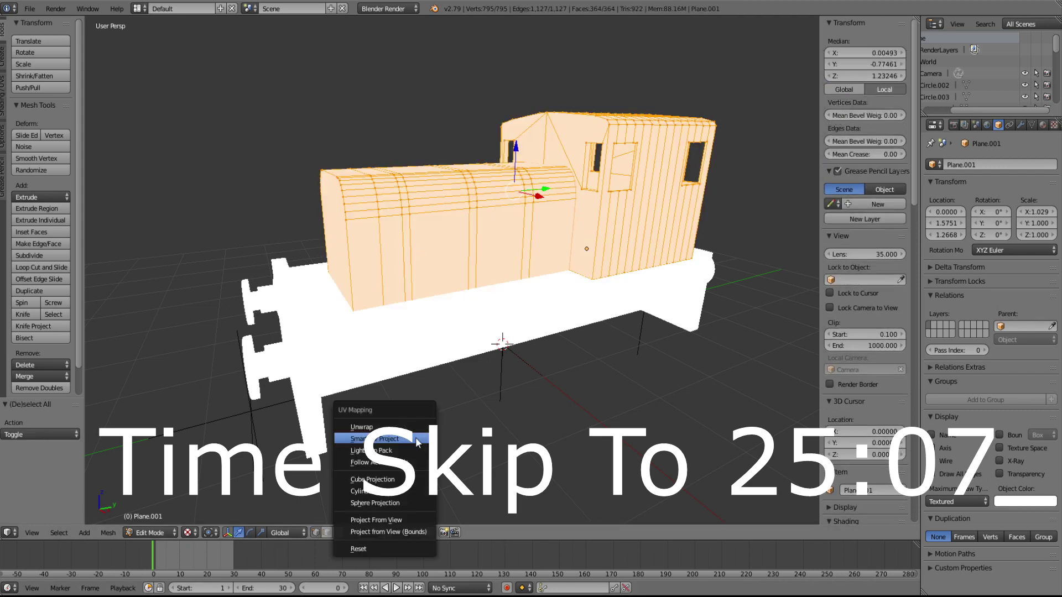
{"action": "left_click", "coordinate": [416, 437]}
{"action": "key", "text": "BackSpace"}
{"action": "type", "text": "63"}
{"action": "key", "text": "Tab"}
{"action": "key", "text": "BackSpace"}
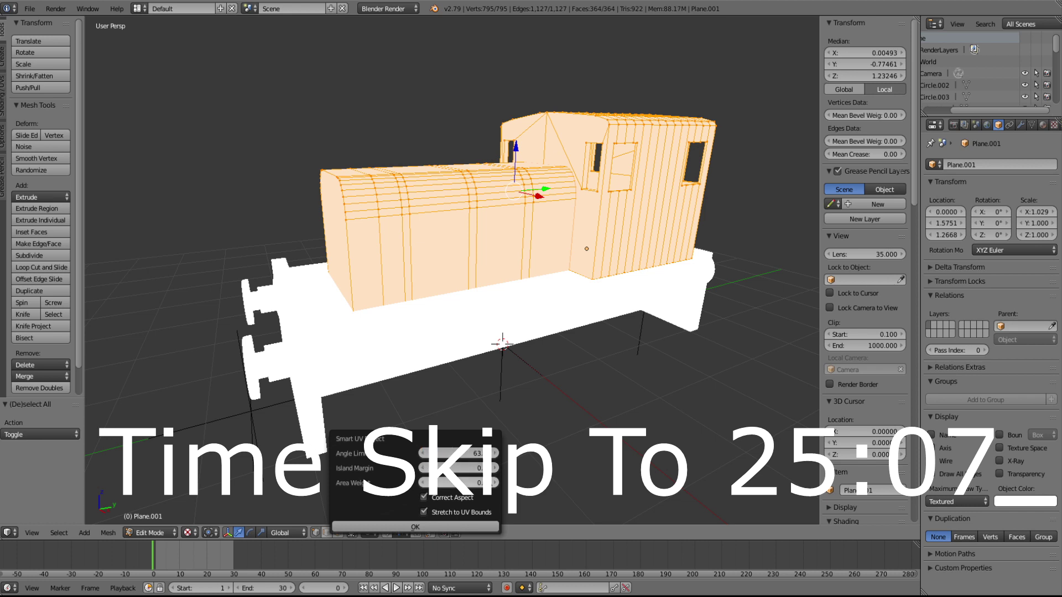
{"action": "left_click", "coordinate": [490, 482]}
{"action": "type", "text": "1"}
{"action": "key", "text": "Return"}
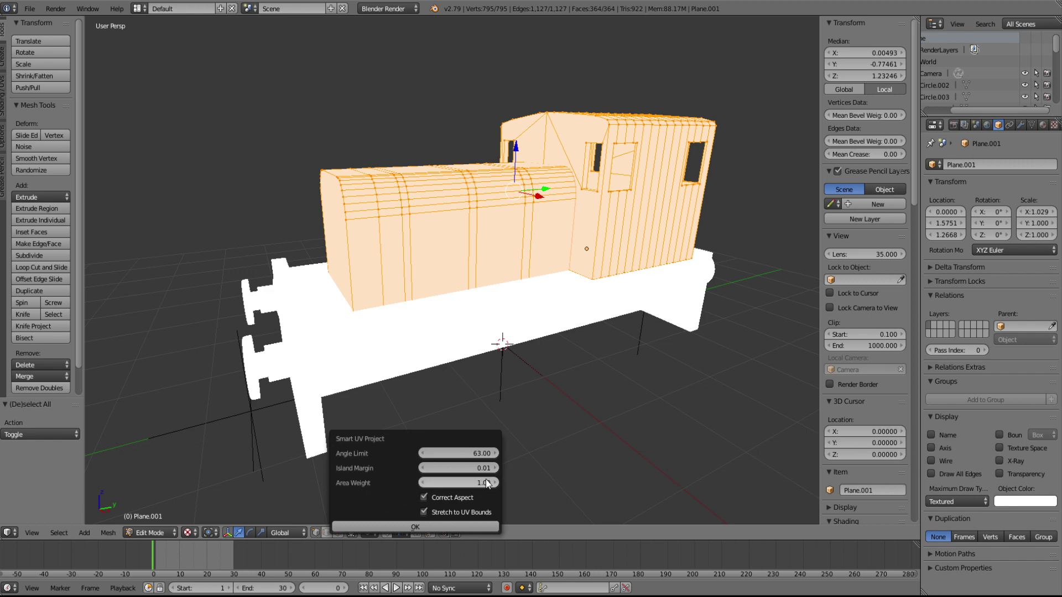
{"action": "left_click", "coordinate": [470, 526]}
- Split the 3D viewport into two side-by-side areas and turn the new one into a UV/Image Editor
{"action": "left_click_drag", "start_coordinate": [919, 12], "coordinate": [525, 525]}
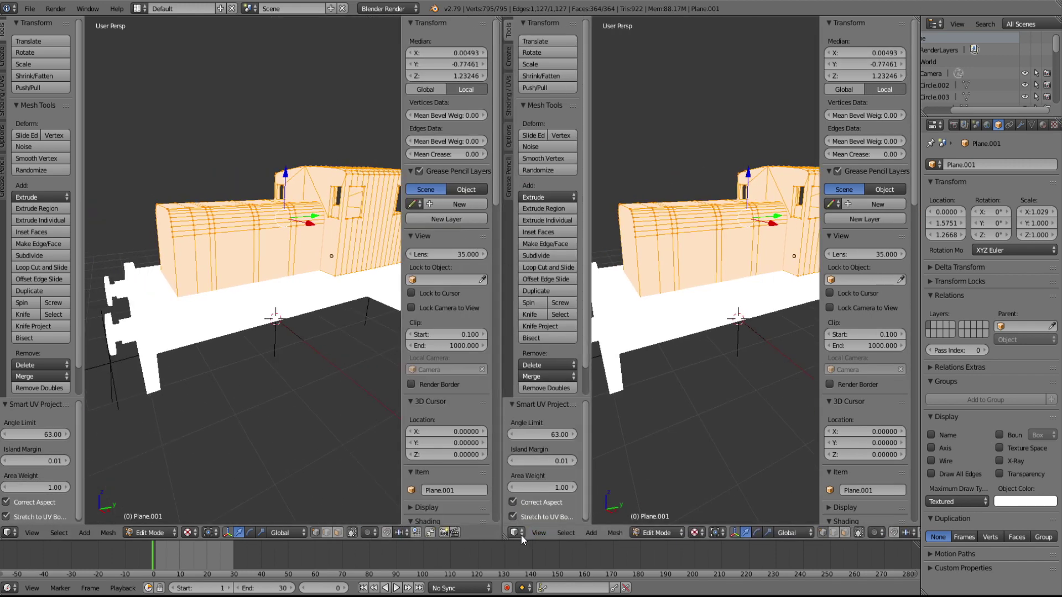
{"action": "left_click", "coordinate": [520, 534]}
{"action": "left_click", "coordinate": [554, 443]}
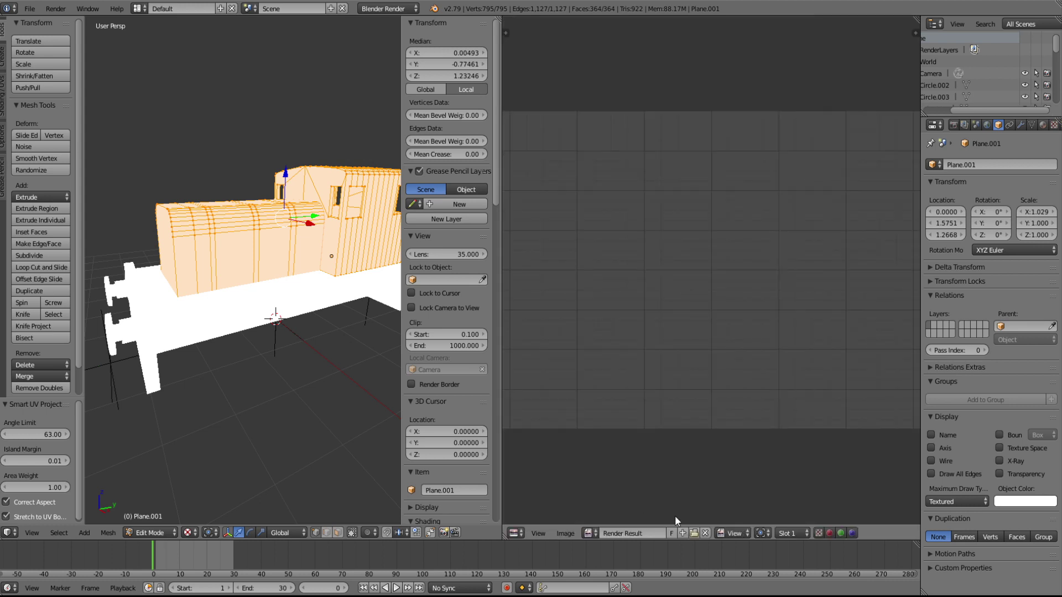
- Unlink the render result and create a blank black 1024 × 1024 px image named BoilernCab for the cab and bonnet UVs
{"action": "left_click", "coordinate": [707, 533]}
{"action": "left_click", "coordinate": [655, 533]}
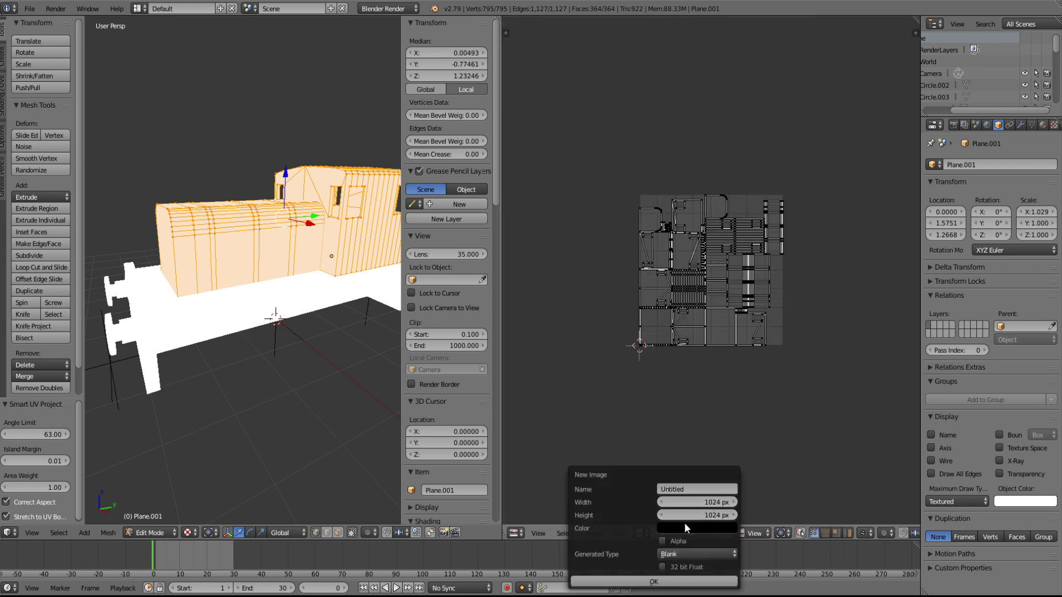
{"action": "left_click", "coordinate": [694, 490]}
{"action": "type", "text": "BoilernCab"}
{"action": "left_click", "coordinate": [661, 582]}
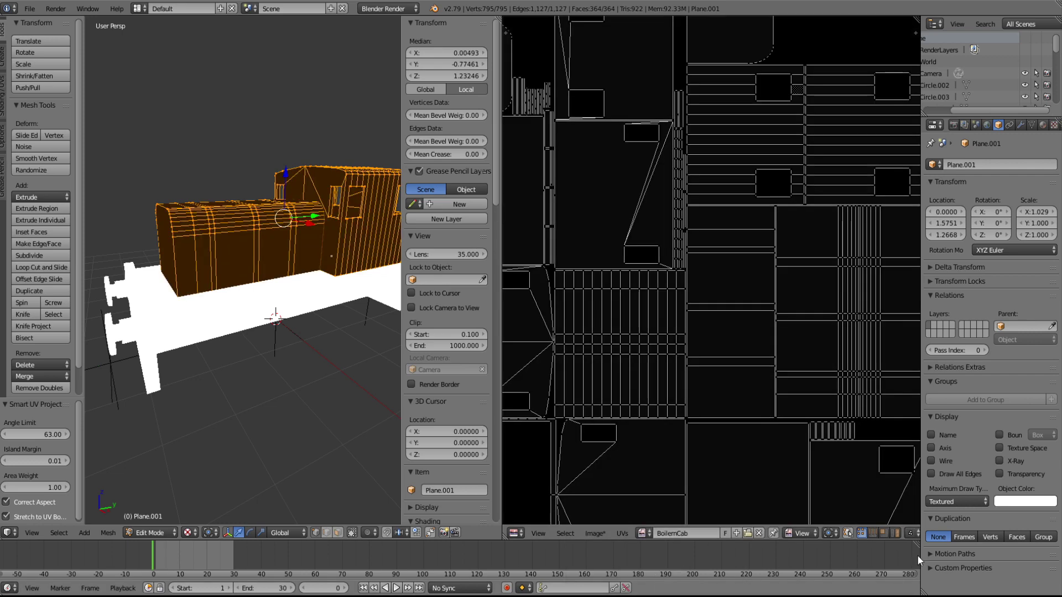
- Bake the cab and bonnet materials to the BoilernCab image with bake mode Full Render and a 16 px margin
{"action": "left_click", "coordinate": [954, 125]}
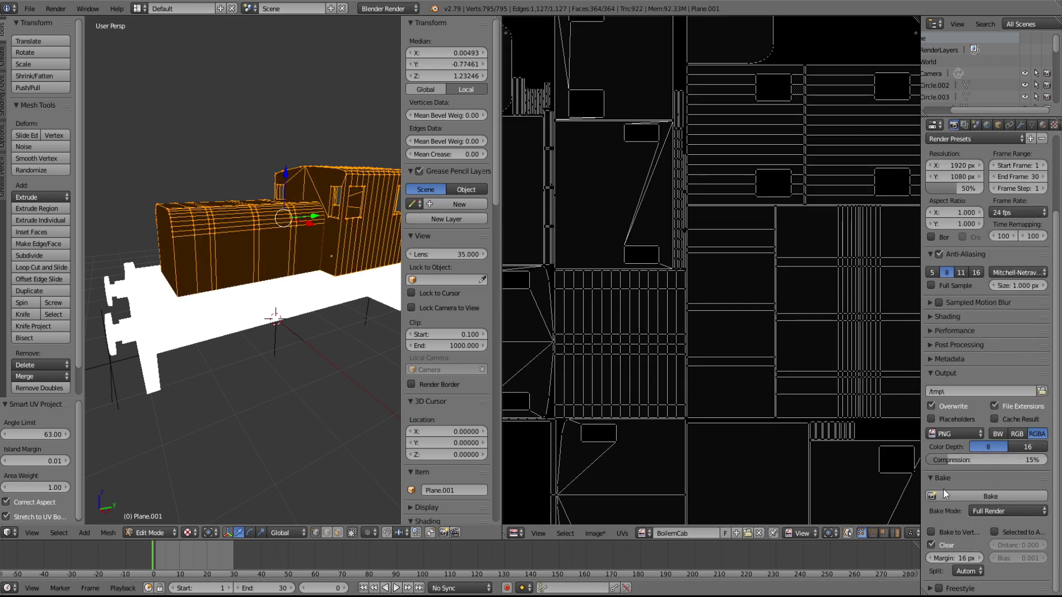
{"action": "left_click", "coordinate": [943, 494]}
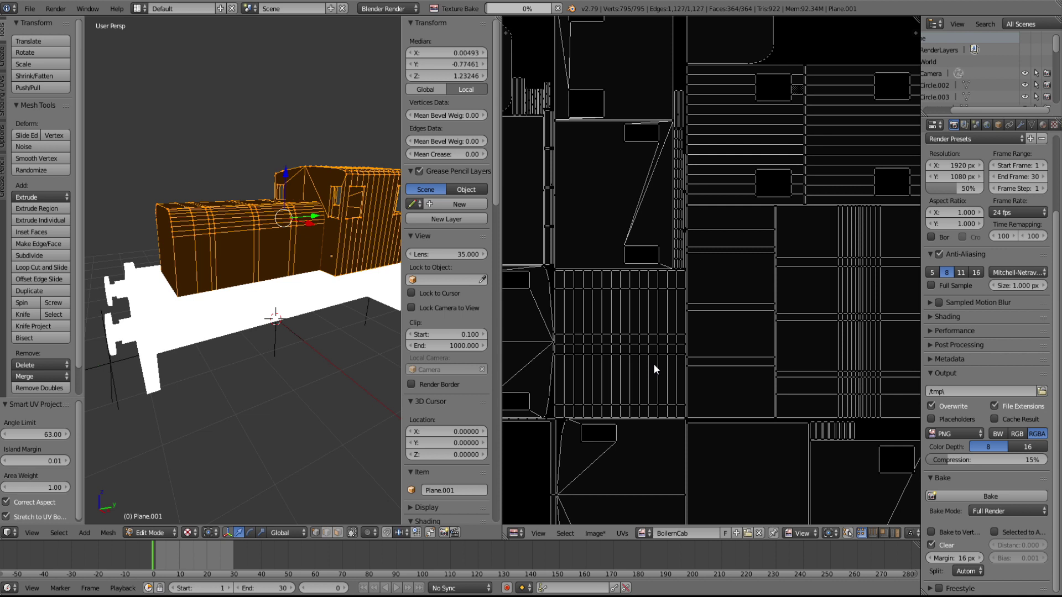
{"action": "scroll", "coordinate": [653, 364], "scroll_direction": "down", "scroll_amount": 4}
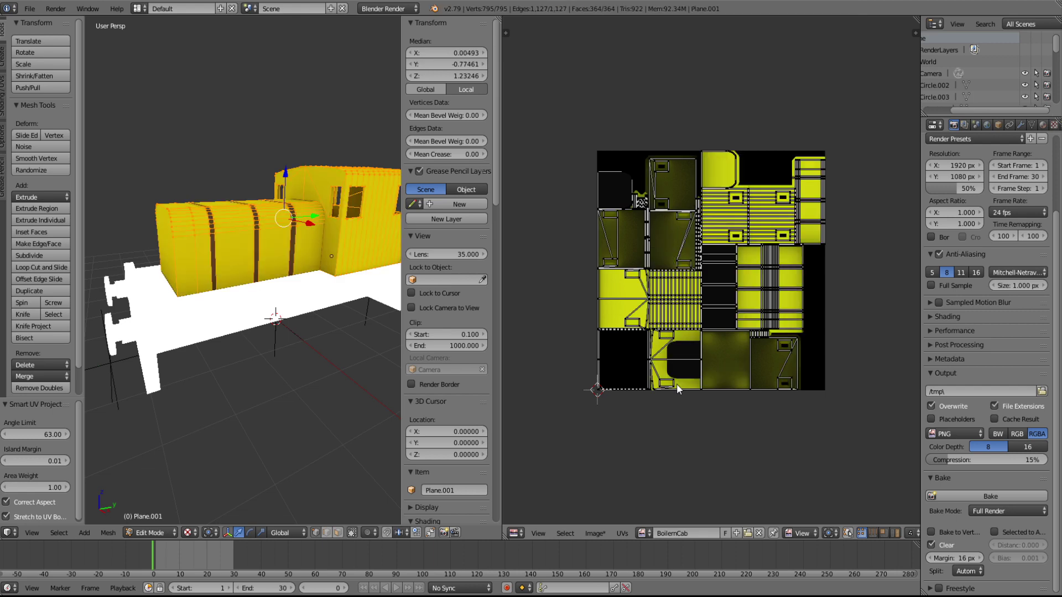
- Return to Object Mode and save the baked image as BoilernCab.png in the The Model folder
{"action": "key", "text": "Tab"}
{"action": "left_click", "coordinate": [567, 533]}
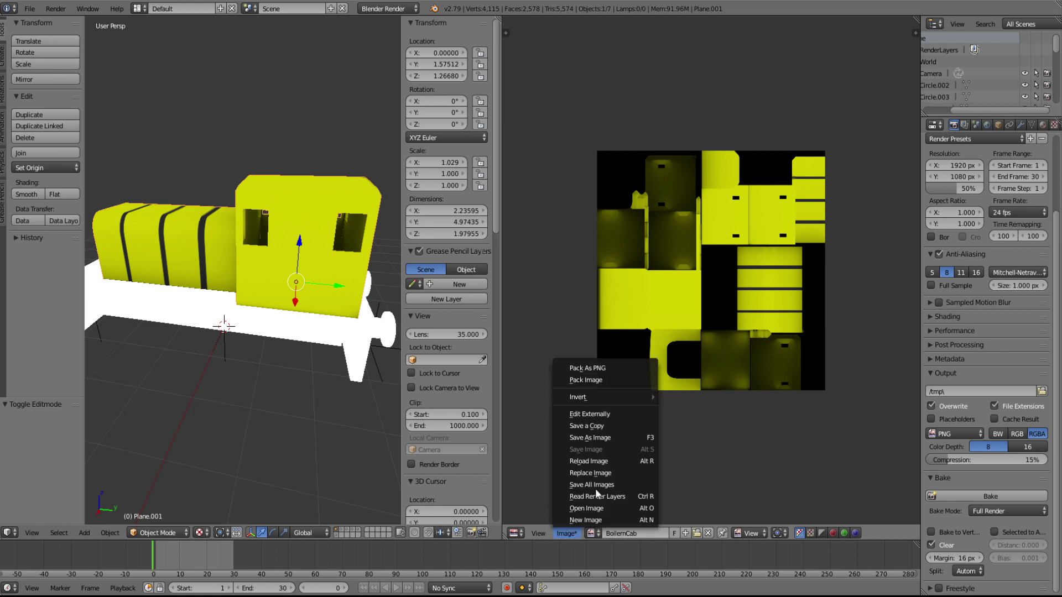
{"action": "left_click", "coordinate": [588, 435]}
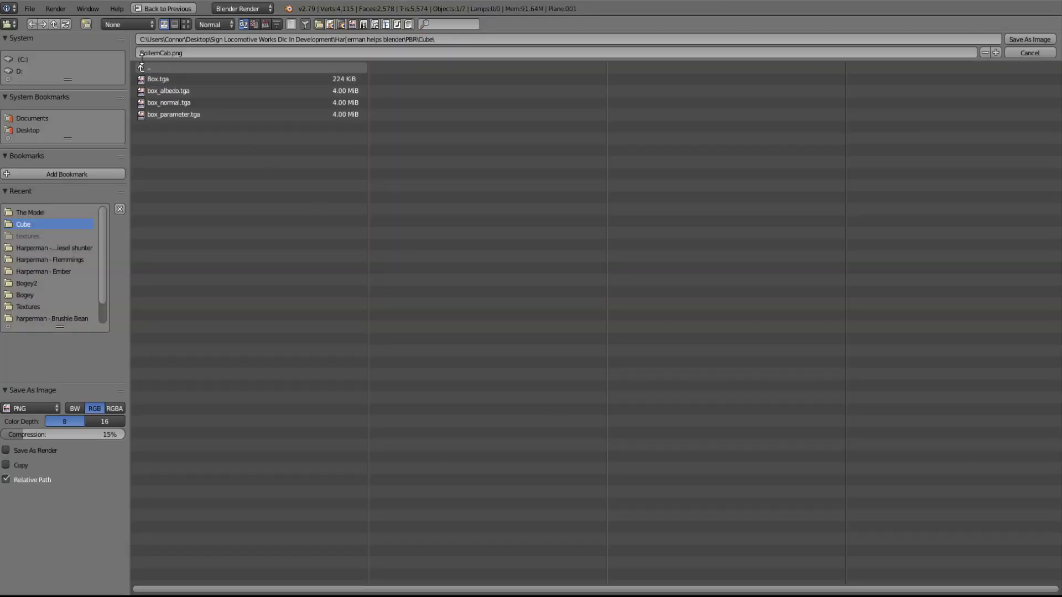
{"action": "left_click", "coordinate": [34, 212]}
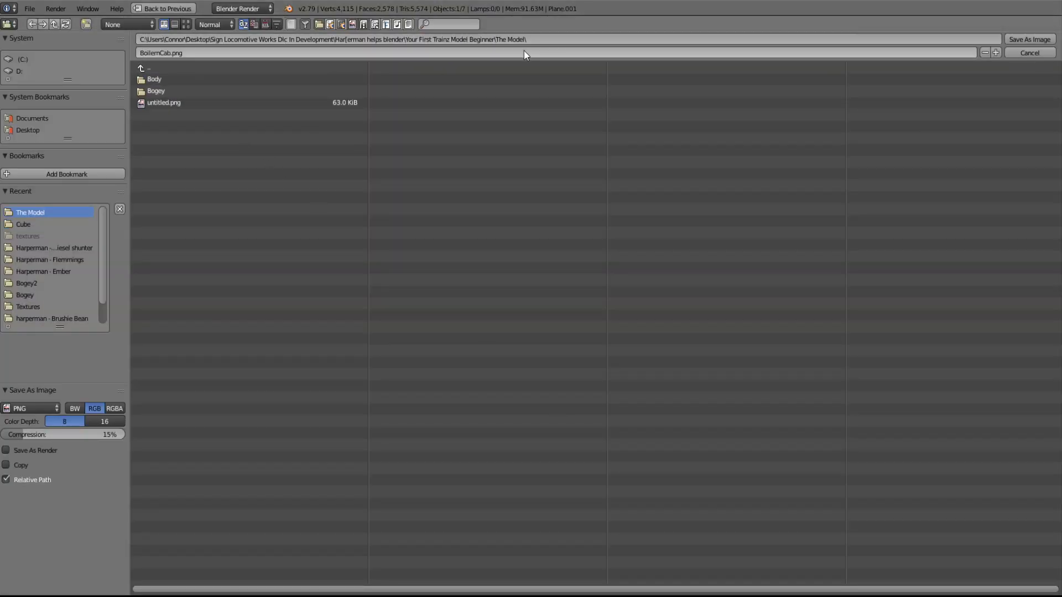
- Create a PBR Textures folder inside The Model folder as the image save location
{"action": "left_click", "coordinate": [545, 38]}
{"action": "type", "text": "PBR Textures"}
{"action": "key", "text": "Return"}
{"action": "left_click", "coordinate": [545, 38]}
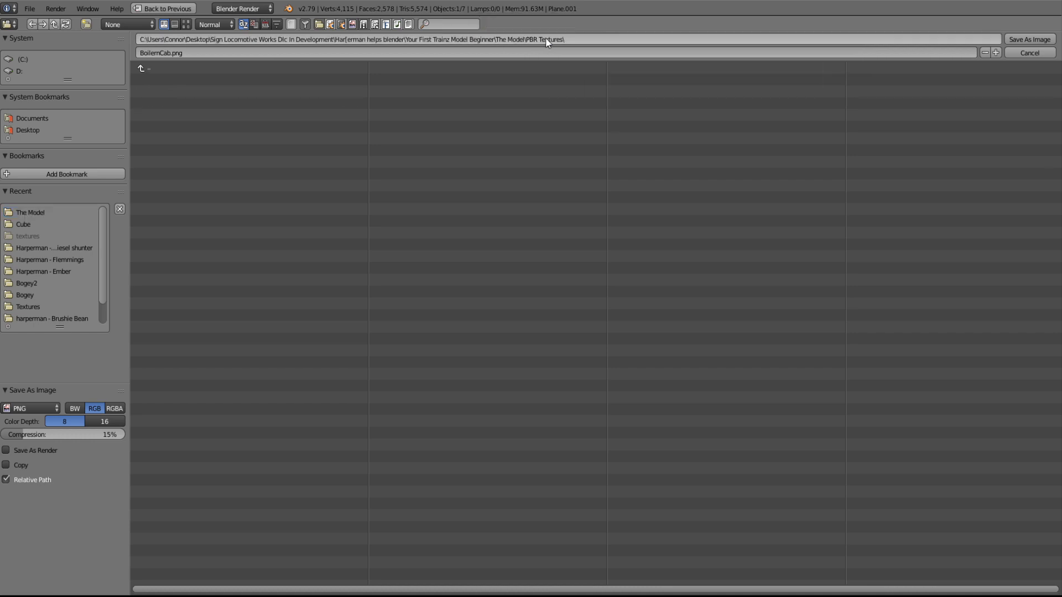
- Set the image format to Targa and save the baked boiler and cab texture in the PBR Textures folder
{"action": "left_click", "coordinate": [31, 408]}
{"action": "left_click", "coordinate": [29, 410]}
{"action": "left_click", "coordinate": [29, 409]}
{"action": "left_click", "coordinate": [28, 387]}
{"action": "left_click", "coordinate": [1024, 40]}
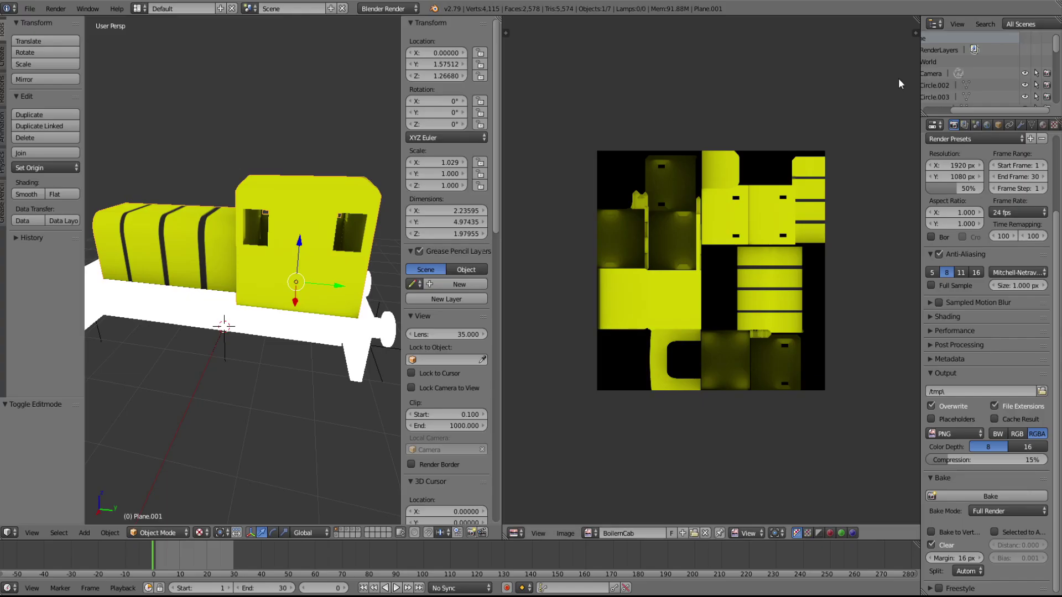
- Unlink the baked image from the boiler and cab mesh, merge the image editor area back into the 3D view, and leave edit mode
{"action": "key", "text": "Tab"}
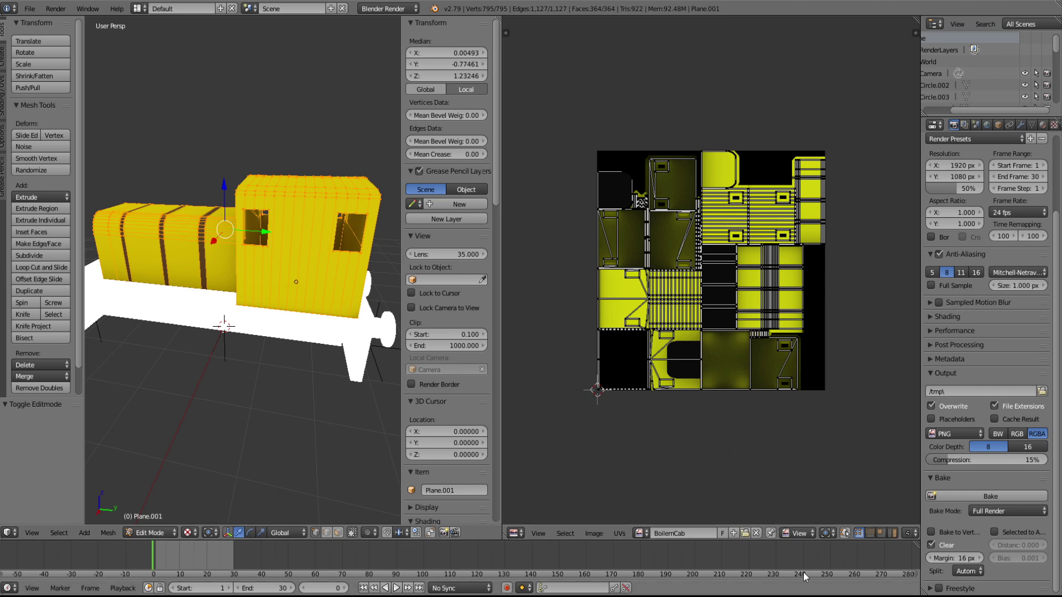
{"action": "left_click", "coordinate": [759, 533]}
{"action": "left_click_drag", "start_coordinate": [500, 18], "coordinate": [692, 193]}
{"action": "key", "text": "Tab"}
- Join the chassis and buffers mesh with the front buffer beam into one object
{"action": "right_click", "coordinate": [311, 321]}
{"action": "key", "text": "Tab"}
{"action": "middle_click_drag", "start_coordinate": [307, 315], "coordinate": [353, 322]}
{"action": "key", "text": "Tab"}
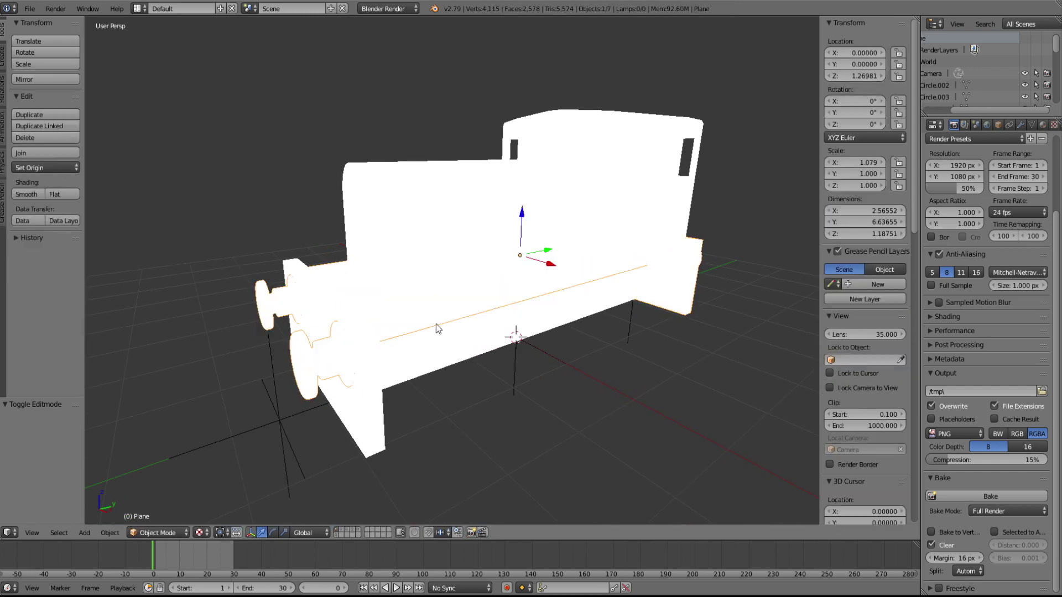
{"action": "right_click", "coordinate": [364, 434]}
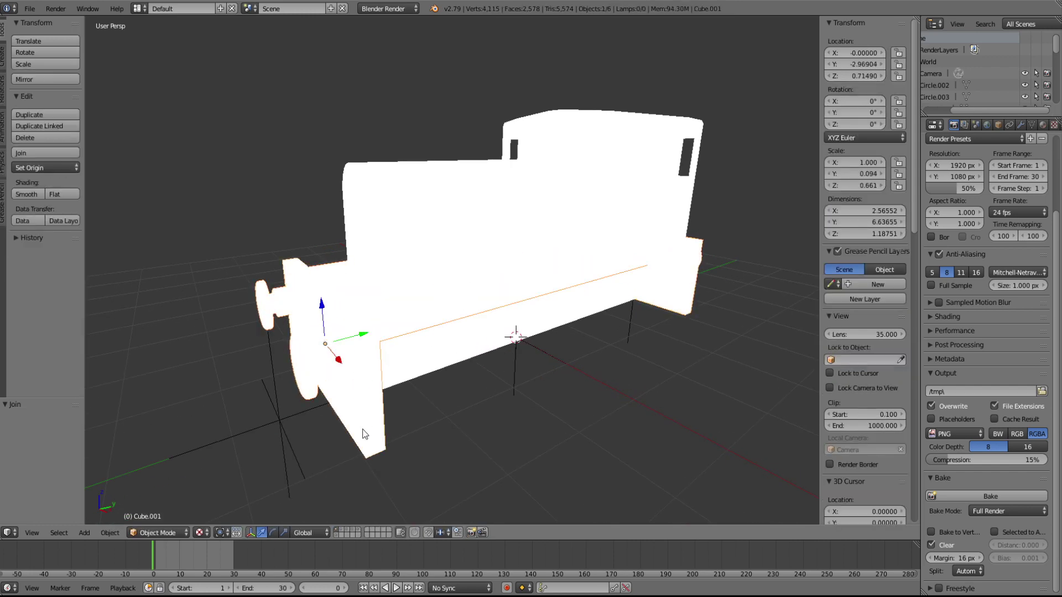
- Unwrap all faces of the joined buffers and beam object with Smart UV Project, using a 63 angle limit and 0.01 island margin
{"action": "key", "text": "Tab"}
{"action": "key", "text": "a"}
{"action": "key", "text": "a"}
{"action": "key", "text": "u"}
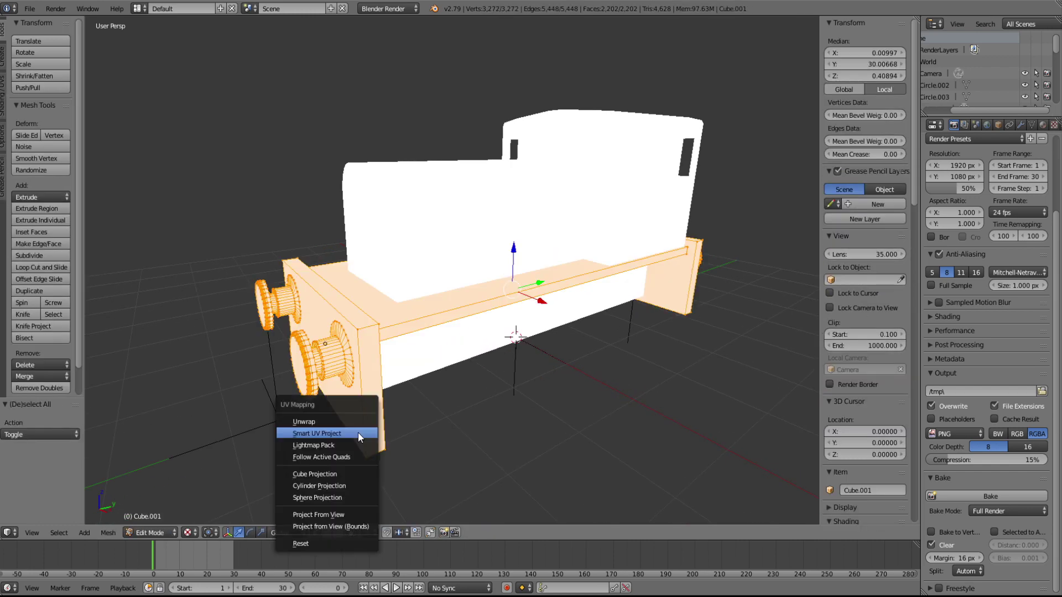
{"action": "left_click", "coordinate": [358, 435]}
{"action": "left_click", "coordinate": [382, 521]}
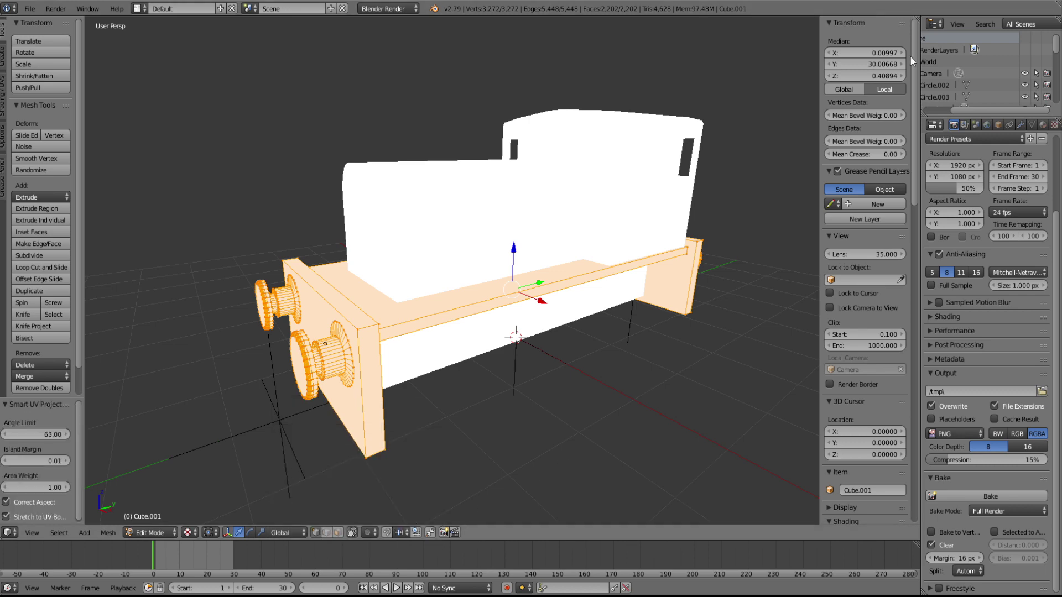
- Split the 3D view, turn the new area into a UV/Image Editor, and unlink its current image
{"action": "left_click_drag", "start_coordinate": [817, 19], "coordinate": [517, 254]}
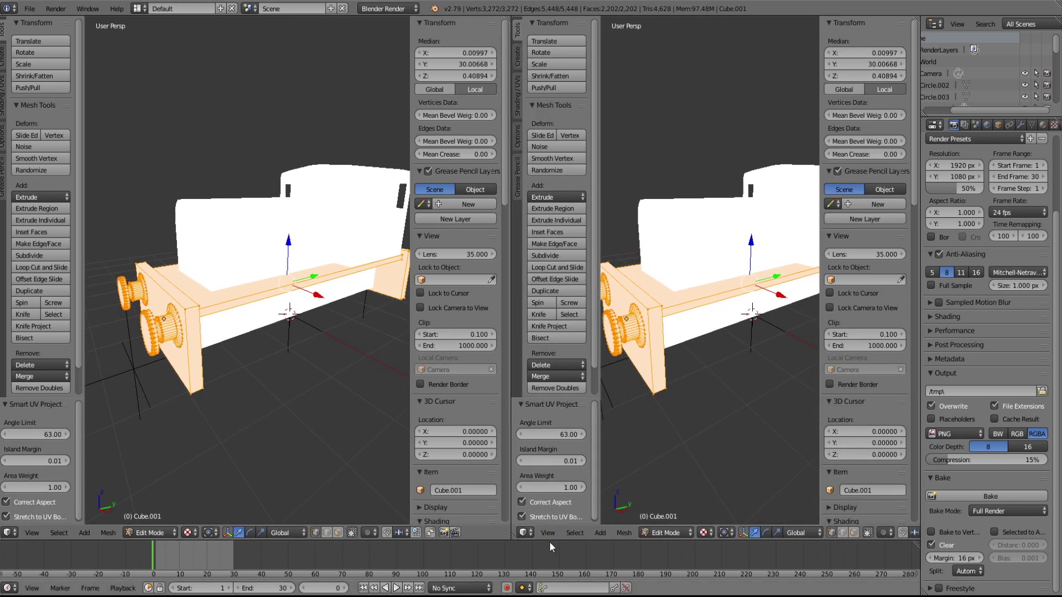
{"action": "left_click", "coordinate": [524, 533]}
{"action": "left_click", "coordinate": [553, 433]}
{"action": "left_click", "coordinate": [713, 533]}
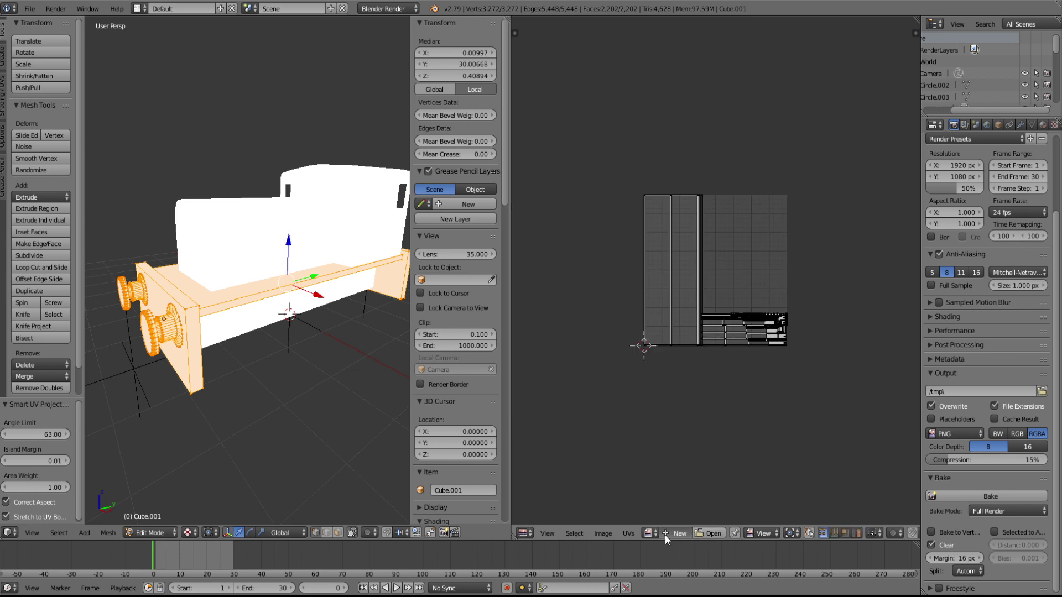
- Create a blank 1024 × 1024 px image named BuffersnBeam and bake the full render onto it
{"action": "left_click", "coordinate": [664, 534]}
{"action": "left_click", "coordinate": [696, 491]}
{"action": "type", "text": "BuffersnB"}
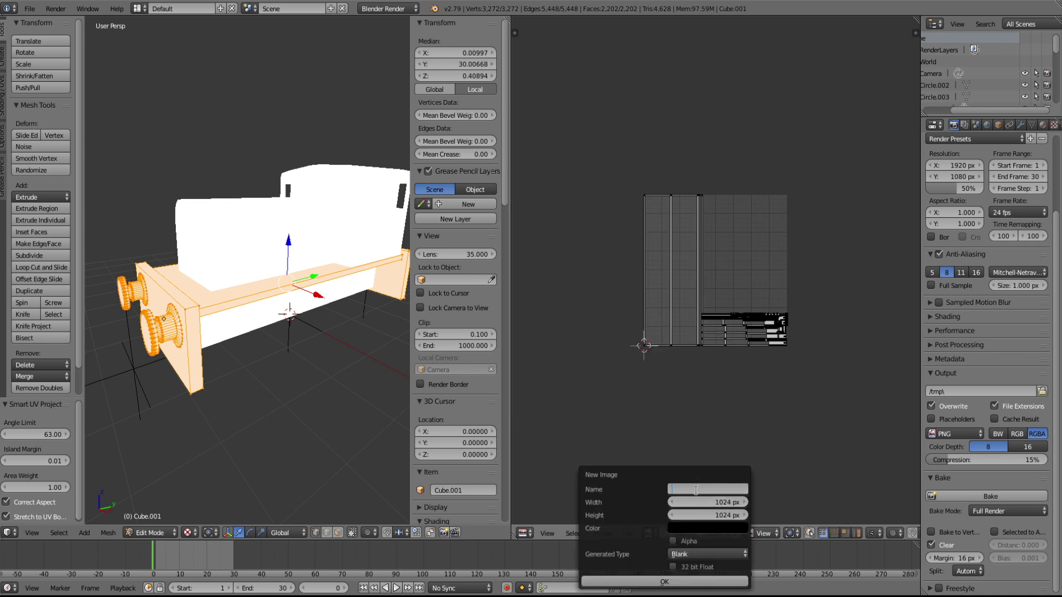
{"action": "type", "text": "eam"}
{"action": "left_click", "coordinate": [696, 582]}
{"action": "left_click", "coordinate": [998, 496]}
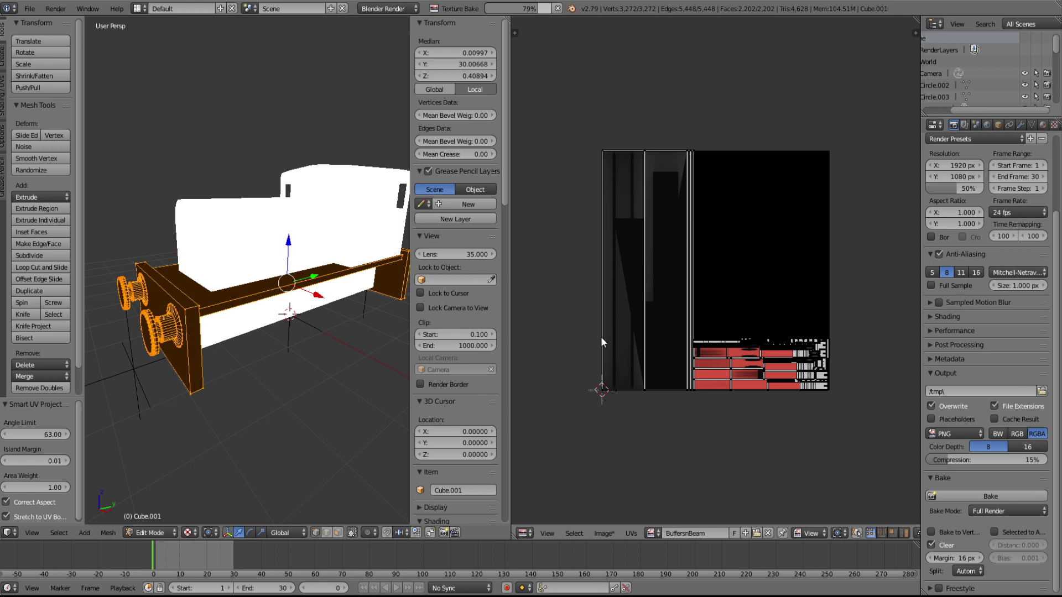
- Leave edit mode and examine the baked texture on the buffers and beams from several angles
{"action": "mouse_move", "coordinate": [214, 350]}
{"action": "middle_mouse_down"}
{"action": "mouse_move", "coordinate": [166, 354]}
{"action": "mouse_move", "coordinate": [208, 357]}
{"action": "middle_mouse_up"}
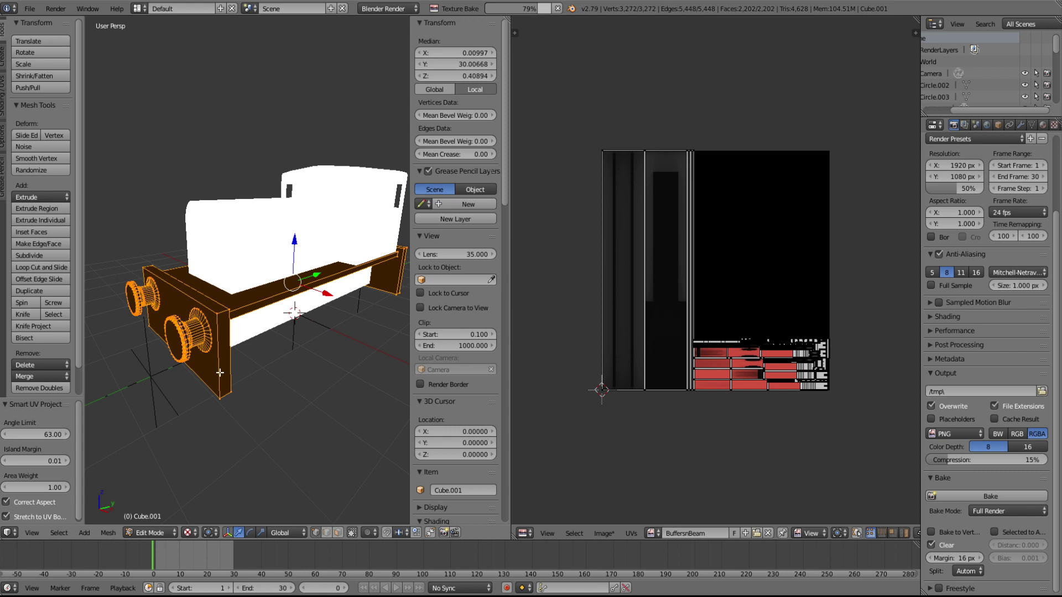
{"action": "middle_click_drag", "start_coordinate": [230, 372], "coordinate": [279, 326]}
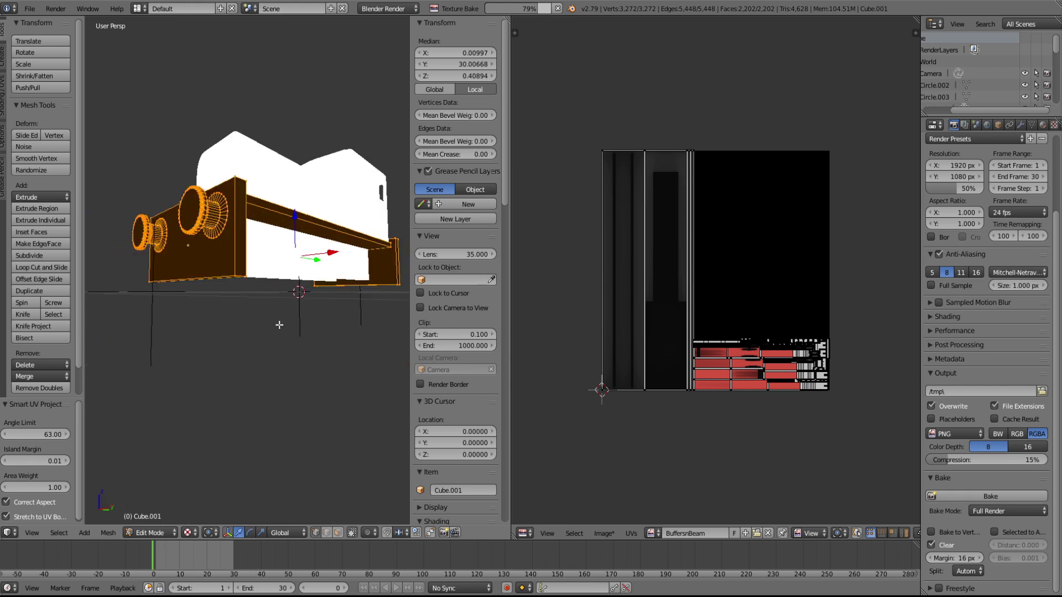
{"action": "scroll", "coordinate": [279, 325], "scroll_direction": "down", "scroll_amount": 3}
{"action": "middle_click_drag", "start_coordinate": [279, 325], "coordinate": [330, 369]}
{"action": "key", "text": "Tab"}
{"action": "scroll", "coordinate": [245, 383], "scroll_direction": "up", "scroll_amount": 5}
{"action": "right_click", "coordinate": [293, 314]}
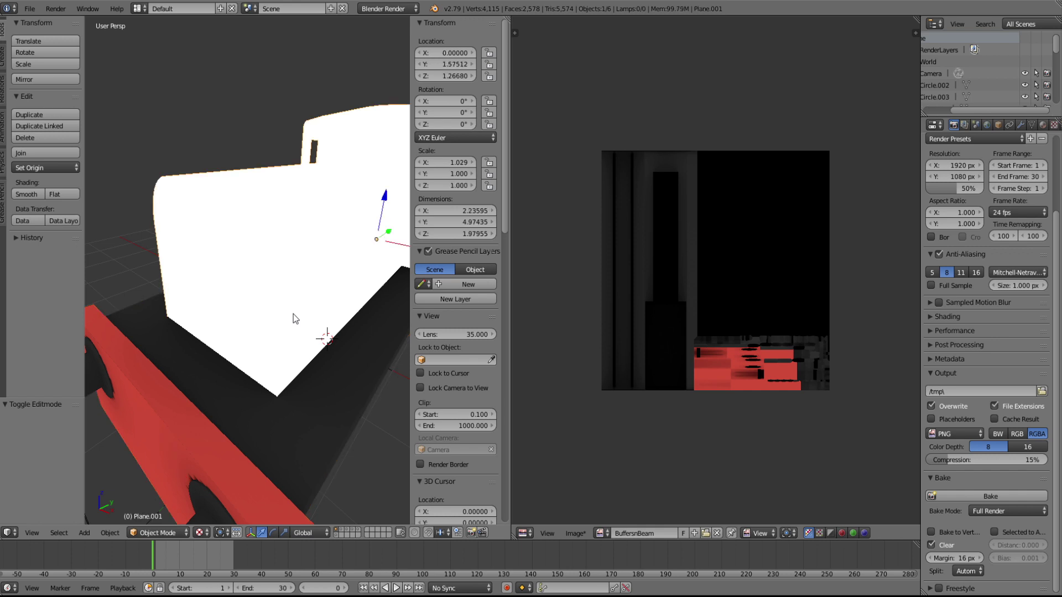
- Start the Screencast Keys display in the 3D view
{"action": "scroll", "coordinate": [465, 412], "scroll_direction": "down", "scroll_amount": 4}
{"action": "scroll", "coordinate": [460, 421], "scroll_direction": "down", "scroll_amount": 10}
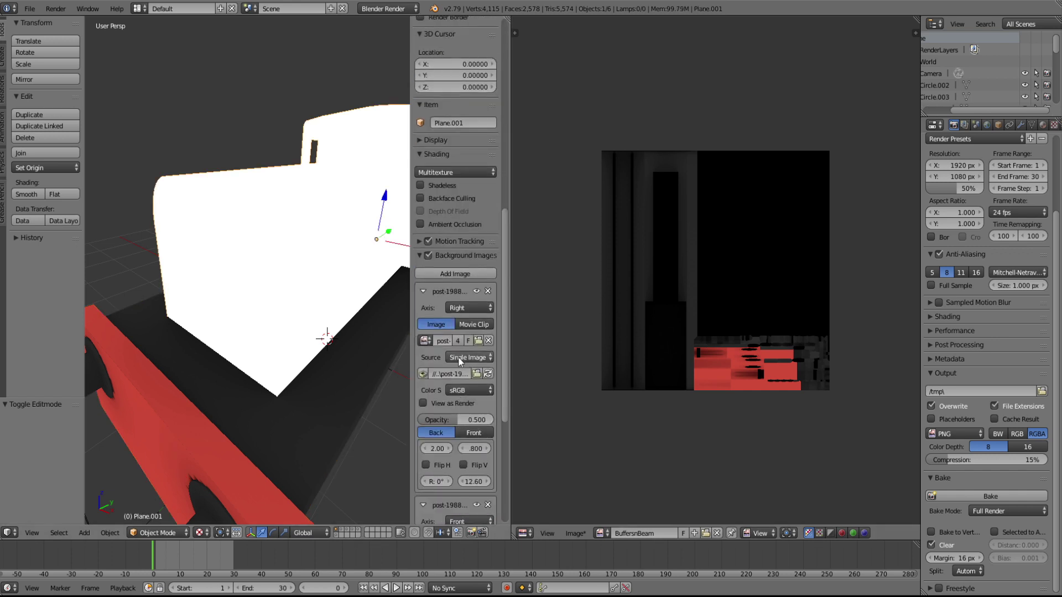
{"action": "scroll", "coordinate": [470, 367], "scroll_direction": "down", "scroll_amount": 10}
{"action": "left_click", "coordinate": [463, 513]}
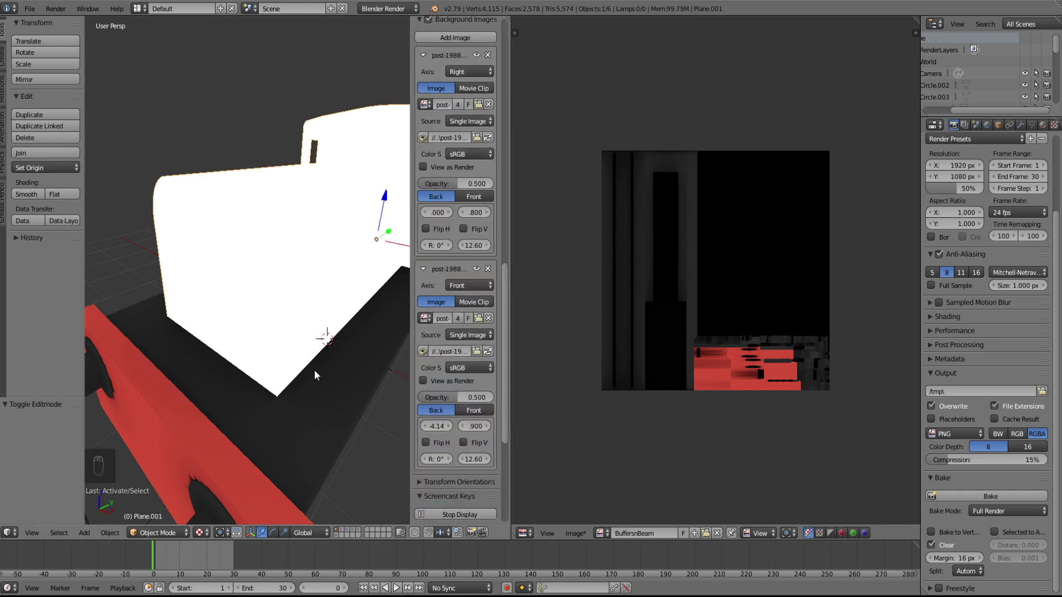
- Try joining the boiler and cab body with the buffers and beam object, and undo the join
{"action": "scroll", "coordinate": [313, 366], "scroll_direction": "down", "scroll_amount": 8}
{"action": "mouse_move", "coordinate": [317, 363]}
{"action": "middle_mouse_down"}
{"action": "mouse_move", "coordinate": [333, 362]}
{"action": "mouse_move", "coordinate": [308, 373]}
{"action": "mouse_move", "coordinate": [295, 362]}
{"action": "mouse_move", "coordinate": [310, 344]}
{"action": "middle_mouse_up"}
{"action": "scroll", "coordinate": [306, 374], "scroll_direction": "up", "scroll_amount": 5}
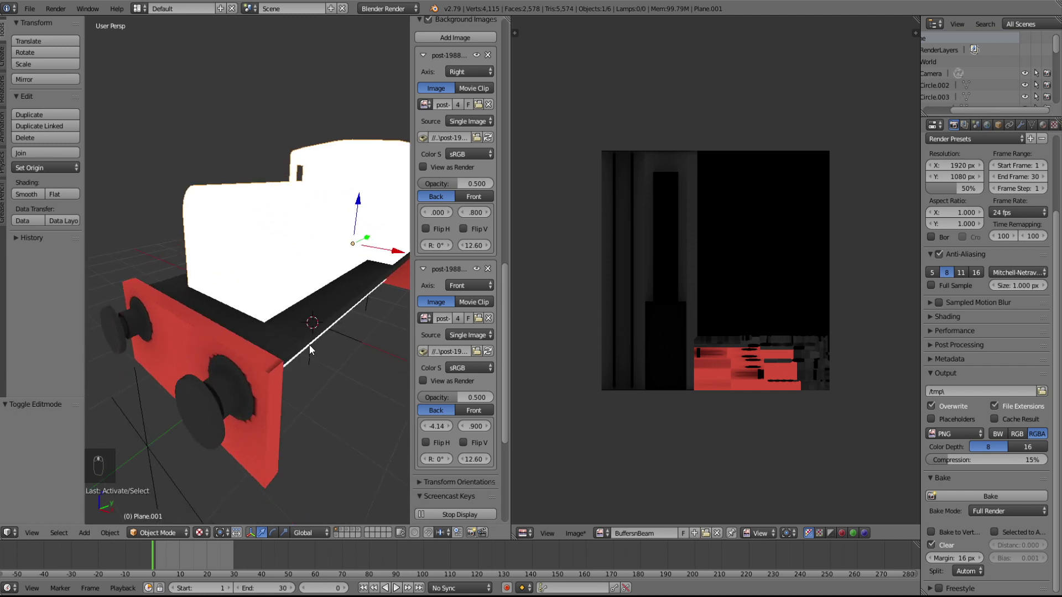
{"action": "right_click", "coordinate": [307, 338], "text": "shift"}
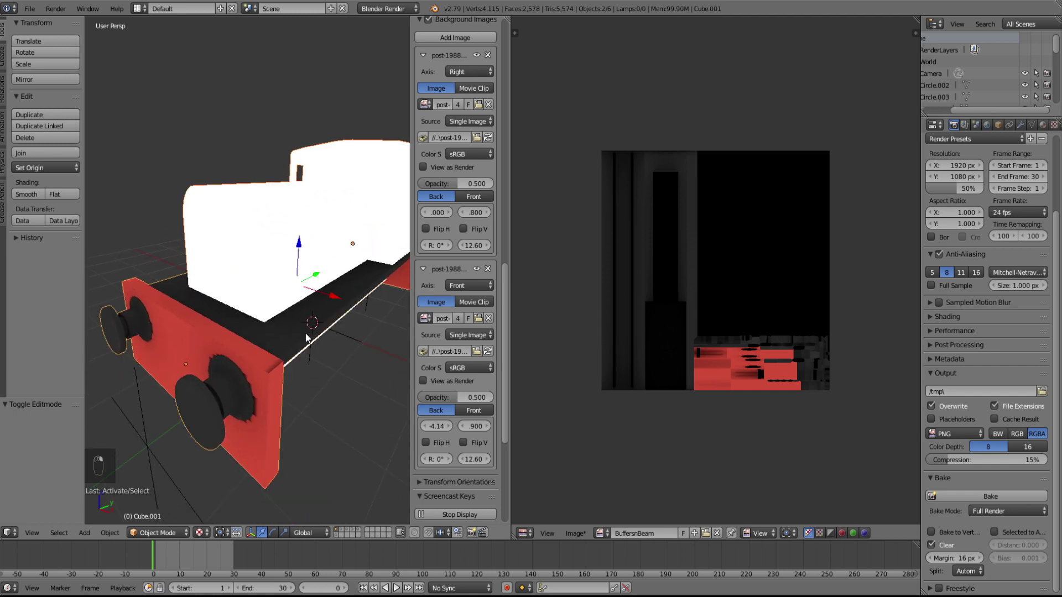
{"action": "key", "text": "ctrl+j"}
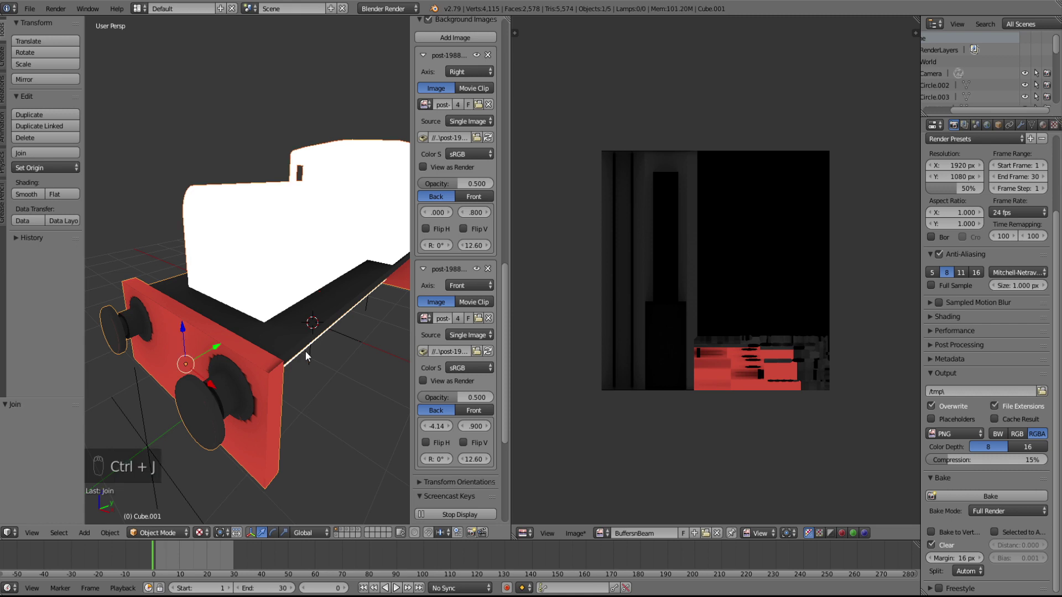
{"action": "key", "text": "ctrl+z"}
{"action": "middle_click_drag", "start_coordinate": [337, 420], "coordinate": [268, 371]}
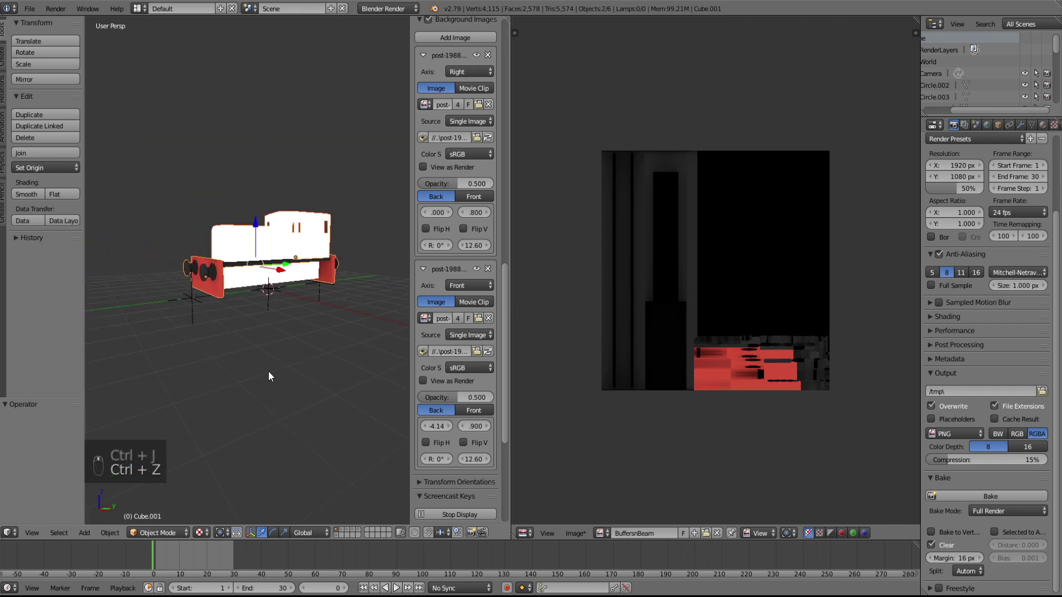
- Save the BuffersnBeam image of the buffers and beam object as a Targa file in the PBR Textures folder
{"action": "right_click", "coordinate": [210, 277]}
{"action": "middle_click_drag", "start_coordinate": [210, 277], "coordinate": [247, 308]}
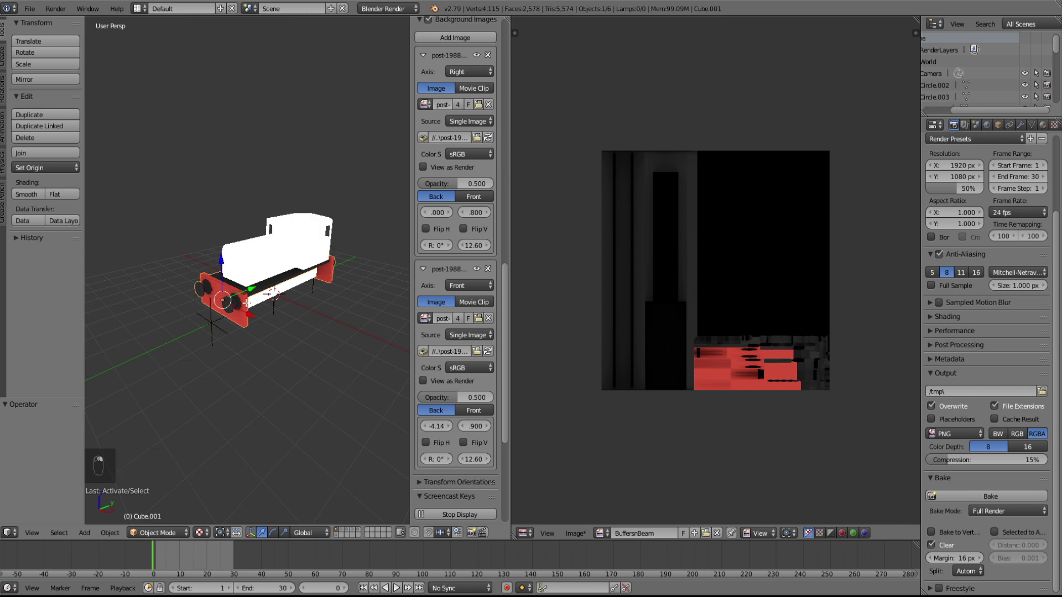
{"action": "key", "text": "Tab"}
{"action": "left_click", "coordinate": [603, 533]}
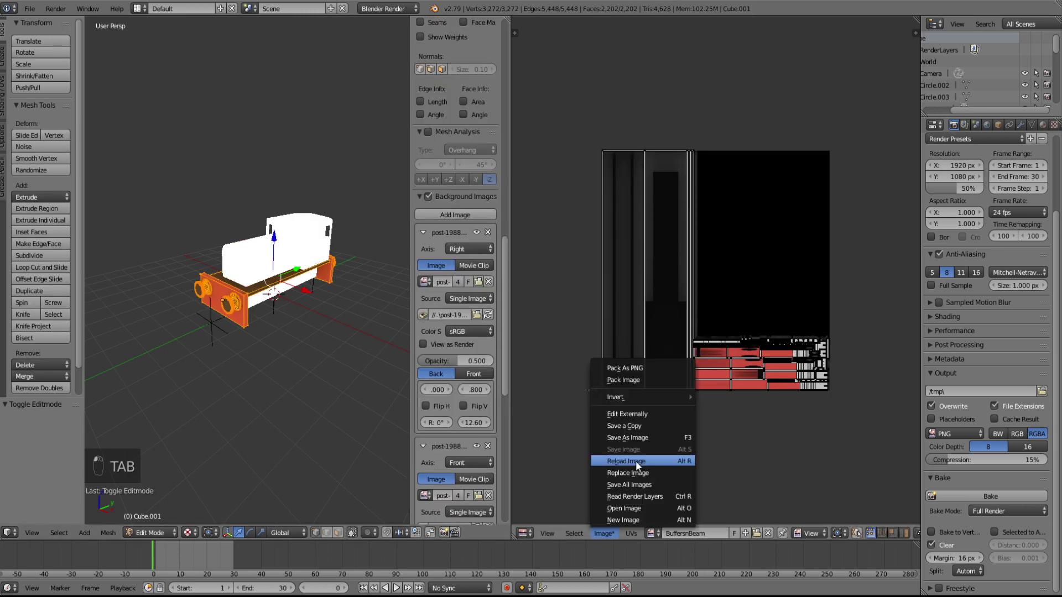
{"action": "left_click", "coordinate": [627, 439]}
{"action": "left_click", "coordinate": [44, 410]}
{"action": "left_click", "coordinate": [28, 384]}
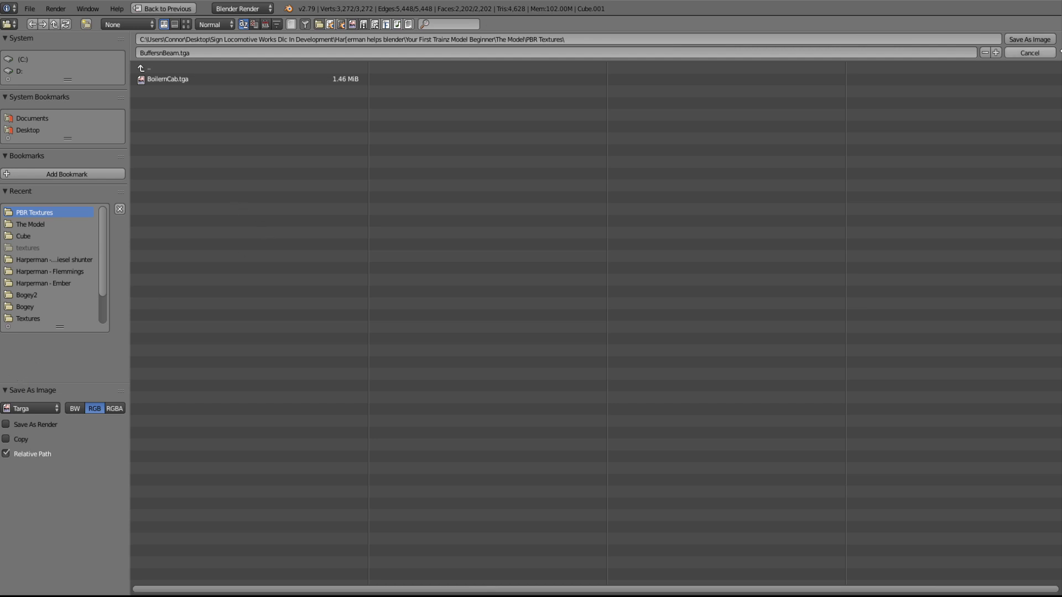
{"action": "left_click", "coordinate": [1018, 38]}
- Leave edit mode and inspect the textured buffers, beams and chassis from different angles
{"action": "scroll", "coordinate": [221, 260], "scroll_direction": "up", "scroll_amount": 5}
{"action": "scroll", "coordinate": [237, 265], "scroll_direction": "down", "scroll_amount": 3}
{"action": "middle_click_drag", "start_coordinate": [238, 266], "coordinate": [265, 309]}
{"action": "scroll", "coordinate": [275, 280], "scroll_direction": "up", "scroll_amount": 2}
{"action": "key", "text": "Tab"}
{"action": "scroll", "coordinate": [337, 294], "scroll_direction": "down", "scroll_amount": 3}
{"action": "middle_click_drag", "start_coordinate": [313, 337], "coordinate": [357, 317]}
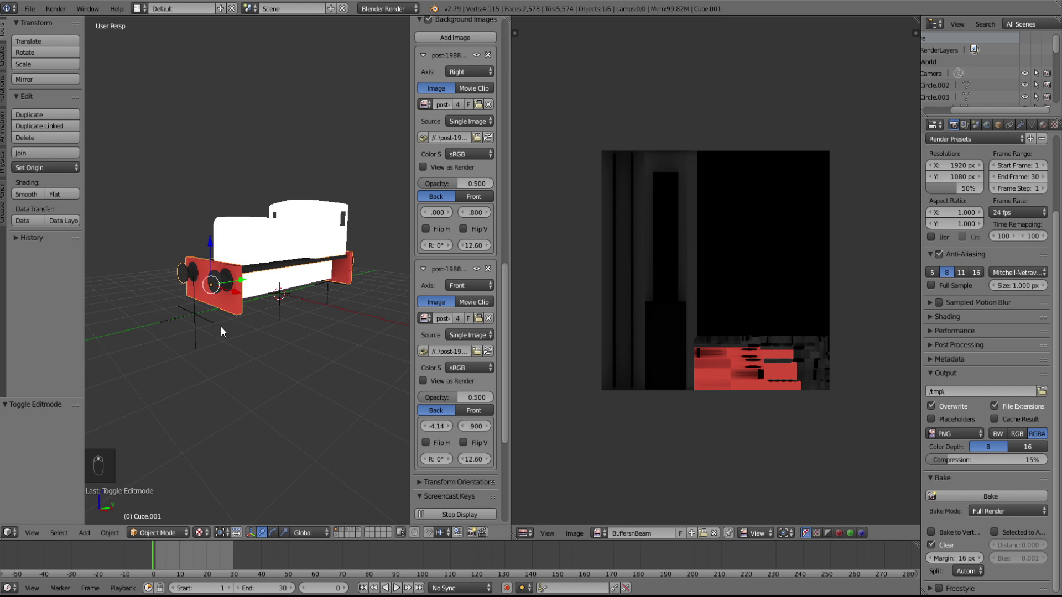
{"action": "middle_click_drag", "start_coordinate": [255, 327], "coordinate": [284, 327]}
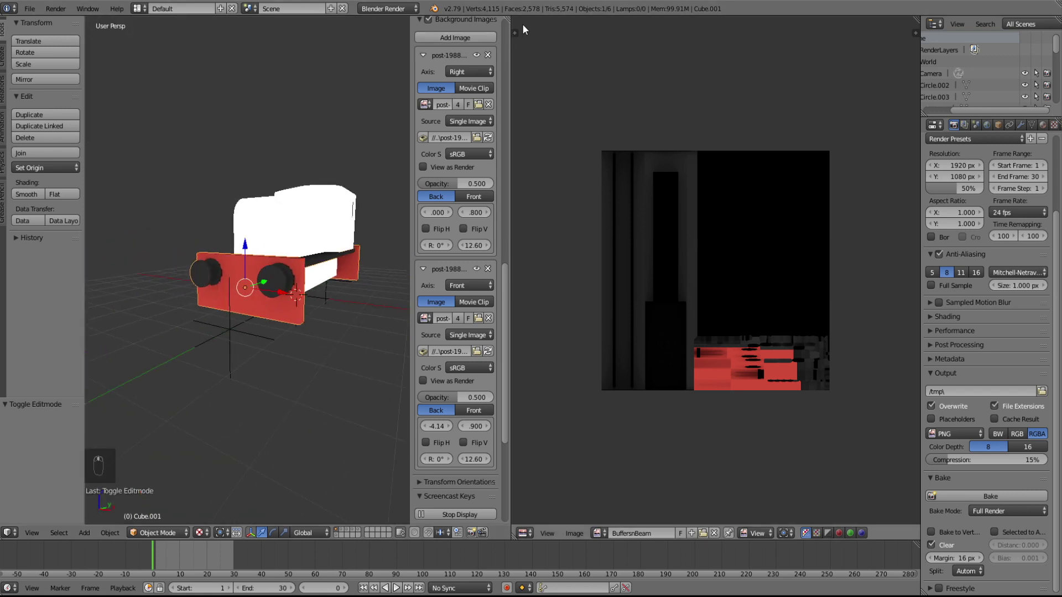
- Unlink the BuffersnBeam image from the mesh, merge the image editor back into the 3D view, and return to object mode
{"action": "key", "text": "Tab"}
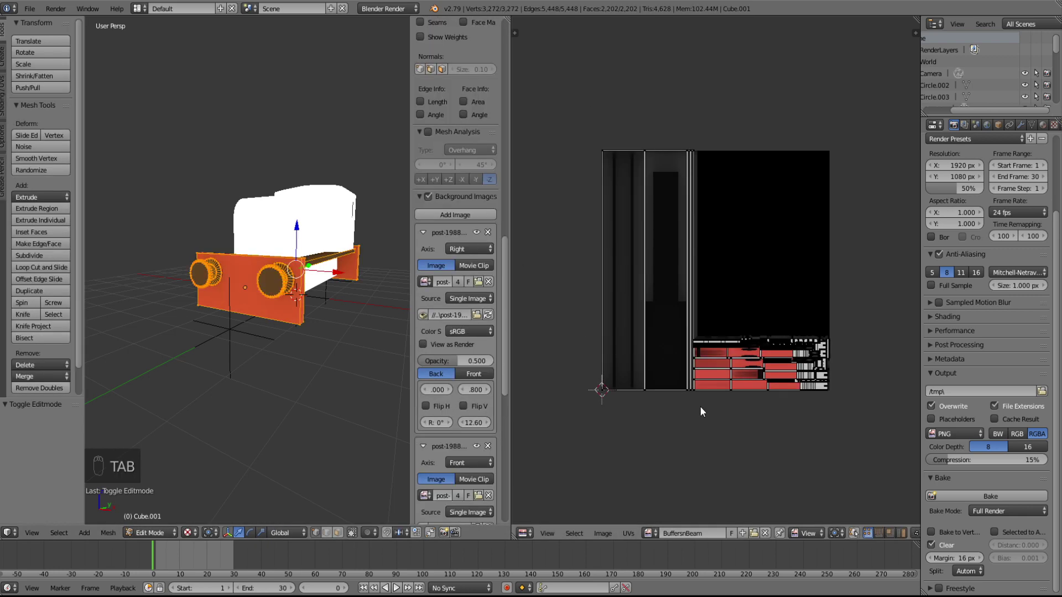
{"action": "left_click", "coordinate": [765, 533]}
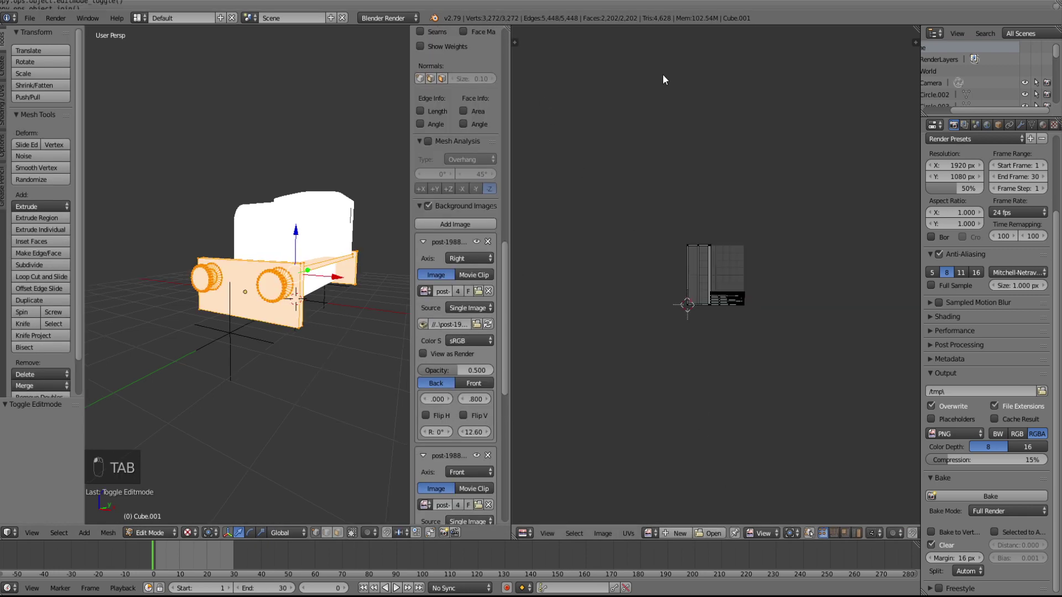
{"action": "left_click_drag", "start_coordinate": [508, 29], "coordinate": [625, 39]}
{"action": "key", "text": "Tab"}
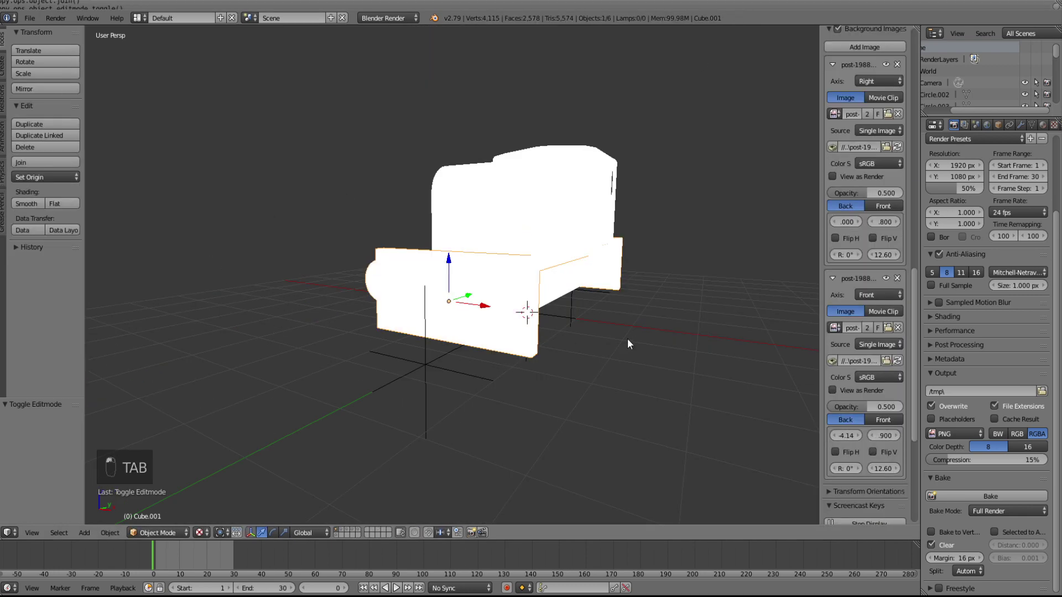
- Select the long lower side strip beneath the body and unwrap all its faces with Smart UV Project
{"action": "middle_click_drag", "start_coordinate": [628, 339], "coordinate": [557, 289]}
{"action": "right_click", "coordinate": [531, 259]}
{"action": "key", "text": "Tab"}
{"action": "middle_click_drag", "start_coordinate": [636, 361], "coordinate": [574, 424]}
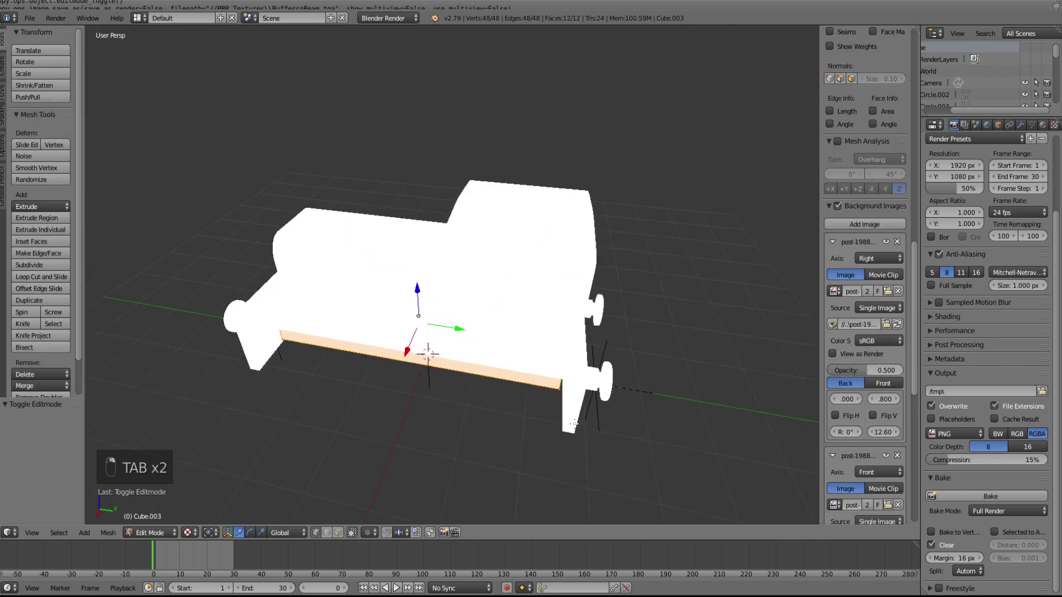
{"action": "key", "text": "a"}
{"action": "key", "text": "a"}
{"action": "key", "text": "a"}
{"action": "key", "text": "a"}
{"action": "key", "text": "a"}
{"action": "key", "text": "u"}
{"action": "left_click", "coordinate": [574, 426]}
{"action": "left_click", "coordinate": [575, 516]}
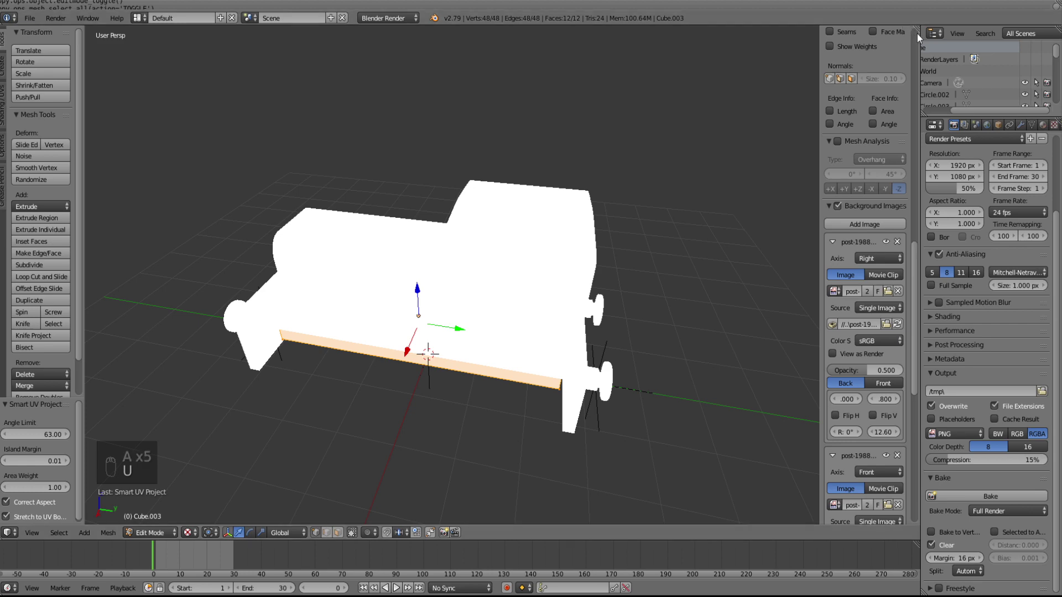
- Split the 3D view to add a UV/Image Editor for the lower strip's UVs and unlink the Render Result image
{"action": "left_click_drag", "start_coordinate": [914, 28], "coordinate": [439, 112]}
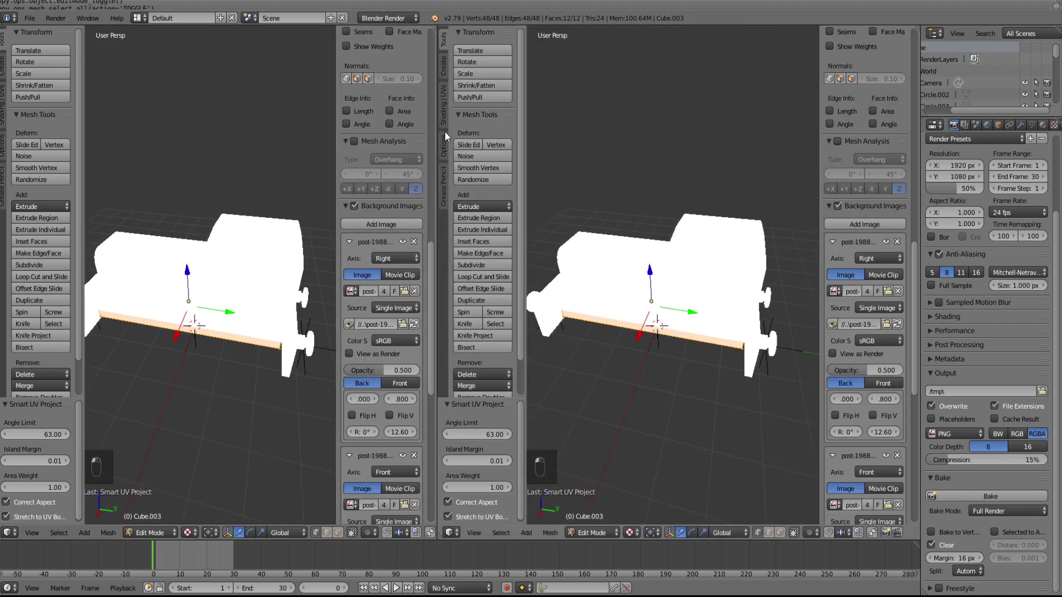
{"action": "left_click", "coordinate": [453, 533]}
{"action": "left_click", "coordinate": [482, 441]}
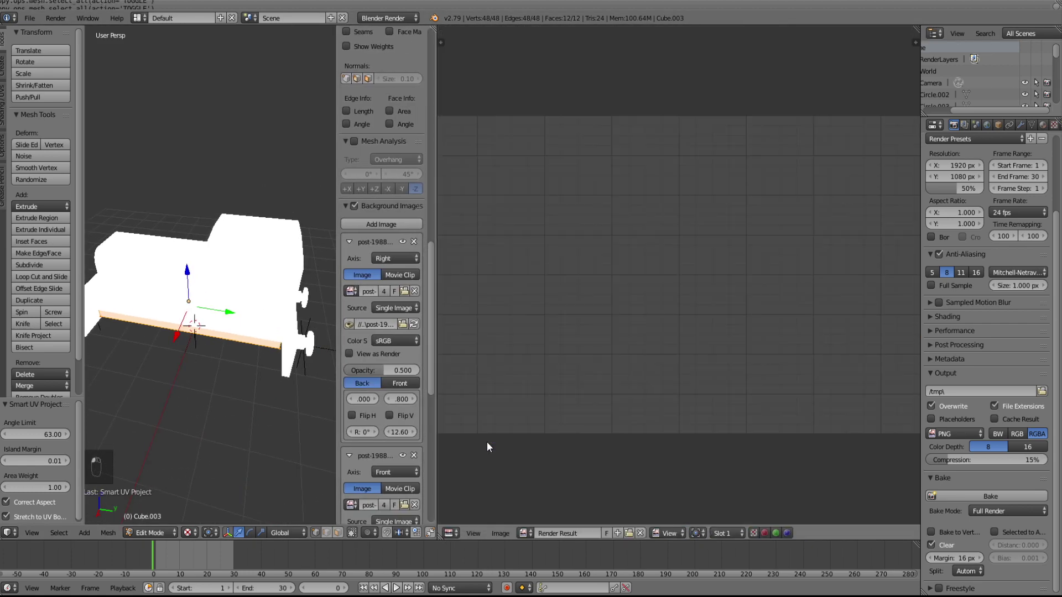
{"action": "left_click", "coordinate": [641, 533]}
- Create a blank 1024 × 1024 px image named "lower reigone" and start a full render bake onto it
{"action": "left_click", "coordinate": [606, 536]}
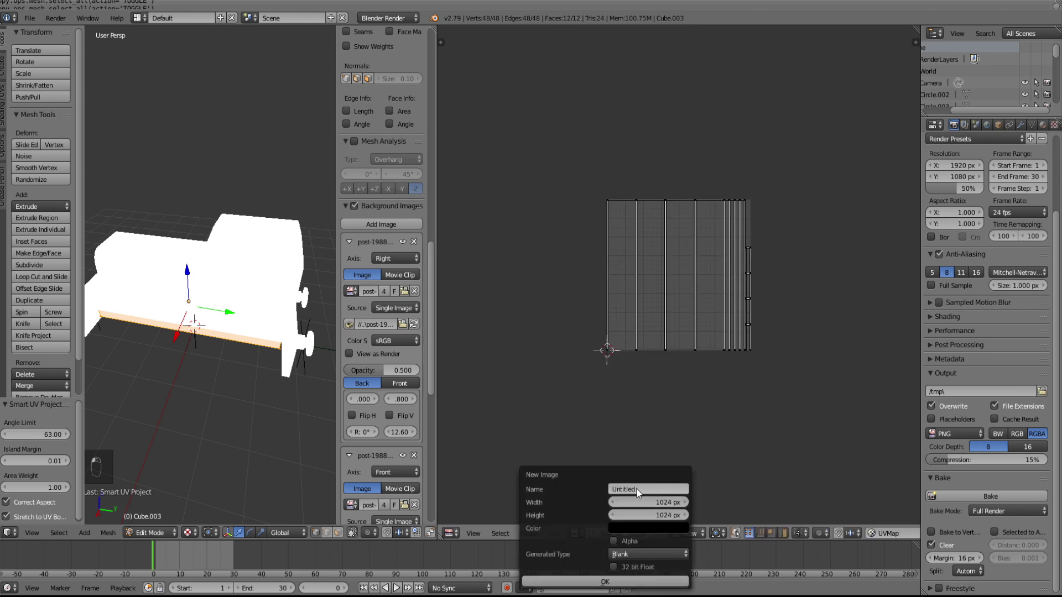
{"action": "key", "text": "BackSpace"}
{"action": "type", "text": "lower regio"}
{"action": "type", "text": "ne"}
{"action": "left_click", "coordinate": [664, 581]}
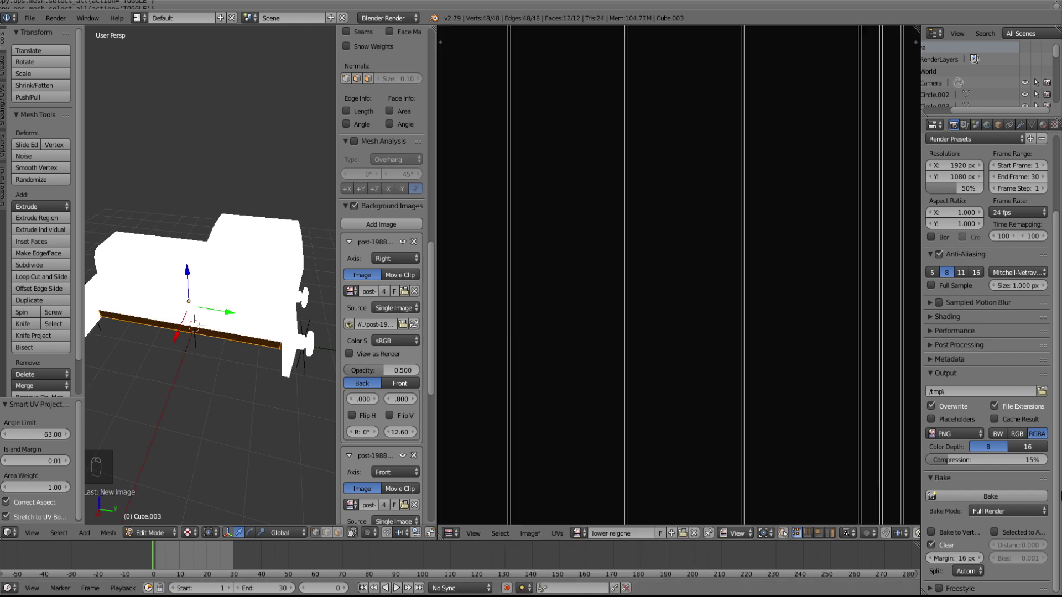
{"action": "left_click", "coordinate": [1015, 495]}
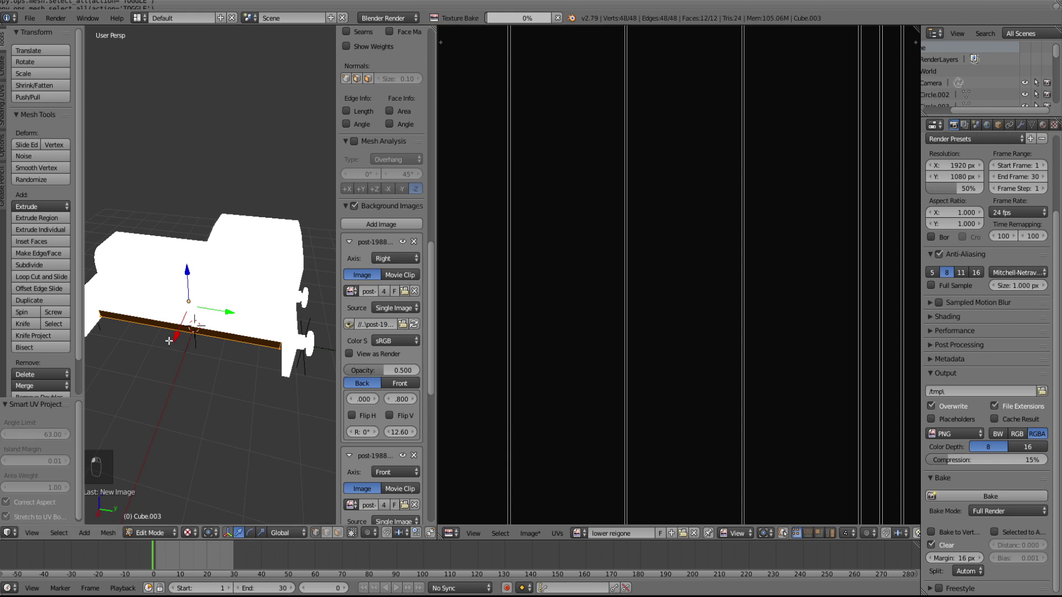
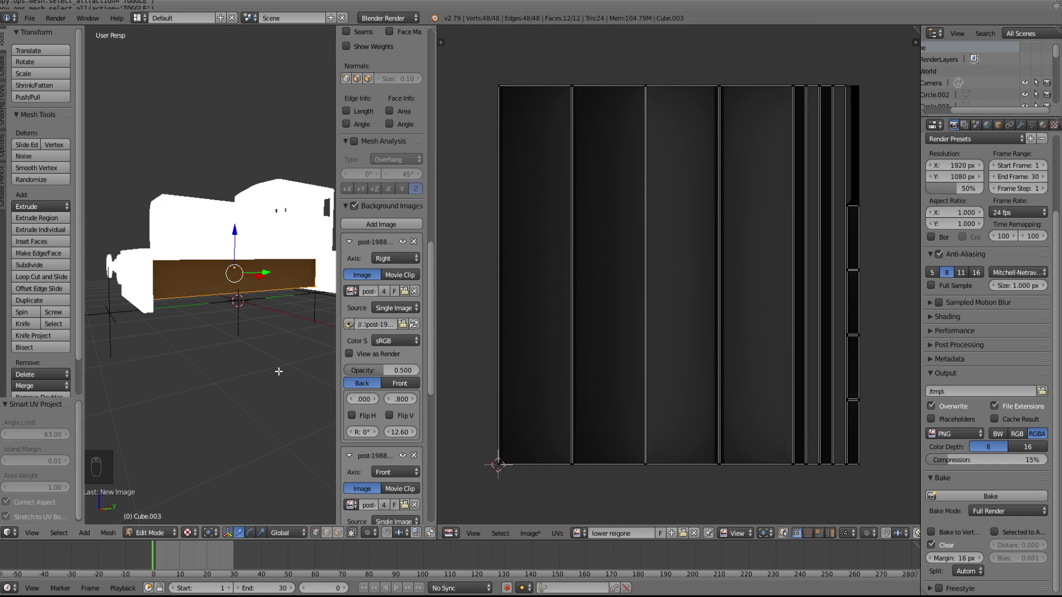
- Return the lower strip to object mode and save its baked image as the Targa file "lower reigone" in the PBR Textures folder
{"action": "key", "text": "Tab"}
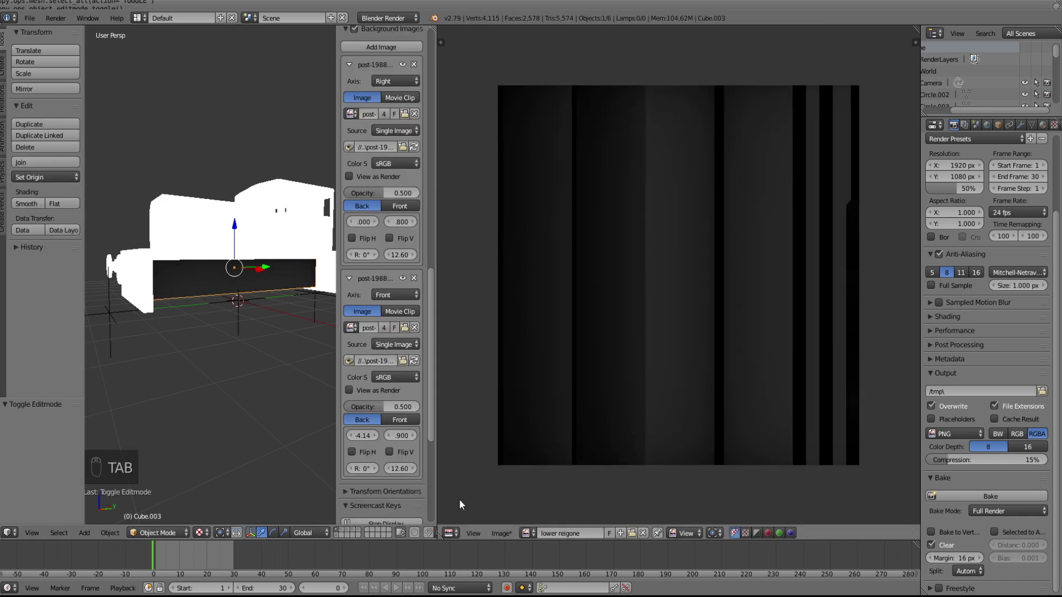
{"action": "left_click", "coordinate": [502, 532]}
{"action": "left_click", "coordinate": [516, 436]}
{"action": "left_click", "coordinate": [31, 409]}
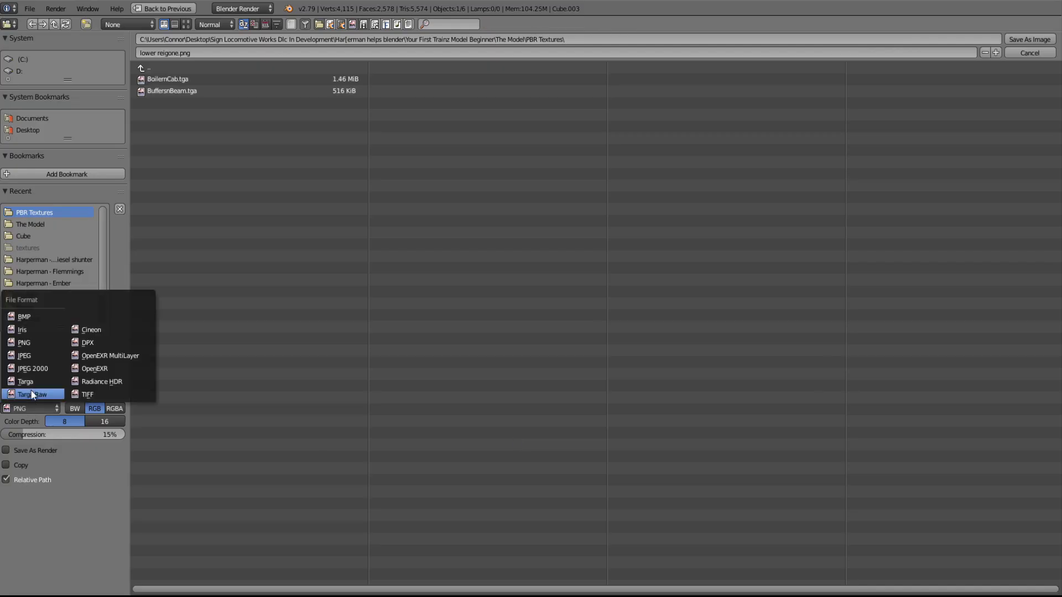
{"action": "left_click", "coordinate": [32, 394]}
{"action": "key", "text": "Return"}
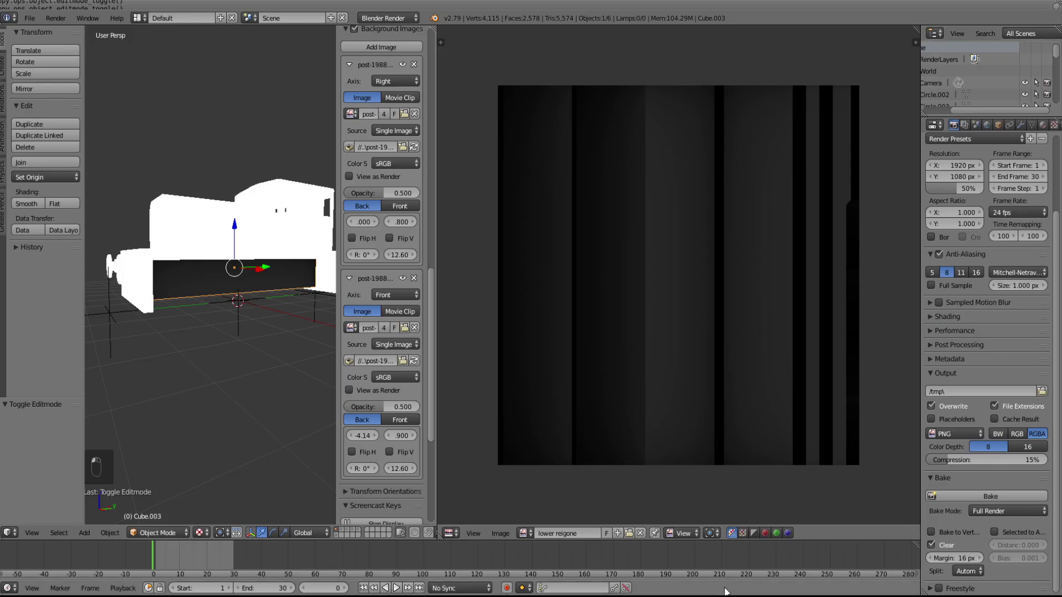
- Unlink the lower reigone image from the mesh, merge the image editor back into the 3D view, and return to object mode
{"action": "key", "text": "Tab"}
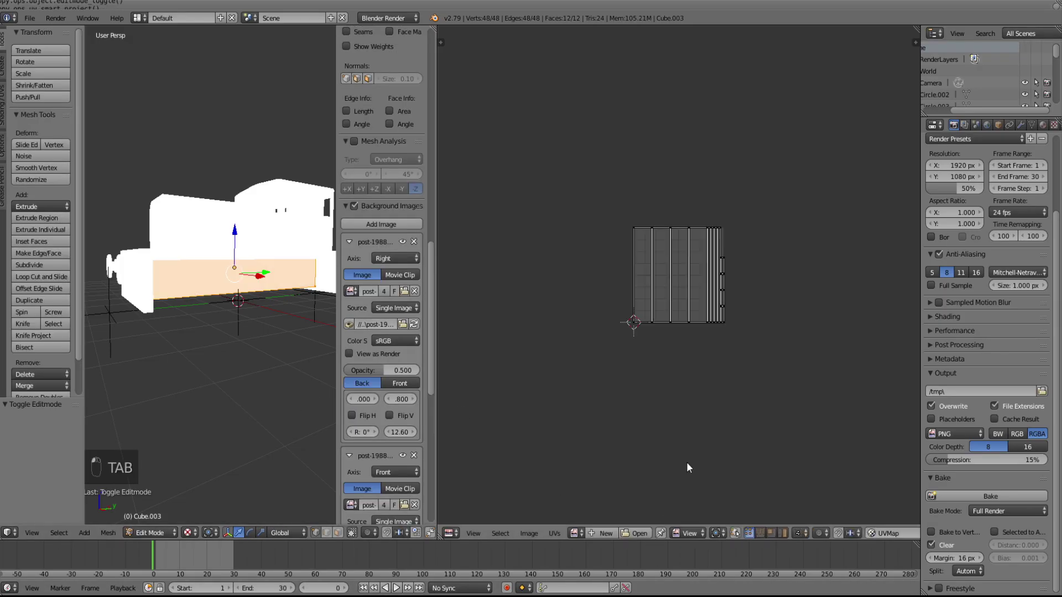
{"action": "left_click_drag", "start_coordinate": [434, 28], "coordinate": [690, 150]}
{"action": "key", "text": "Tab"}
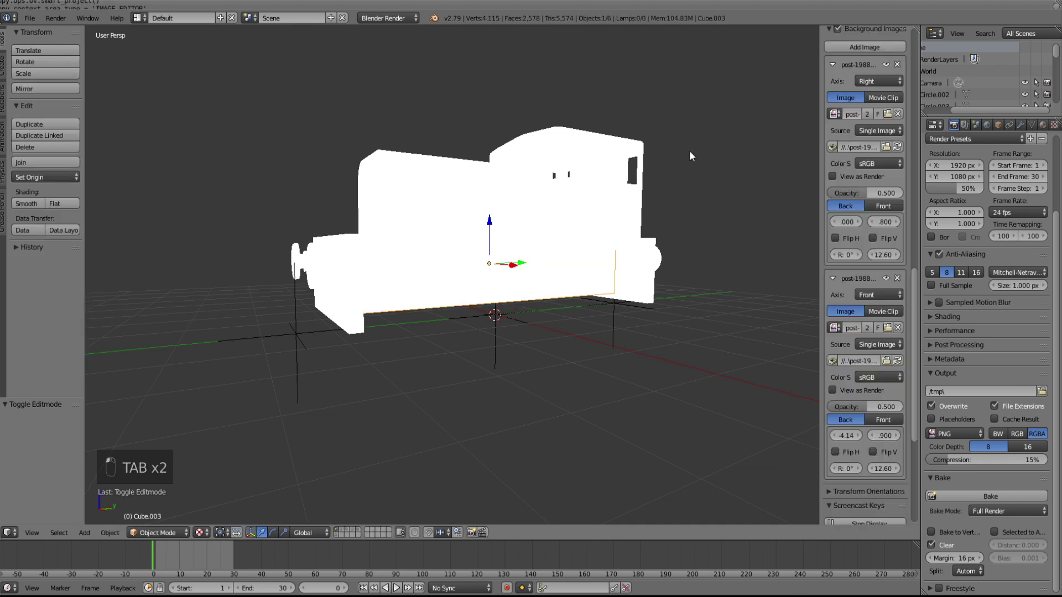
- Select the boiler and cab mesh, remove both of its material slots, and give it a new material
{"action": "middle_click_drag", "start_coordinate": [637, 174], "coordinate": [365, 315]}
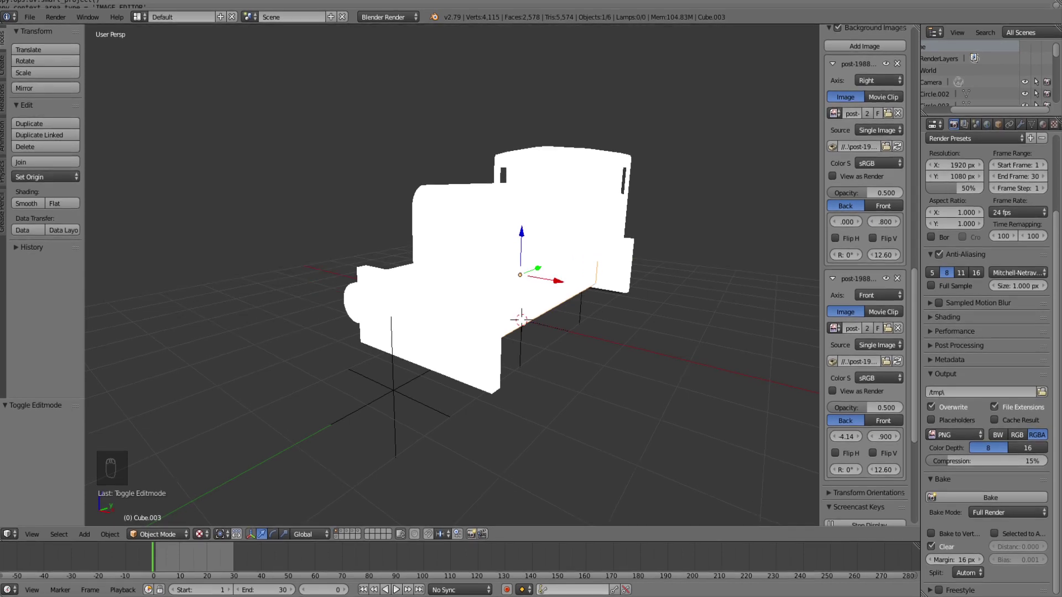
{"action": "right_click", "coordinate": [470, 254]}
{"action": "middle_click_drag", "start_coordinate": [632, 274], "coordinate": [629, 304]}
{"action": "left_click", "coordinate": [1043, 125]}
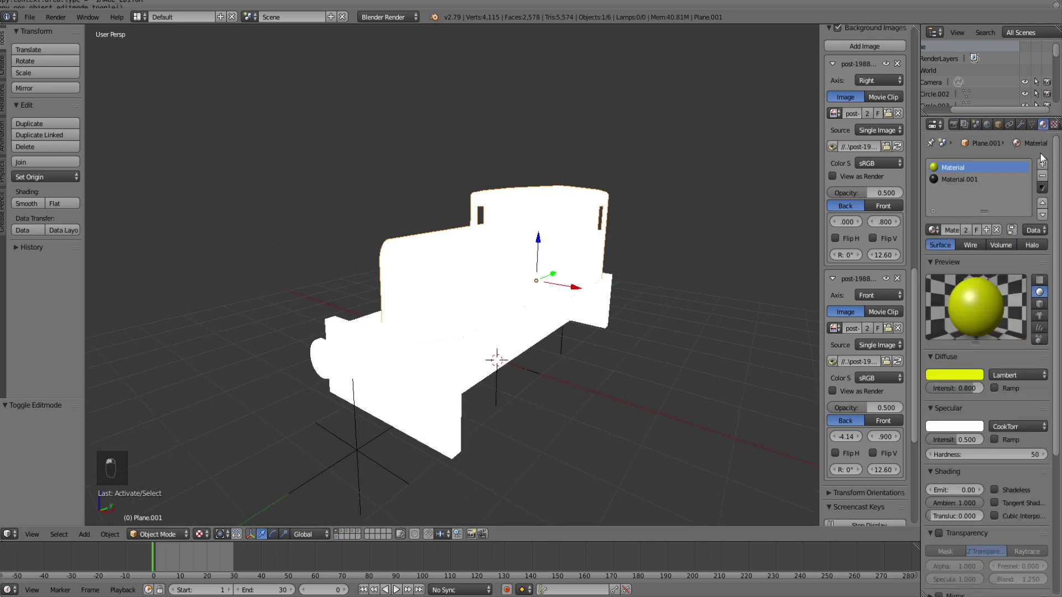
{"action": "left_click", "coordinate": [1042, 176]}
{"action": "left_click", "coordinate": [1042, 176]}
{"action": "left_click", "coordinate": [953, 202]}
- Rename the boiler and cab's new material as boiler.m.pbrmetal
{"action": "double_click", "coordinate": [948, 166]}
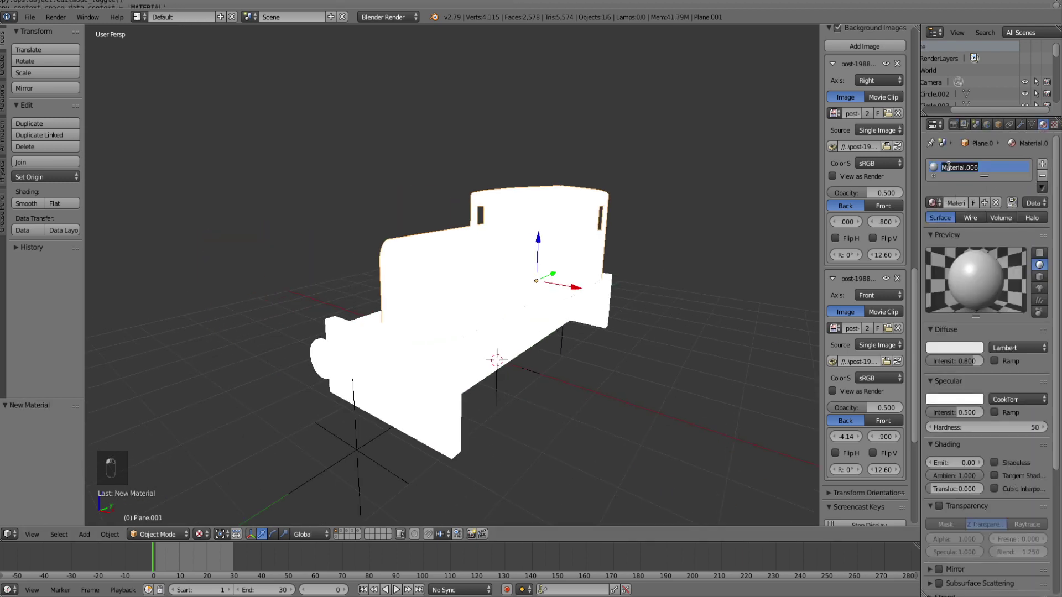
{"action": "key", "text": "BackSpace"}
{"action": "type", "text": "boiler.m.pbnr"}
{"action": "key", "text": "BackSpace"}
{"action": "key", "text": "BackSpace"}
{"action": "type", "text": "rmeta"}
{"action": "key", "text": "Return"}
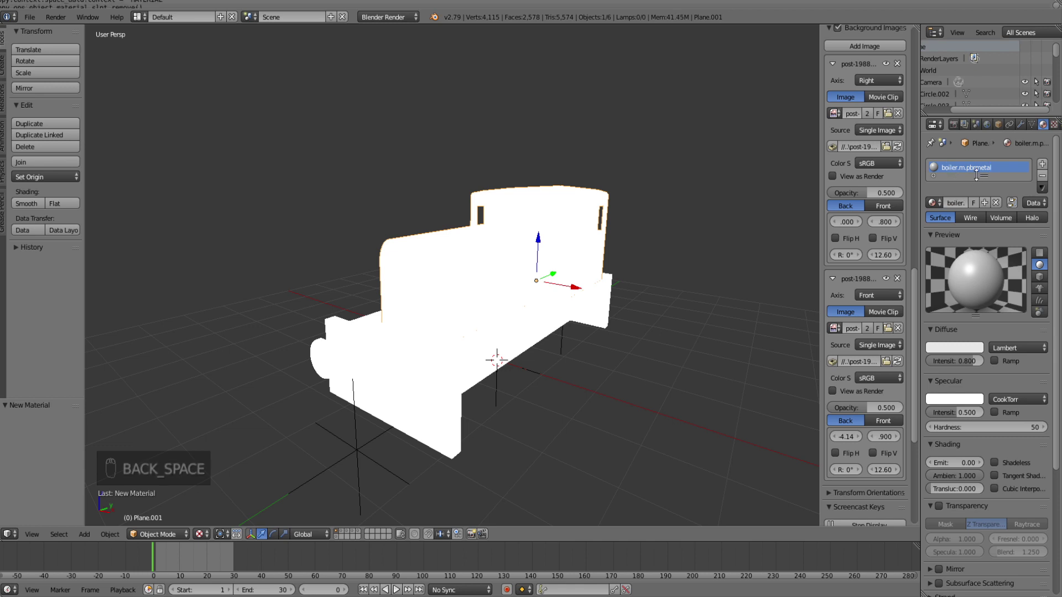
- Add a texture to boiler.m.pbrmetal, load boilerncab_albedo.tga from the PBR Textures folder, and turn off the image's alpha use
{"action": "left_click", "coordinate": [1054, 124]}
{"action": "left_click", "coordinate": [984, 253]}
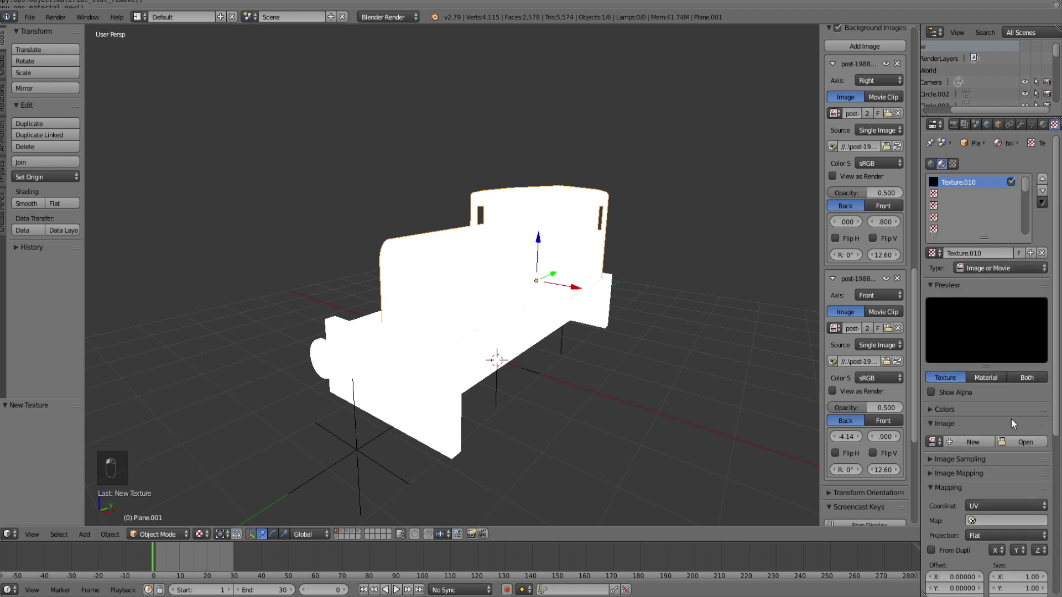
{"action": "left_click", "coordinate": [1016, 439]}
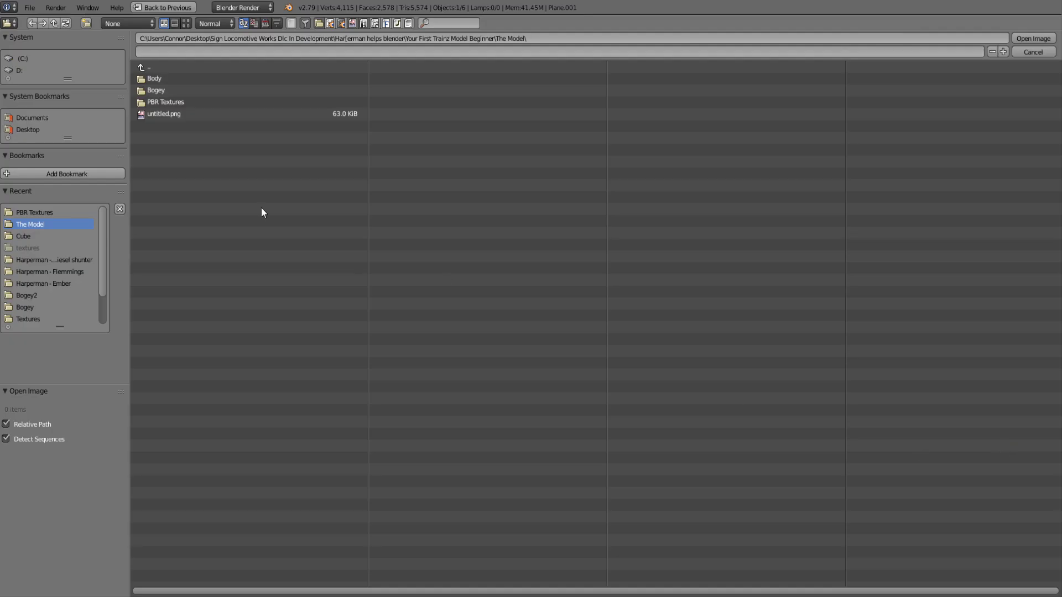
{"action": "left_click", "coordinate": [165, 102]}
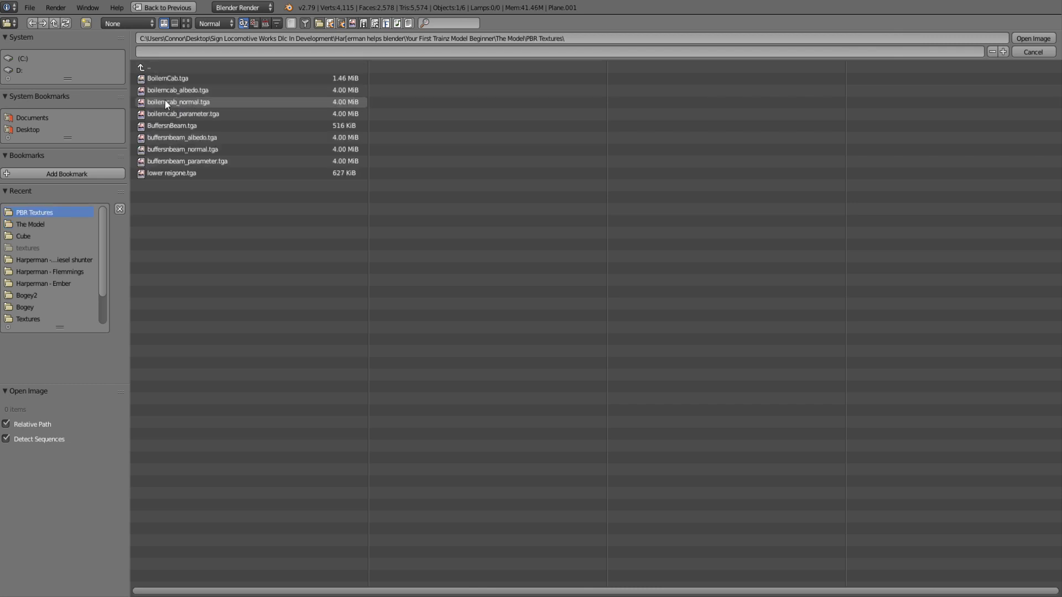
{"action": "double_click", "coordinate": [169, 90]}
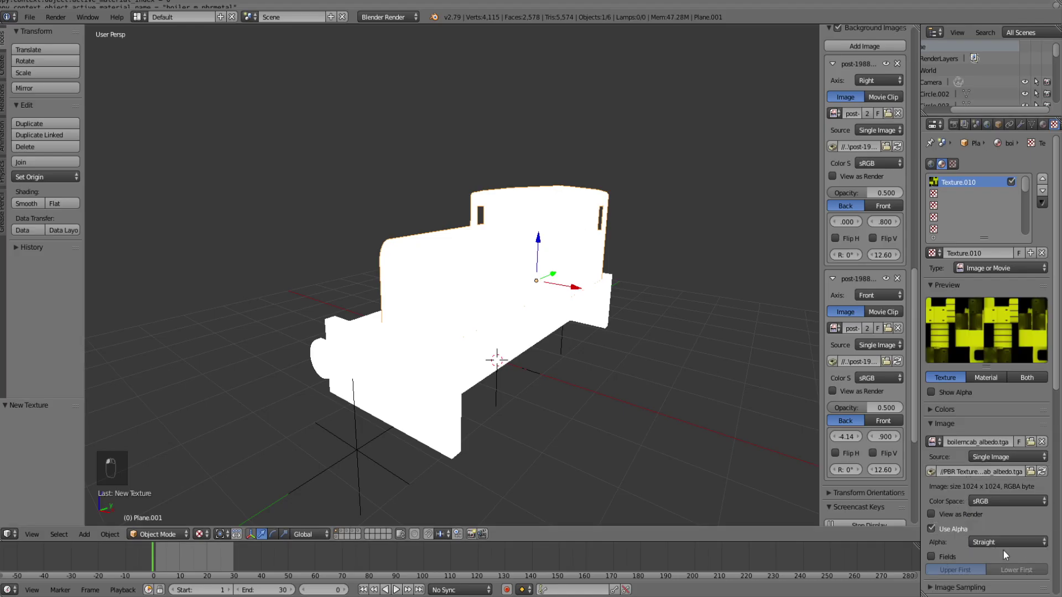
- Add a second texture using boilerncab_normal.tga and make it influence the normals instead of the diffuse colour
{"action": "left_click", "coordinate": [947, 193]}
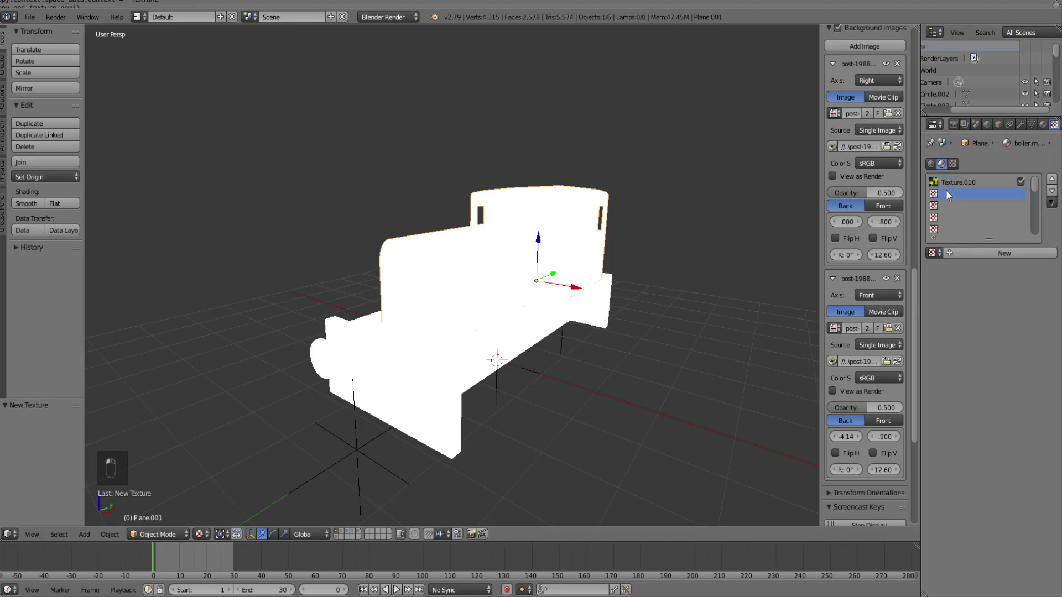
{"action": "left_click", "coordinate": [990, 250]}
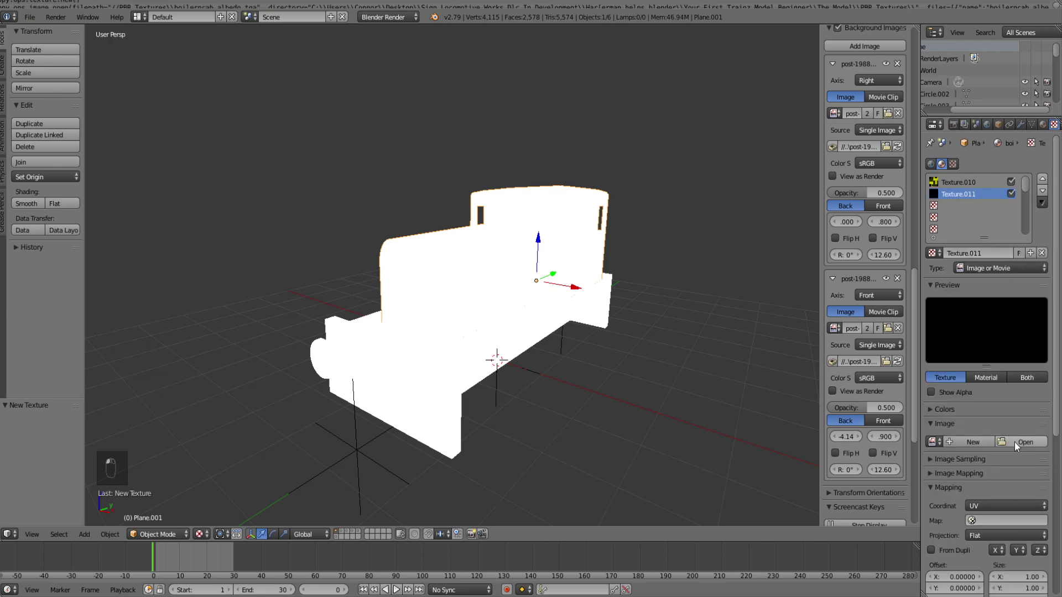
{"action": "left_click", "coordinate": [1015, 443]}
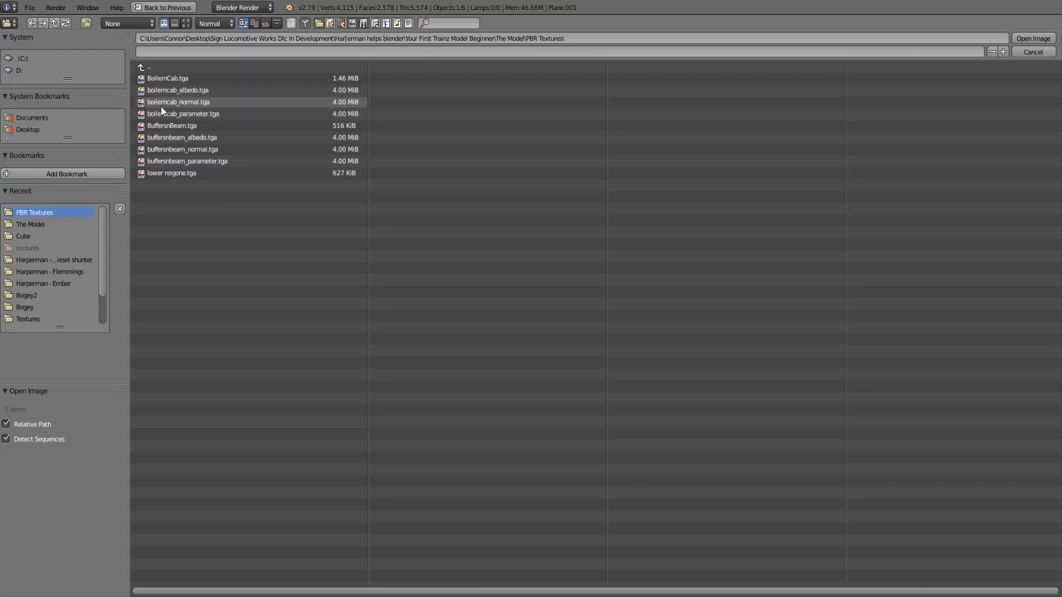
{"action": "double_click", "coordinate": [194, 102]}
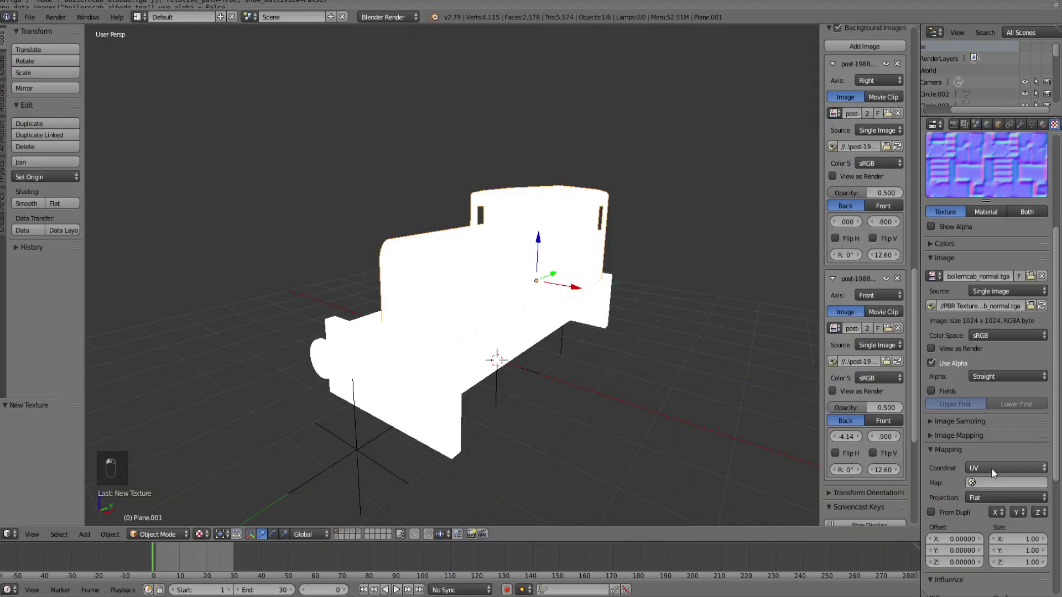
{"action": "scroll", "coordinate": [991, 468], "scroll_direction": "down", "scroll_amount": 8}
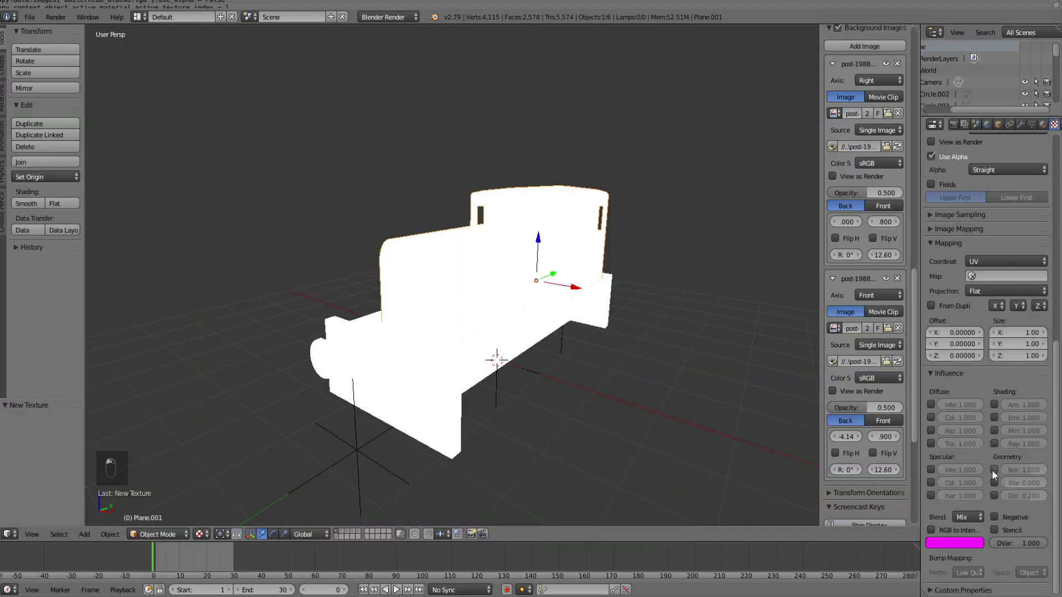
{"action": "scroll", "coordinate": [991, 470], "scroll_direction": "up", "scroll_amount": 10}
{"action": "scroll", "coordinate": [937, 261], "scroll_direction": "up", "scroll_amount": 3}
- Add a third texture using boilerncab_parameter.tga and make it influence specular hardness instead of the diffuse colour
{"action": "left_click", "coordinate": [944, 205]}
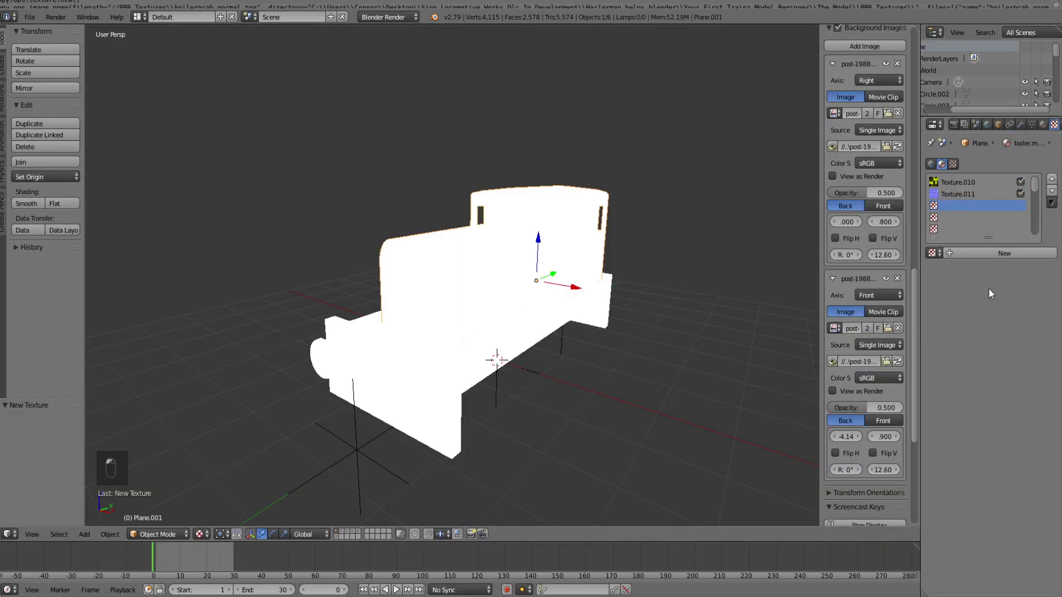
{"action": "left_click", "coordinate": [985, 252]}
{"action": "left_click", "coordinate": [1016, 441]}
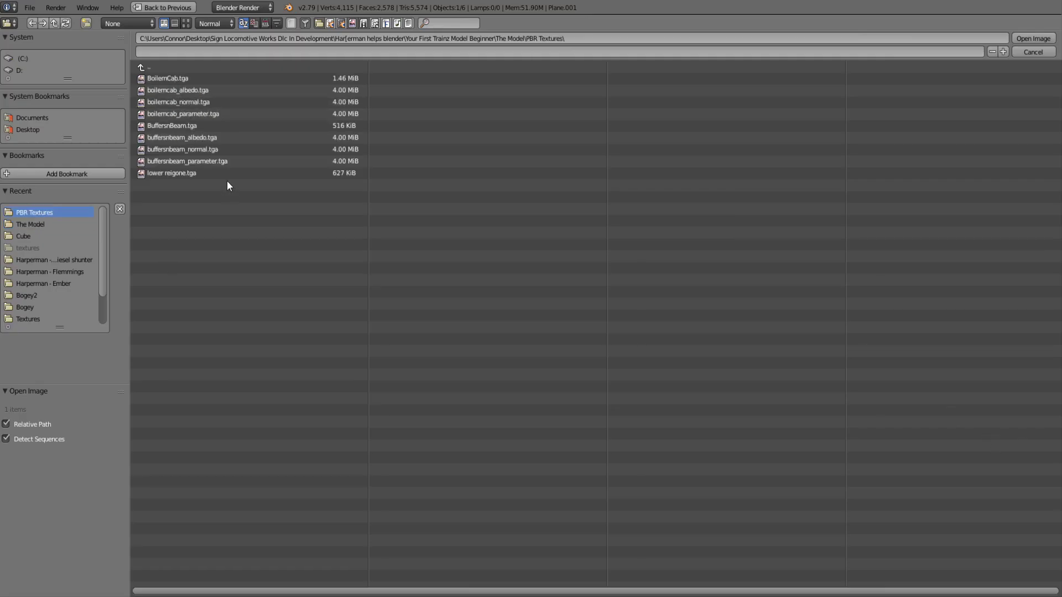
{"action": "left_click", "coordinate": [196, 115]}
{"action": "double_click", "coordinate": [197, 117]}
{"action": "scroll", "coordinate": [945, 460], "scroll_direction": "down", "scroll_amount": 10}
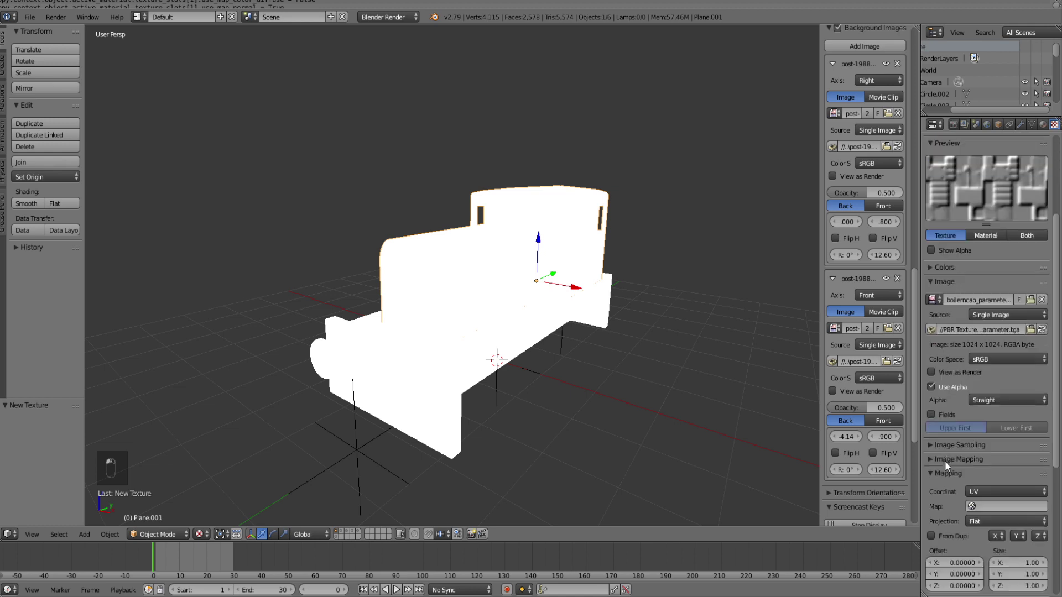
{"action": "left_click", "coordinate": [932, 419]}
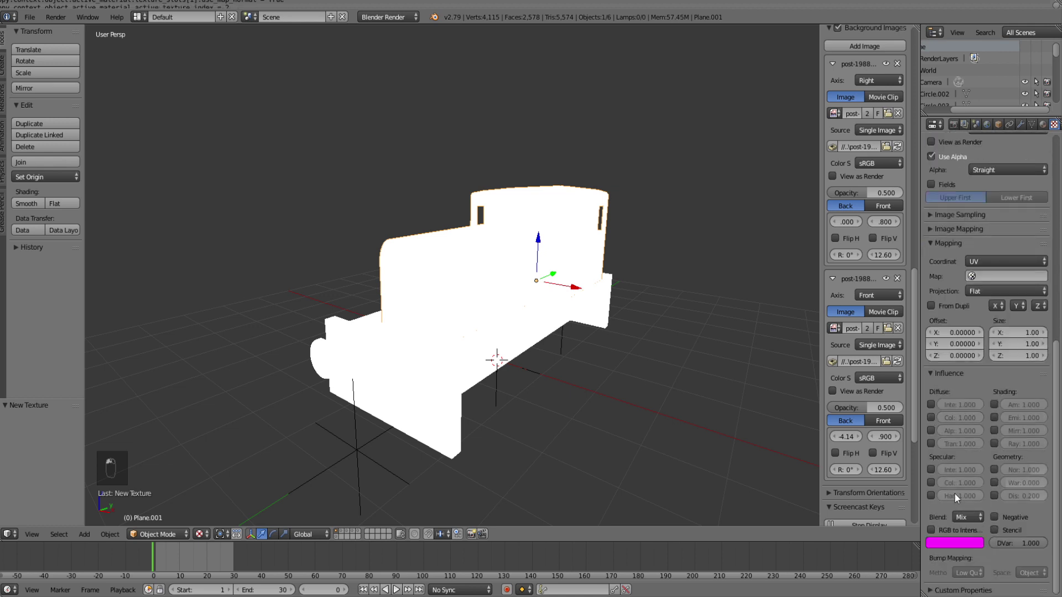
{"action": "left_click", "coordinate": [932, 496]}
{"action": "scroll", "coordinate": [1011, 468], "scroll_direction": "up", "scroll_amount": 10}
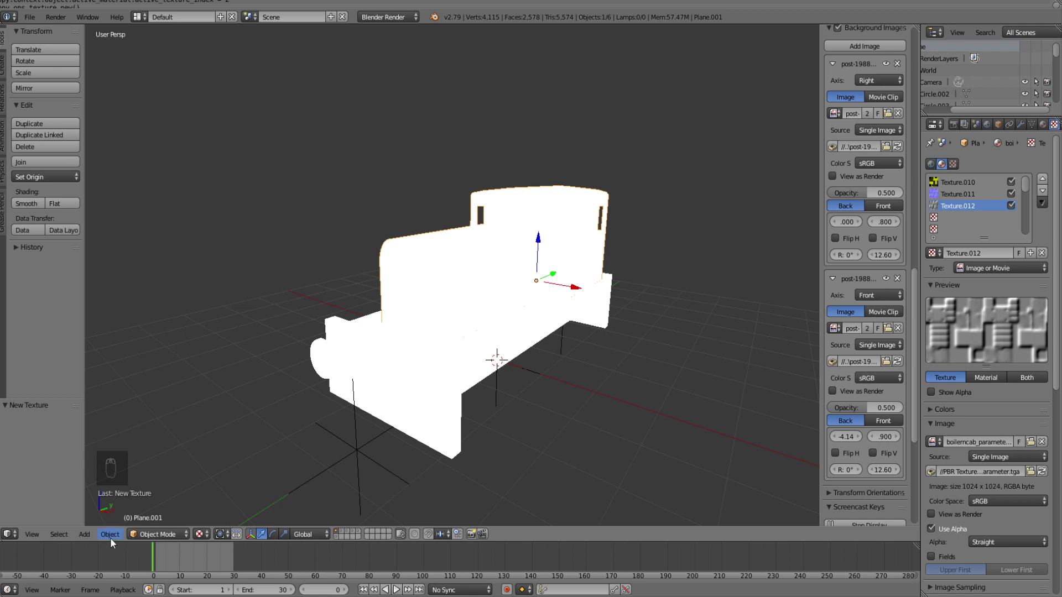
- Show the lamps' layer together with the model's layer and set the viewport shading to Material
{"action": "left_click", "coordinate": [344, 531]}
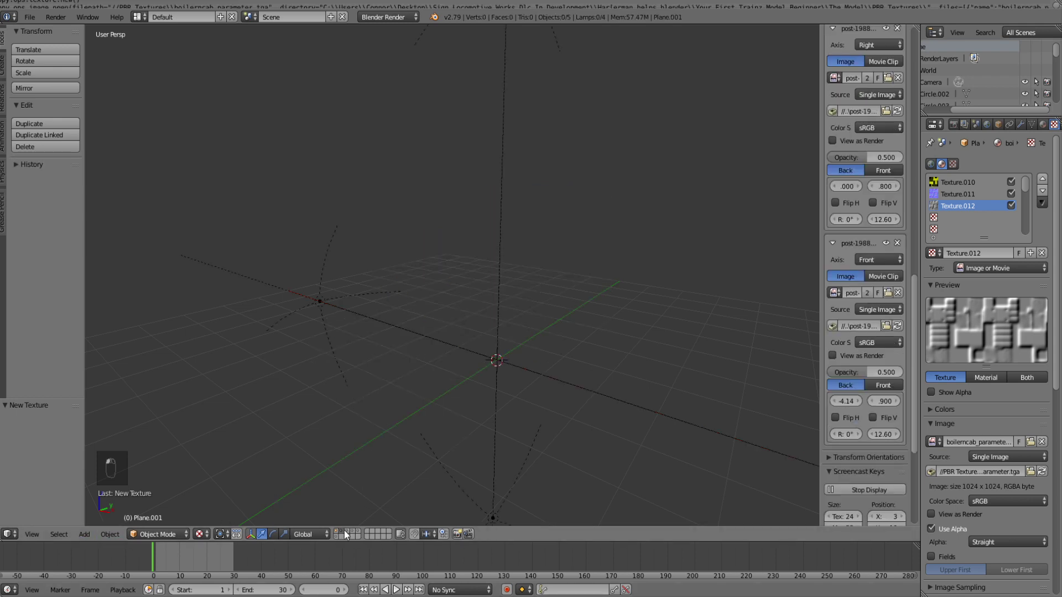
{"action": "left_click", "coordinate": [337, 531], "text": "shift"}
{"action": "key", "text": "z"}
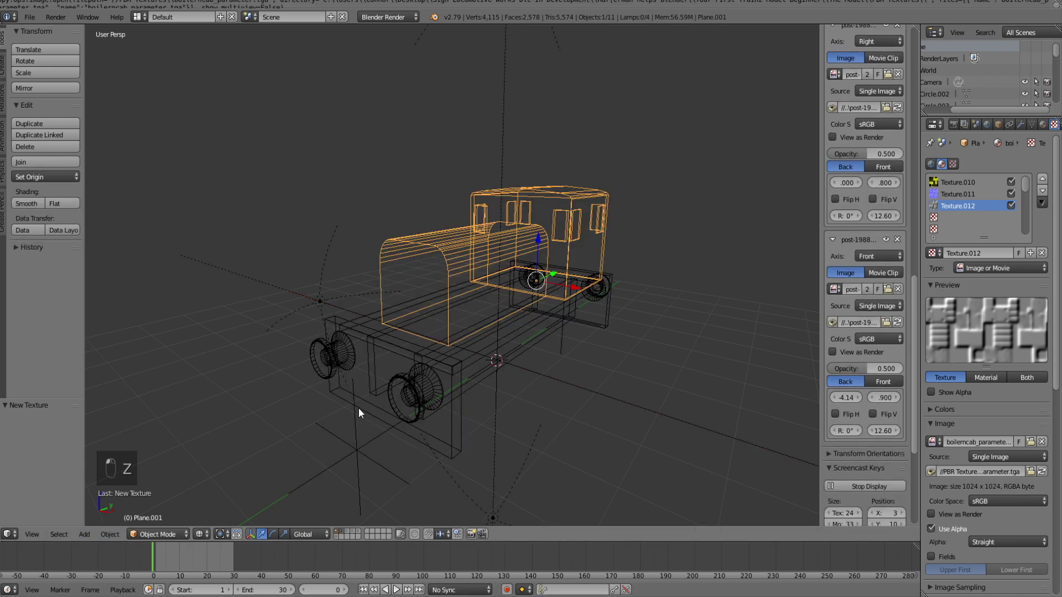
{"action": "key", "text": "z"}
{"action": "left_click", "coordinate": [199, 534]}
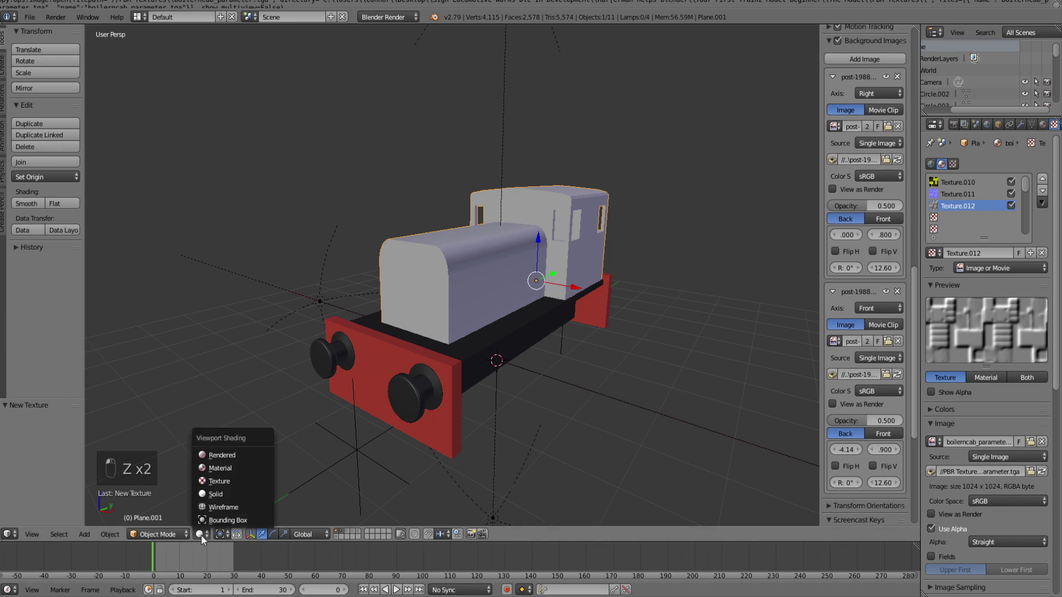
{"action": "left_click", "coordinate": [220, 466]}
{"action": "middle_click_drag", "start_coordinate": [692, 424], "coordinate": [563, 350]}
{"action": "scroll", "coordinate": [666, 441], "scroll_direction": "up", "scroll_amount": 6}
{"action": "scroll", "coordinate": [668, 440], "scroll_direction": "down", "scroll_amount": 8}
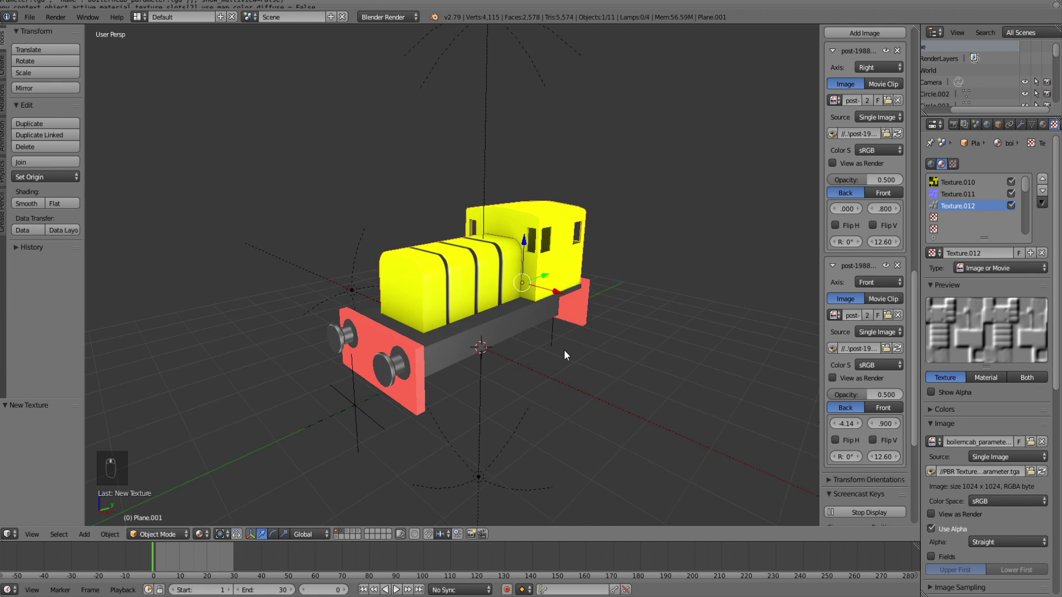
{"action": "scroll", "coordinate": [563, 350], "scroll_direction": "up", "scroll_amount": 2}
- Select the buffers and beam mesh and remove all of its material slots
{"action": "right_click", "coordinate": [426, 402]}
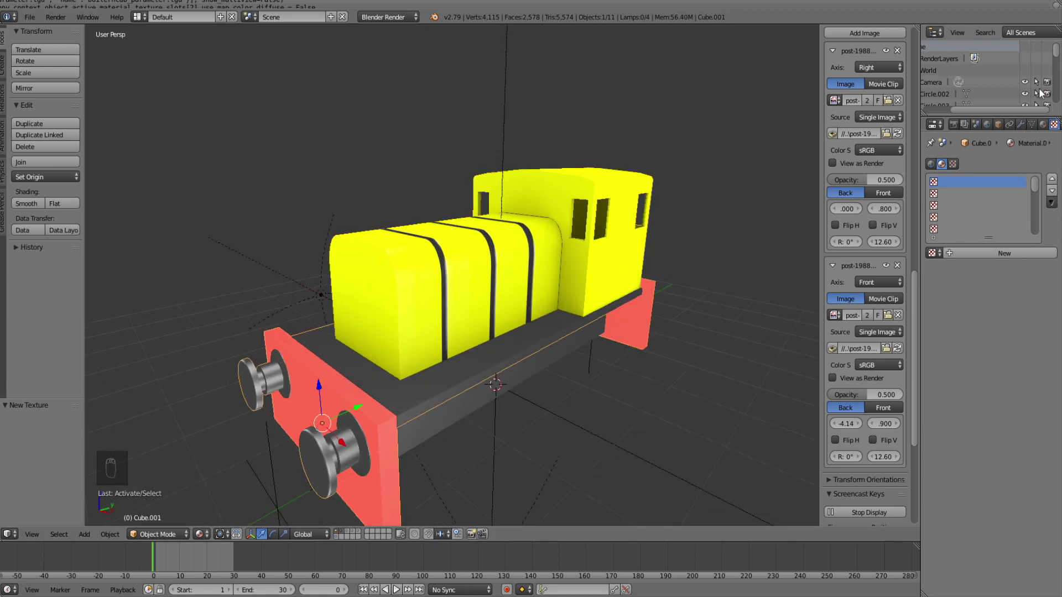
{"action": "right_click", "coordinate": [530, 200]}
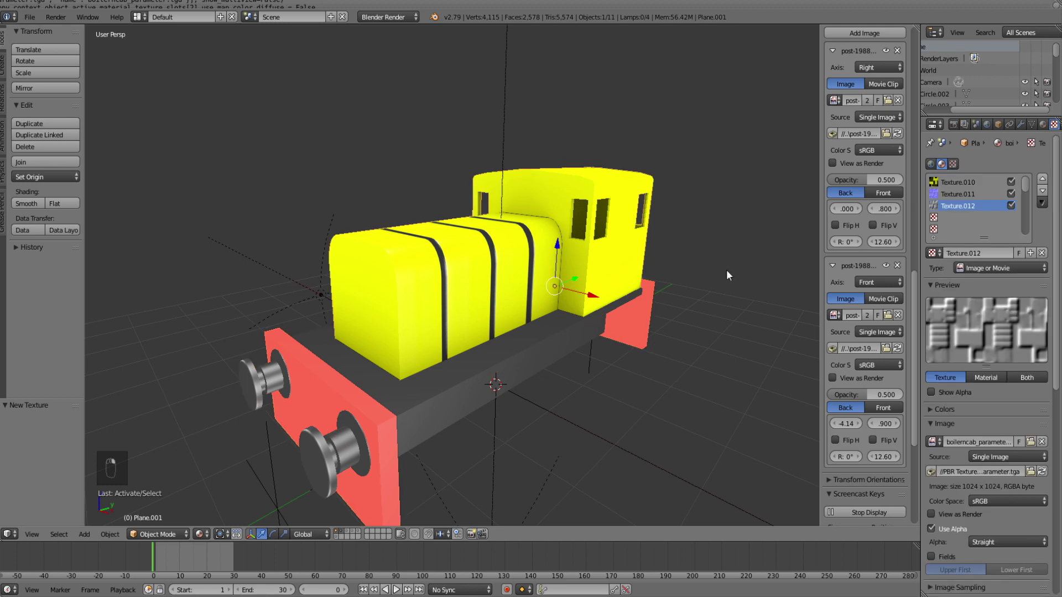
{"action": "middle_click_drag", "start_coordinate": [540, 363], "coordinate": [676, 310]}
{"action": "right_click", "coordinate": [476, 360]}
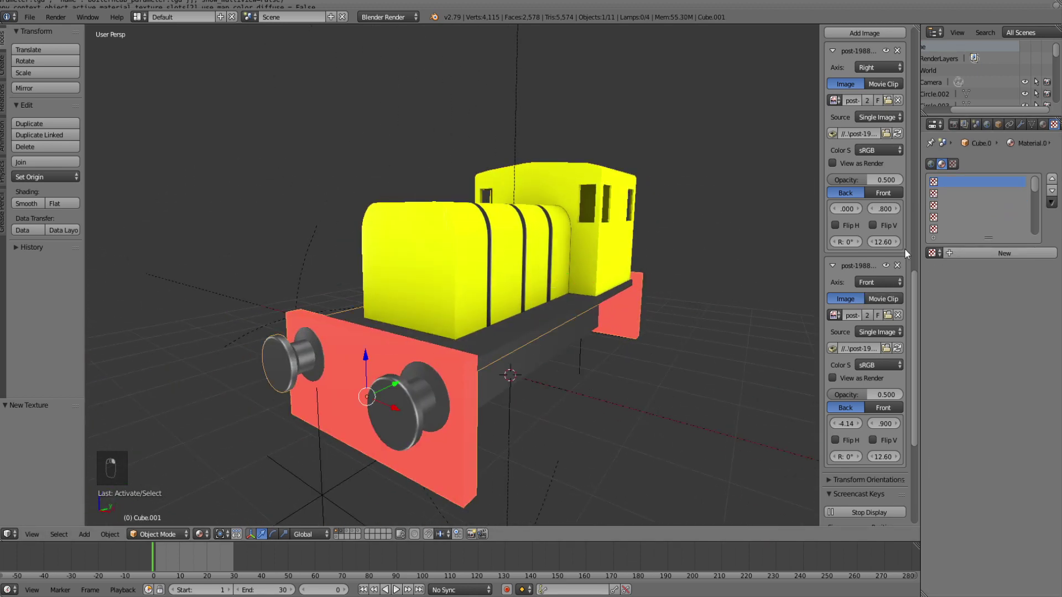
{"action": "left_click", "coordinate": [1043, 124]}
{"action": "left_click", "coordinate": [1042, 176]}
{"action": "left_click", "coordinate": [1042, 176]}
{"action": "left_click", "coordinate": [1042, 176]}
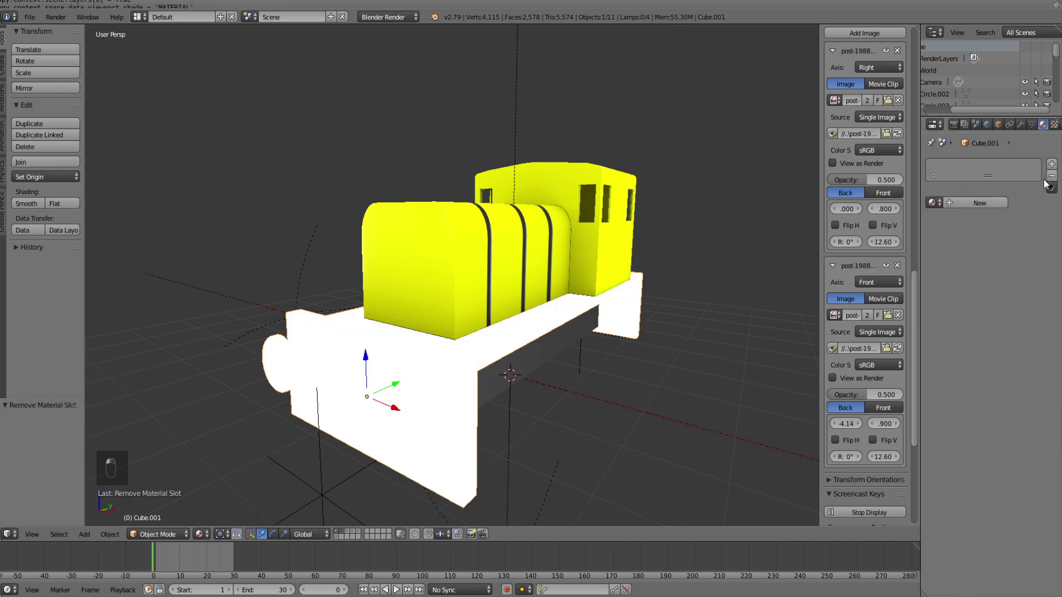
- Create a new material for the buffers and beam mesh and name it beam.m.pbrmetal
{"action": "middle_click_drag", "start_coordinate": [528, 247], "coordinate": [576, 253]}
{"action": "scroll", "coordinate": [569, 261], "scroll_direction": "up", "scroll_amount": 5}
{"action": "scroll", "coordinate": [573, 258], "scroll_direction": "down", "scroll_amount": 8}
{"action": "left_click", "coordinate": [980, 203]}
{"action": "double_click", "coordinate": [963, 168]}
{"action": "type", "text": "beam.m"}
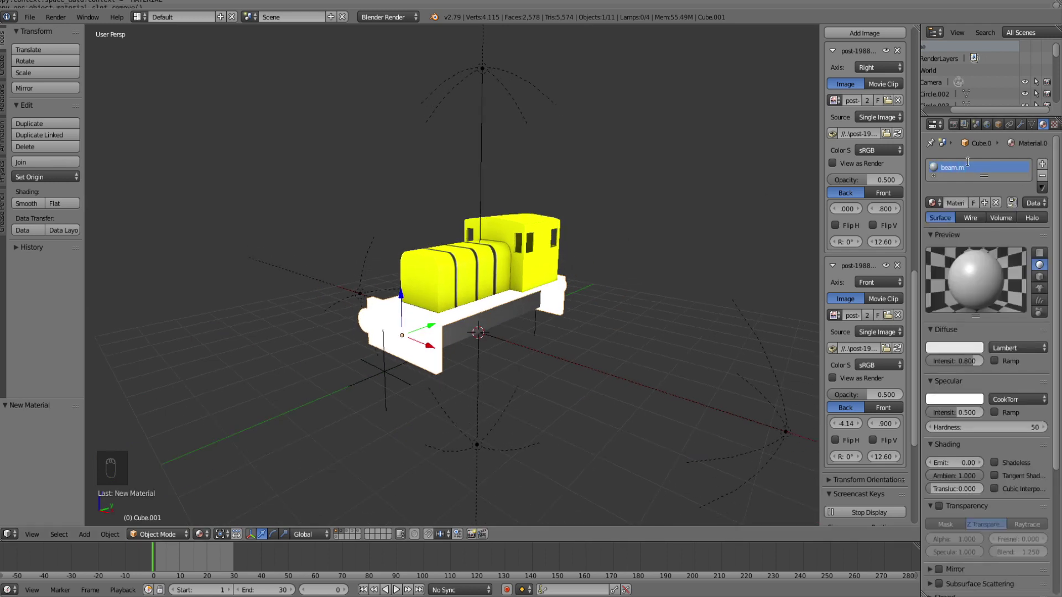
{"action": "type", "text": ".pbrmetal"}
{"action": "key", "text": "Return"}
- Add an image texture using buffersnbeam_albedo.tga from the PBR Textures folder to the beam material and turn off its alpha use
{"action": "left_click", "coordinate": [1055, 124]}
{"action": "left_click", "coordinate": [999, 259]}
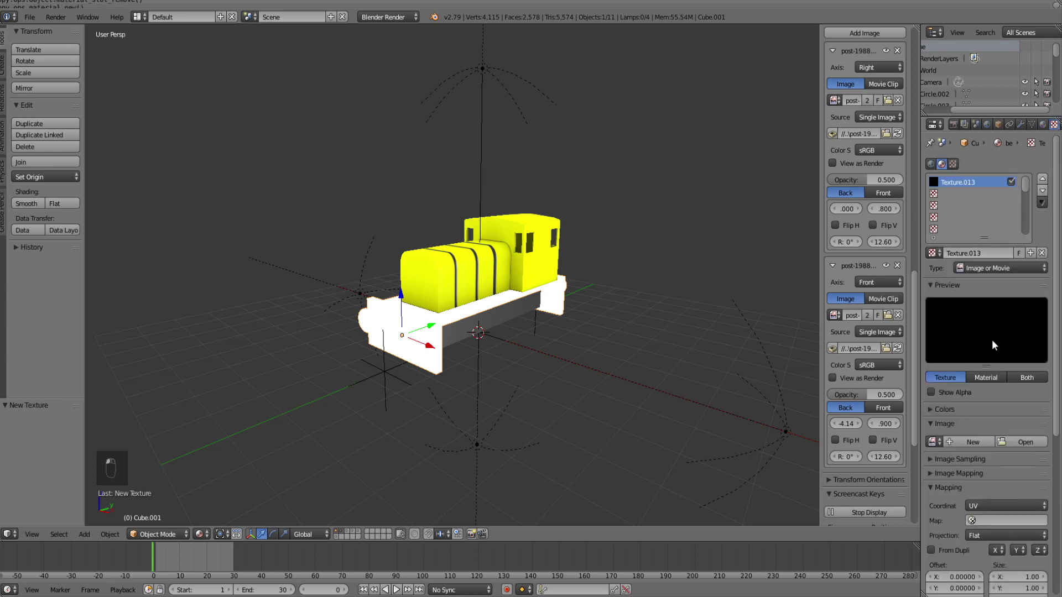
{"action": "left_click", "coordinate": [1017, 440]}
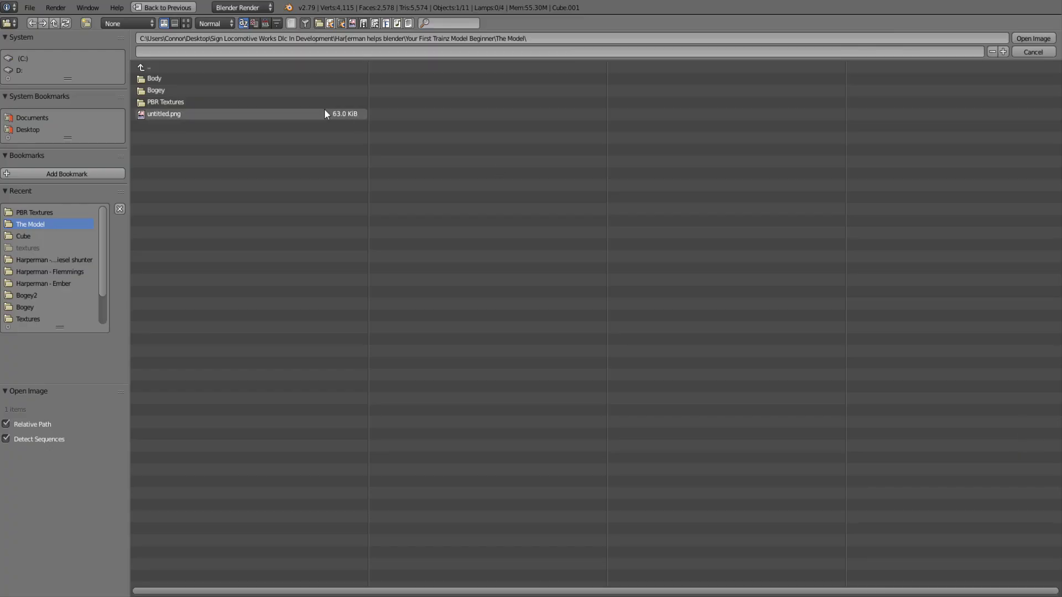
{"action": "left_click", "coordinate": [225, 102]}
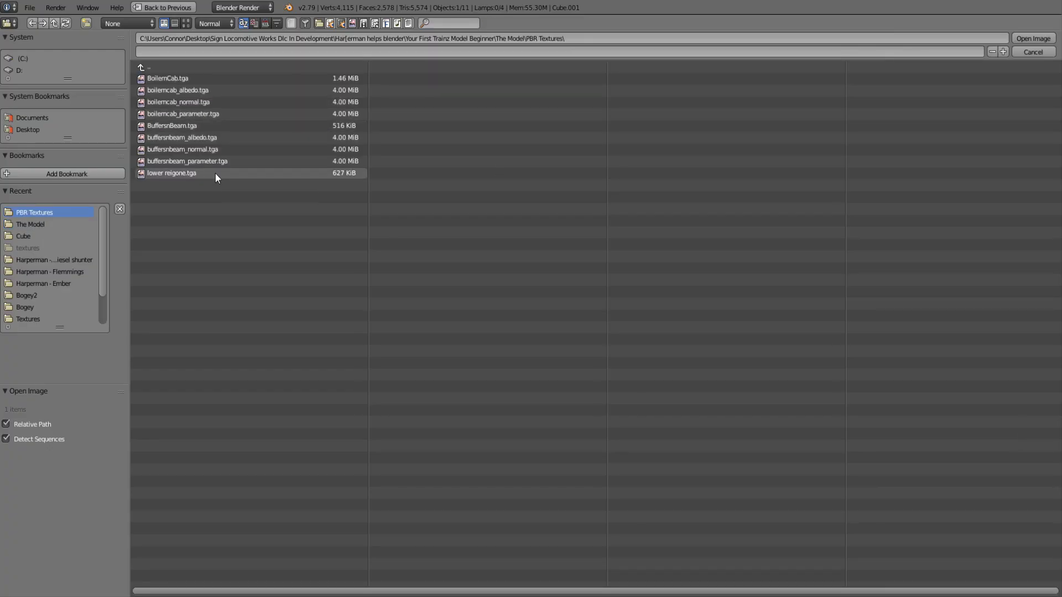
{"action": "double_click", "coordinate": [208, 137]}
{"action": "scroll", "coordinate": [1011, 445], "scroll_direction": "down", "scroll_amount": 5}
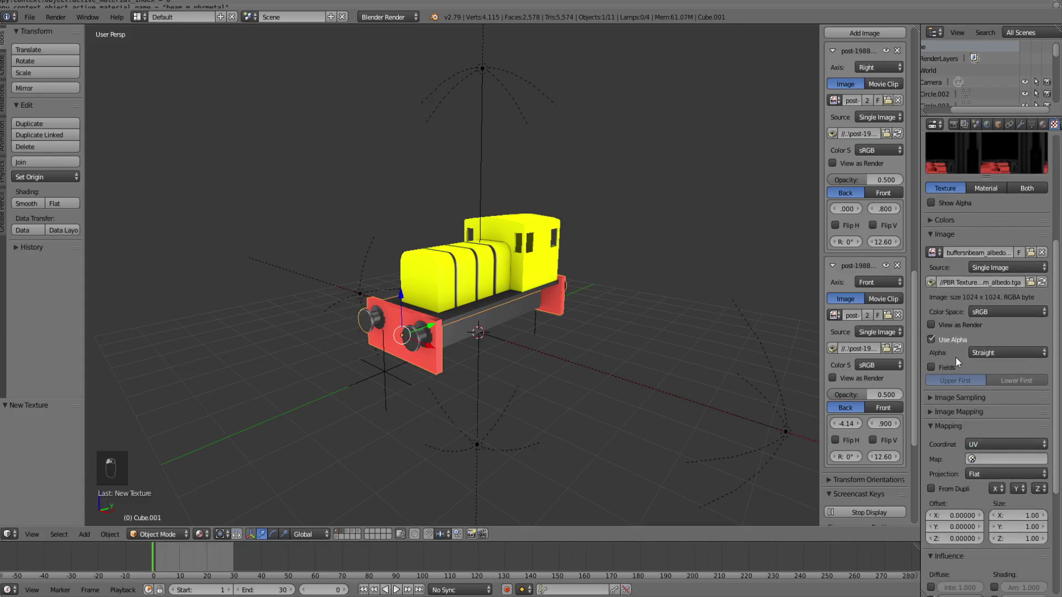
{"action": "left_click", "coordinate": [941, 340]}
{"action": "scroll", "coordinate": [947, 341], "scroll_direction": "up", "scroll_amount": 5}
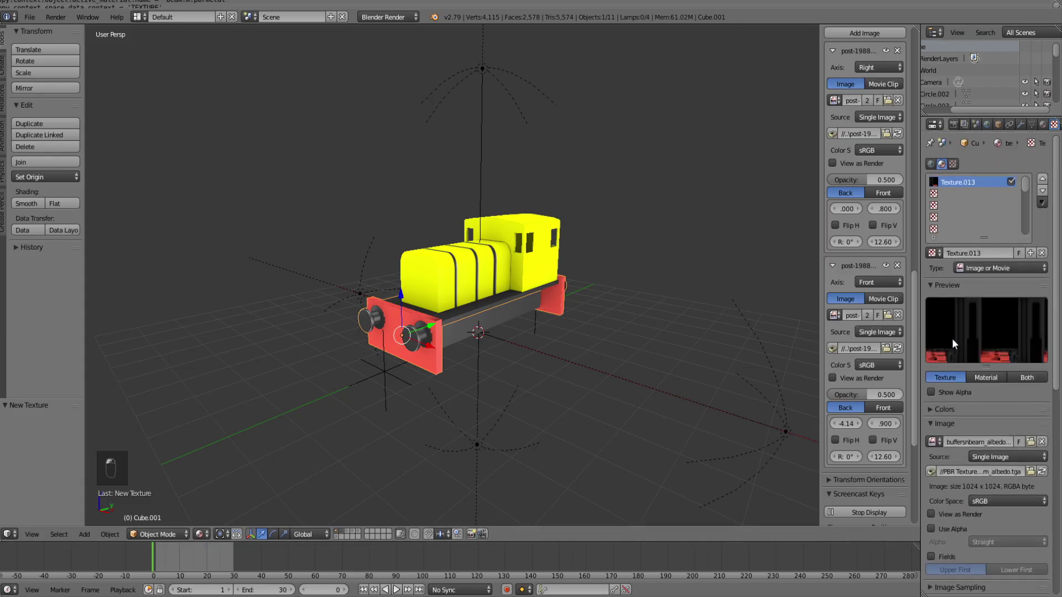
- Add a second texture using buffersnbeam_normal.tga and make it influence the geometry normal instead of the diffuse colour
{"action": "left_click", "coordinate": [944, 195]}
{"action": "left_click", "coordinate": [978, 255]}
{"action": "left_click", "coordinate": [1007, 446]}
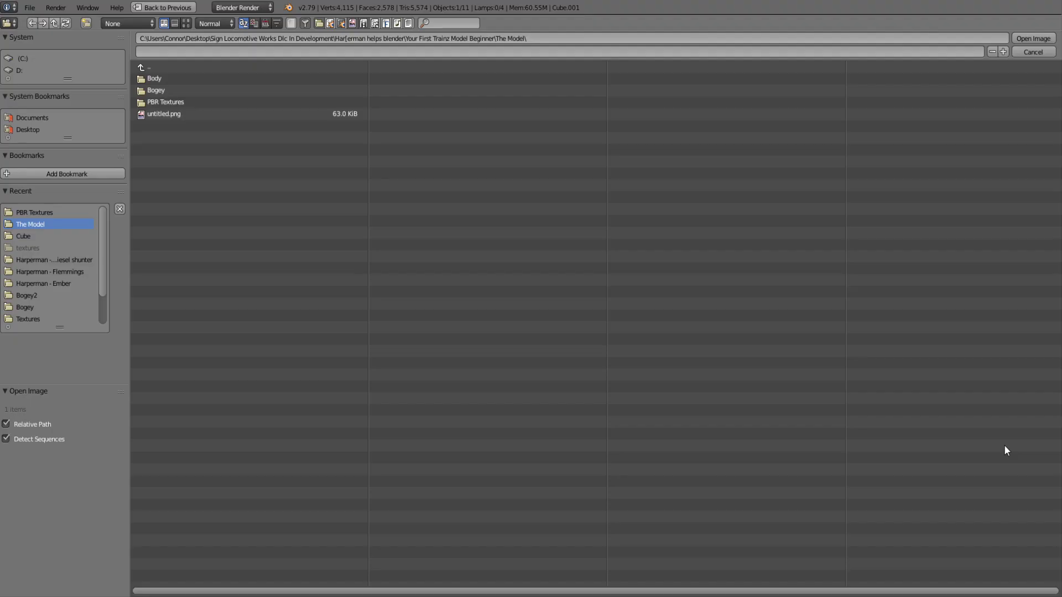
{"action": "left_click", "coordinate": [157, 104]}
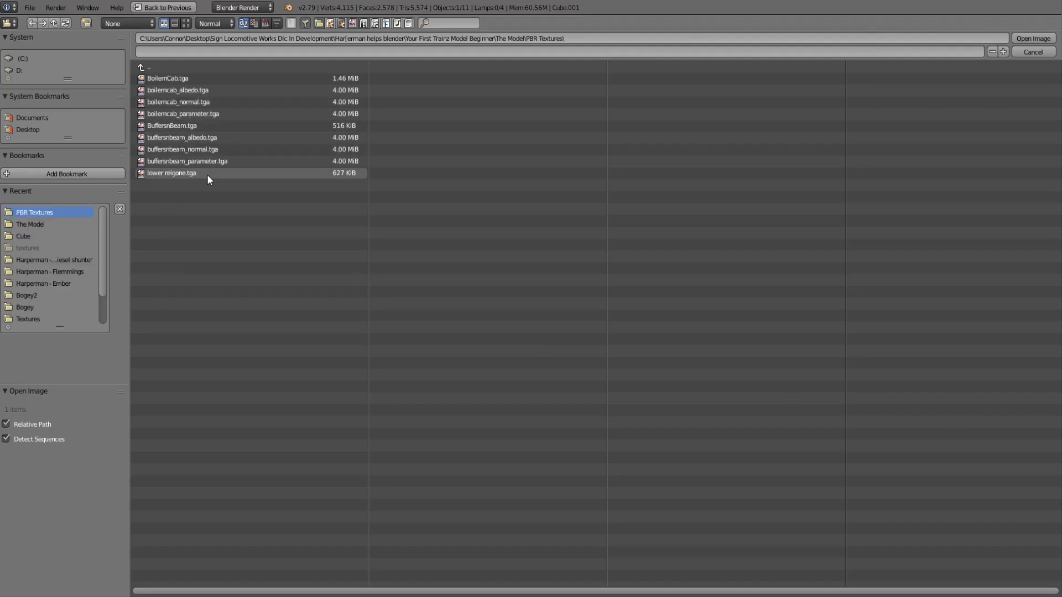
{"action": "double_click", "coordinate": [205, 150]}
{"action": "scroll", "coordinate": [965, 450], "scroll_direction": "down", "scroll_amount": 5}
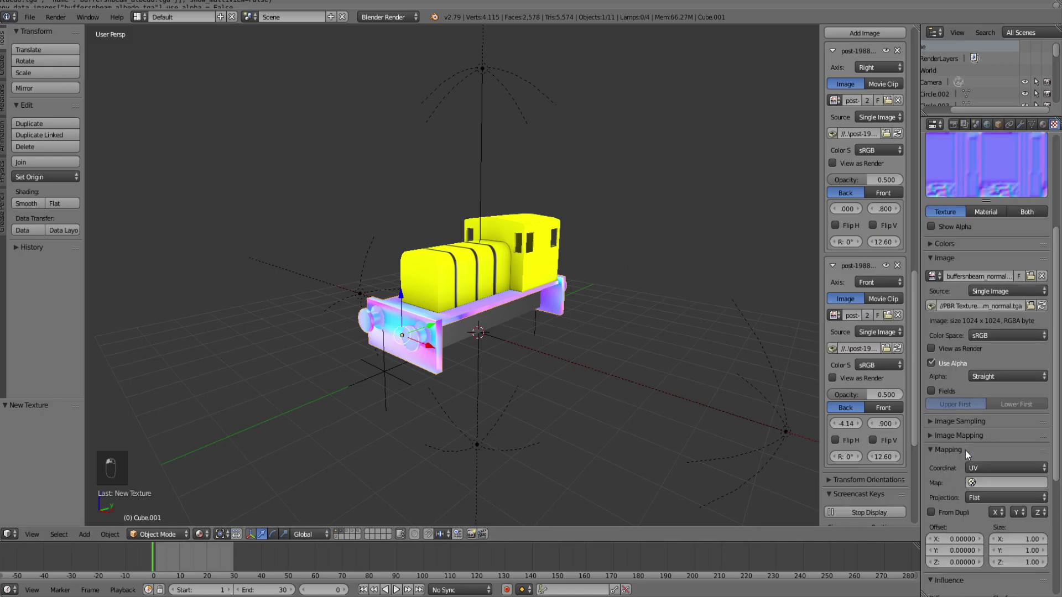
{"action": "left_click", "coordinate": [931, 418]}
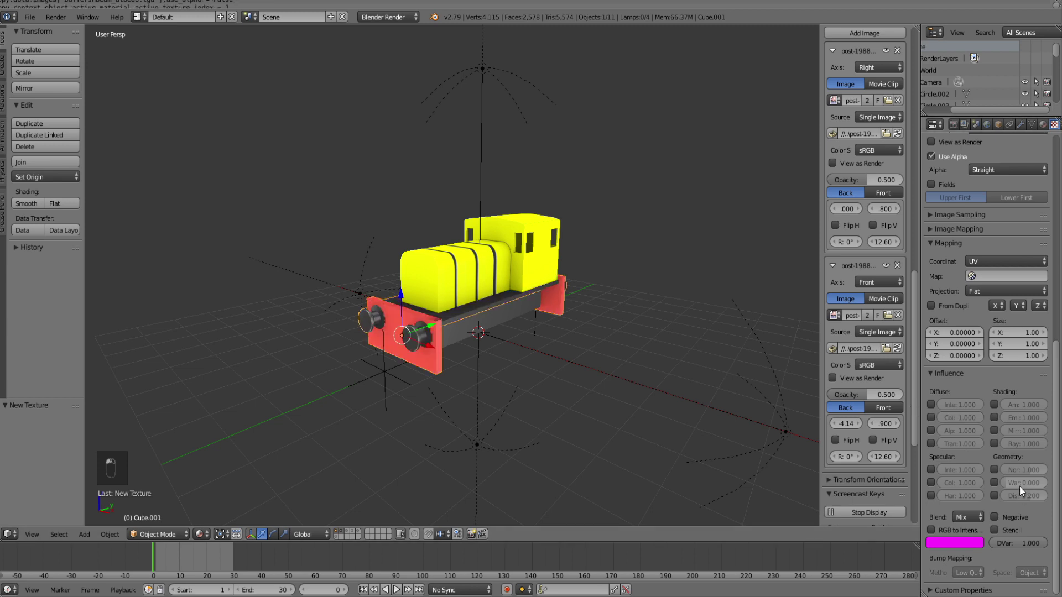
{"action": "left_click", "coordinate": [994, 470]}
{"action": "scroll", "coordinate": [959, 448], "scroll_direction": "up", "scroll_amount": 10}
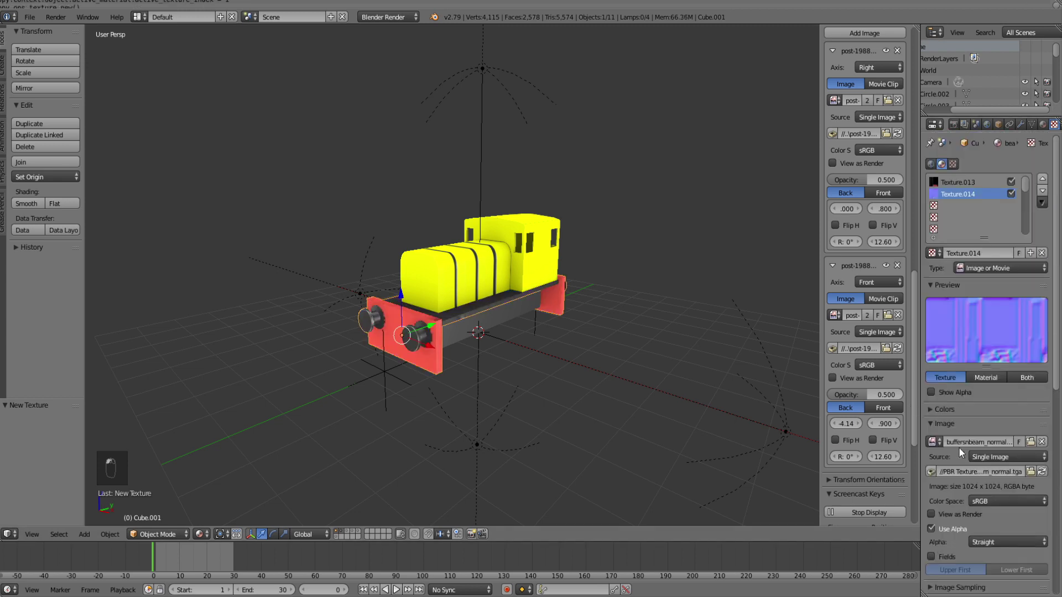
- Add a third texture using buffersnbeam_parameter.tga and make it influence specular hardness instead of the diffuse colour
{"action": "left_click", "coordinate": [953, 205]}
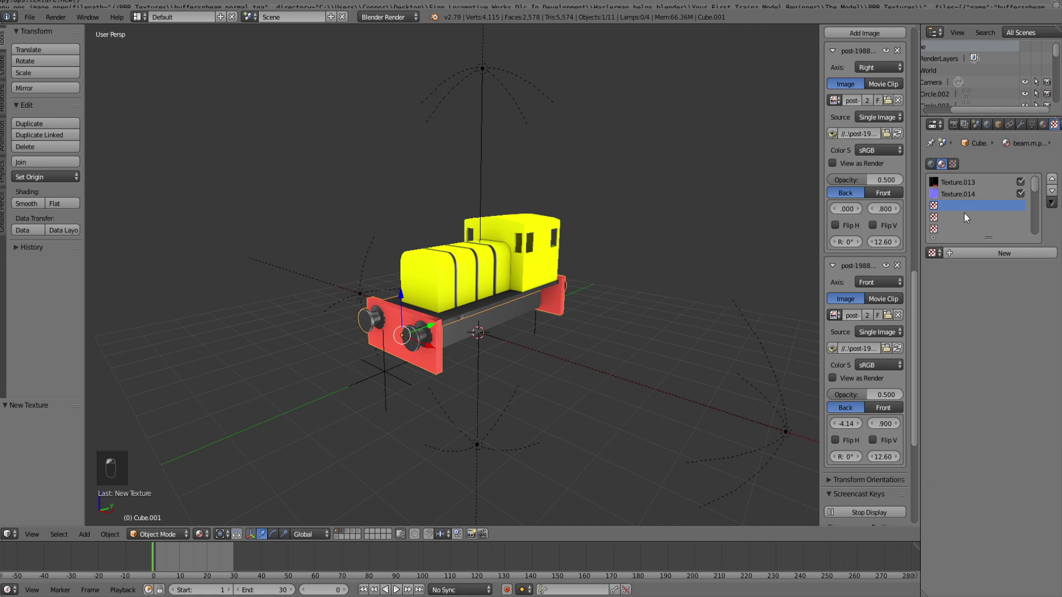
{"action": "left_click", "coordinate": [961, 183]}
{"action": "left_click", "coordinate": [961, 208]}
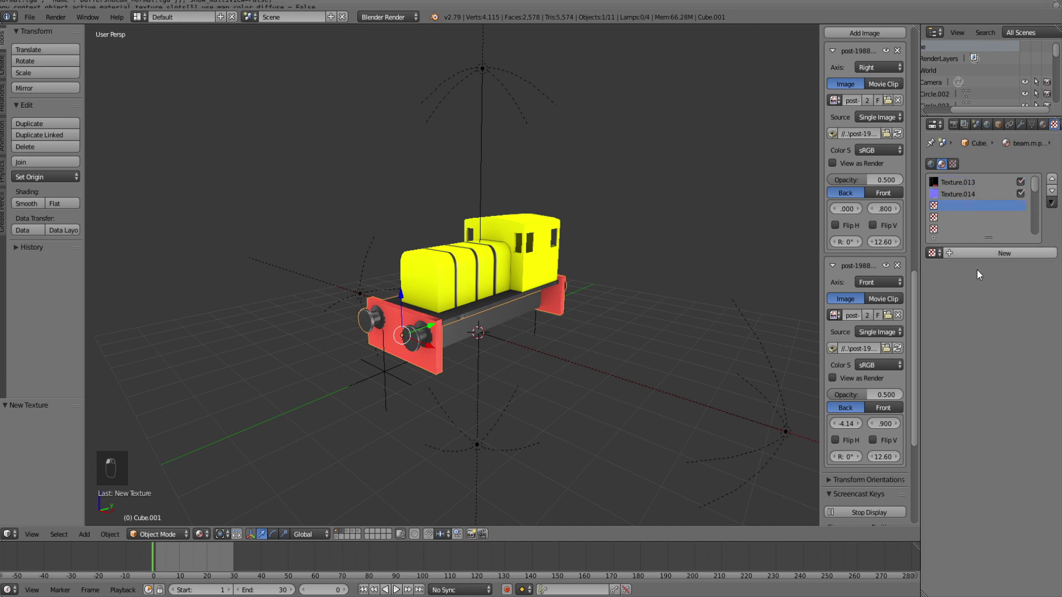
{"action": "left_click", "coordinate": [980, 253]}
{"action": "left_click", "coordinate": [1013, 446]}
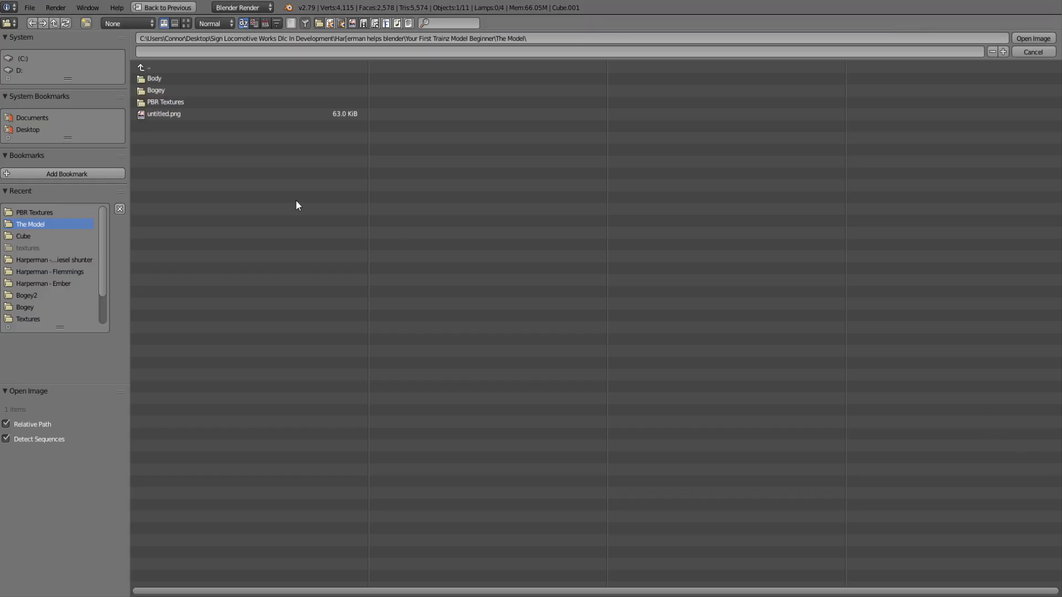
{"action": "left_click", "coordinate": [173, 103]}
{"action": "double_click", "coordinate": [199, 161]}
{"action": "scroll", "coordinate": [536, 321], "scroll_direction": "up", "scroll_amount": 1}
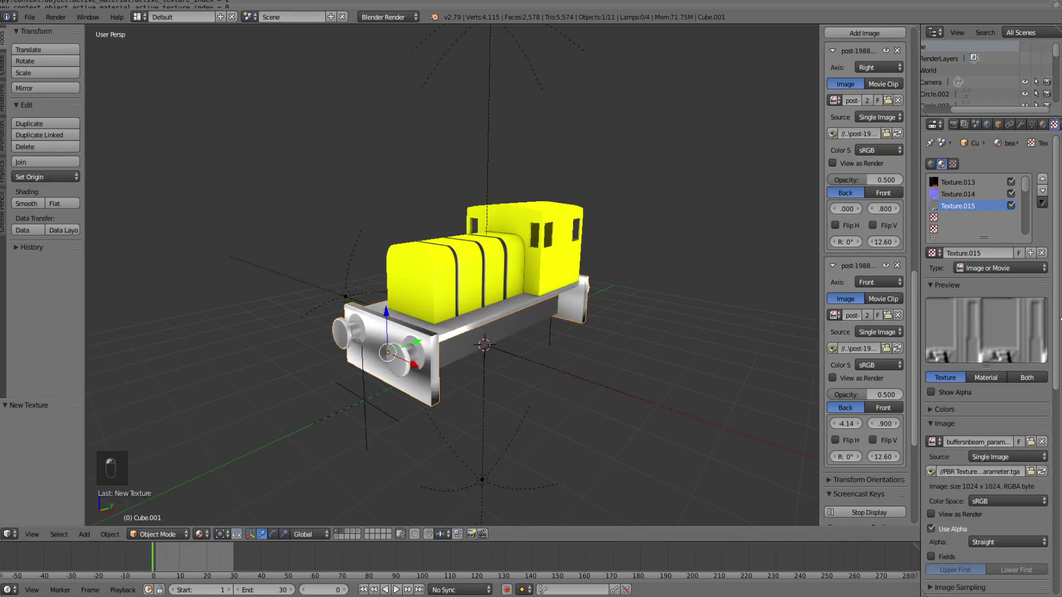
{"action": "scroll", "coordinate": [1017, 358], "scroll_direction": "down", "scroll_amount": 10}
{"action": "left_click", "coordinate": [932, 419]}
{"action": "left_click", "coordinate": [932, 495]}
{"action": "mouse_move", "coordinate": [477, 394]}
{"action": "middle_mouse_down"}
{"action": "mouse_move", "coordinate": [413, 400]}
{"action": "mouse_move", "coordinate": [482, 383]}
{"action": "mouse_move", "coordinate": [447, 403]}
{"action": "mouse_move", "coordinate": [472, 382]}
{"action": "middle_mouse_up"}
{"action": "scroll", "coordinate": [482, 383], "scroll_direction": "up", "scroll_amount": 3}
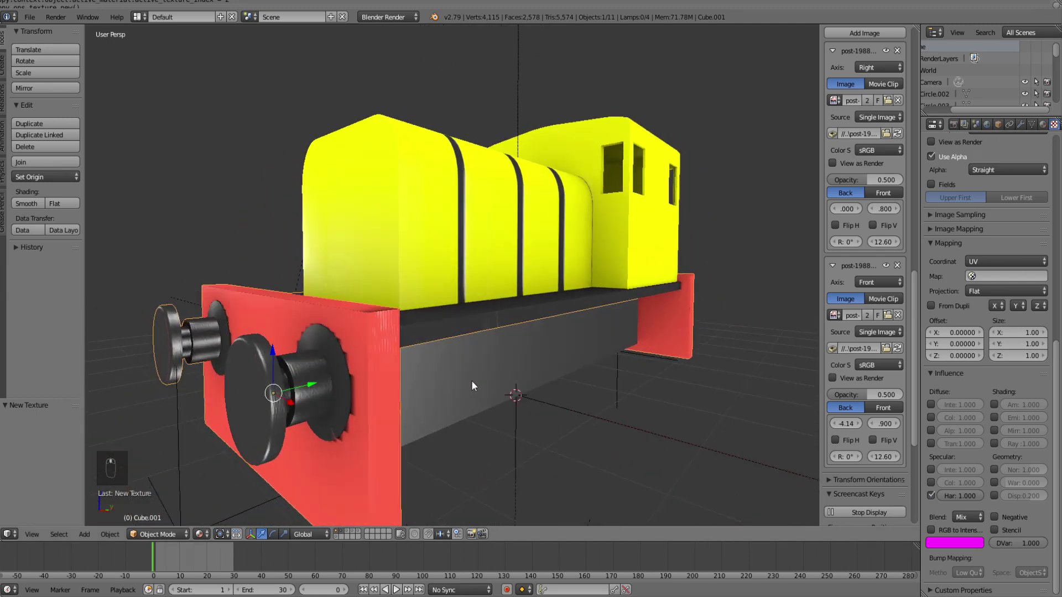
{"action": "scroll", "coordinate": [463, 361], "scroll_direction": "down", "scroll_amount": 6}
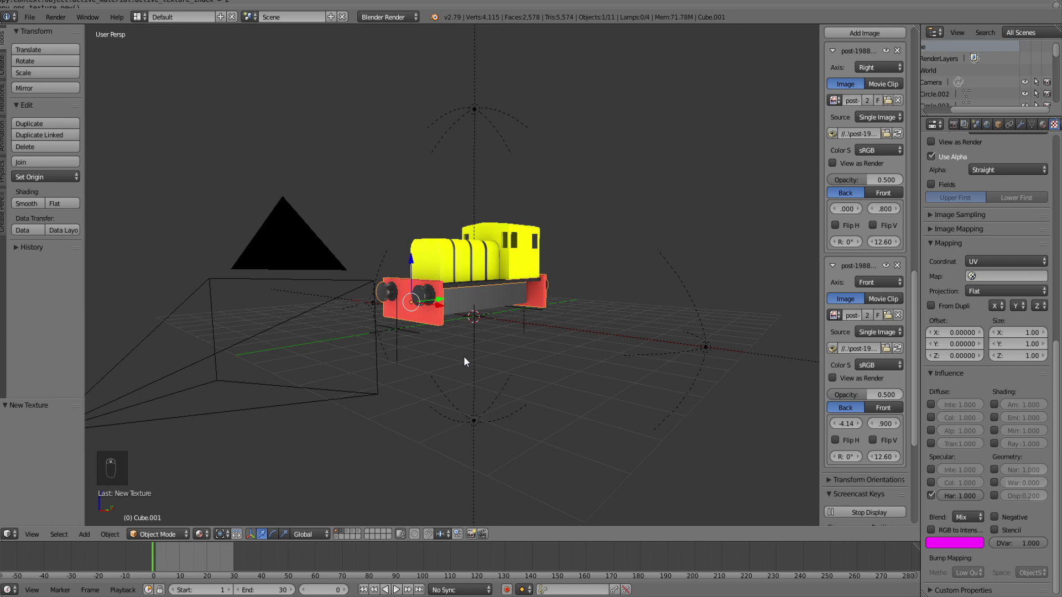
{"action": "middle_click_drag", "start_coordinate": [464, 358], "coordinate": [450, 360]}
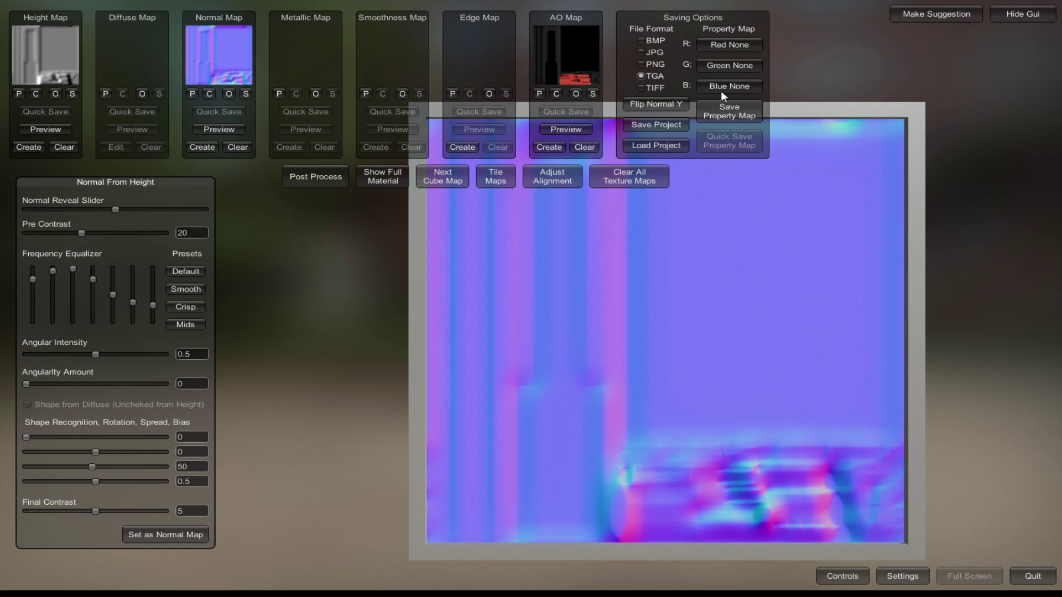
- Switch to Materialize and clear the buffers and beam AO, height and normal maps
{"action": "left_click", "coordinate": [575, 93]}
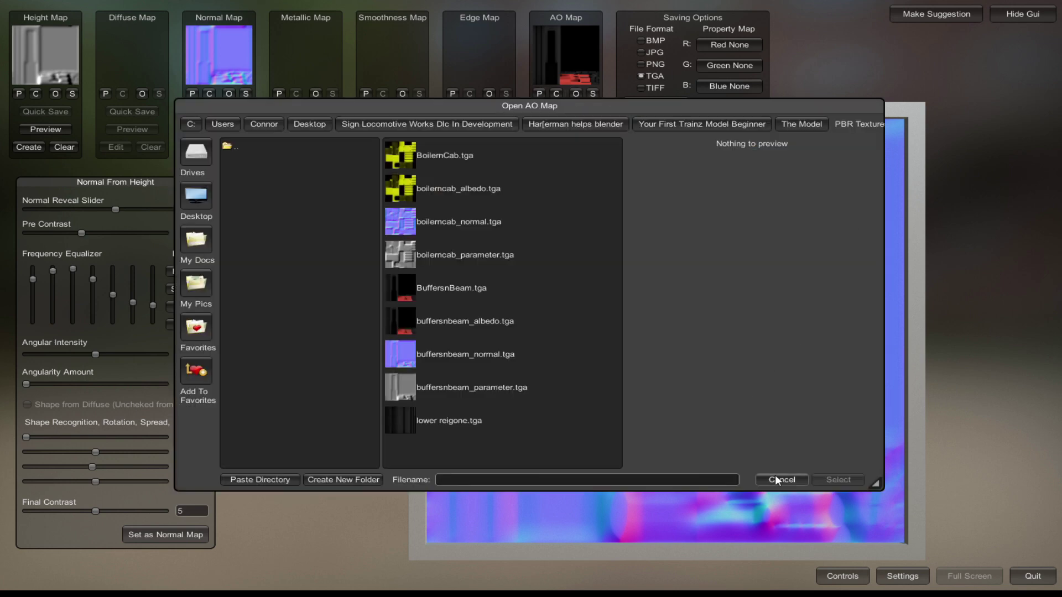
{"action": "left_click", "coordinate": [776, 480]}
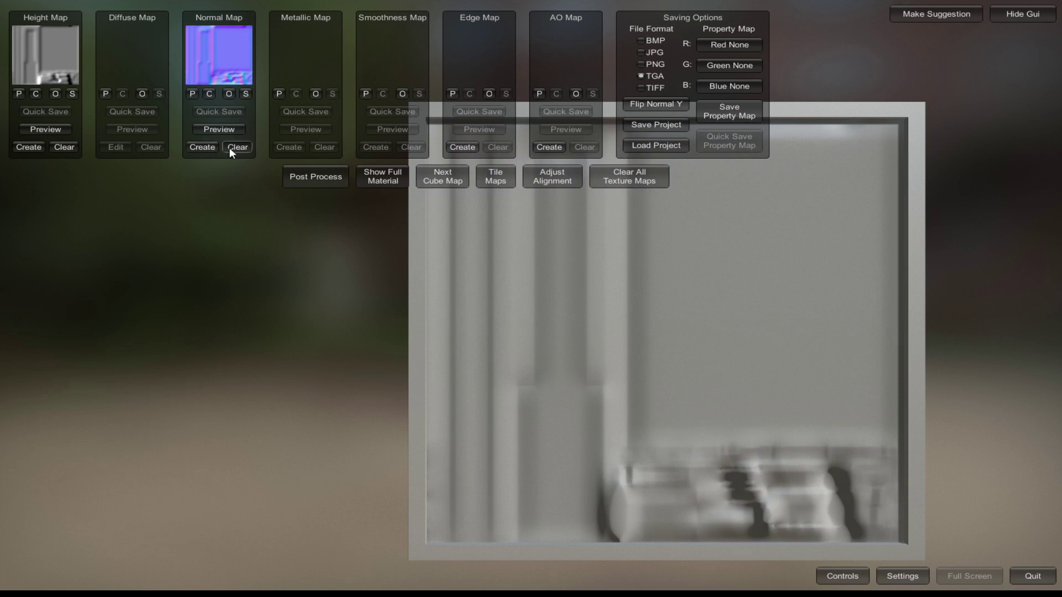
{"action": "left_click", "coordinate": [65, 147]}
{"action": "left_click", "coordinate": [238, 147]}
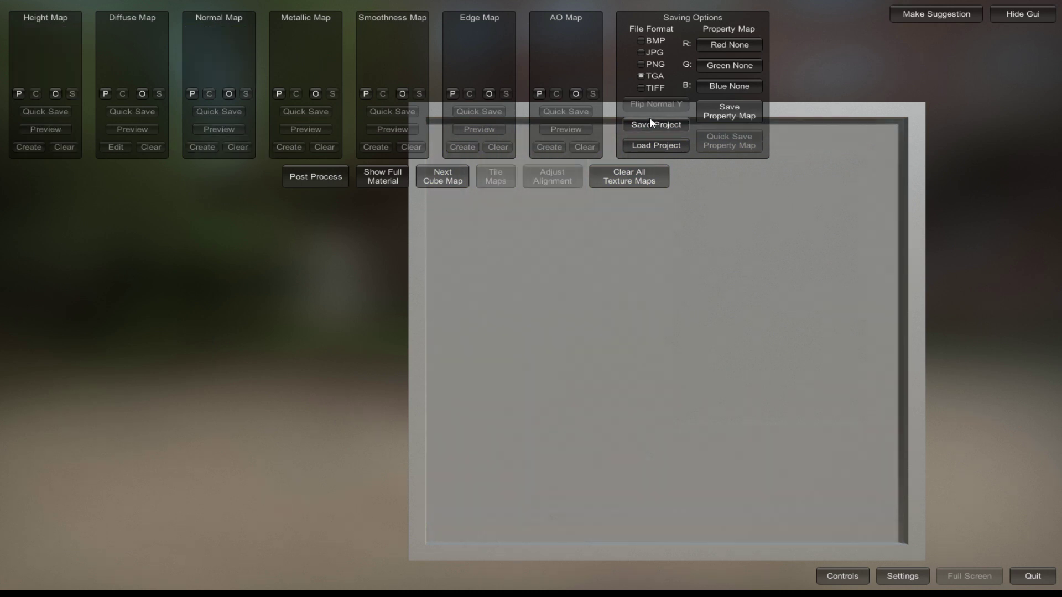
- Load lower reigone.tga as the AO map, the normal map and the height map
{"action": "left_click", "coordinate": [575, 93]}
{"action": "double_click", "coordinate": [477, 421]}
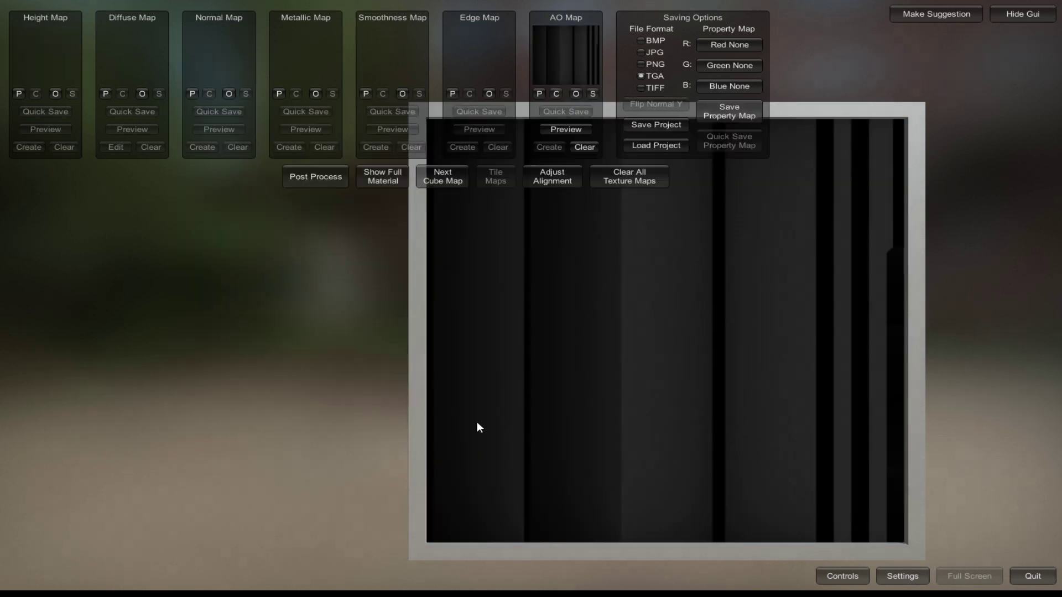
{"action": "left_click", "coordinate": [230, 94]}
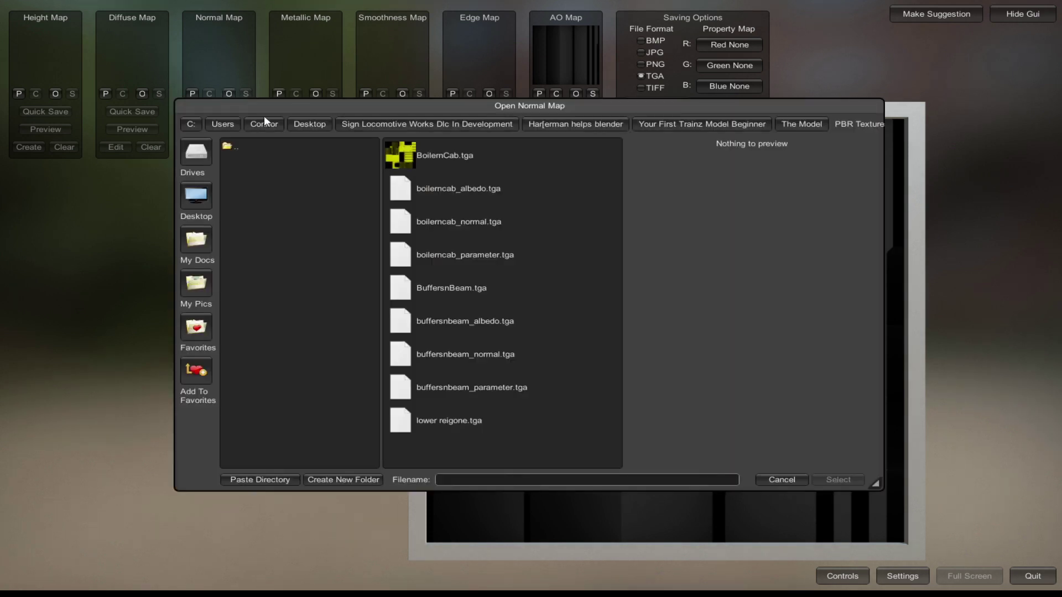
{"action": "double_click", "coordinate": [431, 420]}
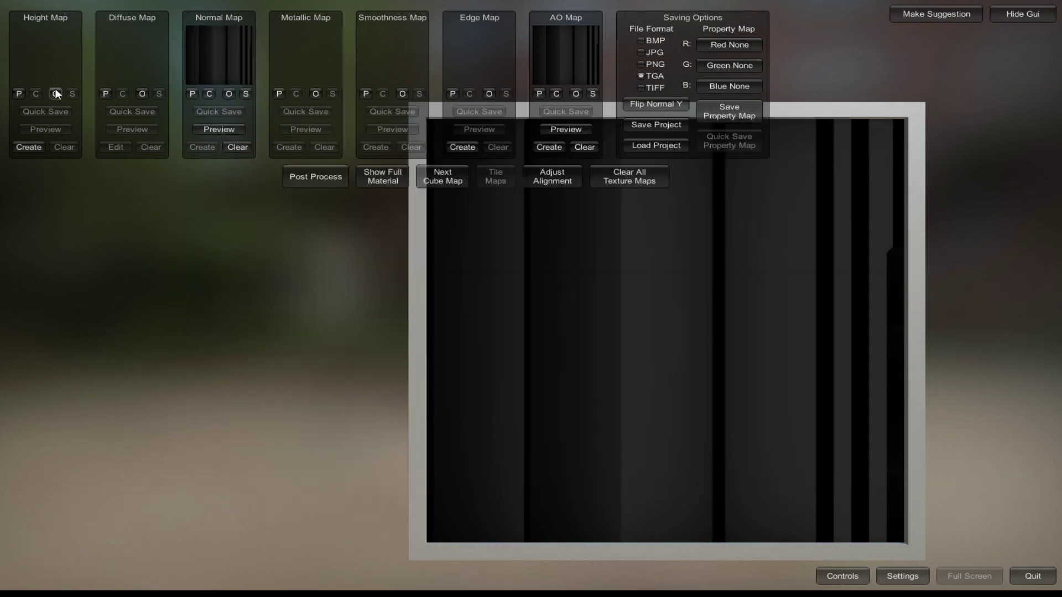
{"action": "left_click", "coordinate": [56, 93]}
{"action": "double_click", "coordinate": [447, 421]}
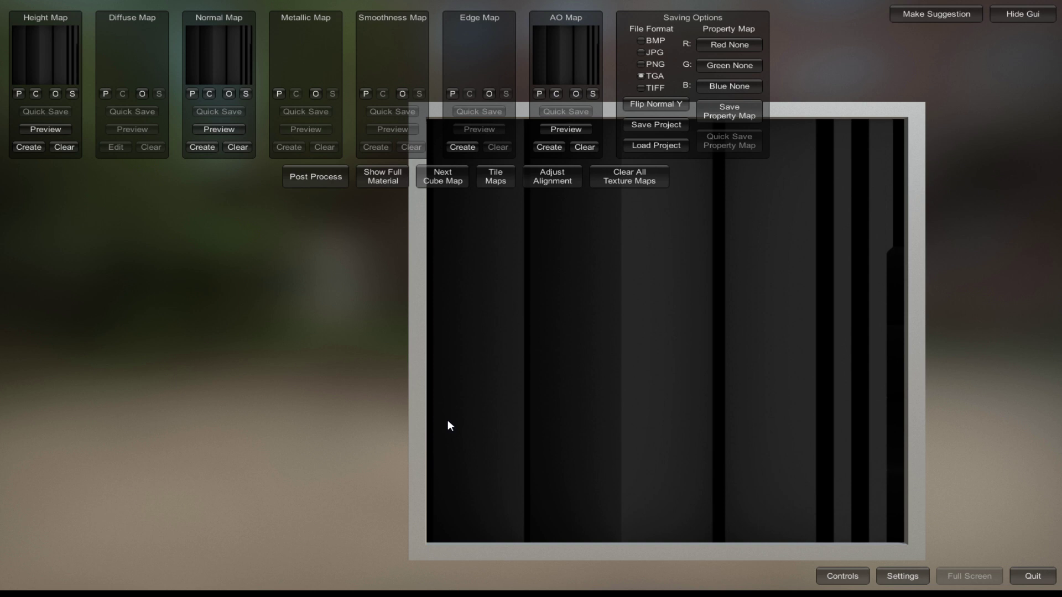
- Generate and set the height map from the normal with final contrast 10, and create and set the normal map from it
{"action": "left_click", "coordinate": [43, 146]}
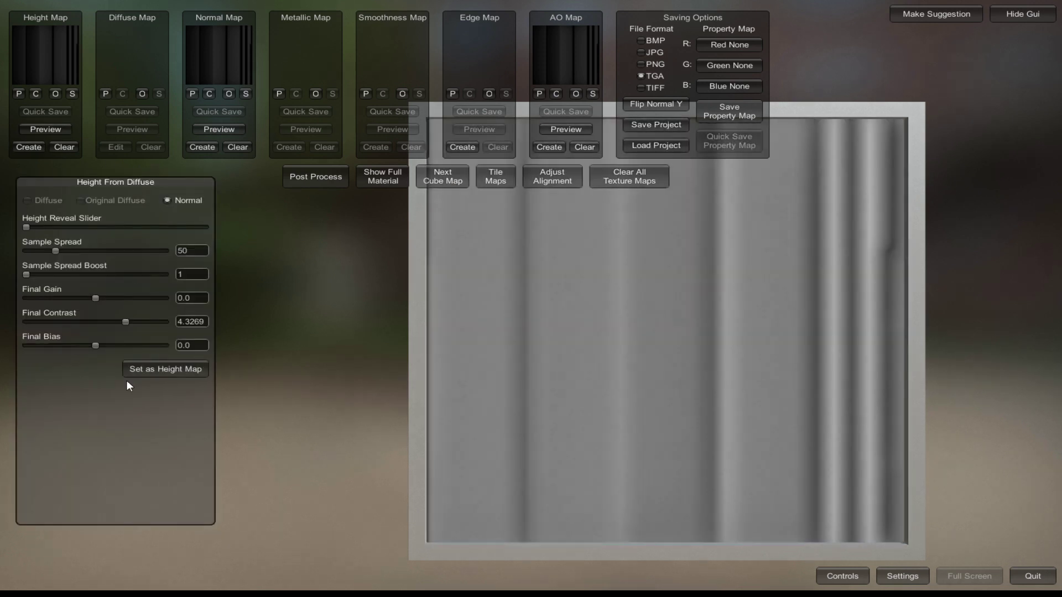
{"action": "left_click_drag", "start_coordinate": [125, 322], "coordinate": [168, 323]}
{"action": "left_click", "coordinate": [166, 369]}
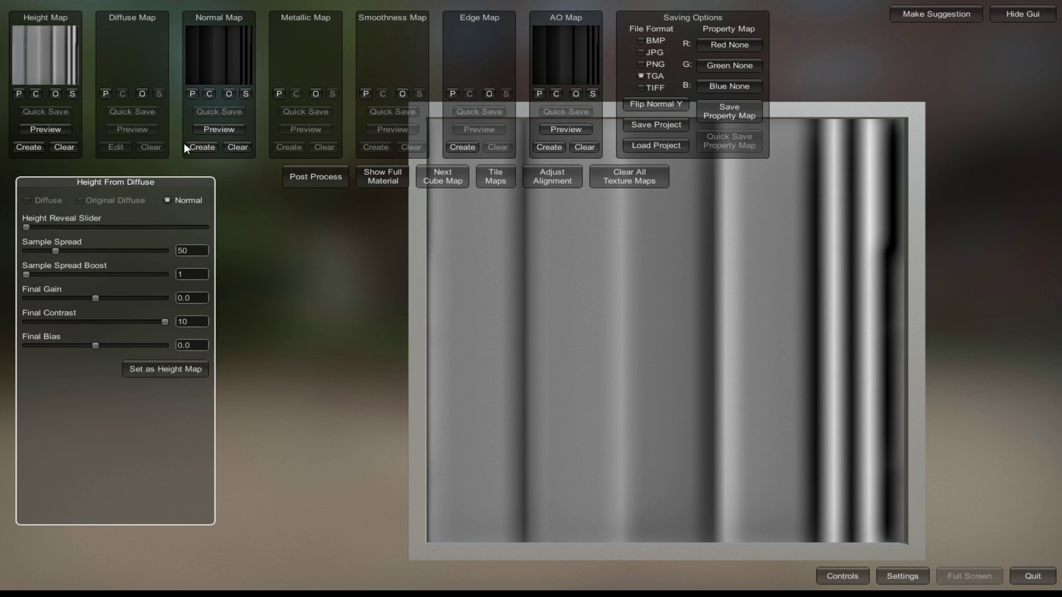
{"action": "left_click", "coordinate": [195, 146]}
{"action": "left_click", "coordinate": [165, 534]}
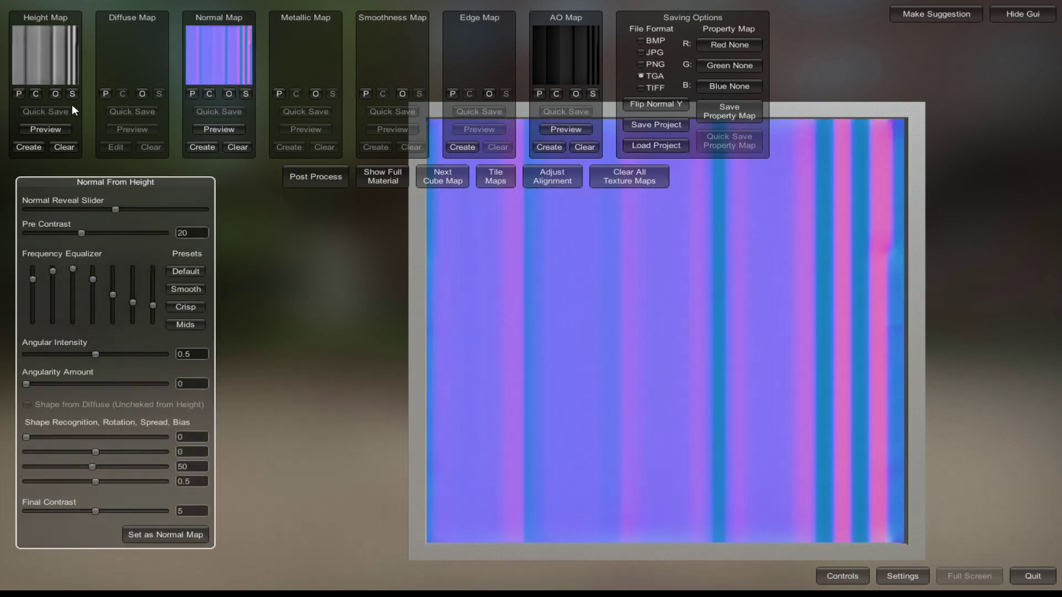
- Save the height map in the PBR Textures folder as lower_parameter in TGA format
{"action": "left_click", "coordinate": [72, 94]}
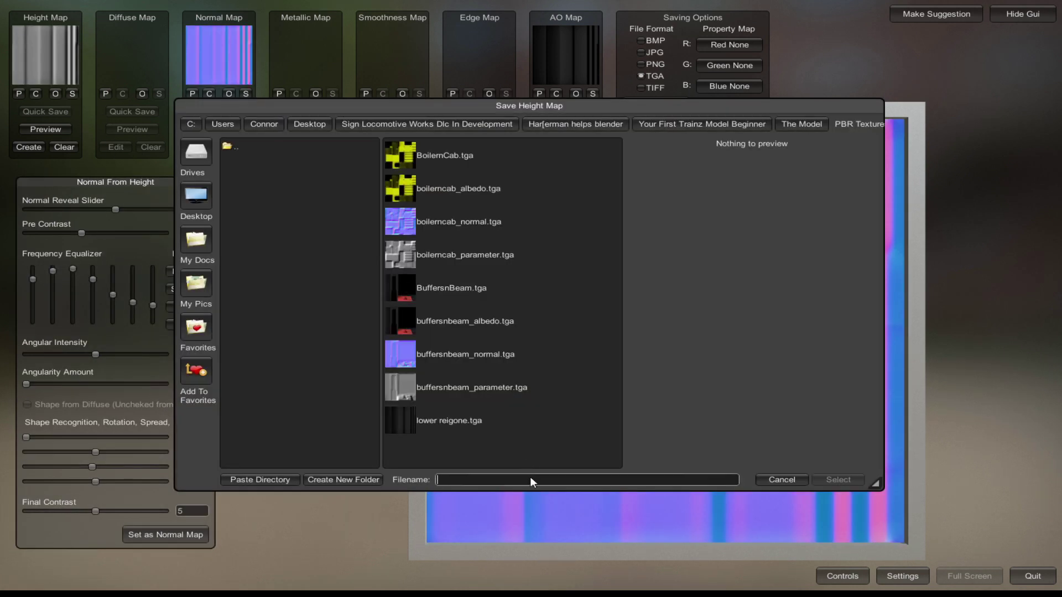
{"action": "type", "text": "lower_paramete"}
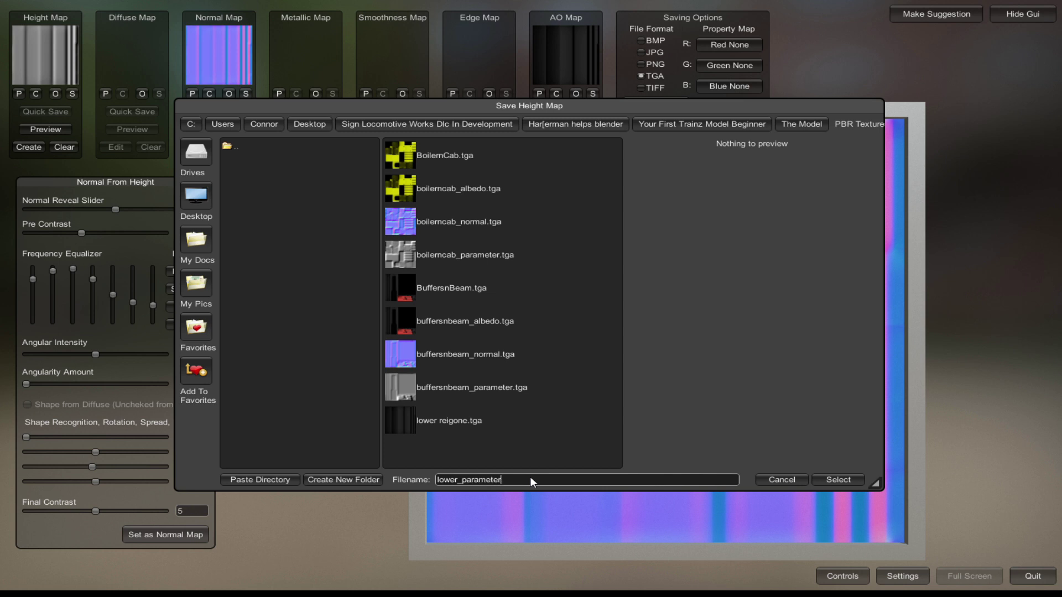
{"action": "type", "text": "r"}
{"action": "key", "text": "Return"}
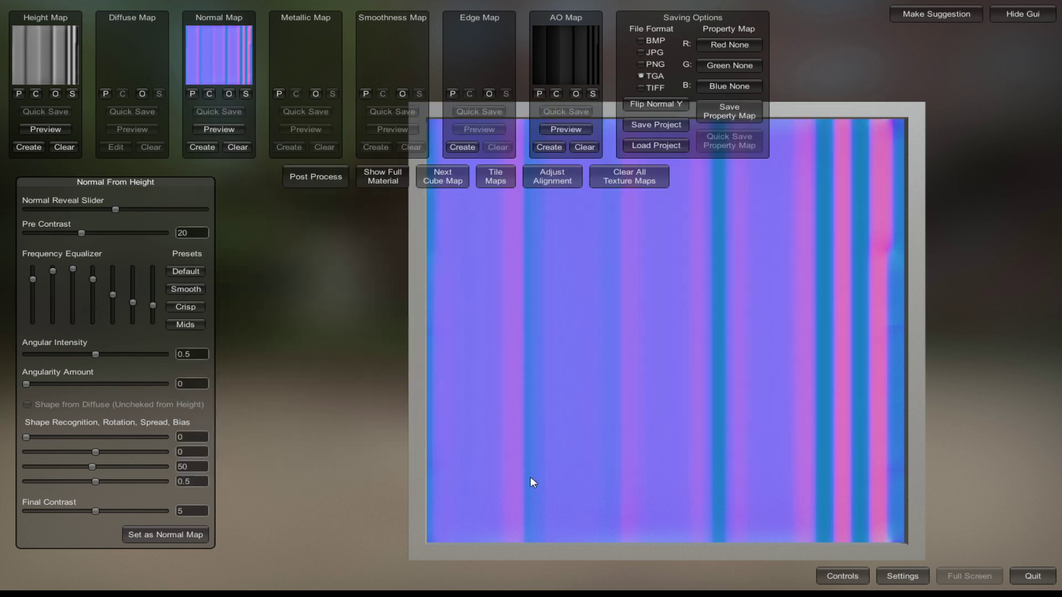
- Save the normal map as lower_normal and the AO map as lower_albedo in the PBR Textures folder
{"action": "left_click", "coordinate": [246, 94]}
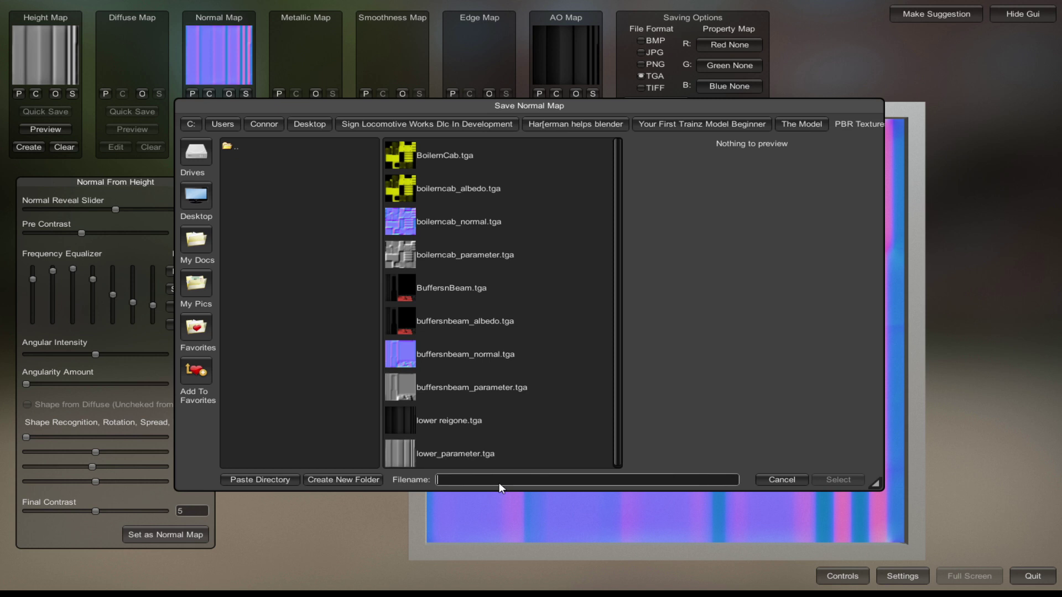
{"action": "type", "text": "lower_normal"}
{"action": "key", "text": "Return"}
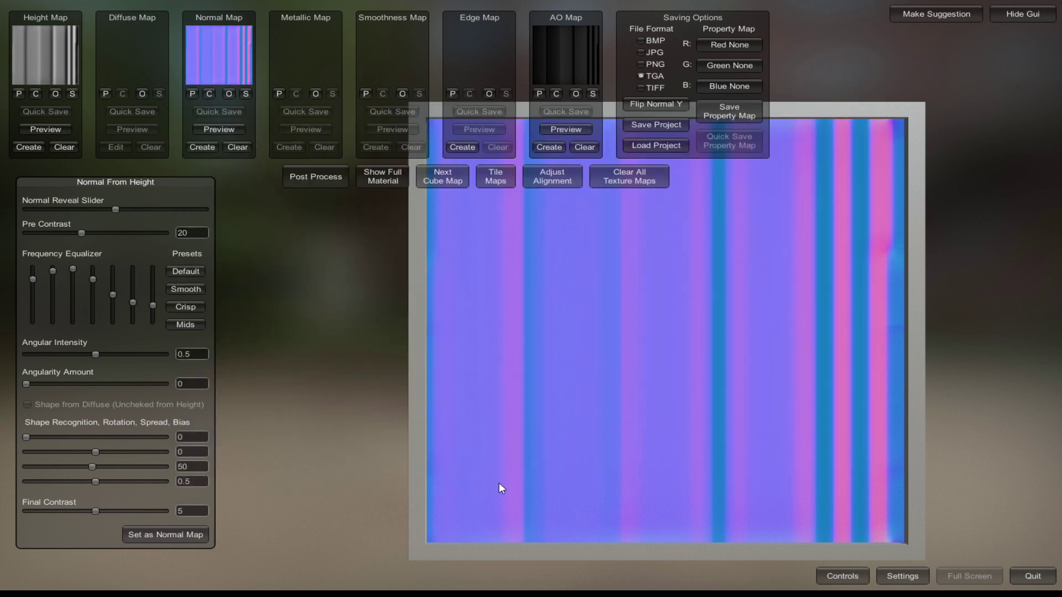
{"action": "left_click", "coordinate": [593, 94]}
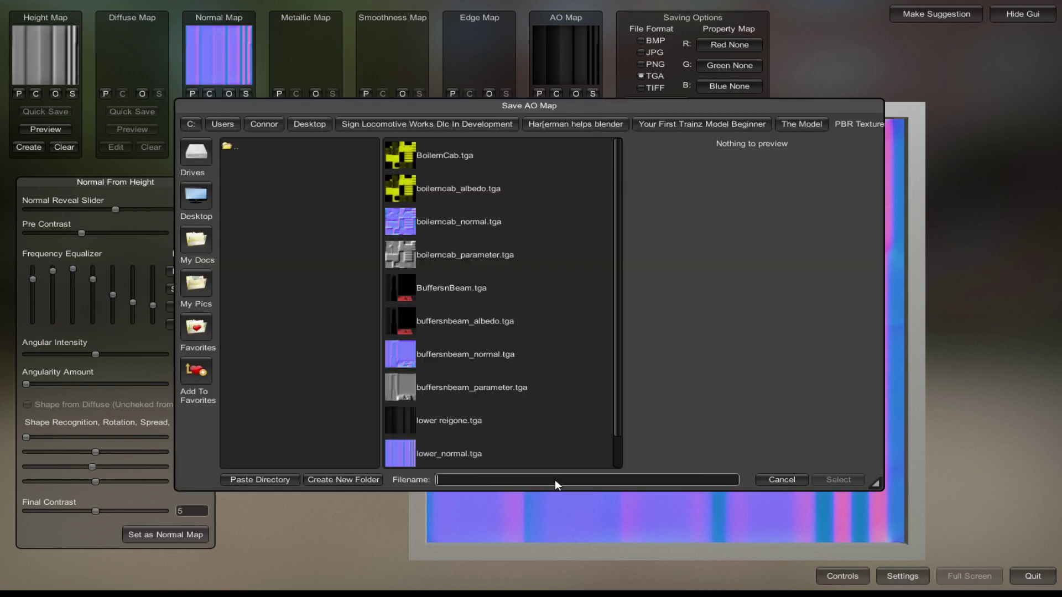
{"action": "type", "text": "lower_albedo"}
{"action": "key", "text": "Return"}
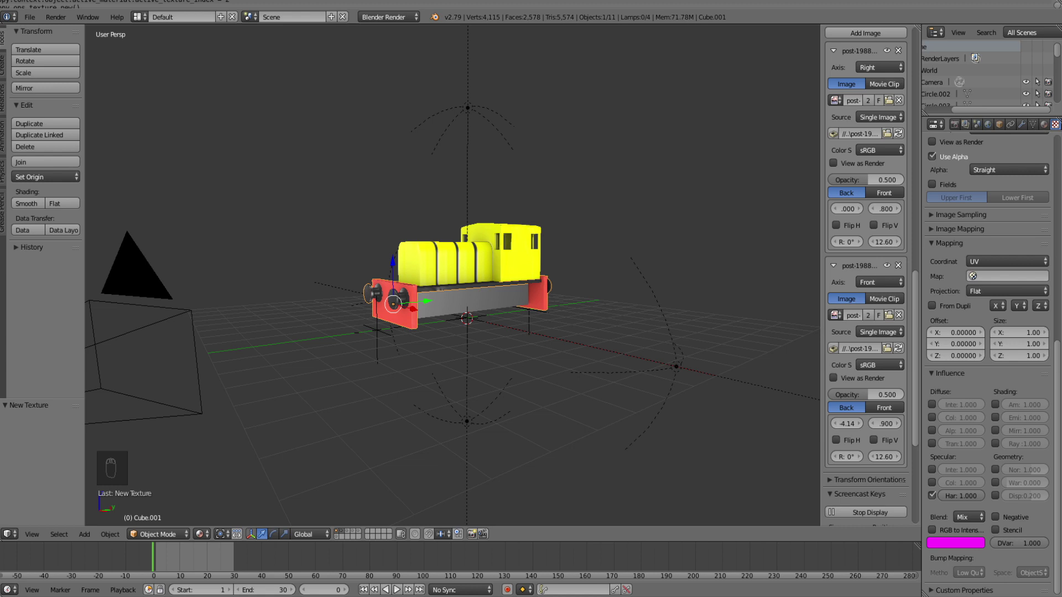
- Give the lower frame between the buffer beams a new material named lower.m.pbrmetal
{"action": "scroll", "coordinate": [531, 519], "scroll_direction": "up", "scroll_amount": 4}
{"action": "right_click", "coordinate": [496, 337]}
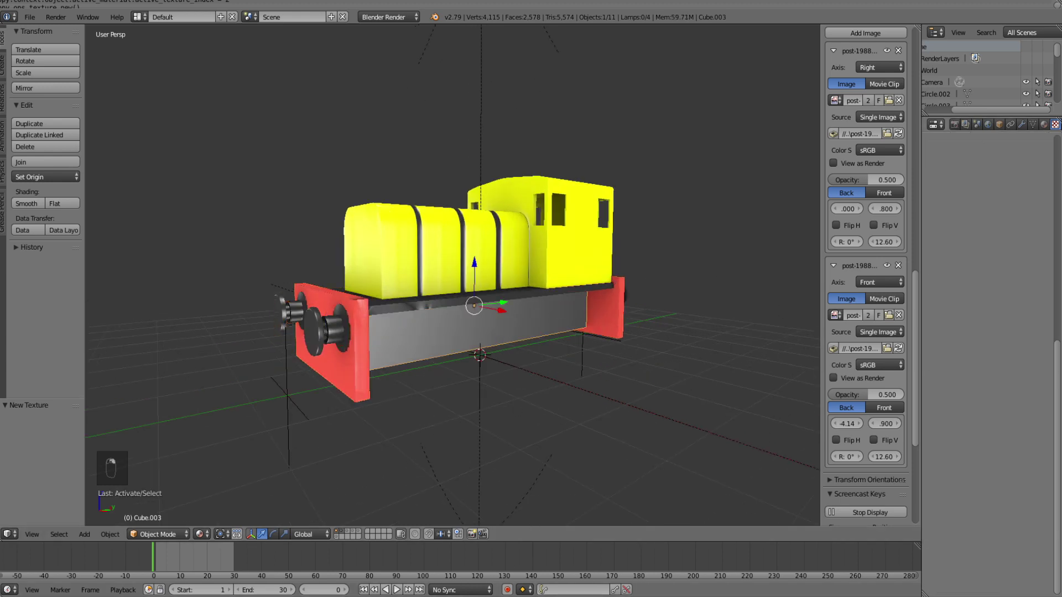
{"action": "left_click", "coordinate": [1044, 124]}
{"action": "left_click", "coordinate": [963, 197]}
{"action": "double_click", "coordinate": [970, 170]}
{"action": "key", "text": "BackSpace"}
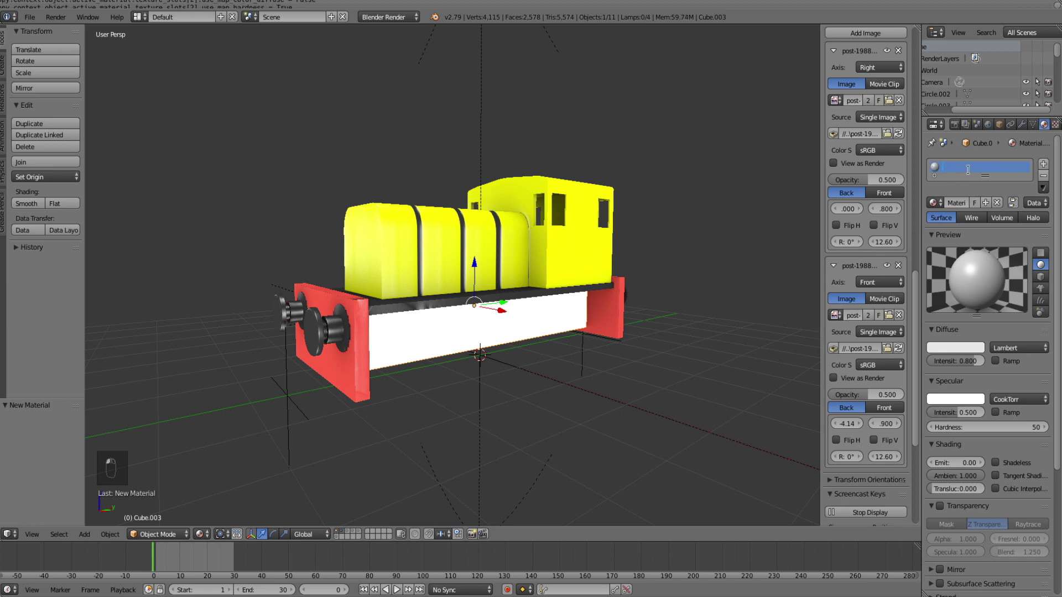
{"action": "type", "text": "lower"}
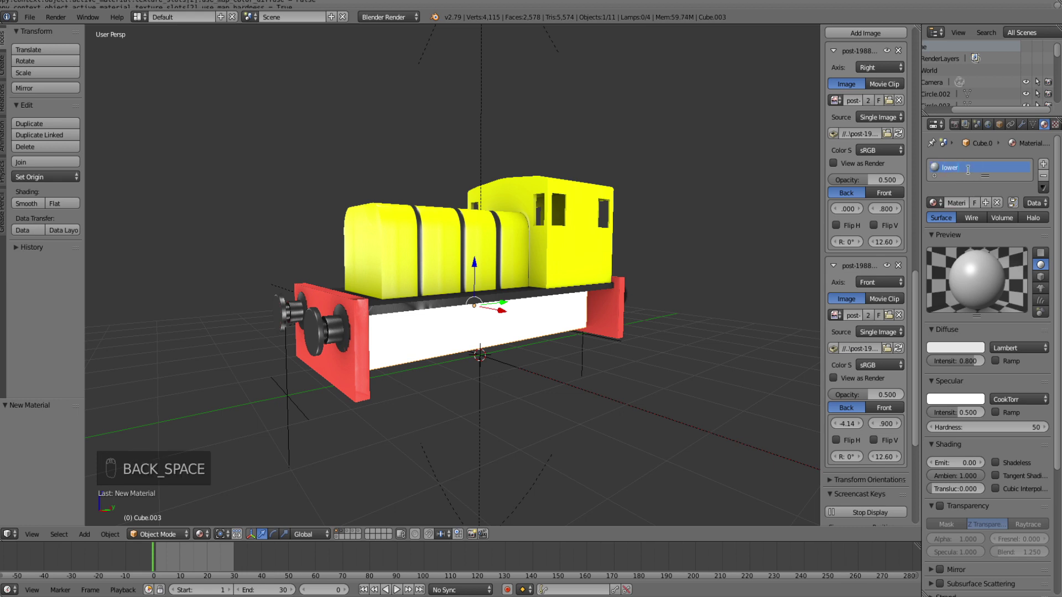
{"action": "type", "text": ".m"}
{"action": "type", "text": "ib"}
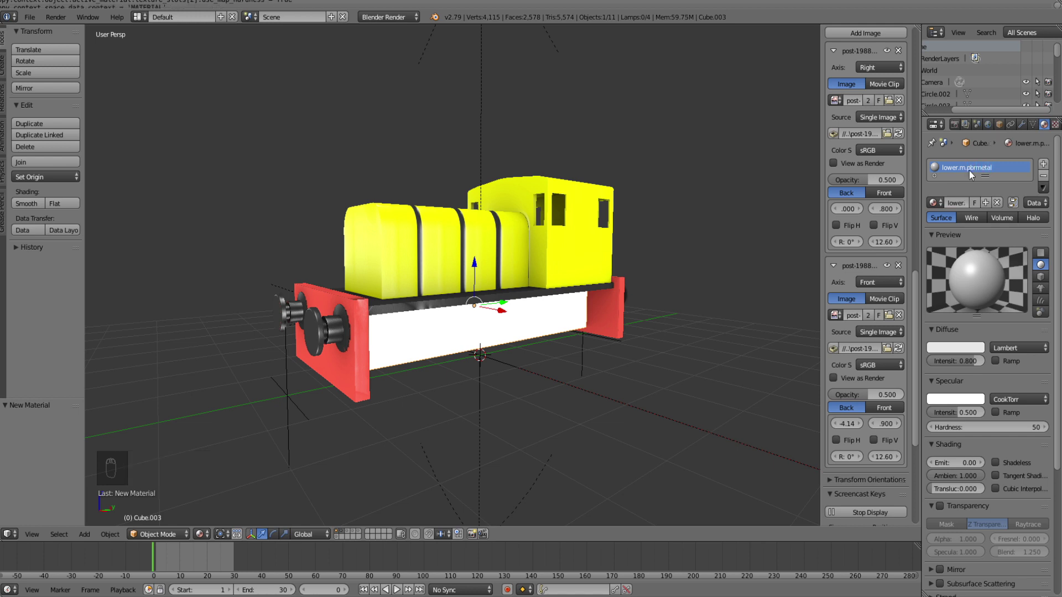
- Add a first image texture to the lower.m.pbrmetal material using lower_albedo.tga from the PBR Textures folder
{"action": "left_click", "coordinate": [1043, 176]}
{"action": "left_click", "coordinate": [1003, 224]}
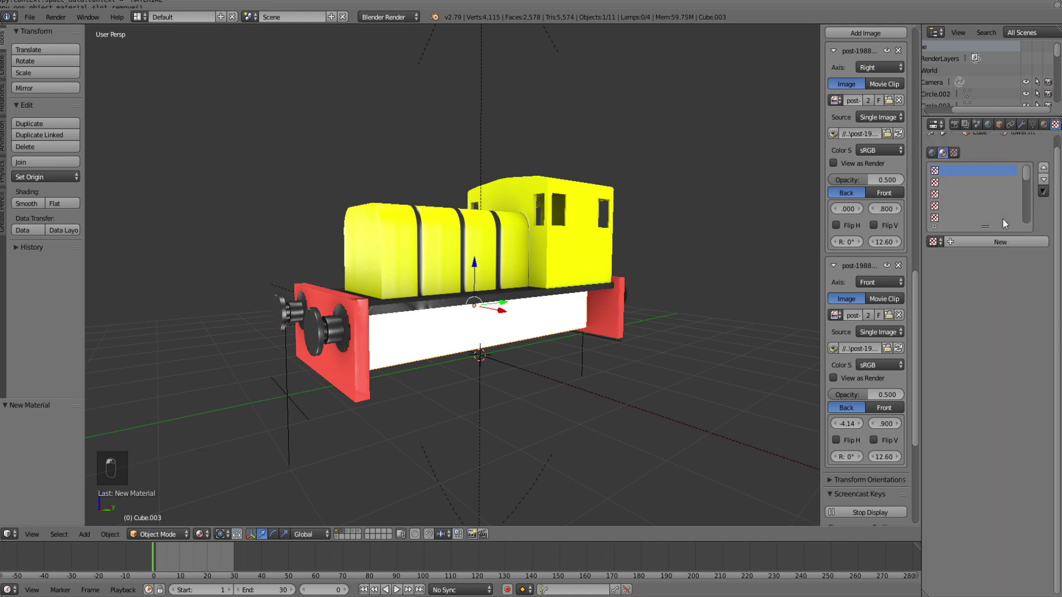
{"action": "left_click", "coordinate": [987, 243]}
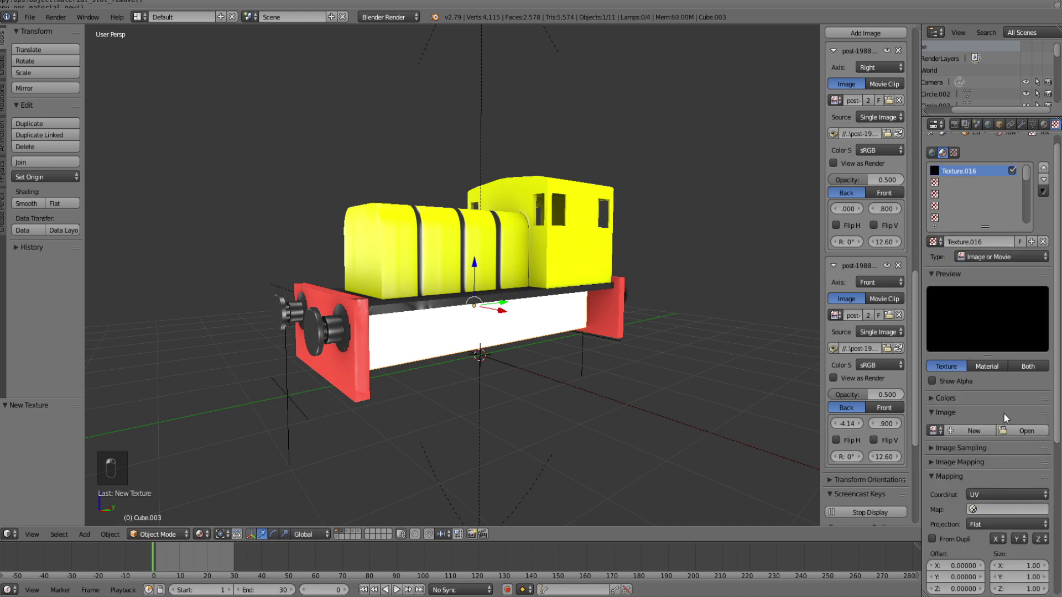
{"action": "left_click", "coordinate": [1022, 431]}
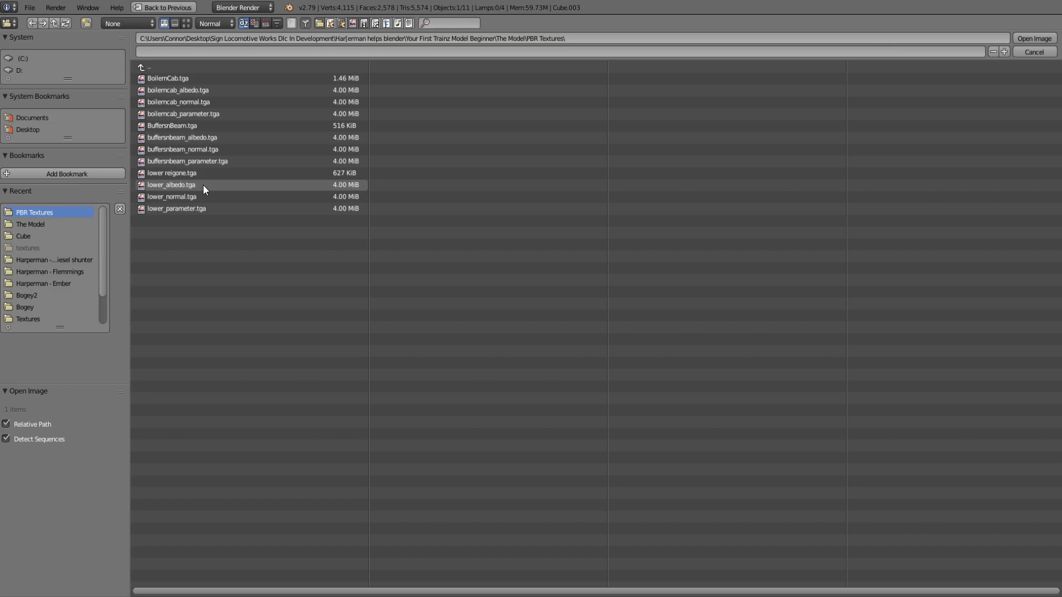
{"action": "double_click", "coordinate": [204, 184]}
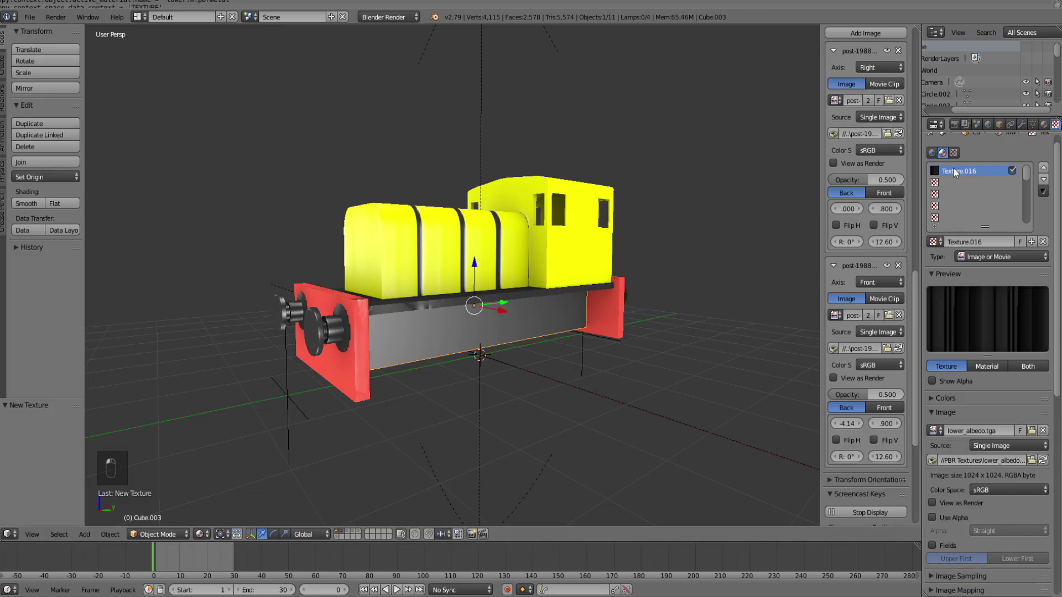
- Add lower_normal.tga from the PBR Textures folder as the second texture, replacing its diffuse colour influence with normal influence
{"action": "left_click", "coordinate": [963, 182]}
{"action": "left_click", "coordinate": [990, 241]}
{"action": "left_click", "coordinate": [1023, 431]}
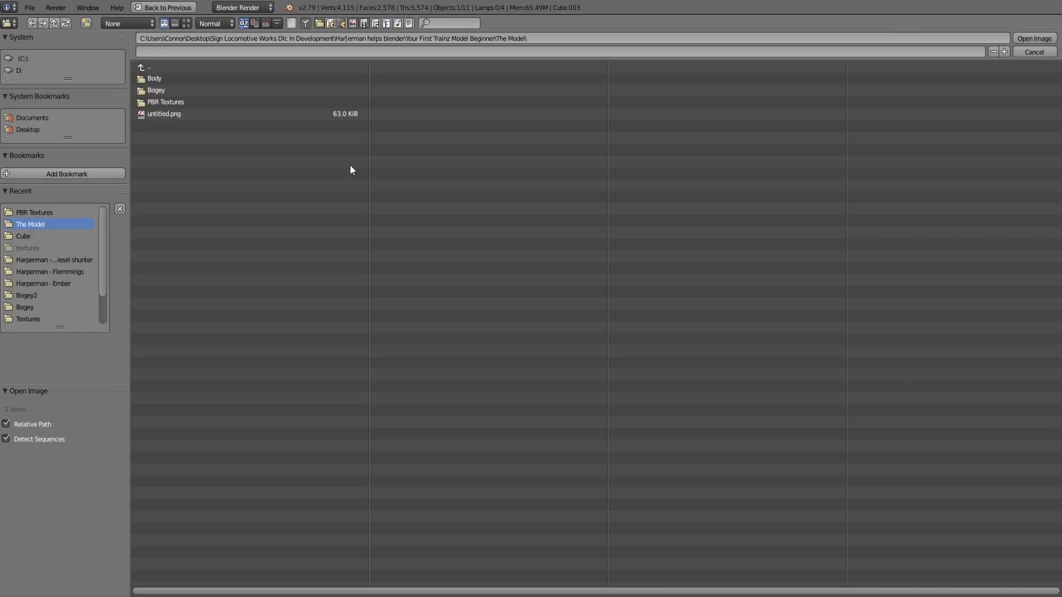
{"action": "double_click", "coordinate": [161, 101]}
{"action": "double_click", "coordinate": [188, 197]}
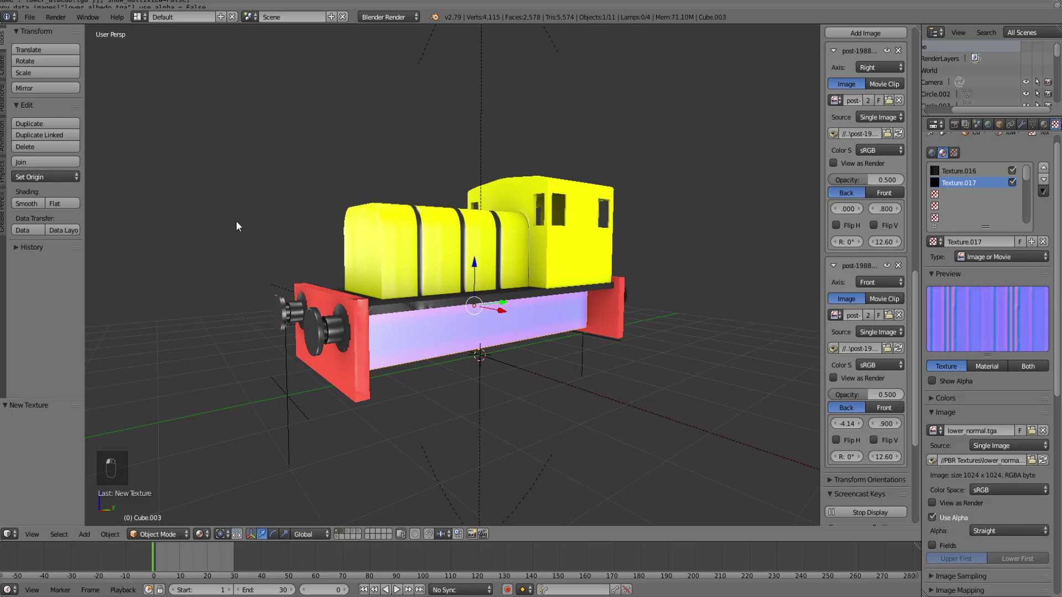
{"action": "scroll", "coordinate": [935, 487], "scroll_direction": "down", "scroll_amount": 12}
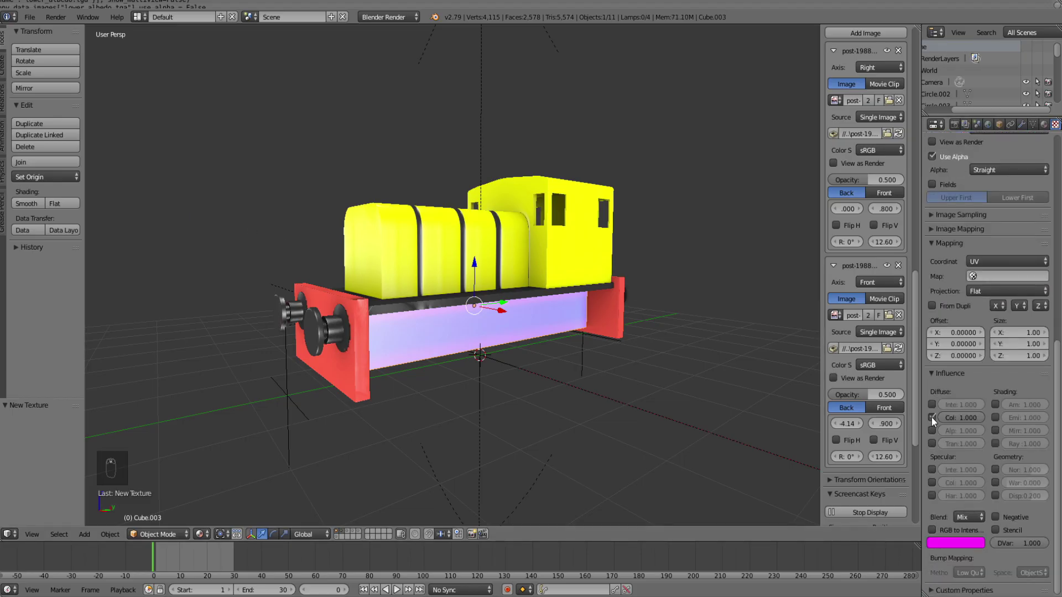
{"action": "left_click", "coordinate": [932, 417]}
{"action": "scroll", "coordinate": [916, 450], "scroll_direction": "up", "scroll_amount": 8}
{"action": "scroll", "coordinate": [923, 426], "scroll_direction": "up", "scroll_amount": 15}
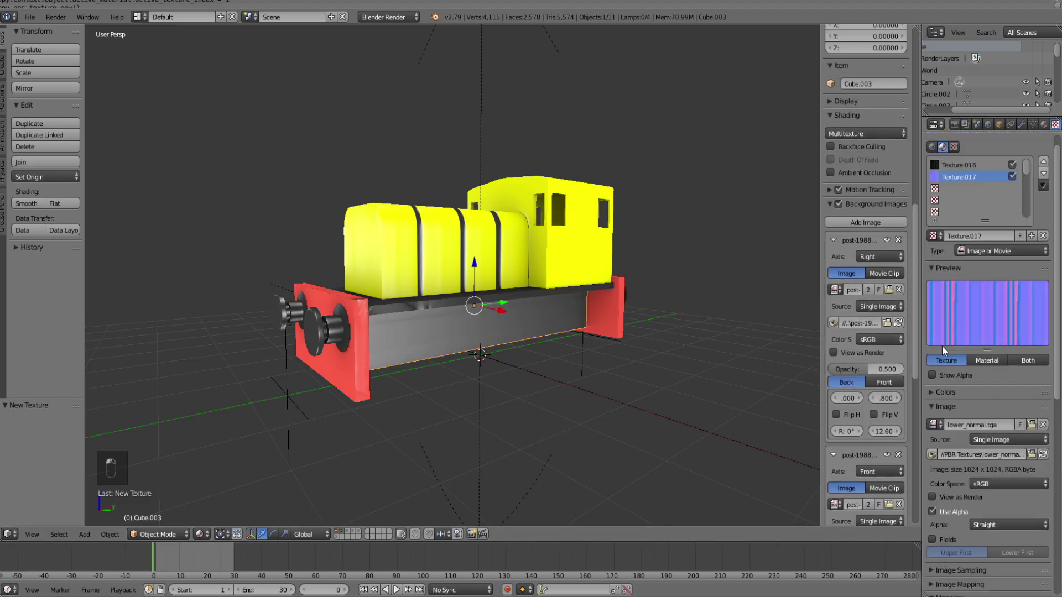
{"action": "scroll", "coordinate": [941, 345], "scroll_direction": "up", "scroll_amount": 1}
- Add lower_parameter.tga as the third texture, replacing its diffuse colour influence with specular hardness influence
{"action": "left_click", "coordinate": [947, 202]}
{"action": "left_click", "coordinate": [984, 251]}
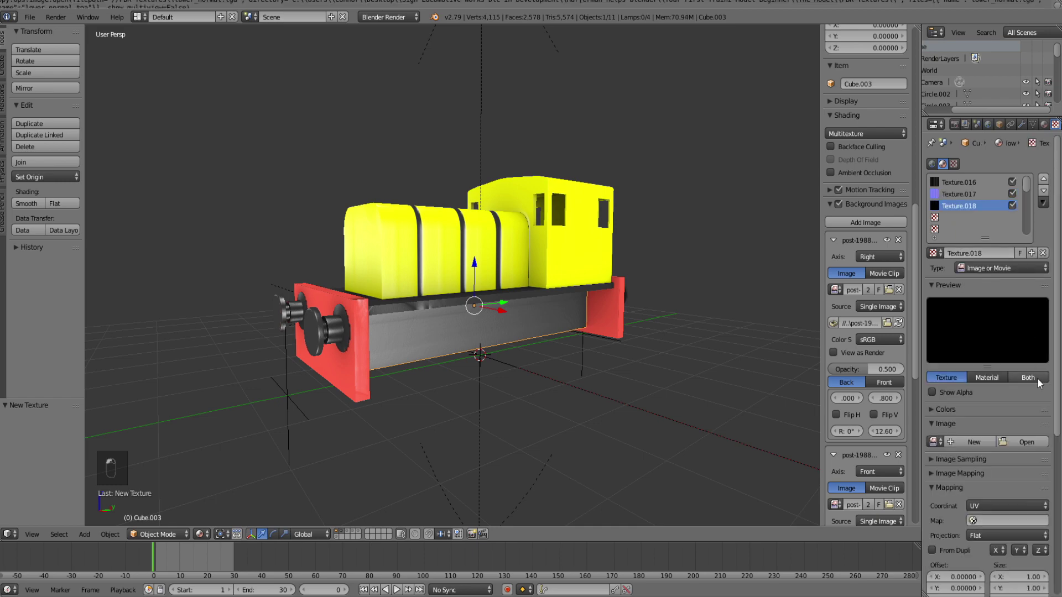
{"action": "left_click", "coordinate": [1022, 441]}
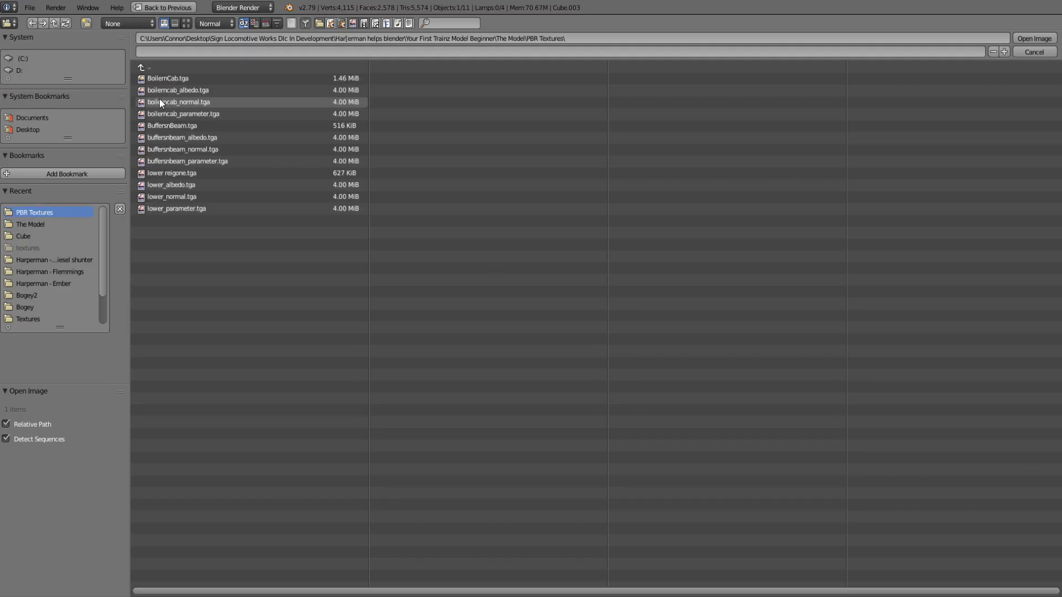
{"action": "double_click", "coordinate": [208, 211]}
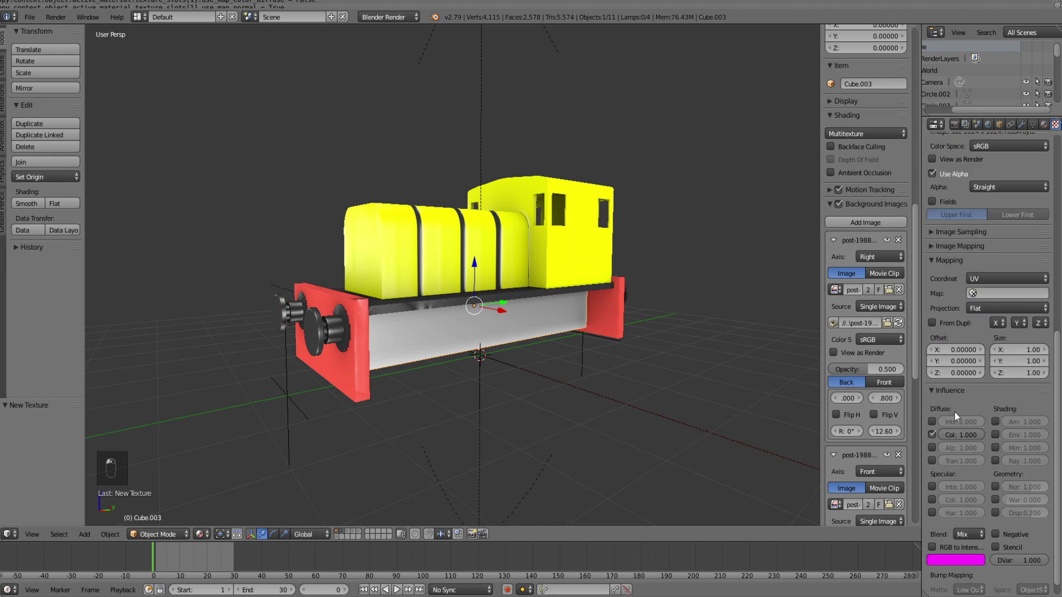
{"action": "scroll", "coordinate": [954, 411], "scroll_direction": "down", "scroll_amount": 1}
{"action": "left_click", "coordinate": [932, 417]}
{"action": "left_click", "coordinate": [932, 496]}
- Show only the first layer in solid shading and select all of its objects
{"action": "middle_click_drag", "start_coordinate": [617, 415], "coordinate": [584, 431]}
{"action": "left_click", "coordinate": [337, 530]}
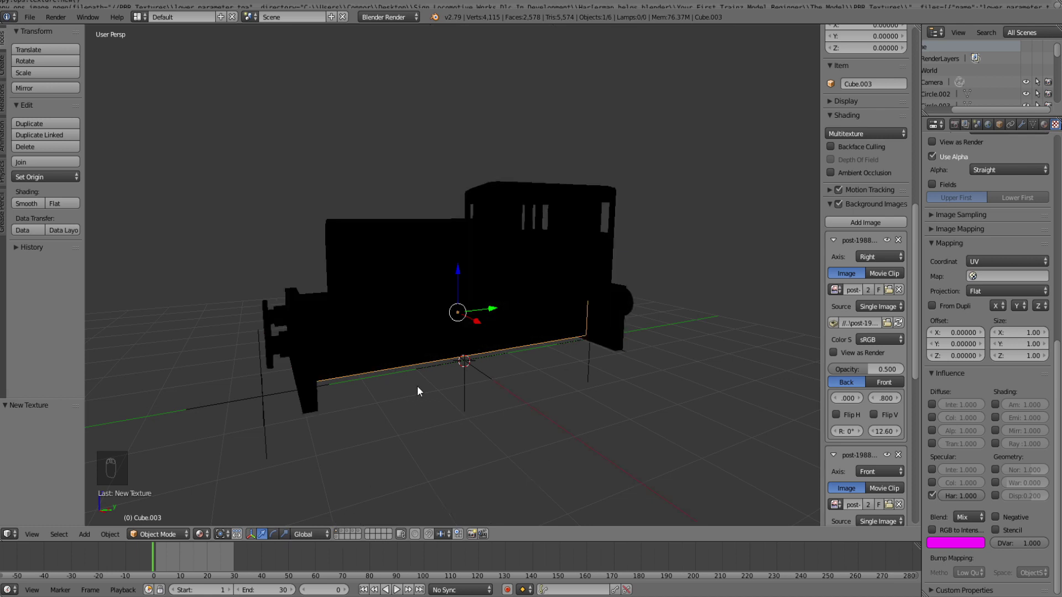
{"action": "middle_click_drag", "start_coordinate": [417, 386], "coordinate": [487, 335]}
{"action": "key", "text": "a"}
{"action": "key", "text": "a"}
{"action": "key", "text": "a"}
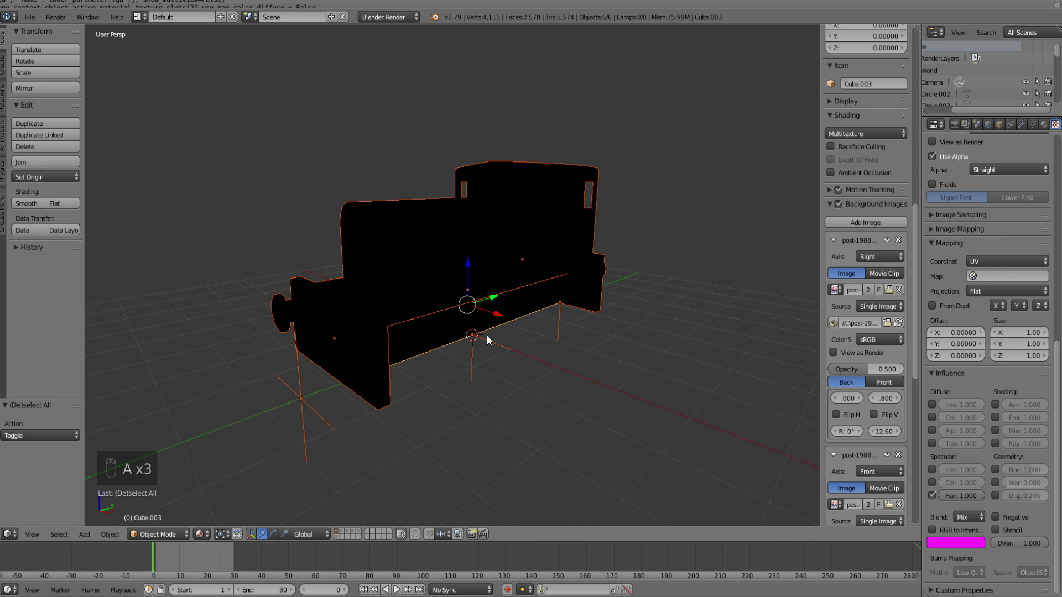
{"action": "left_click", "coordinate": [199, 534]}
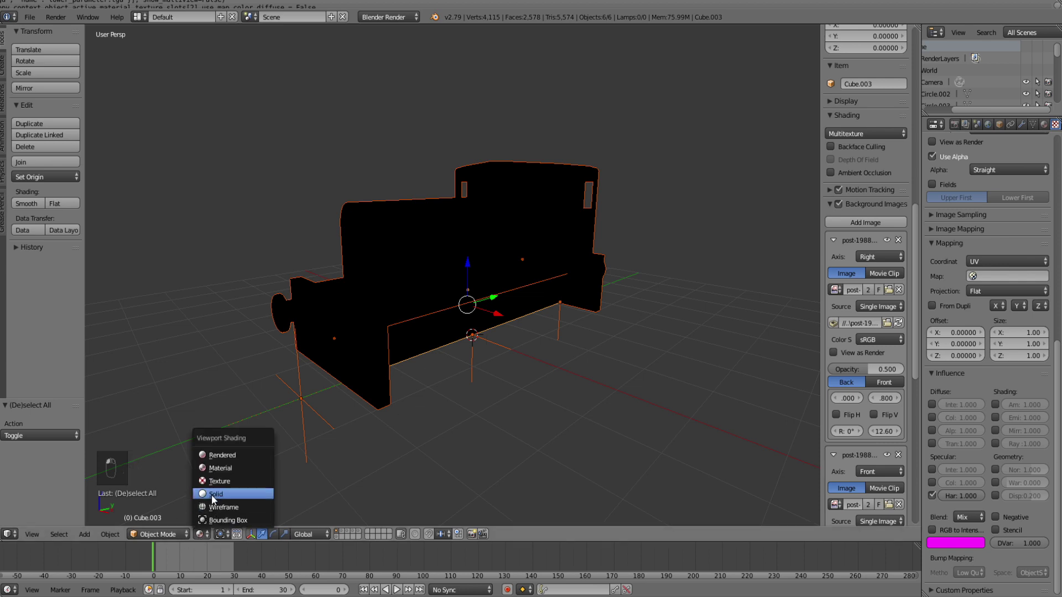
{"action": "left_click", "coordinate": [213, 494]}
- Export the selected objects as Beginner.fbx to the PBR Textures folder, using the preset with FBX All scaling, Y Forward and Z Up
{"action": "left_click", "coordinate": [30, 16]}
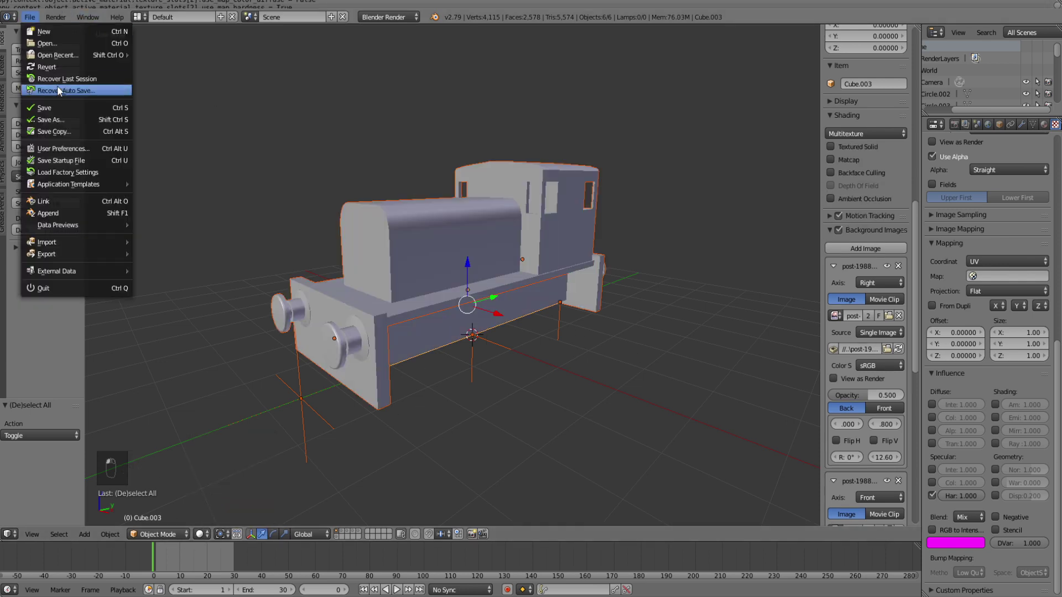
{"action": "key", "text": "Escape"}
{"action": "left_click", "coordinate": [30, 17]}
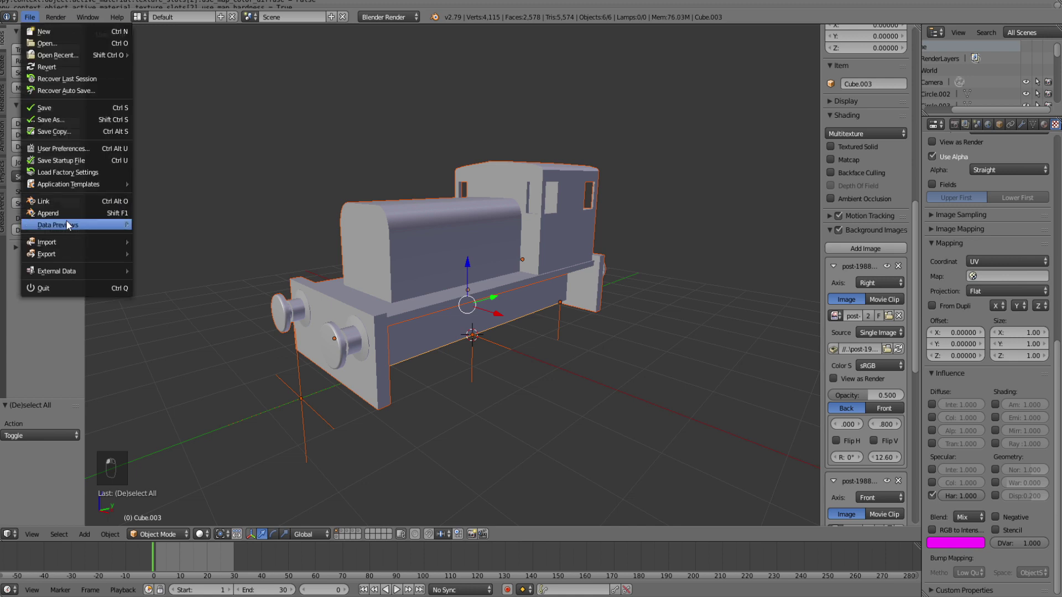
{"action": "mouse_move", "coordinate": [77, 254]}
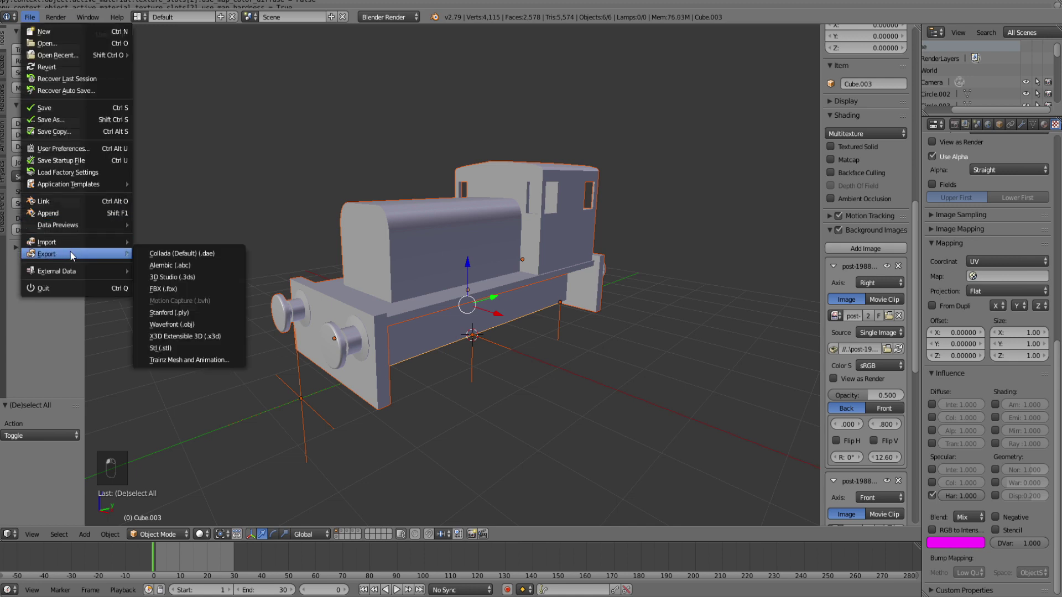
{"action": "left_click", "coordinate": [179, 290]}
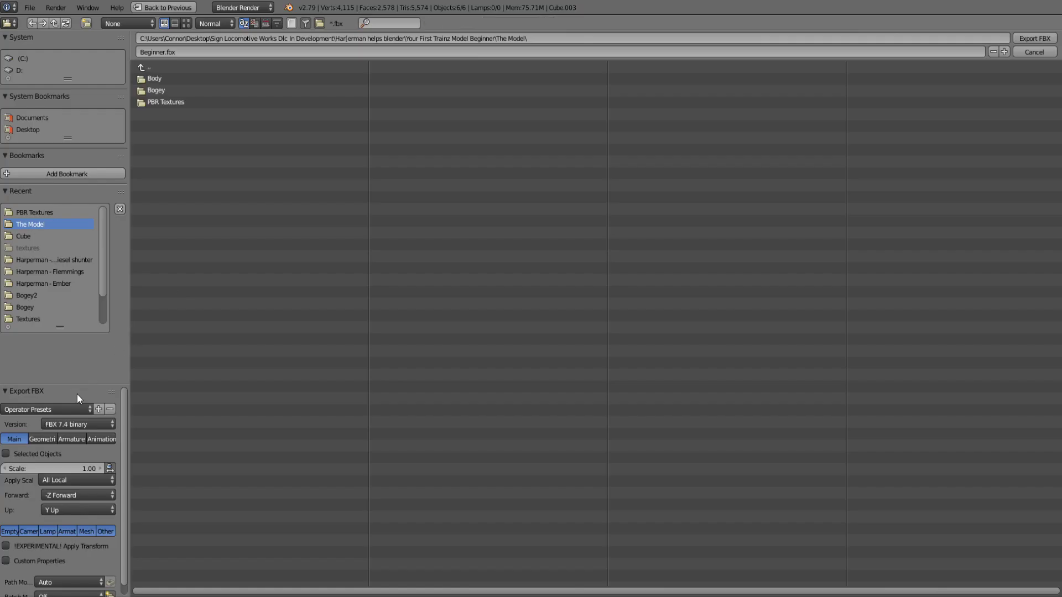
{"action": "left_click", "coordinate": [75, 410]}
{"action": "left_click", "coordinate": [34, 410]}
{"action": "left_click", "coordinate": [28, 439]}
{"action": "left_click", "coordinate": [163, 101]}
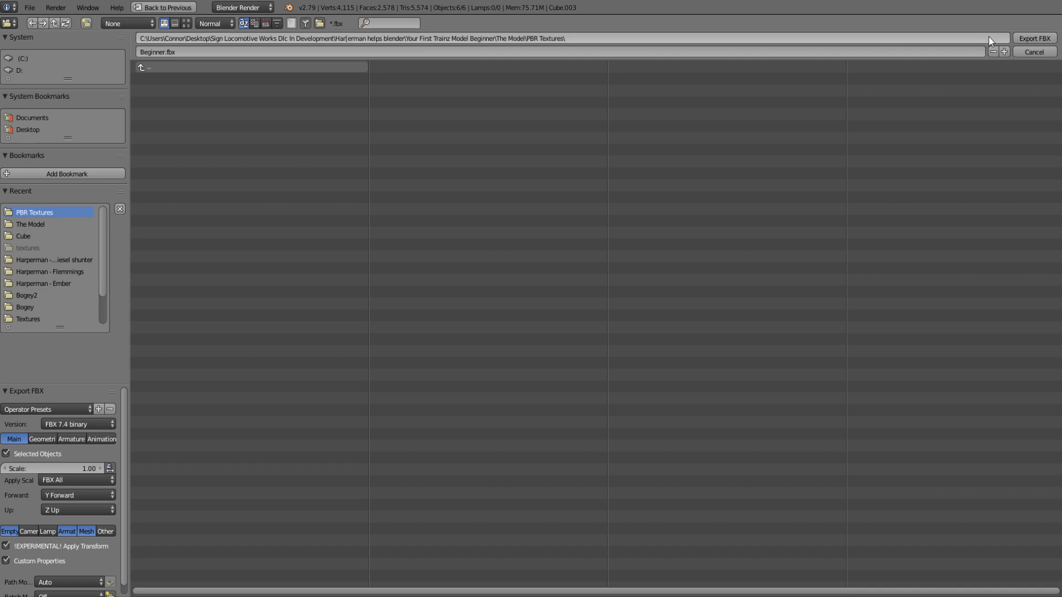
{"action": "left_click", "coordinate": [1034, 38]}
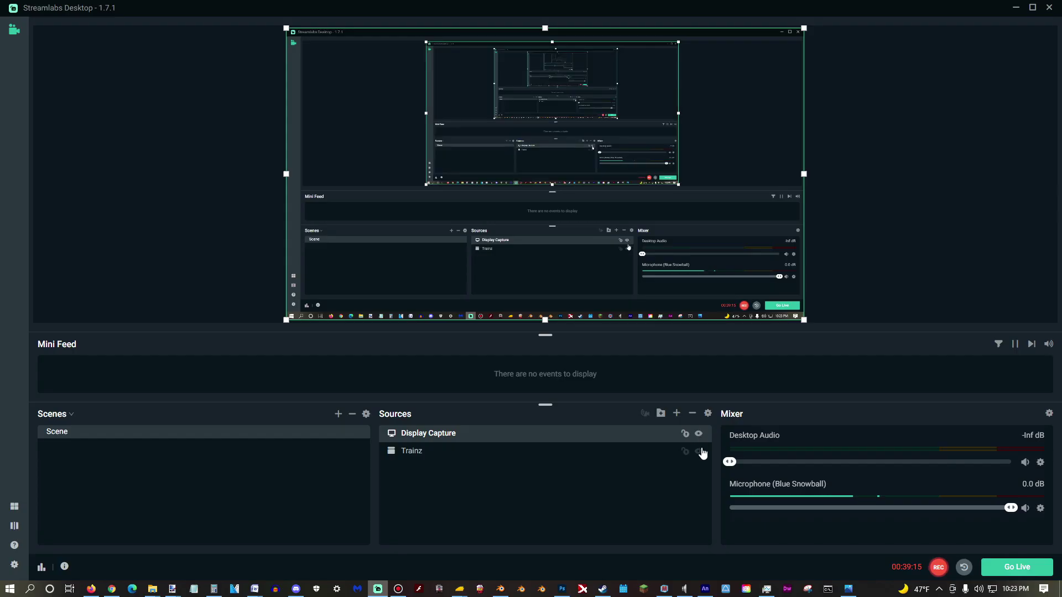
- Switch to File Explorer, close the extra editing folder windows and bring up the New Asset folder
{"action": "left_click", "coordinate": [664, 451]}
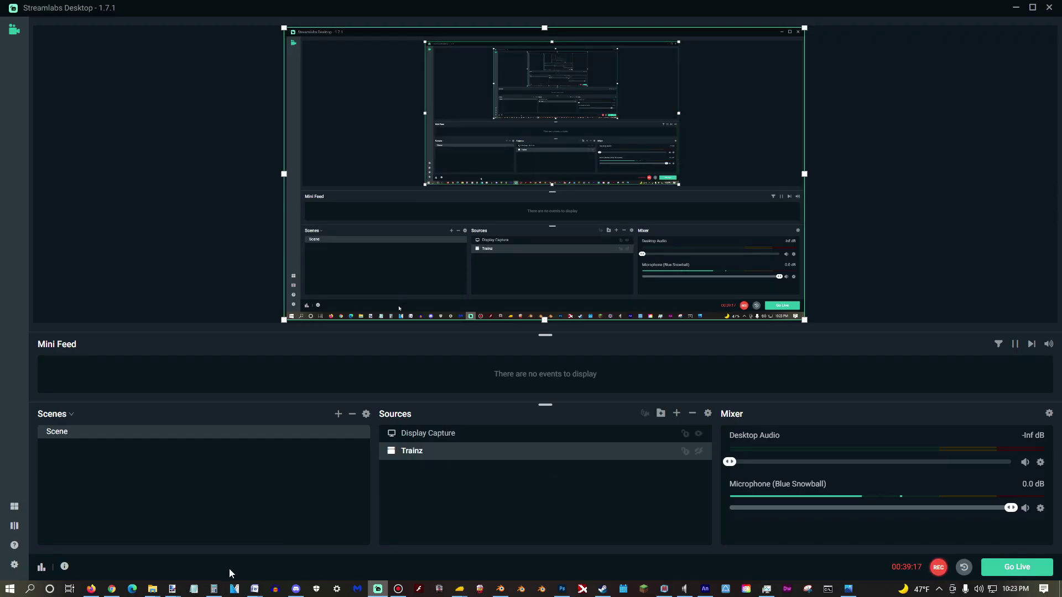
{"action": "mouse_move", "coordinate": [152, 588]}
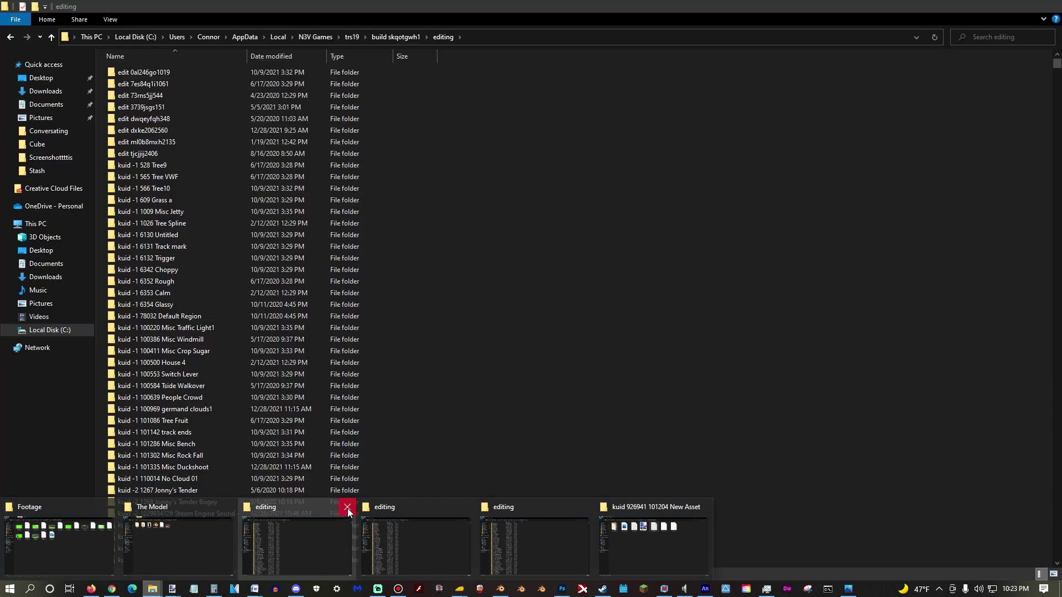
{"action": "left_click", "coordinate": [347, 508]}
{"action": "left_click", "coordinate": [347, 507]}
{"action": "left_click", "coordinate": [346, 508]}
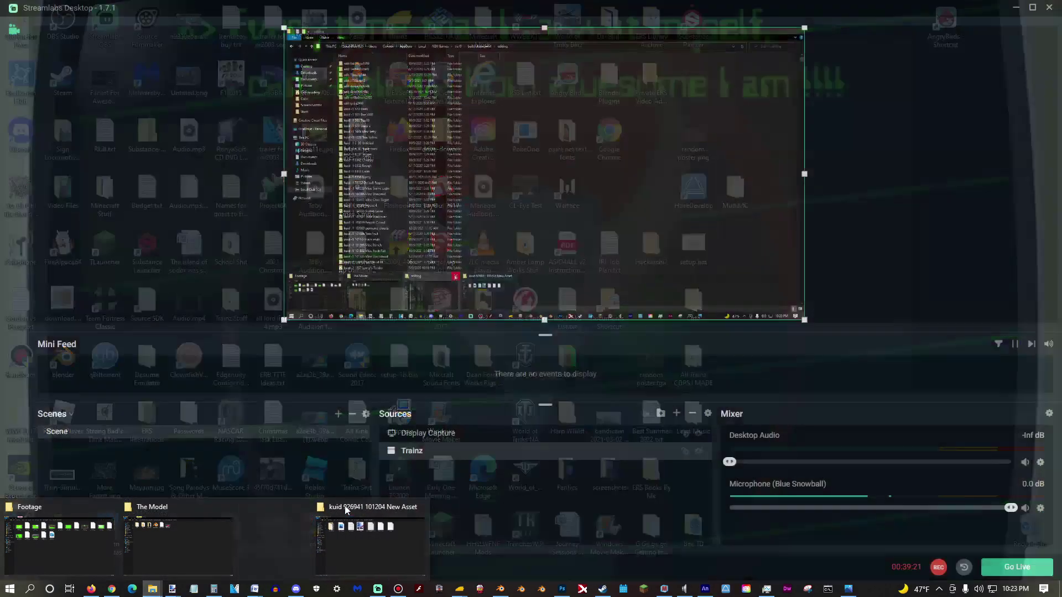
{"action": "left_click", "coordinate": [321, 548]}
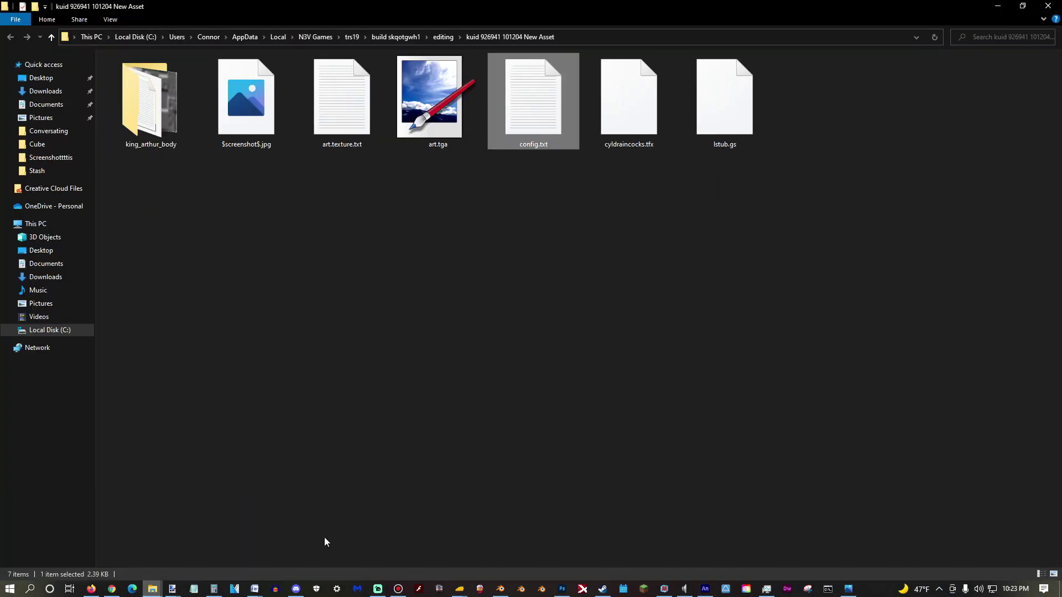
- Delete all texture and text files from the king_arthur_body folder, keeping only bb400.fbx and bb400.trainzmesh
{"action": "double_click", "coordinate": [161, 139]}
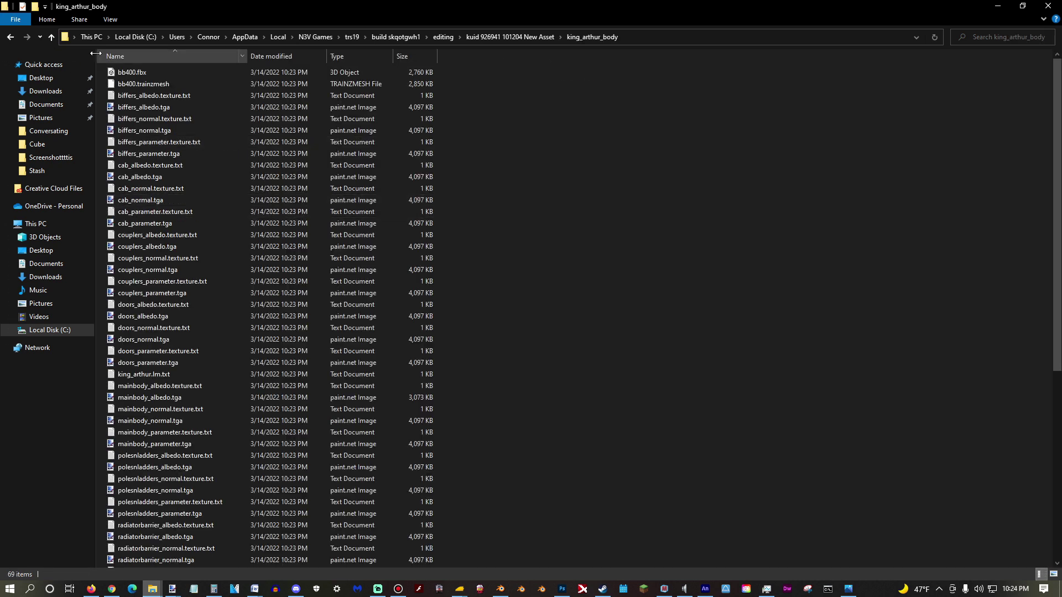
{"action": "left_click", "coordinate": [50, 37]}
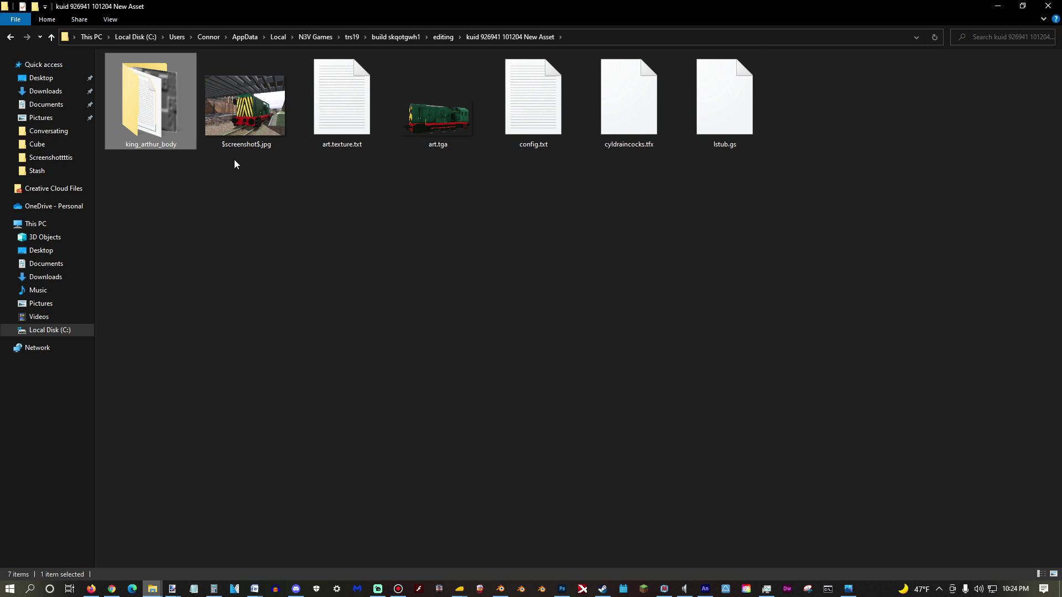
{"action": "double_click", "coordinate": [177, 121]}
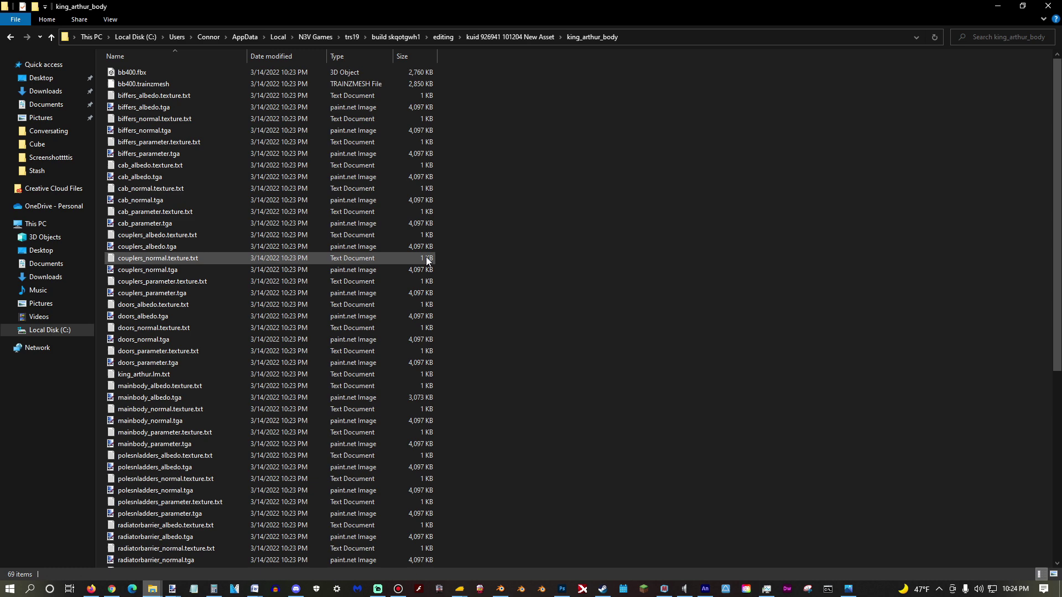
{"action": "scroll", "coordinate": [426, 261], "scroll_direction": "up", "scroll_amount": 1, "text": "ctrl"}
{"action": "scroll", "coordinate": [426, 257], "scroll_direction": "up", "scroll_amount": 2, "text": "ctrl"}
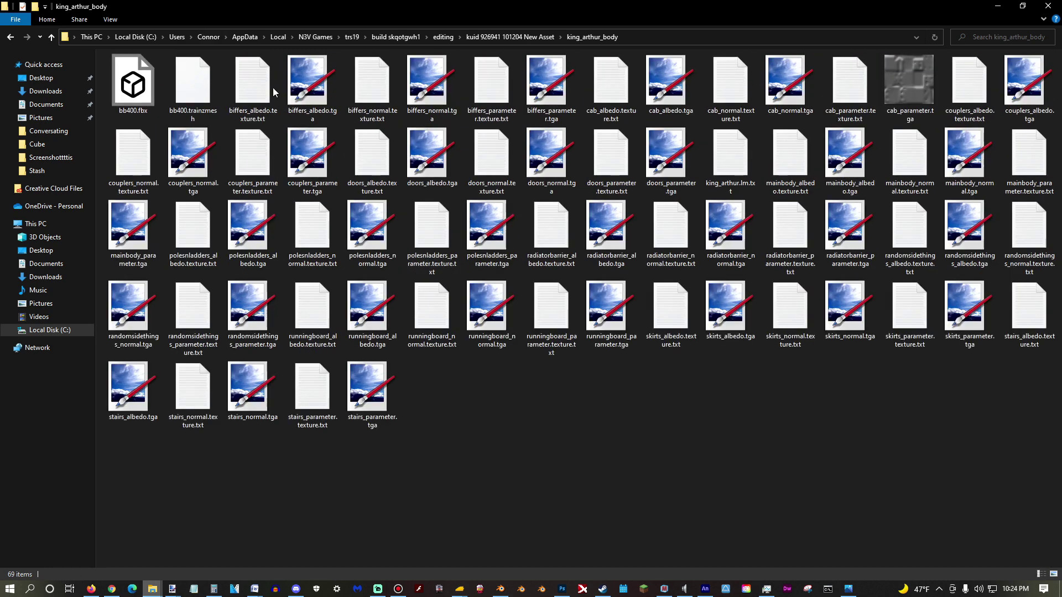
{"action": "left_click", "coordinate": [275, 94]}
{"action": "left_click", "coordinate": [378, 386], "text": "shift"}
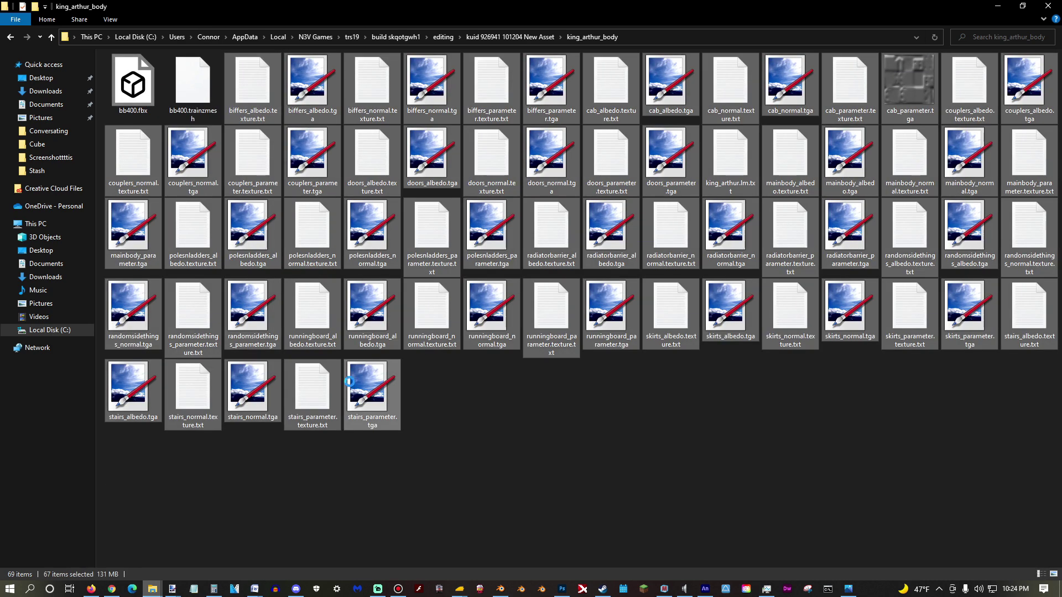
{"action": "right_click", "coordinate": [347, 380]}
{"action": "left_click", "coordinate": [211, 344]}
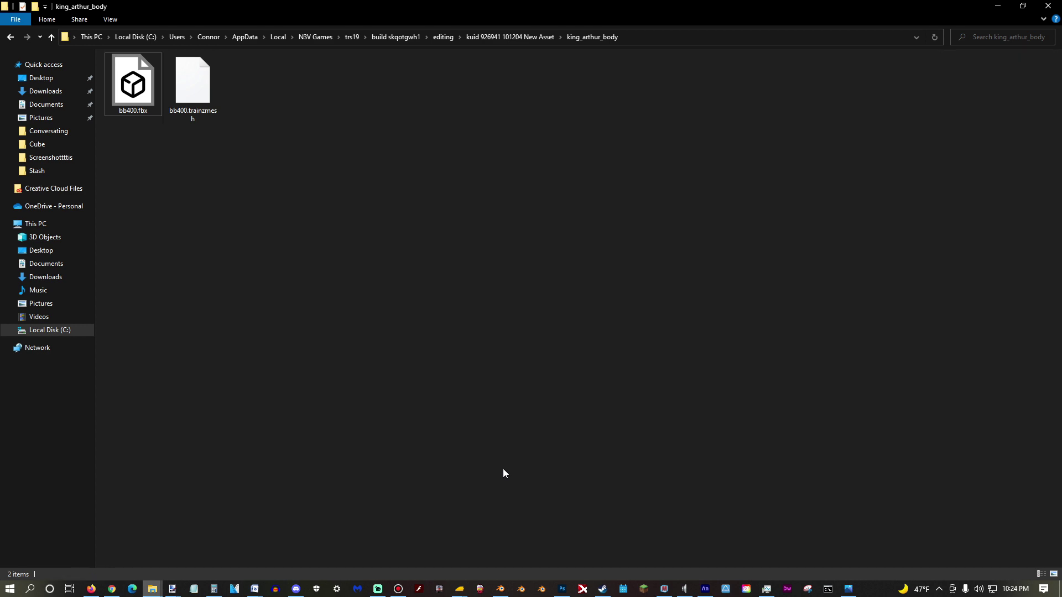
- Delete bb400.fbx and bb400.trainzmesh from the king_arthur_body folder
{"action": "right_click", "coordinate": [183, 72]}
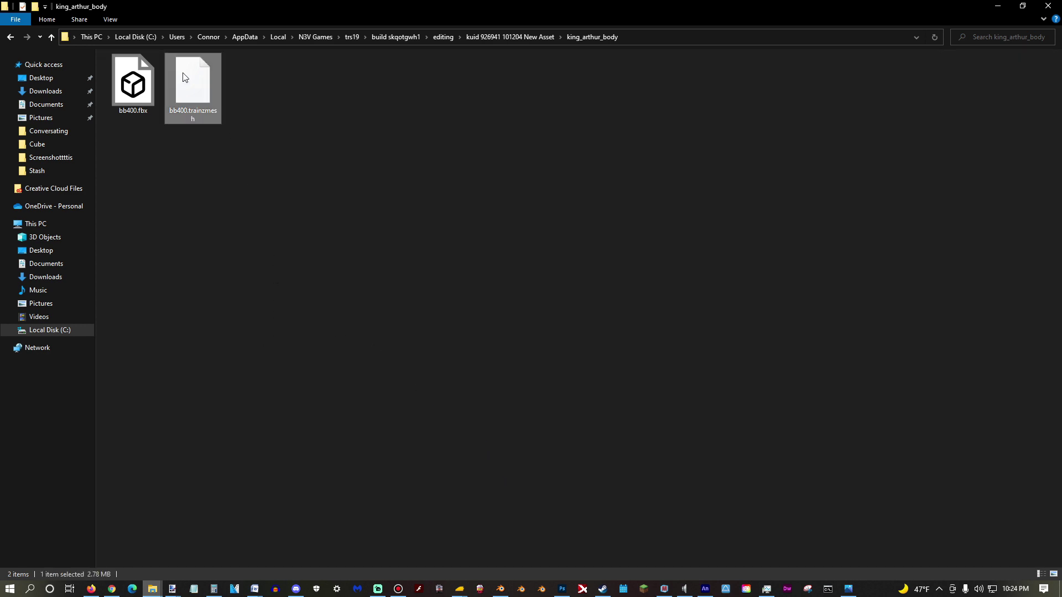
{"action": "left_click", "coordinate": [254, 113]}
{"action": "left_click_drag", "start_coordinate": [234, 184], "coordinate": [155, 107]}
{"action": "right_click", "coordinate": [194, 119]}
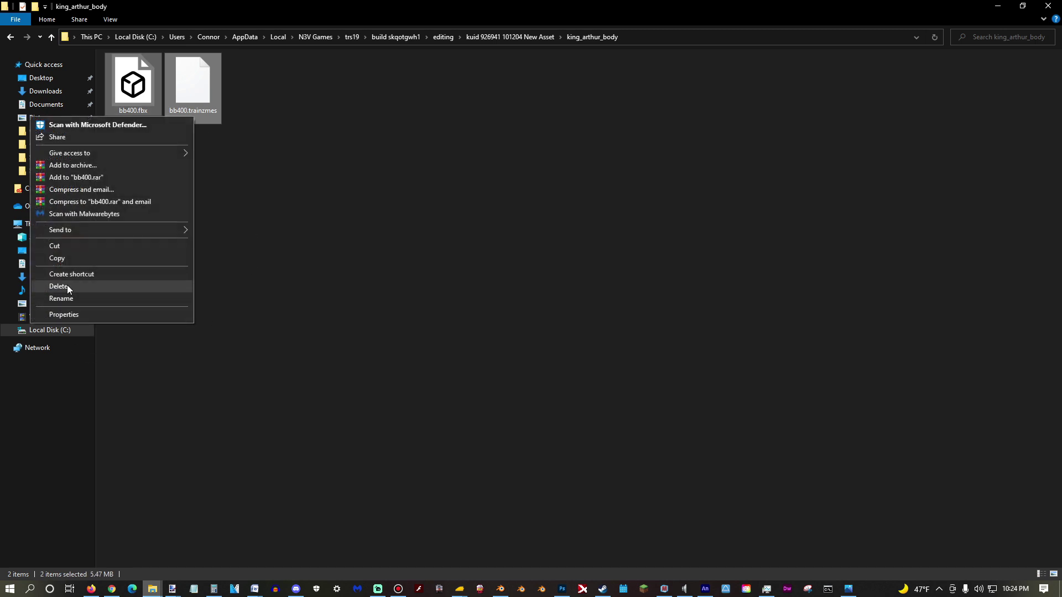
{"action": "left_click", "coordinate": [150, 286]}
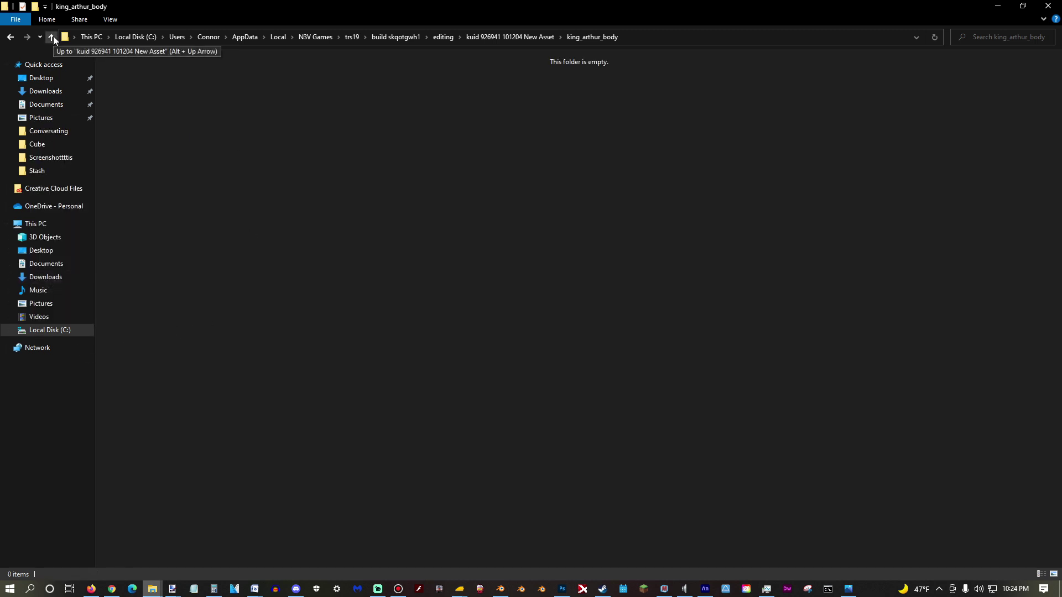
- Undo the last two deletions to restore the bb400, texture and text files, and reopen the king_arthur_body folder
{"action": "key", "text": "ctrl+z"}
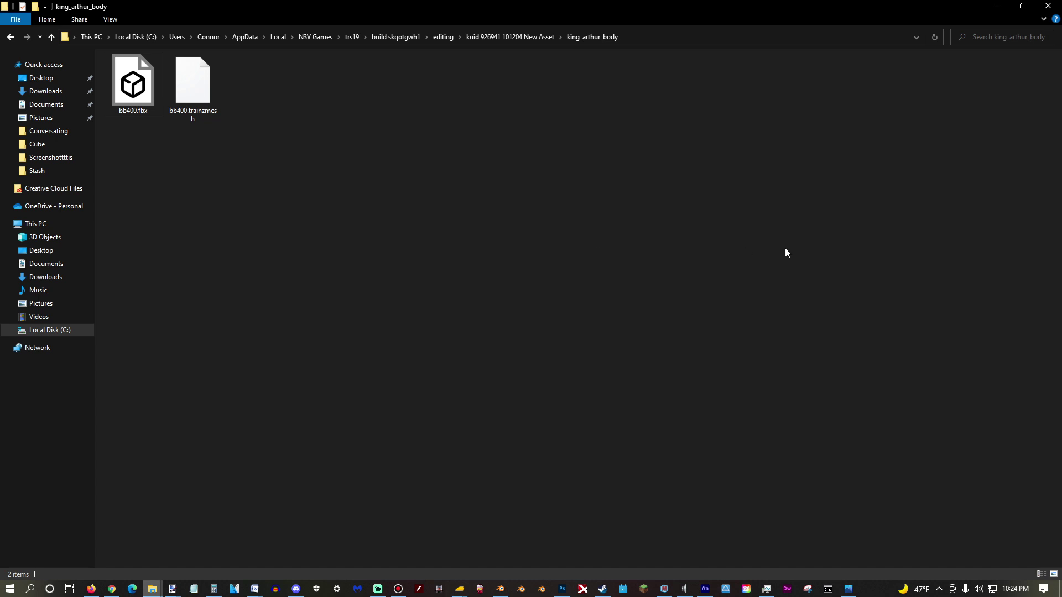
{"action": "key", "text": "ctrl+z"}
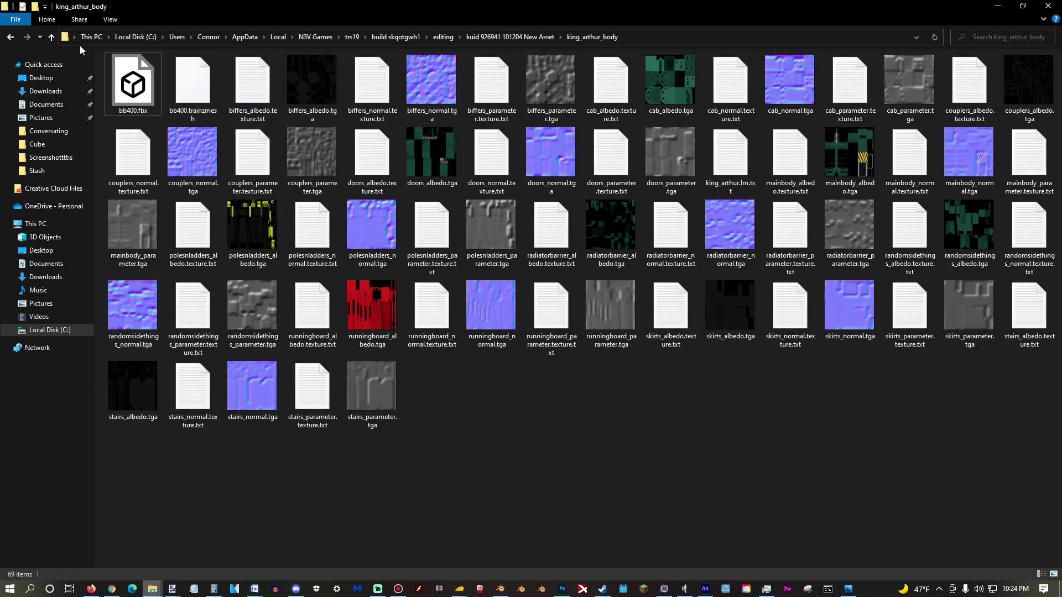
{"action": "left_click", "coordinate": [51, 37]}
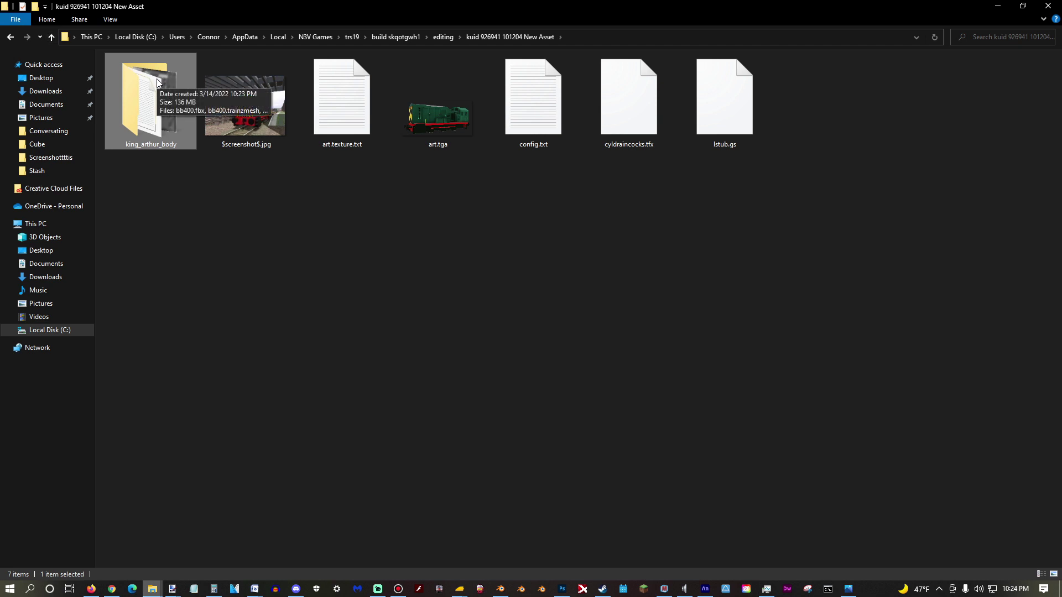
{"action": "double_click", "coordinate": [157, 83]}
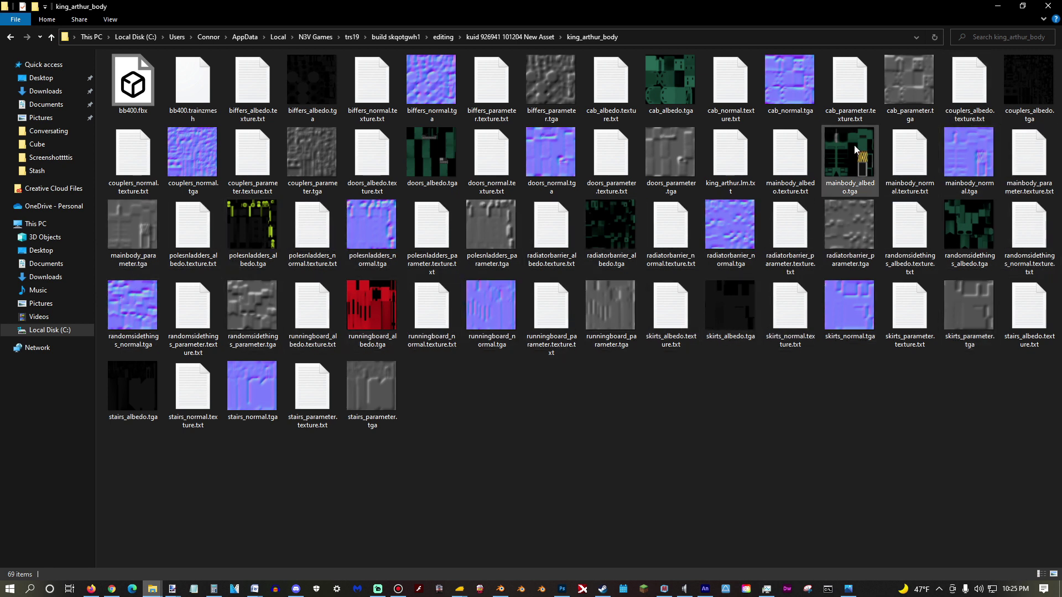
- Delete all textures and texture text files from king_arthur_body, keeping king_arthur.lm.txt and the two bb400 files
{"action": "left_click", "coordinate": [727, 167]}
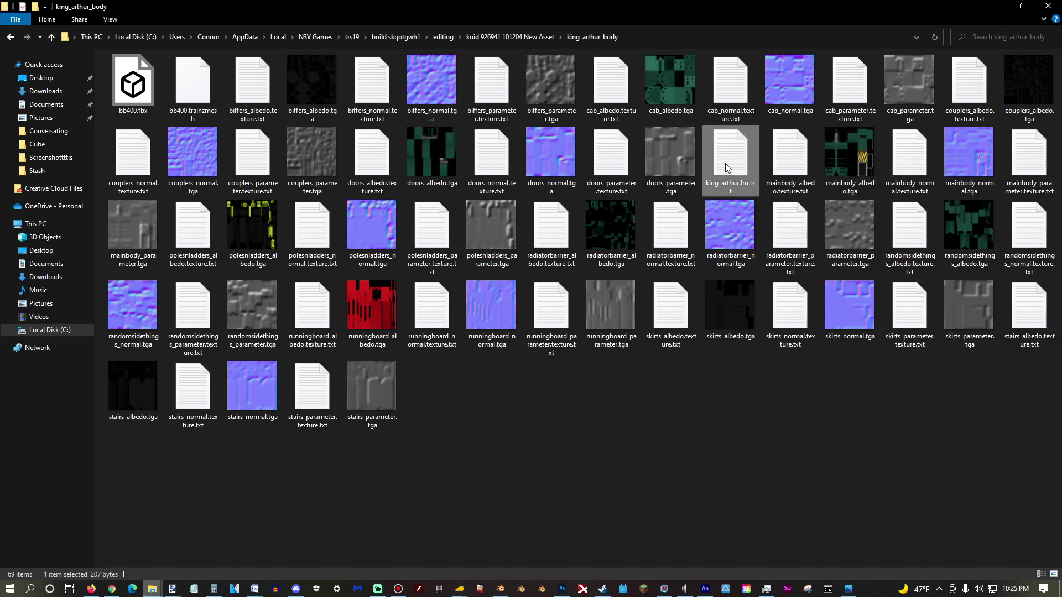
{"action": "left_click", "coordinate": [252, 89]}
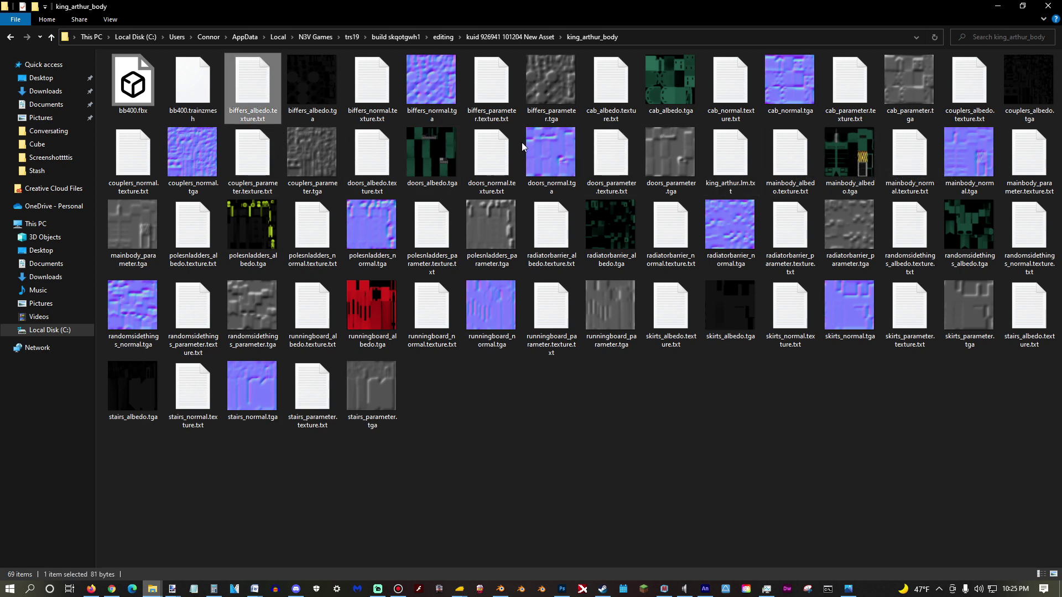
{"action": "left_click", "coordinate": [660, 172], "text": "shift"}
{"action": "right_click", "coordinate": [660, 170]}
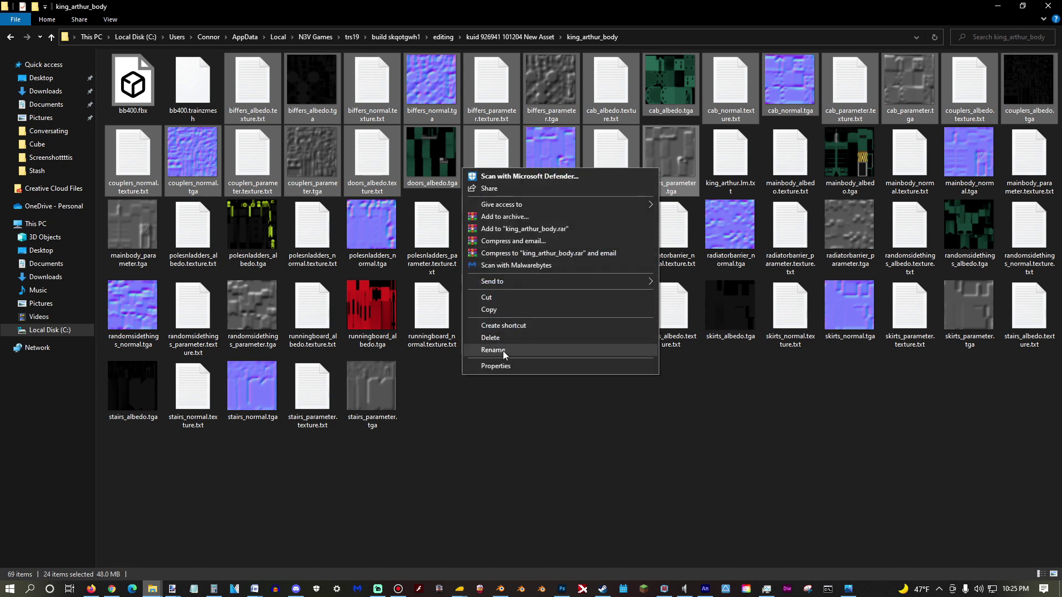
{"action": "left_click", "coordinate": [491, 338]}
{"action": "left_click", "coordinate": [312, 89]}
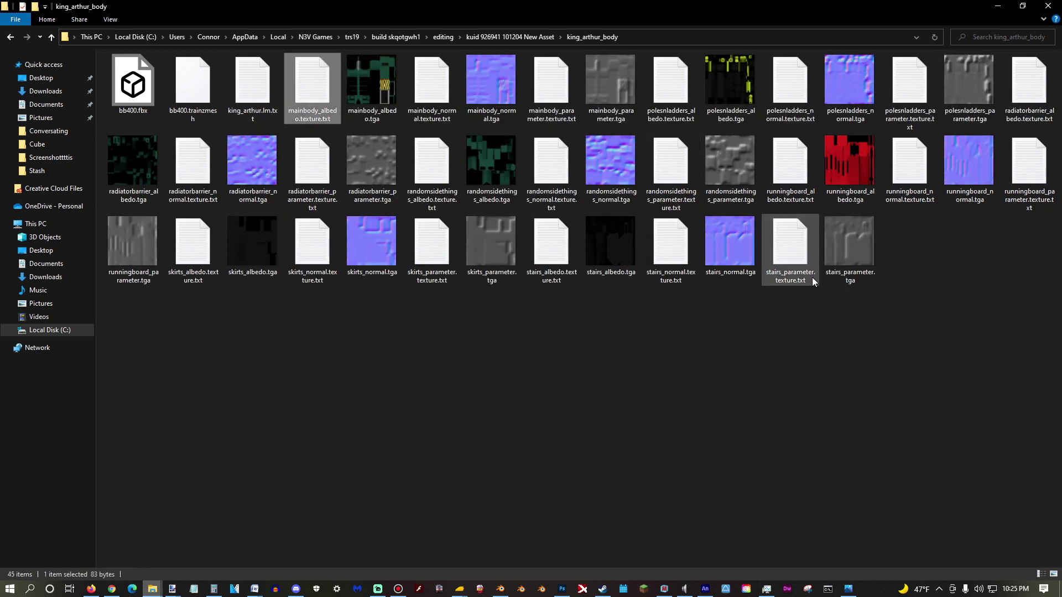
{"action": "left_click", "coordinate": [855, 271], "text": "shift"}
{"action": "right_click", "coordinate": [854, 271]}
{"action": "left_click", "coordinate": [739, 436]}
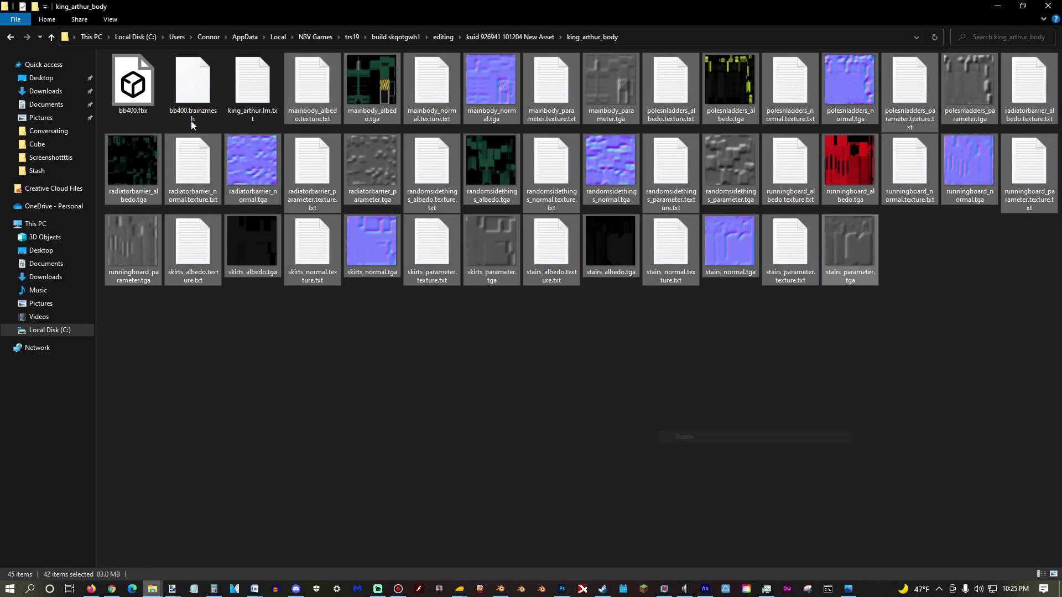
- Delete bb400.trainzmesh and bb400.fbx from king_arthur_body and go back to the New Asset folder
{"action": "left_click", "coordinate": [188, 112]}
{"action": "left_click", "coordinate": [140, 101], "text": "shift"}
{"action": "right_click", "coordinate": [140, 101]}
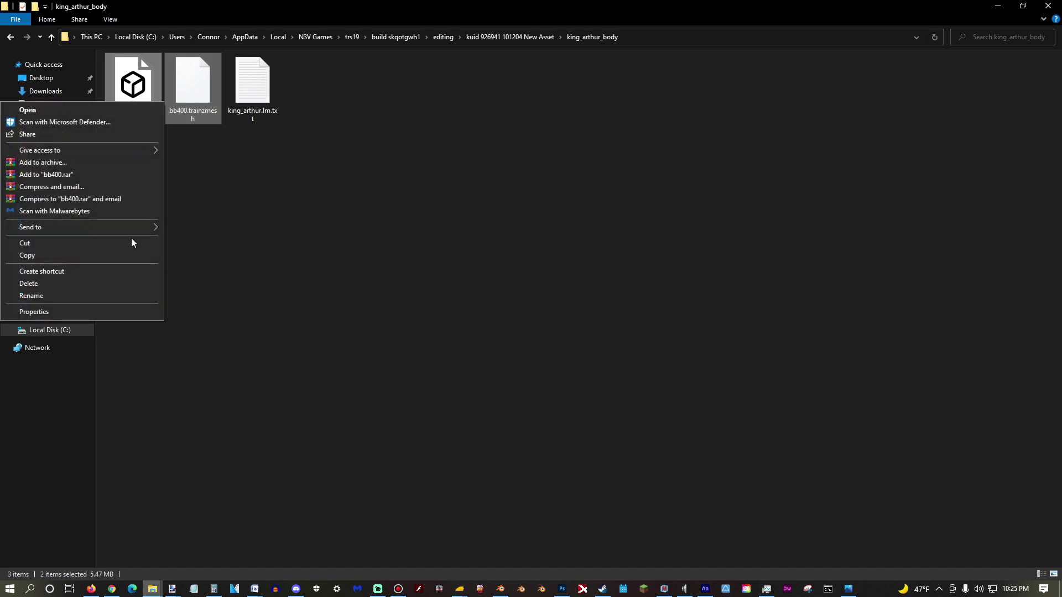
{"action": "left_click", "coordinate": [70, 282]}
{"action": "left_click", "coordinate": [51, 37]}
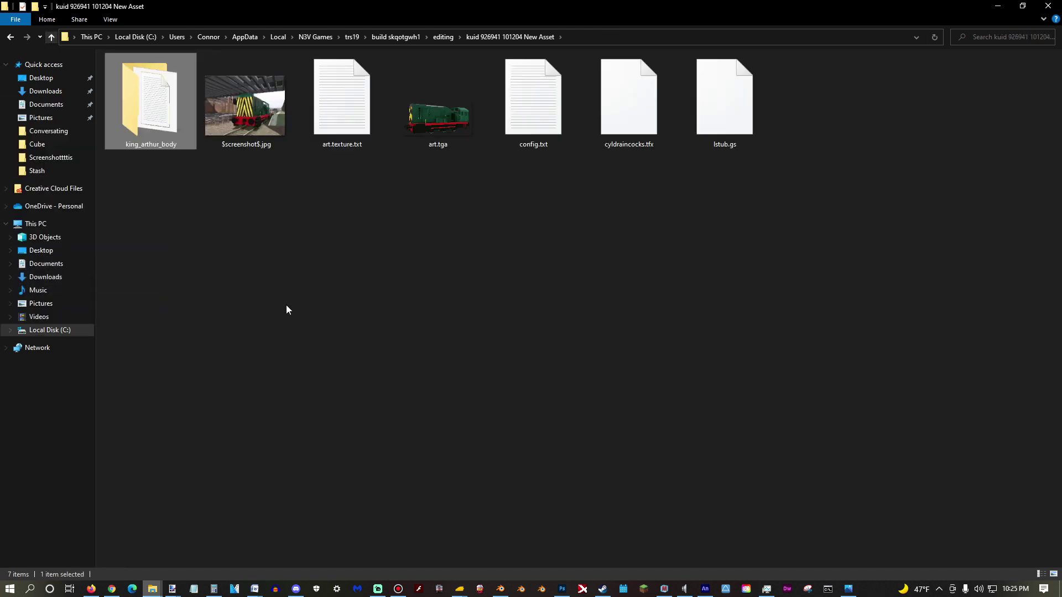
- Copy Beginner.fbx and all the TGA textures from The Model's PBR Textures folder
{"action": "left_click", "coordinate": [152, 589]}
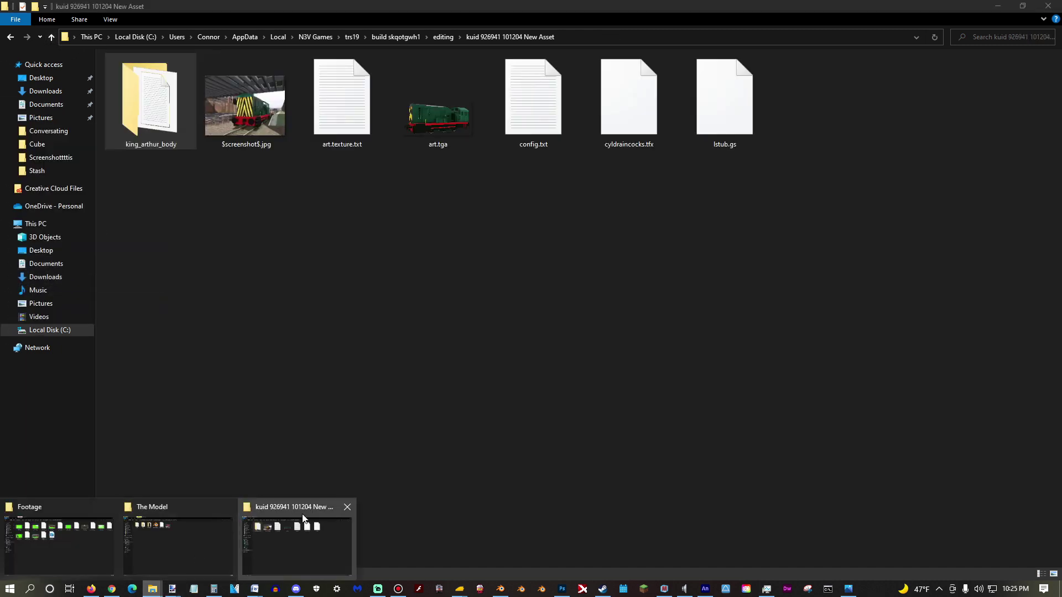
{"action": "left_click", "coordinate": [201, 521]}
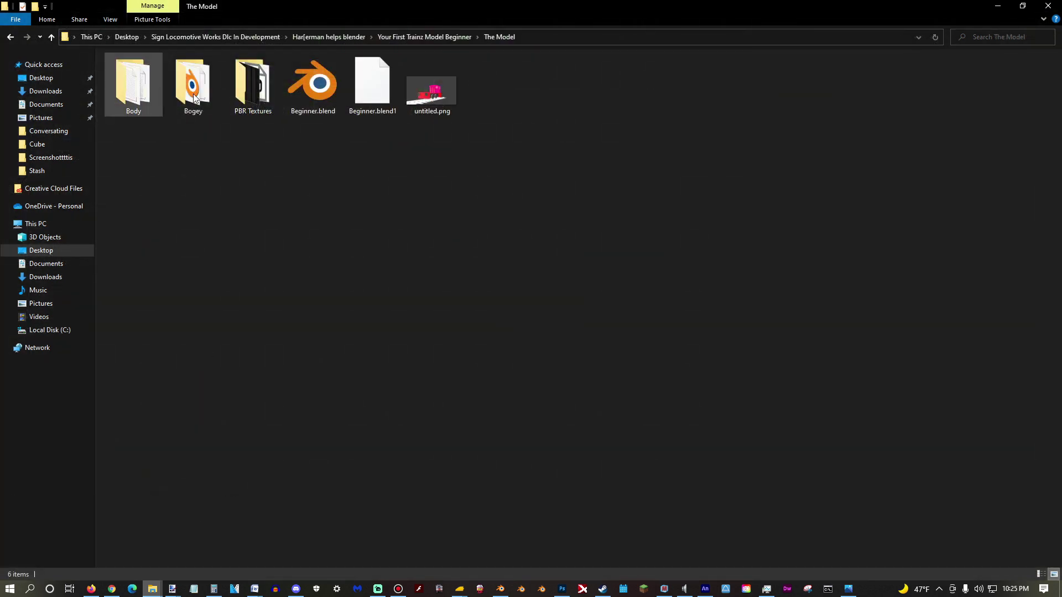
{"action": "double_click", "coordinate": [269, 95]}
{"action": "left_click", "coordinate": [141, 104]}
{"action": "left_click", "coordinate": [836, 95], "text": "shift"}
{"action": "right_click", "coordinate": [837, 94]}
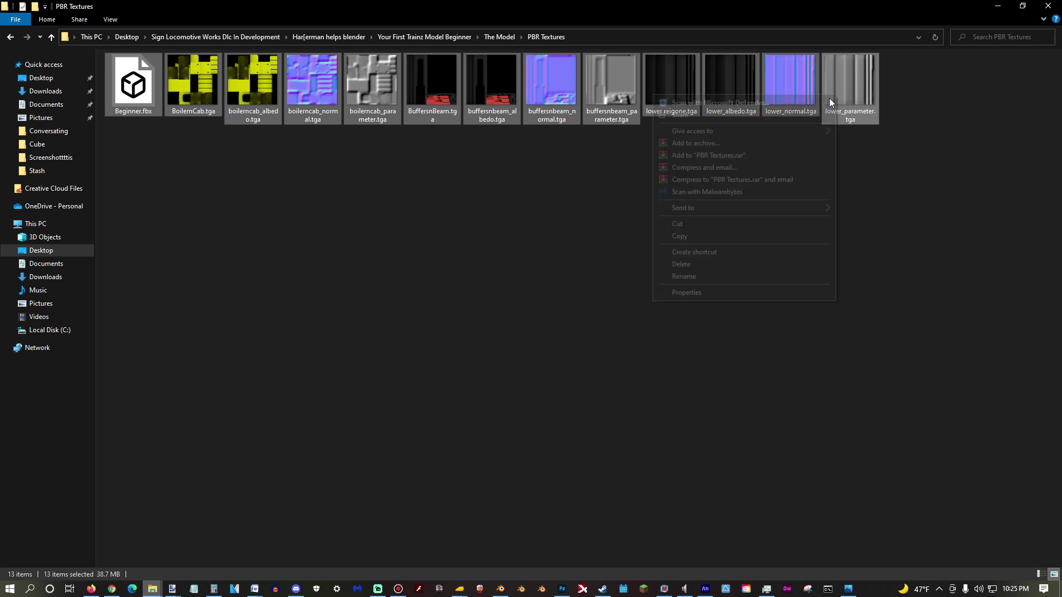
{"action": "left_click", "coordinate": [682, 237]}
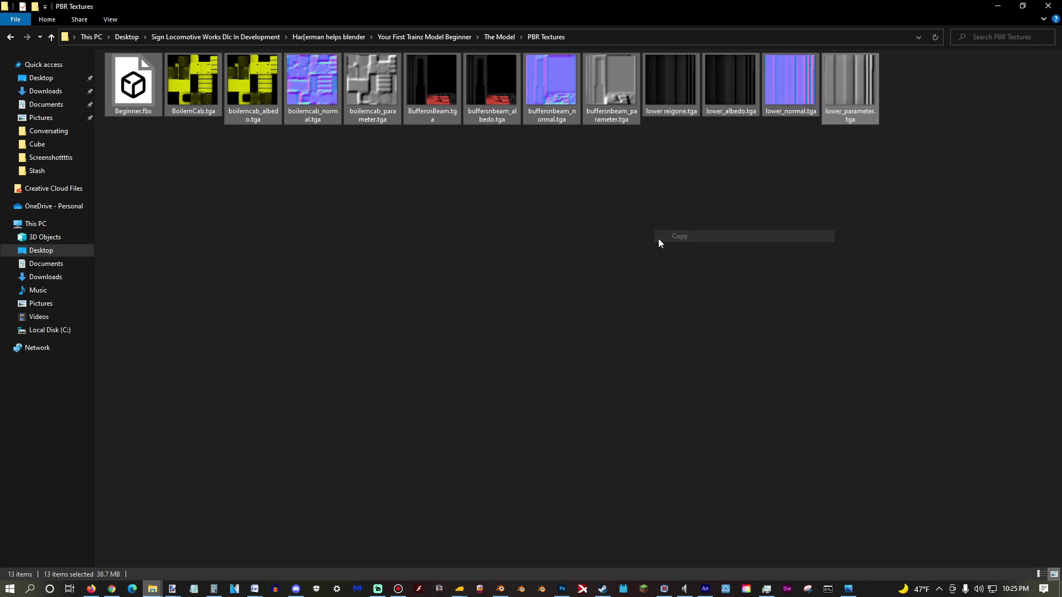
- Paste the copied FBX and textures into the king_arthur_body folder of the New Asset
{"action": "left_click", "coordinate": [155, 590]}
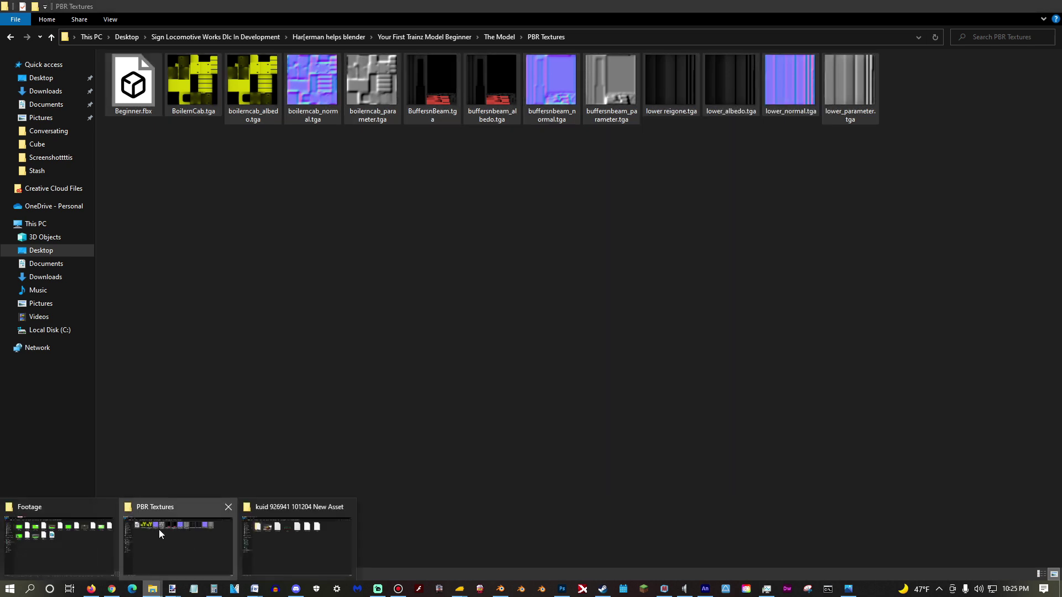
{"action": "left_click", "coordinate": [297, 539]}
{"action": "double_click", "coordinate": [185, 144]}
{"action": "right_click", "coordinate": [314, 260]}
{"action": "left_click", "coordinate": [235, 335]}
{"action": "left_click", "coordinate": [267, 147]}
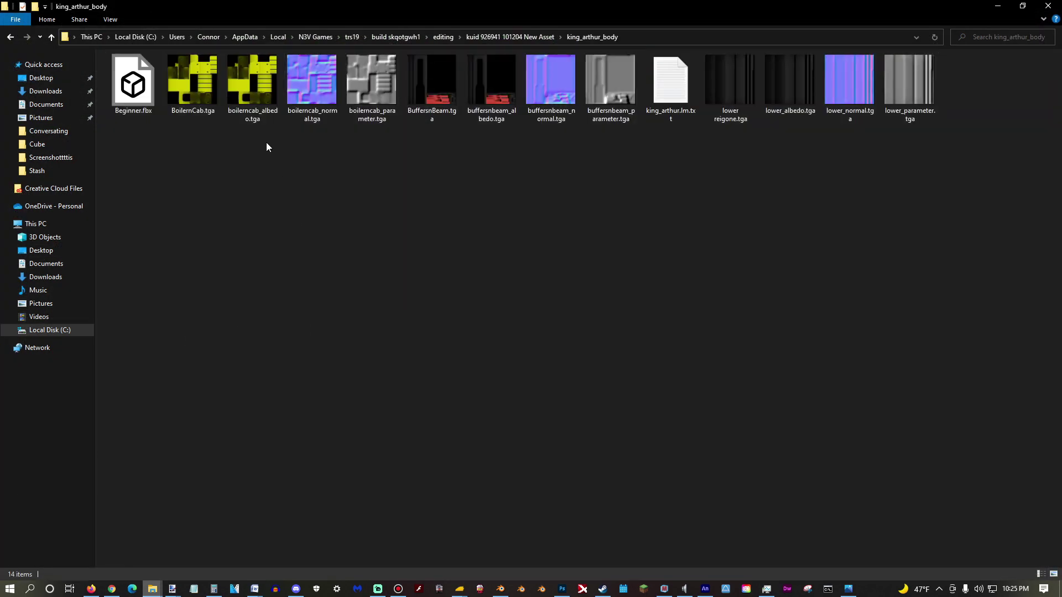
- Open the New Asset's config.txt and replace the locomotive name in the username value with "Sexy Beginner Train", keeping the author prefix
{"action": "left_click", "coordinate": [50, 38]}
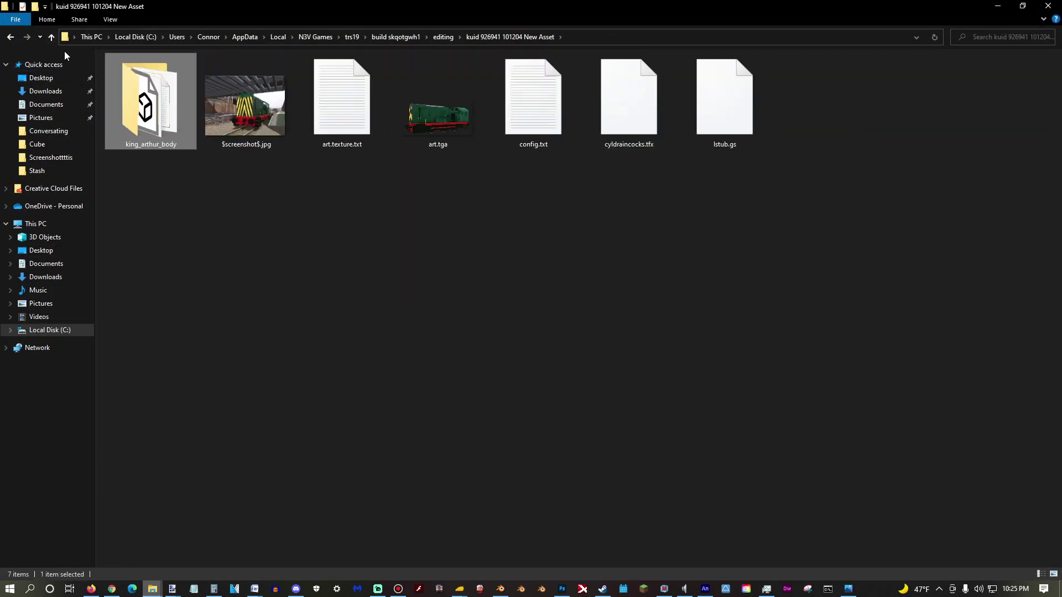
{"action": "double_click", "coordinate": [533, 106]}
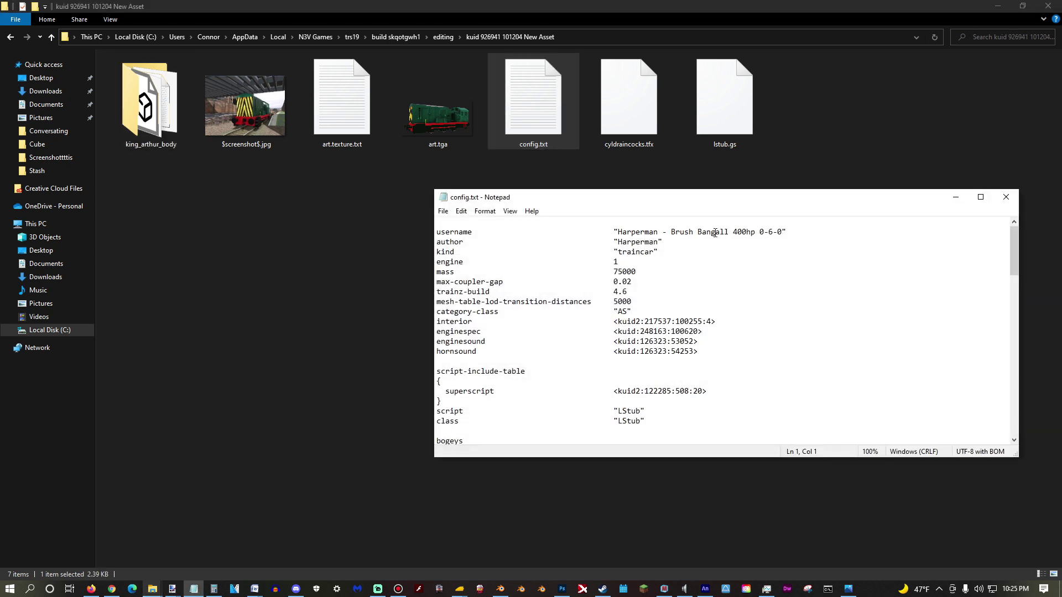
{"action": "left_click_drag", "start_coordinate": [679, 203], "coordinate": [612, 198]}
{"action": "mouse_move", "coordinate": [716, 227]}
{"action": "left_mouse_down"}
{"action": "mouse_move", "coordinate": [596, 238]}
{"action": "mouse_move", "coordinate": [719, 229]}
{"action": "left_mouse_up"}
{"action": "key", "text": "BackSpace"}
{"action": "type", "text": "Sexy Begi"}
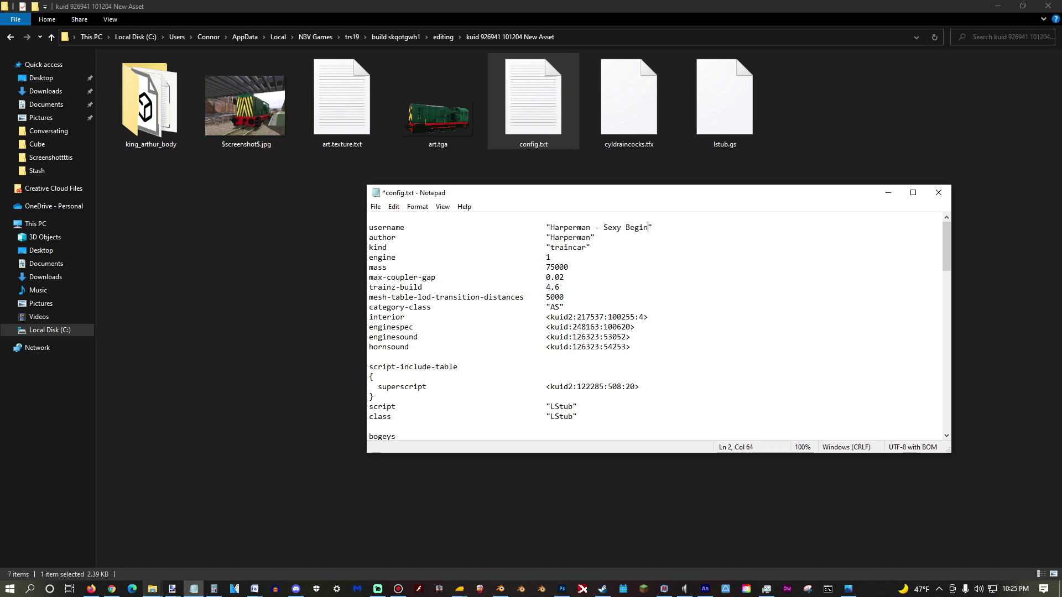
{"action": "type", "text": "nner Train"}
- Clear the mesh-table-lod-transition-distances value in config.txt and save the file
{"action": "scroll", "coordinate": [580, 325], "scroll_direction": "down", "scroll_amount": 4}
{"action": "scroll", "coordinate": [580, 324], "scroll_direction": "down", "scroll_amount": 1}
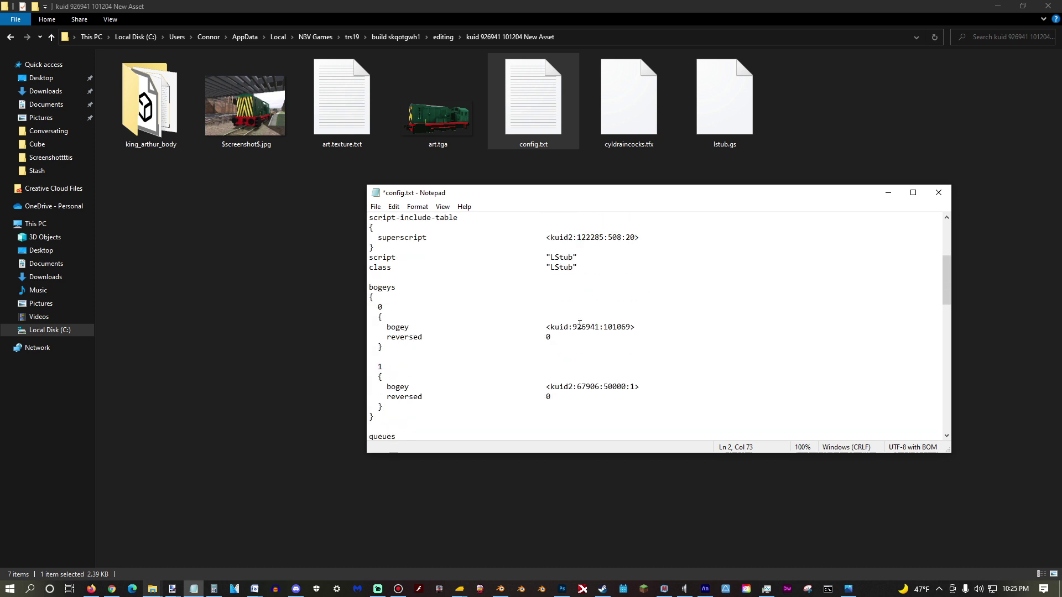
{"action": "scroll", "coordinate": [580, 325], "scroll_direction": "up", "scroll_amount": 5}
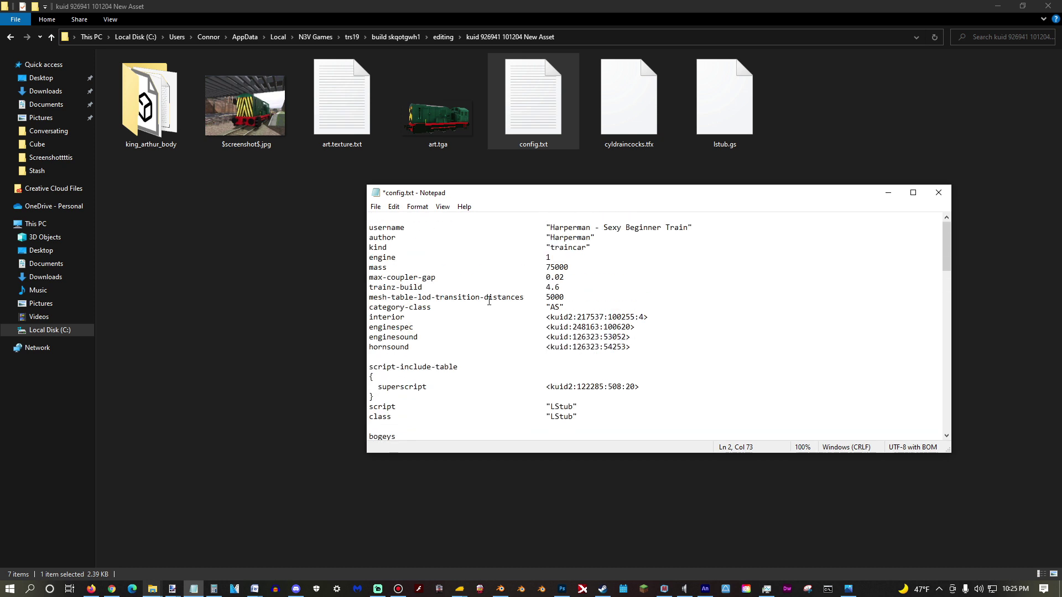
{"action": "left_click_drag", "start_coordinate": [564, 297], "coordinate": [548, 294]}
{"action": "key", "text": "BackSpace"}
{"action": "left_click", "coordinate": [375, 206]}
{"action": "left_click", "coordinate": [387, 255]}
- Set the default mesh in the mesh-table of config.txt to "King_Arthur_Body/beginner.trainzmesh", matching the FBX file name in king_arthur_body
{"action": "scroll", "coordinate": [668, 318], "scroll_direction": "down", "scroll_amount": 5}
{"action": "scroll", "coordinate": [667, 319], "scroll_direction": "down", "scroll_amount": 1}
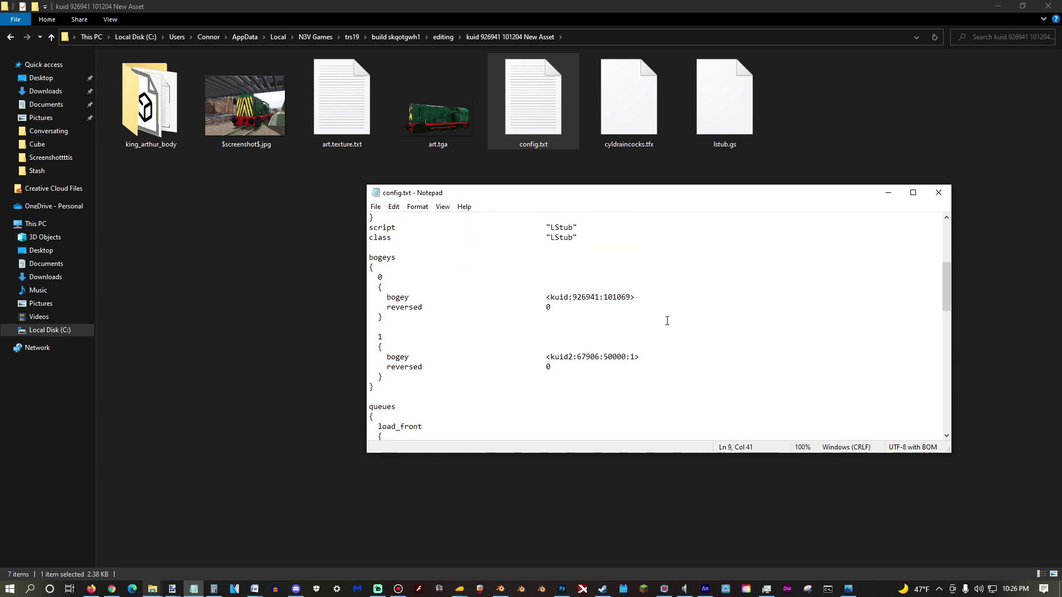
{"action": "scroll", "coordinate": [667, 321], "scroll_direction": "down", "scroll_amount": 7}
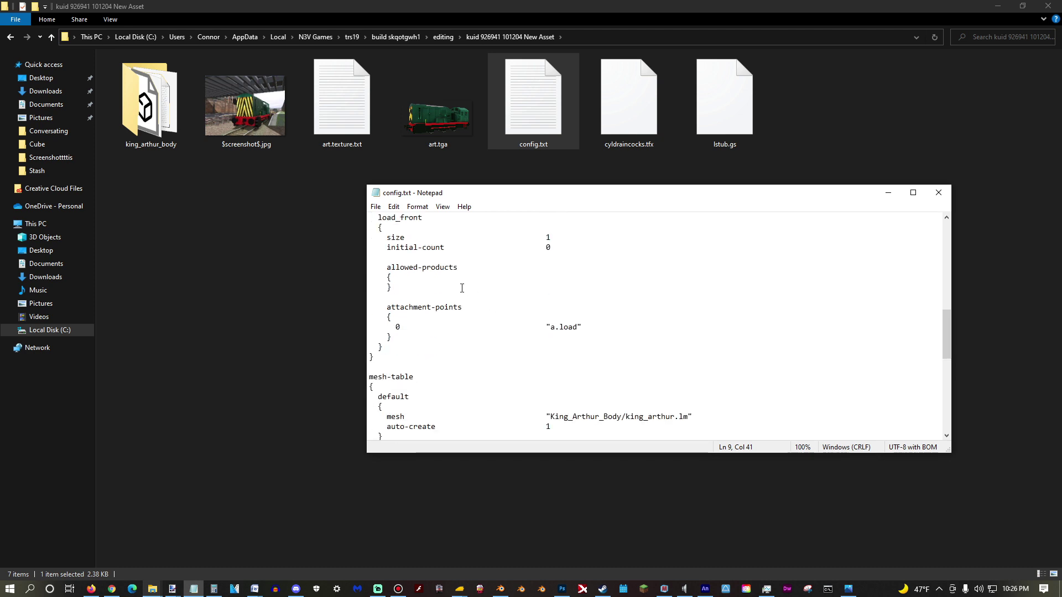
{"action": "scroll", "coordinate": [462, 288], "scroll_direction": "down", "scroll_amount": 3}
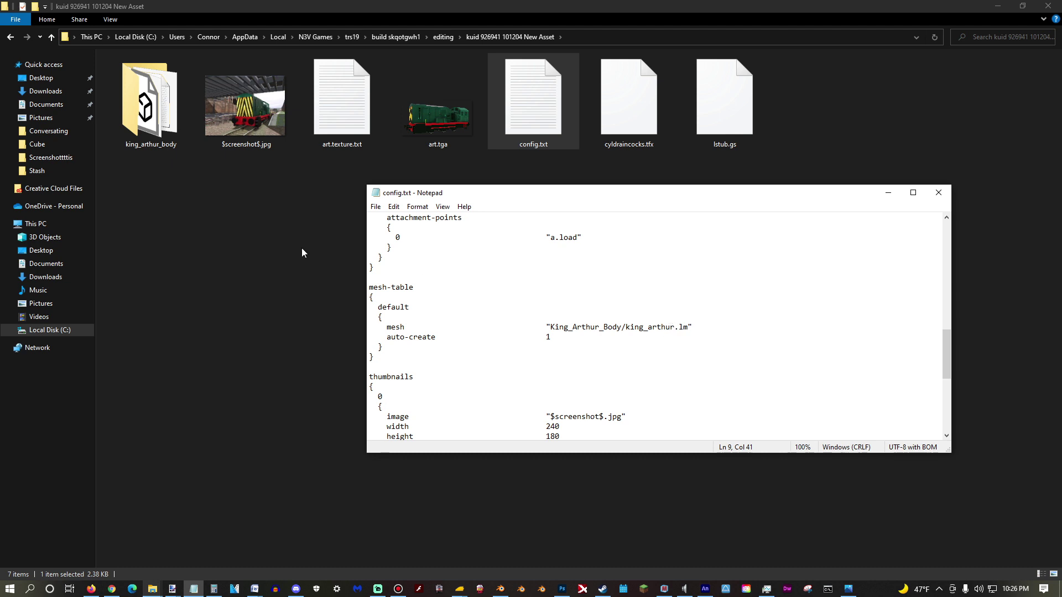
{"action": "double_click", "coordinate": [114, 88]}
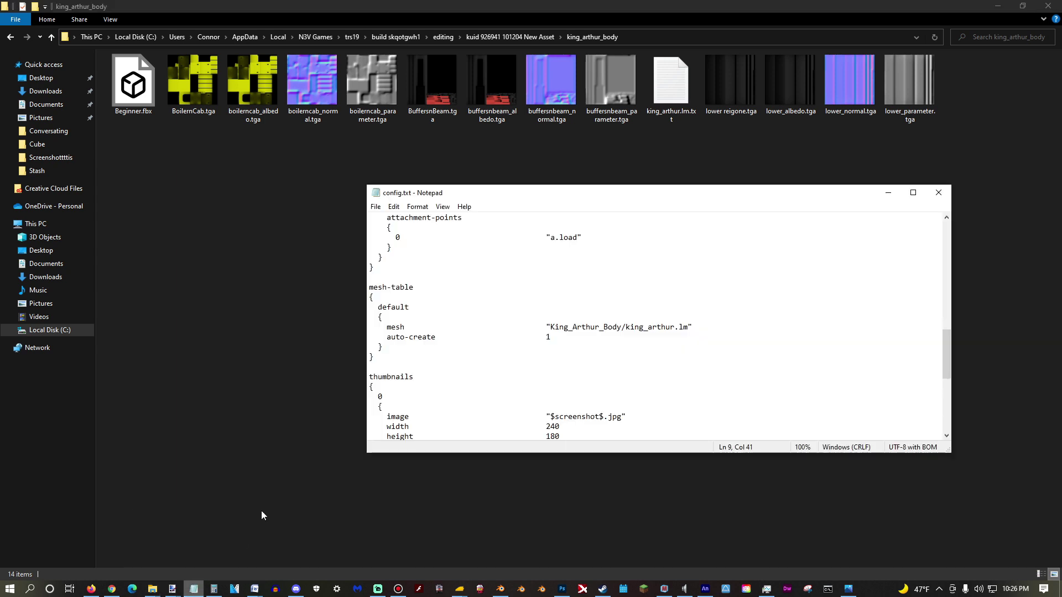
{"action": "left_click", "coordinate": [675, 327]}
{"action": "key", "text": "BackSpace"}
{"action": "key", "text": "BackSpace"}
{"action": "key", "text": "BackSpace"}
{"action": "key", "text": "BackSpace"}
{"action": "key", "text": "BackSpace"}
{"action": "key", "text": "BackSpace"}
{"action": "key", "text": "BackSpace"}
{"action": "key", "text": "BackSpace"}
{"action": "key", "text": "BackSpace"}
{"action": "key", "text": "BackSpace"}
{"action": "key", "text": "BackSpace"}
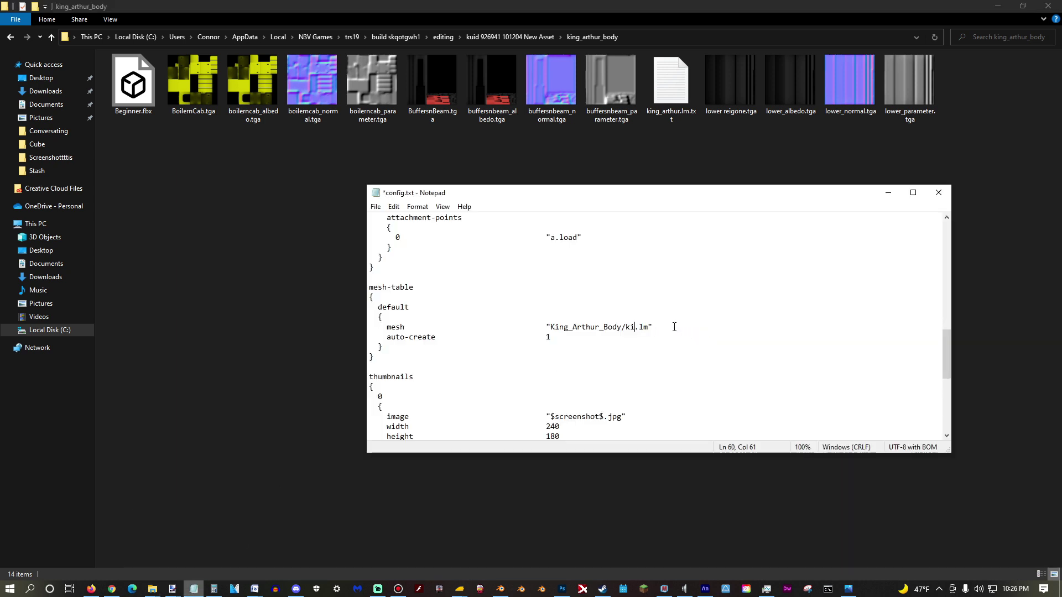
{"action": "type", "text": "beginner"}
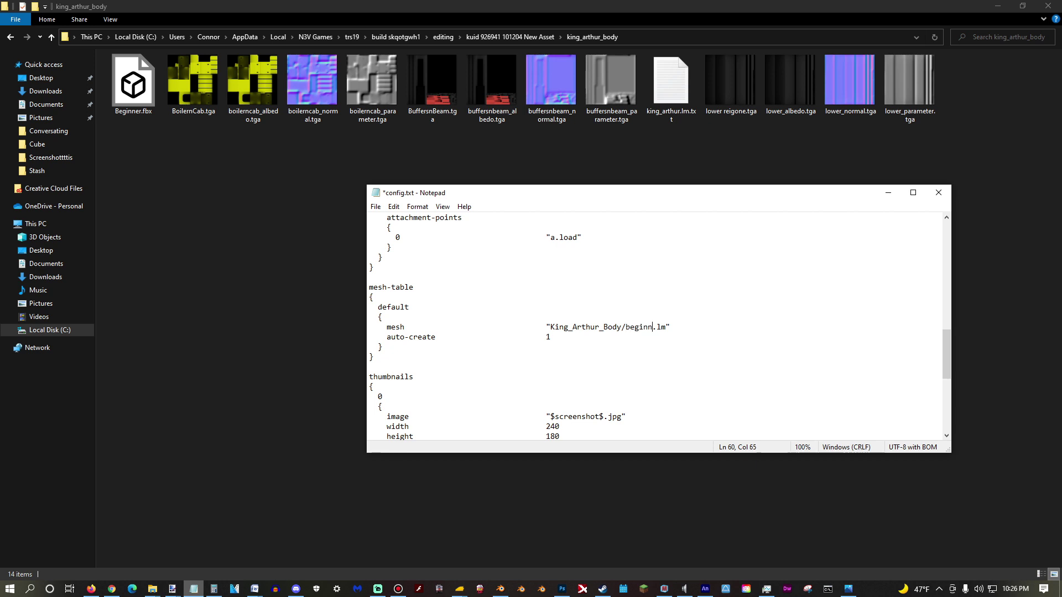
{"action": "type", "text": ".lm"}
{"action": "key", "text": "BackSpace"}
{"action": "key", "text": "BackSpace"}
{"action": "type", "text": "tr"}
- Check the remaining entries of config.txt, save the file and close it
{"action": "scroll", "coordinate": [686, 332], "scroll_direction": "down", "scroll_amount": 10}
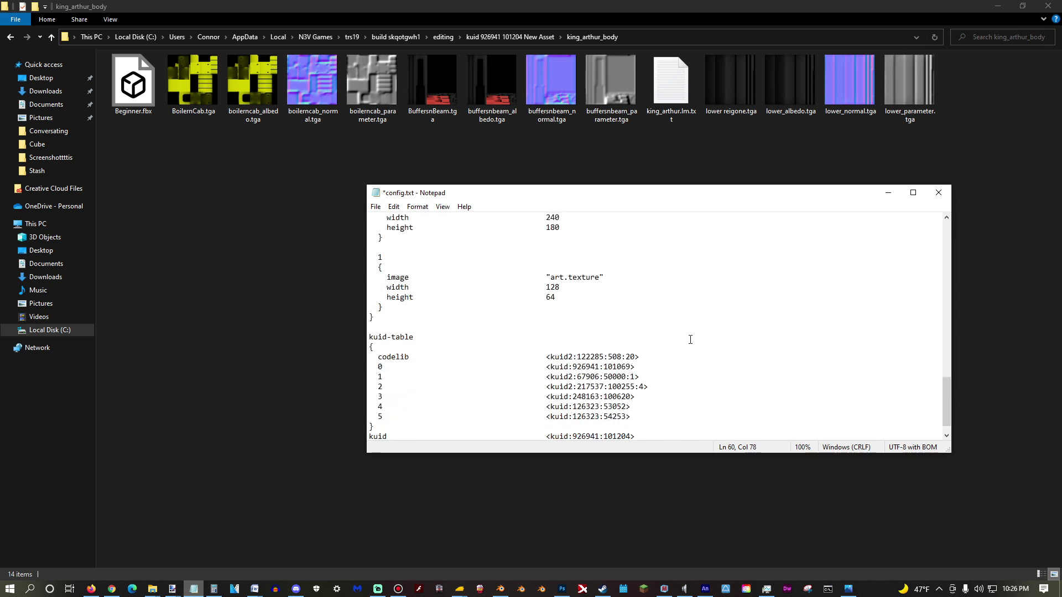
{"action": "scroll", "coordinate": [683, 367], "scroll_direction": "up", "scroll_amount": 10}
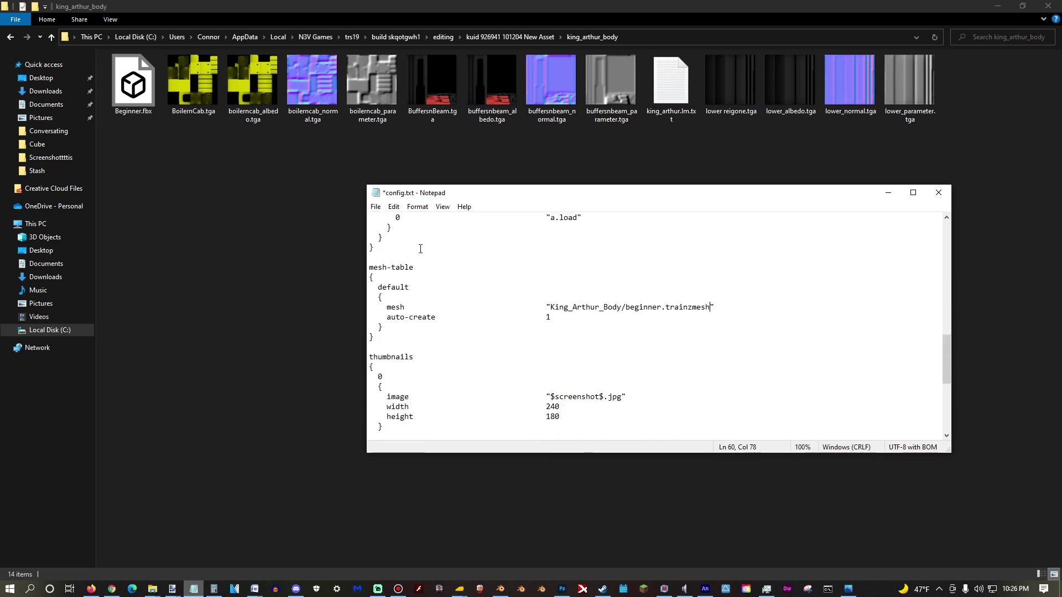
{"action": "left_click", "coordinate": [376, 206]}
{"action": "left_click", "coordinate": [390, 256]}
{"action": "scroll", "coordinate": [658, 326], "scroll_direction": "up", "scroll_amount": 15}
{"action": "left_click", "coordinate": [932, 199]}
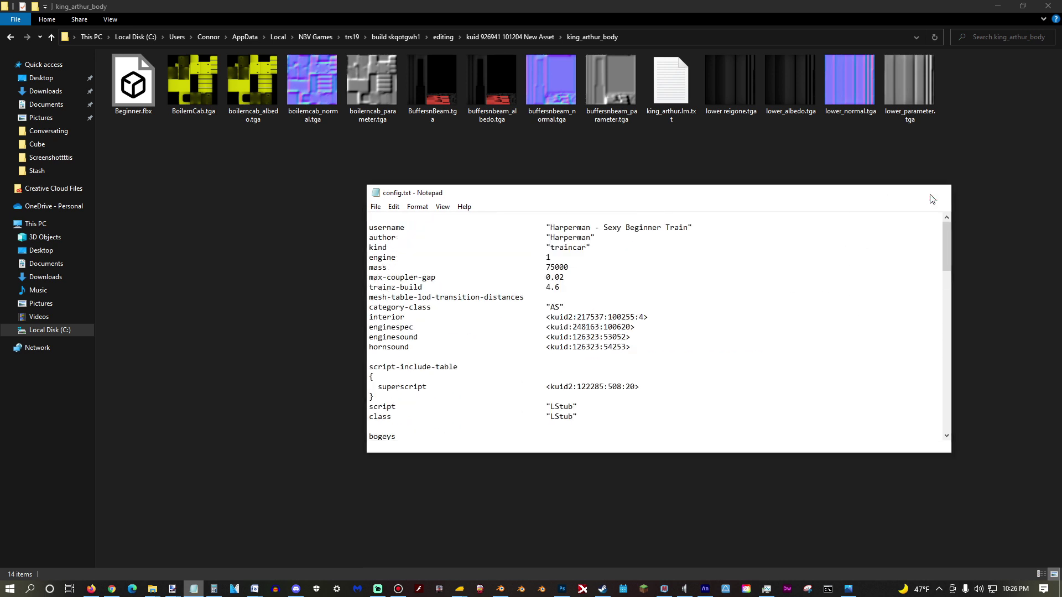
- Switch to Content Manager and submit the edits of the New Asset
{"action": "mouse_move", "coordinate": [459, 590]}
{"action": "left_click", "coordinate": [442, 548]}
{"action": "right_click", "coordinate": [644, 108]}
{"action": "left_click", "coordinate": [685, 230]}
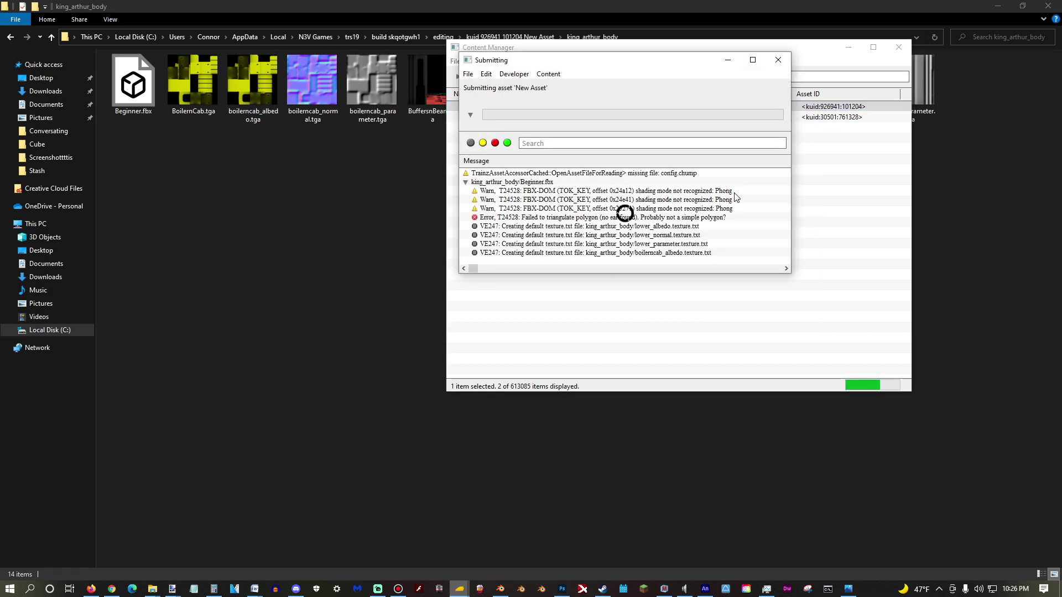
- Clear the asset search text in Content Manager
{"action": "left_click_drag", "start_coordinate": [806, 76], "coordinate": [636, 78]}
{"action": "key", "text": "BackSpace"}
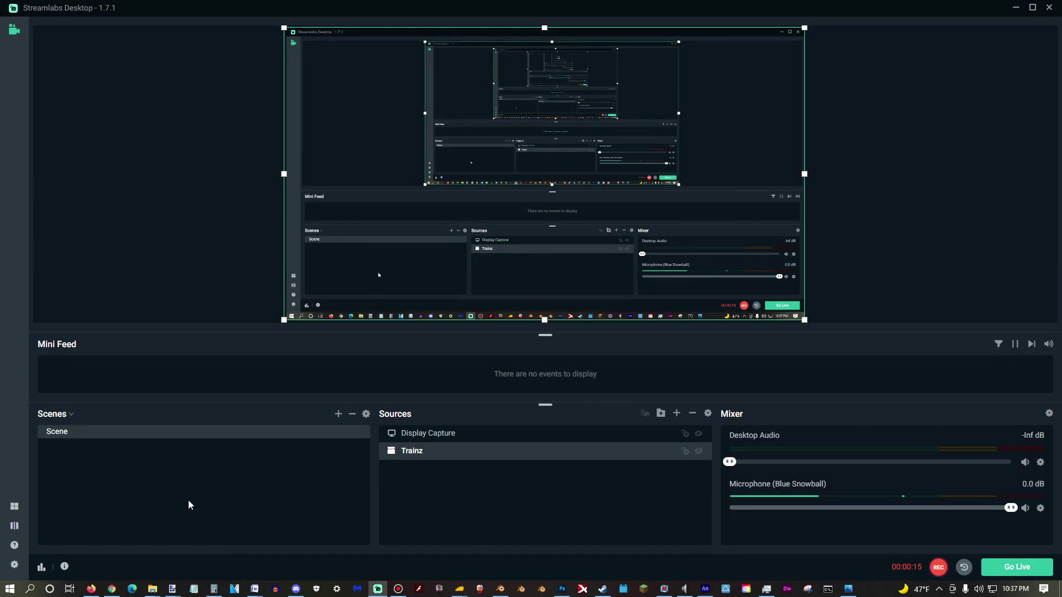
- Switch to Blender, try a Triangulate modifier on the boiler and cab mesh, and remove it
{"action": "mouse_move", "coordinate": [501, 589]}
{"action": "left_click", "coordinate": [502, 537]}
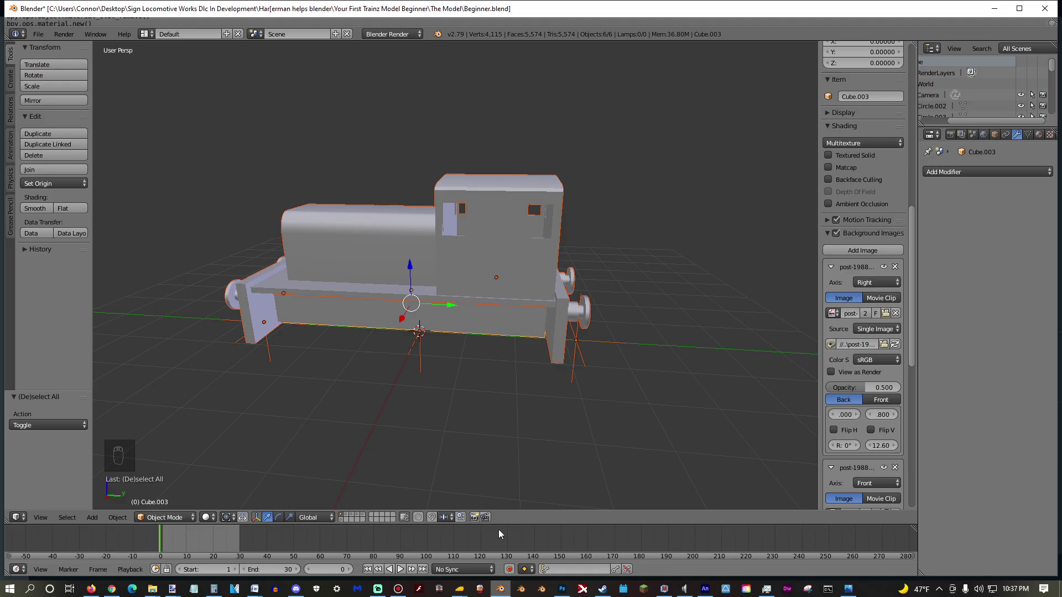
{"action": "middle_click_drag", "start_coordinate": [363, 331], "coordinate": [425, 239]}
{"action": "right_click", "coordinate": [425, 239]}
{"action": "middle_click_drag", "start_coordinate": [550, 283], "coordinate": [485, 331]}
{"action": "right_click", "coordinate": [470, 329]}
{"action": "right_click", "coordinate": [465, 231]}
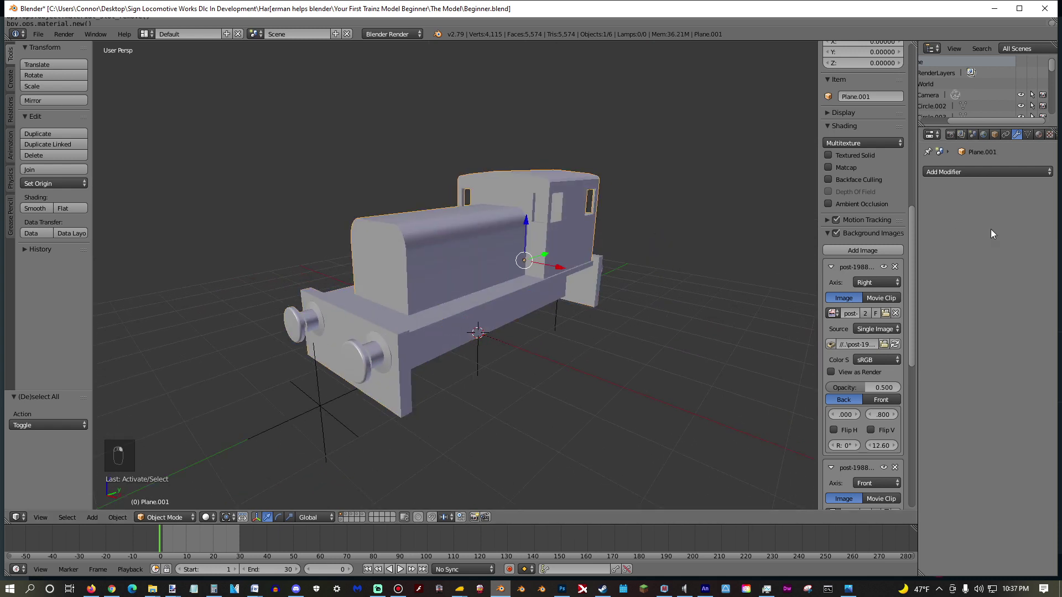
{"action": "left_click", "coordinate": [1000, 170]}
{"action": "left_click", "coordinate": [852, 369]}
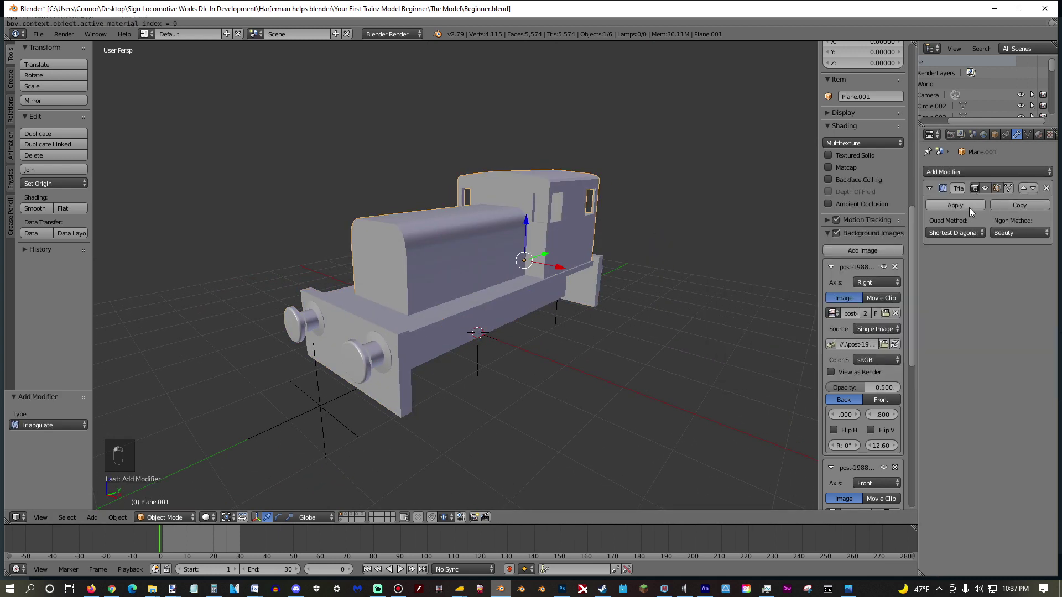
{"action": "left_click", "coordinate": [1046, 188]}
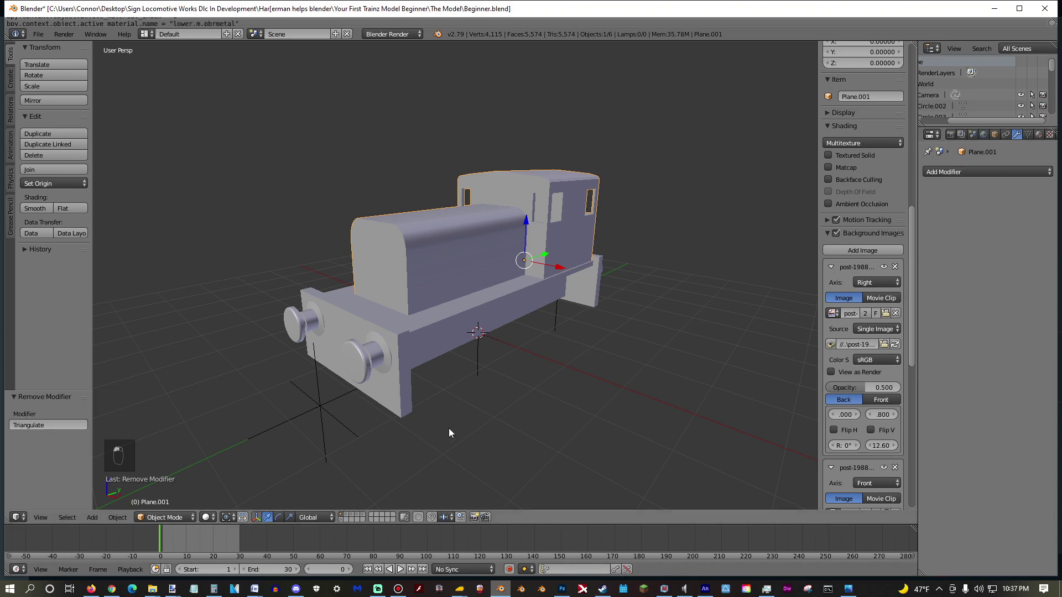
{"action": "middle_click_drag", "start_coordinate": [449, 433], "coordinate": [446, 507]}
- Switch to Content Manager, filter the installed assets by "Harperman" and locate the Sexy Beginner Train asset
{"action": "mouse_move", "coordinate": [459, 589]}
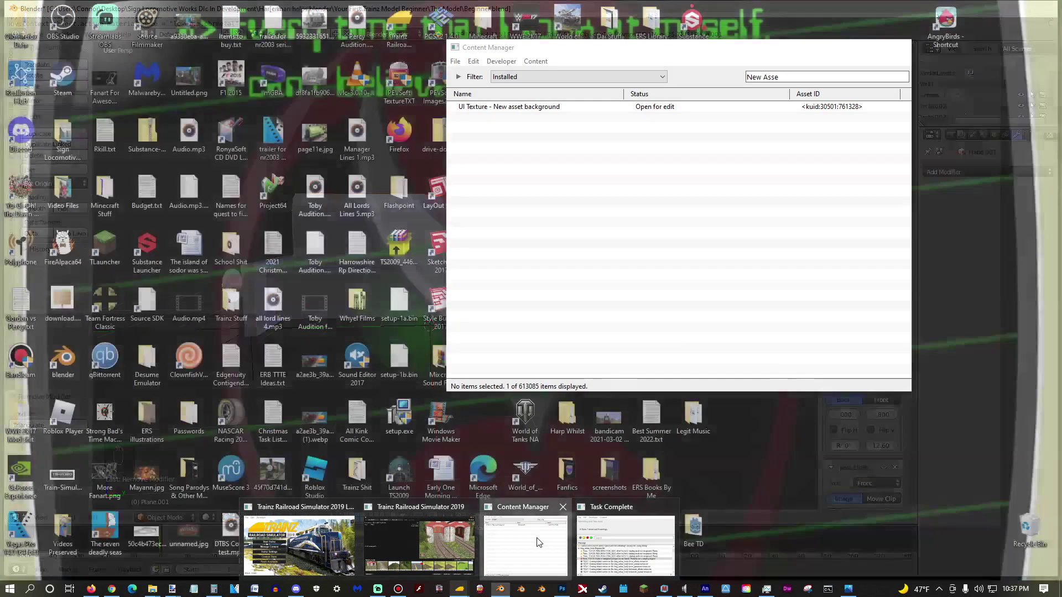
{"action": "left_click", "coordinate": [551, 533]}
{"action": "left_click_drag", "start_coordinate": [785, 77], "coordinate": [715, 76]}
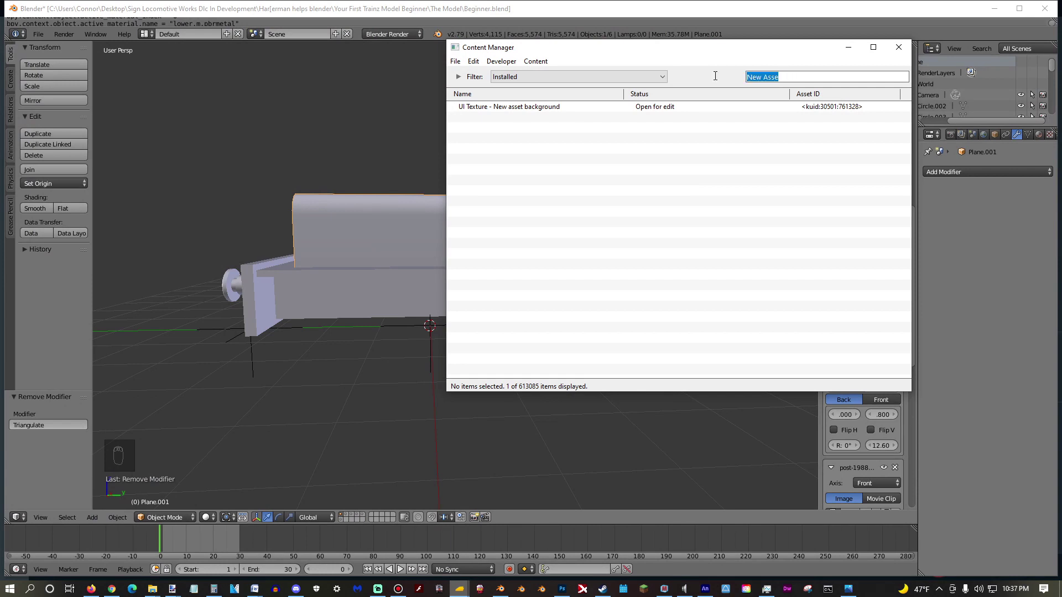
{"action": "key", "text": "BackSpace"}
{"action": "type", "text": "H"}
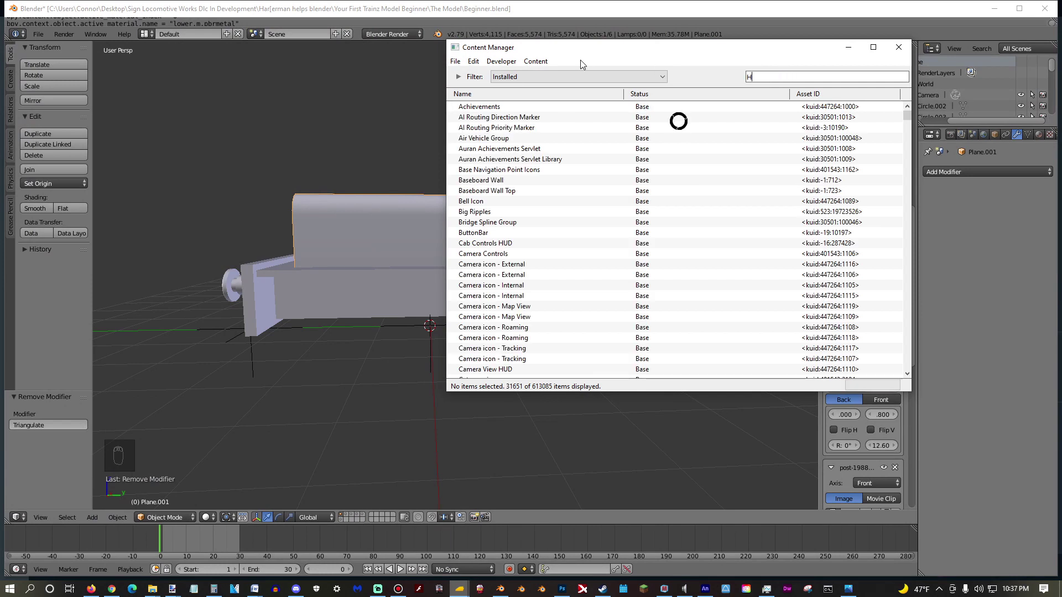
{"action": "type", "text": "arperman"}
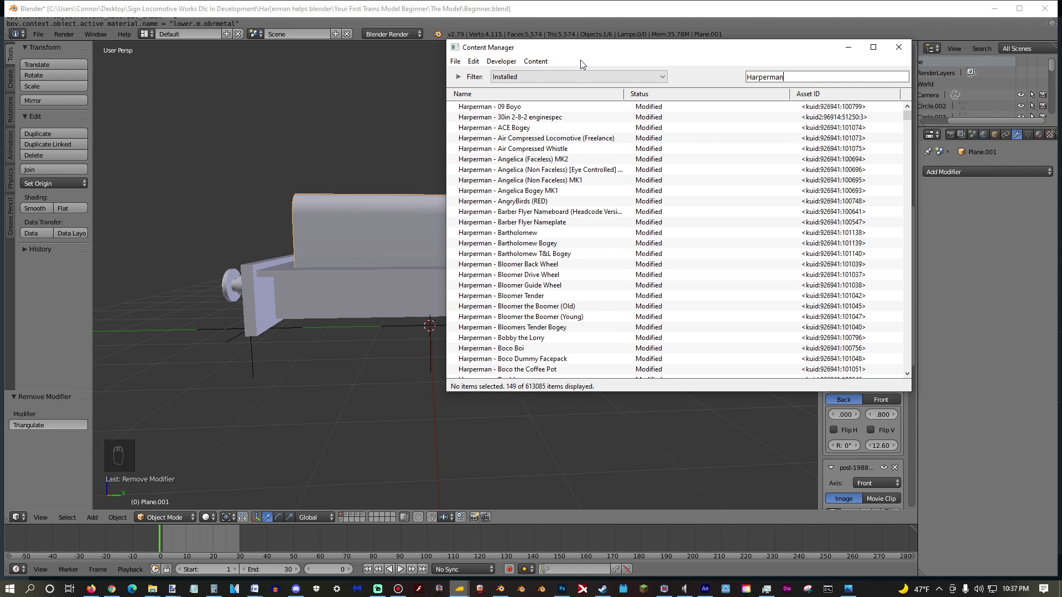
{"action": "scroll", "coordinate": [625, 228], "scroll_direction": "down", "scroll_amount": 20}
{"action": "scroll", "coordinate": [625, 228], "scroll_direction": "down", "scroll_amount": 15}
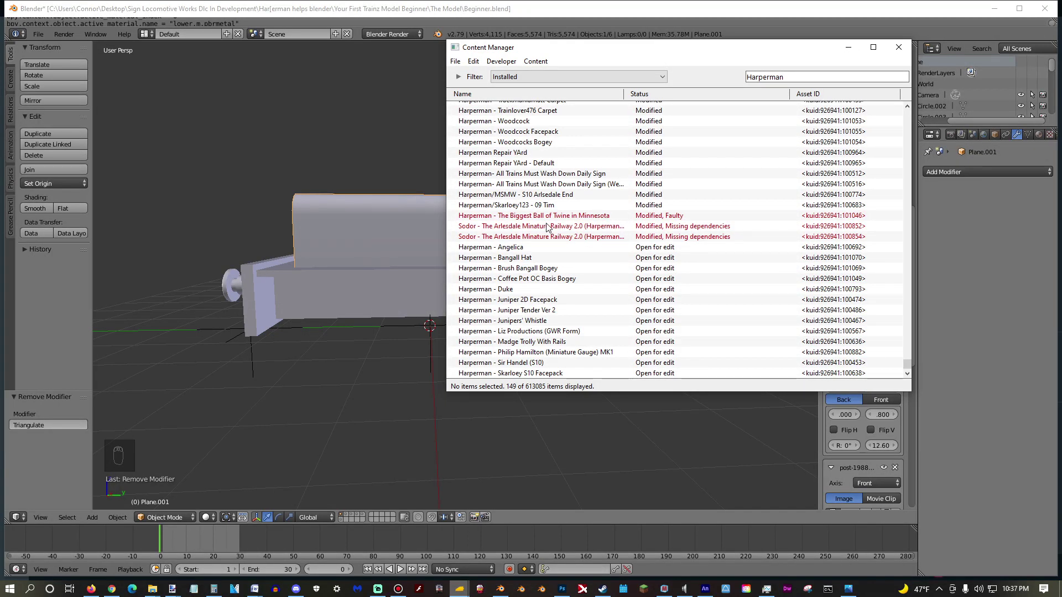
{"action": "scroll", "coordinate": [546, 227], "scroll_direction": "up", "scroll_amount": 12}
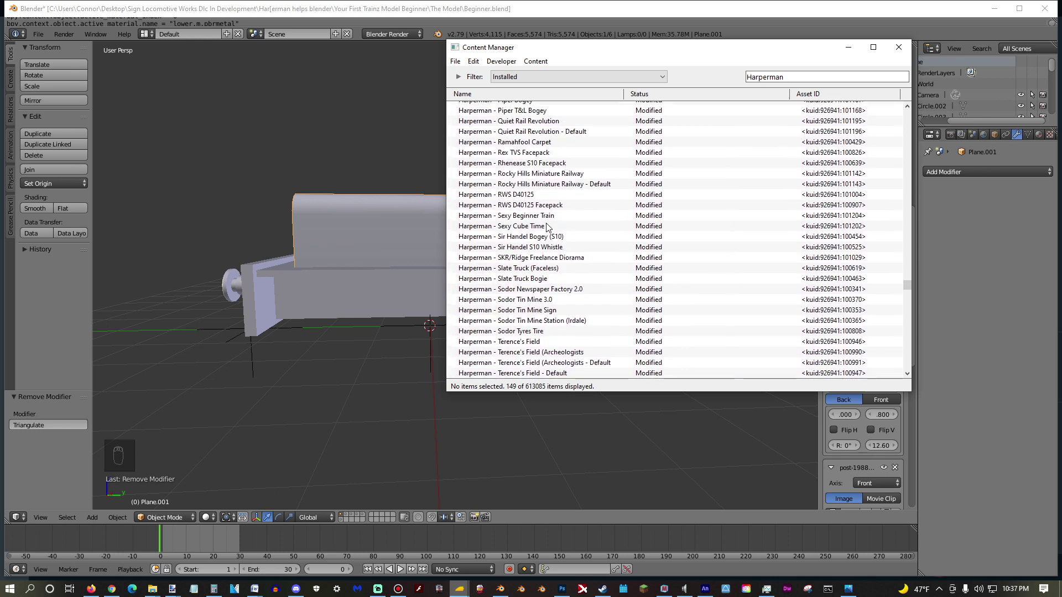
- View the errors and warnings of the Sexy Beginner Train asset, read the full message and close the report
{"action": "right_click", "coordinate": [551, 220]}
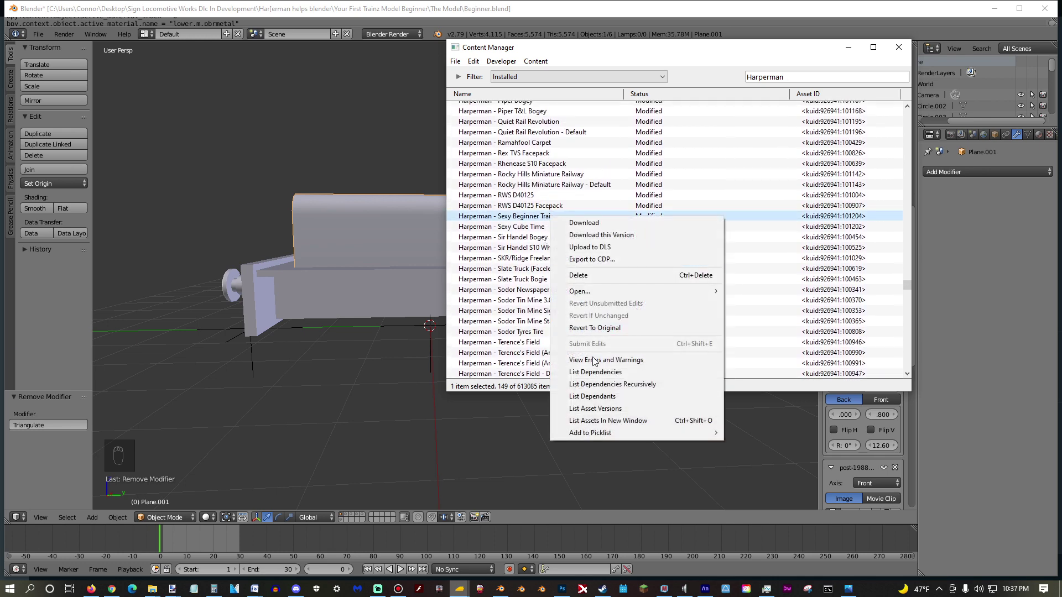
{"action": "left_click", "coordinate": [596, 364]}
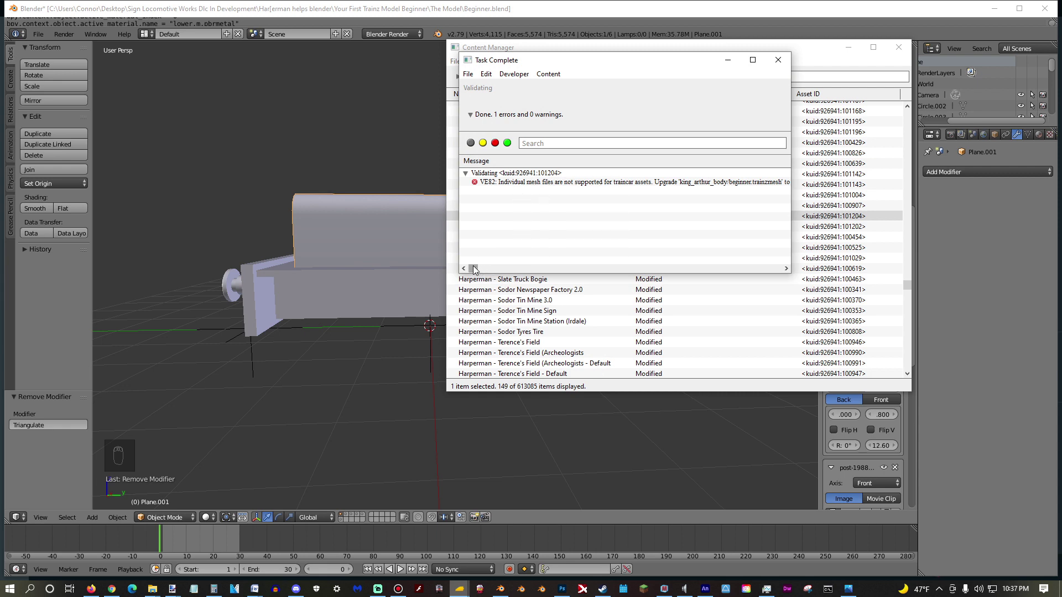
{"action": "left_click_drag", "start_coordinate": [473, 269], "coordinate": [547, 270]}
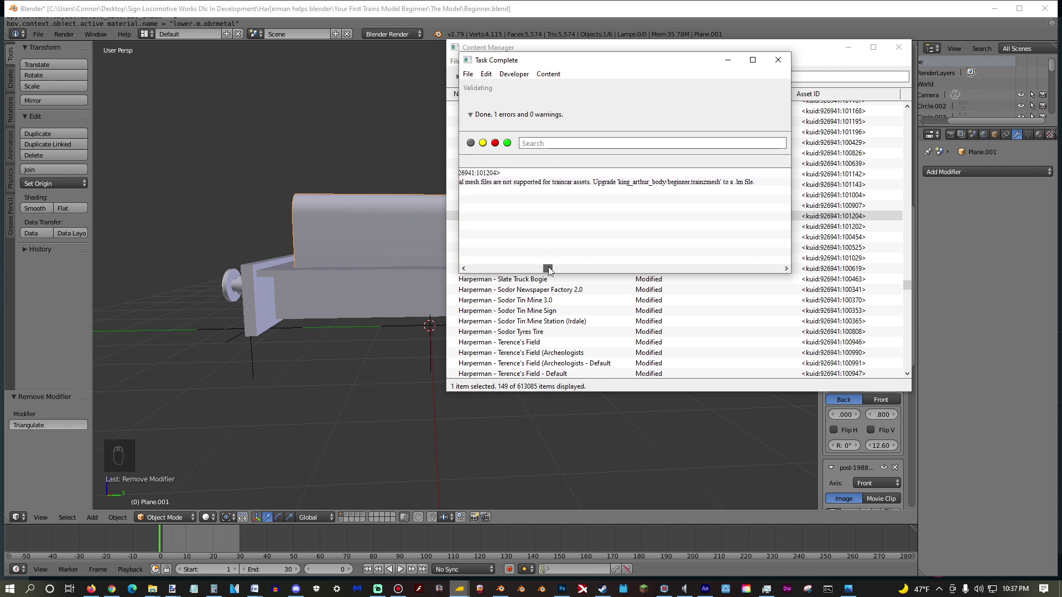
{"action": "left_click", "coordinate": [783, 65]}
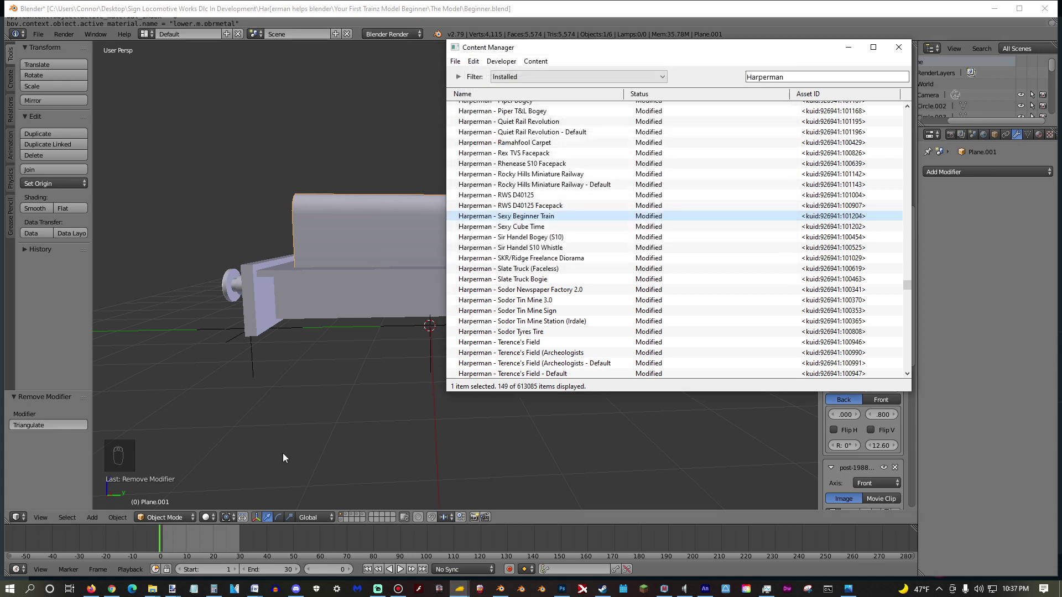
- Show the Sexy Beginner Train asset's files in Explorer from Content Manager and open its config.txt
{"action": "mouse_move", "coordinate": [159, 585]}
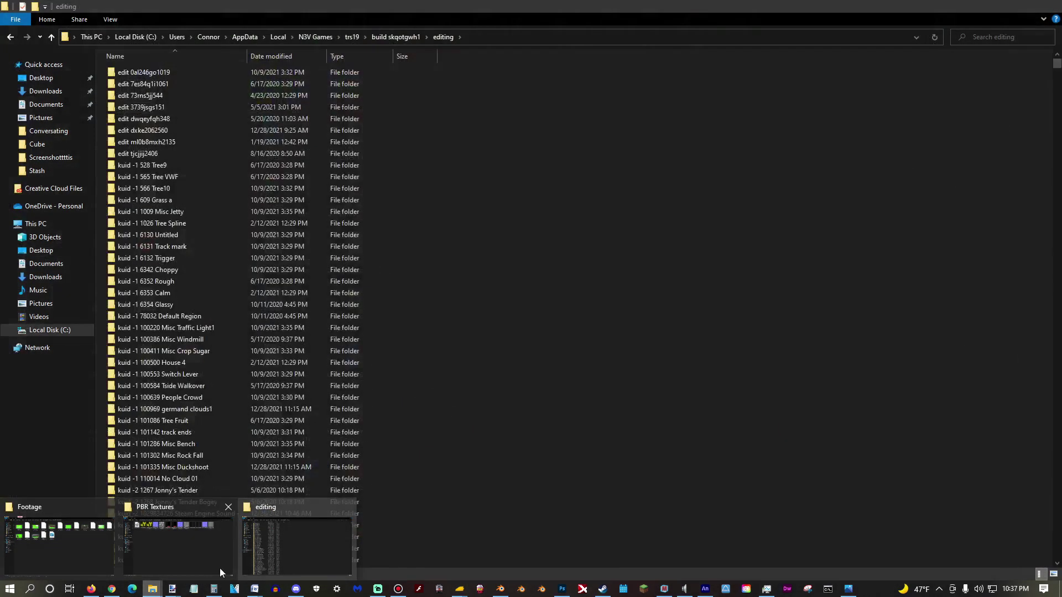
{"action": "left_click", "coordinate": [177, 545]}
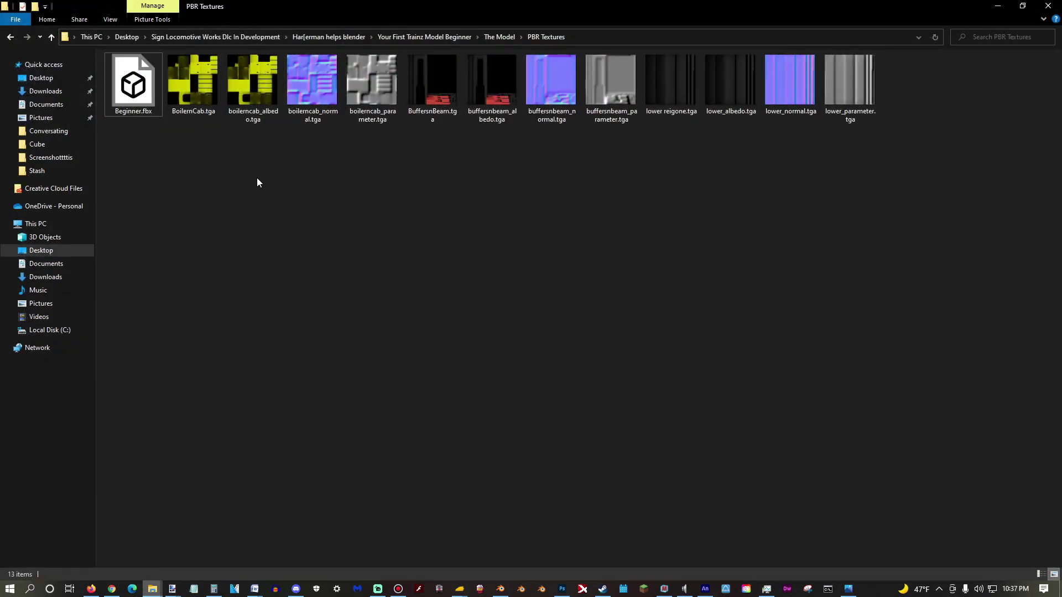
{"action": "mouse_move", "coordinate": [173, 589]}
{"action": "mouse_move", "coordinate": [459, 589]}
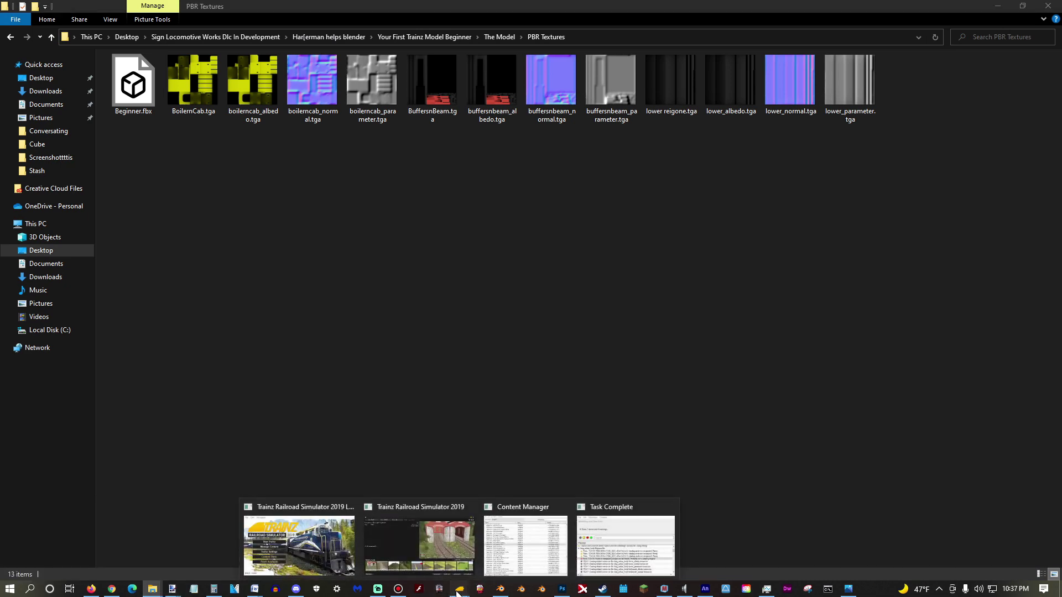
{"action": "left_click", "coordinate": [533, 545]}
{"action": "right_click", "coordinate": [513, 219]}
{"action": "mouse_move", "coordinate": [559, 299]}
{"action": "left_click", "coordinate": [699, 308]}
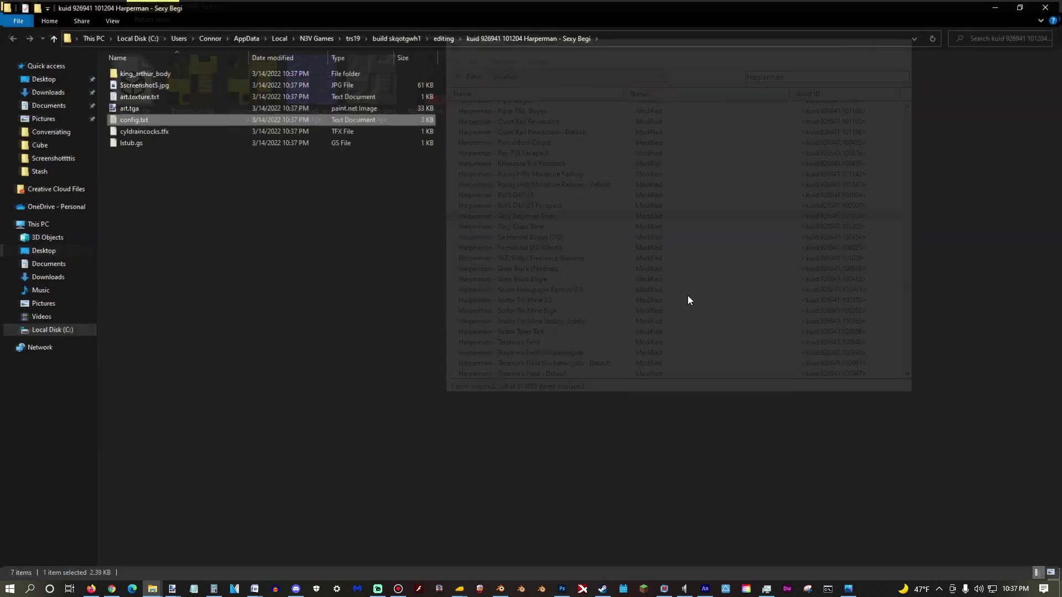
{"action": "scroll", "coordinate": [399, 261], "scroll_direction": "up", "scroll_amount": 5, "text": "ctrl"}
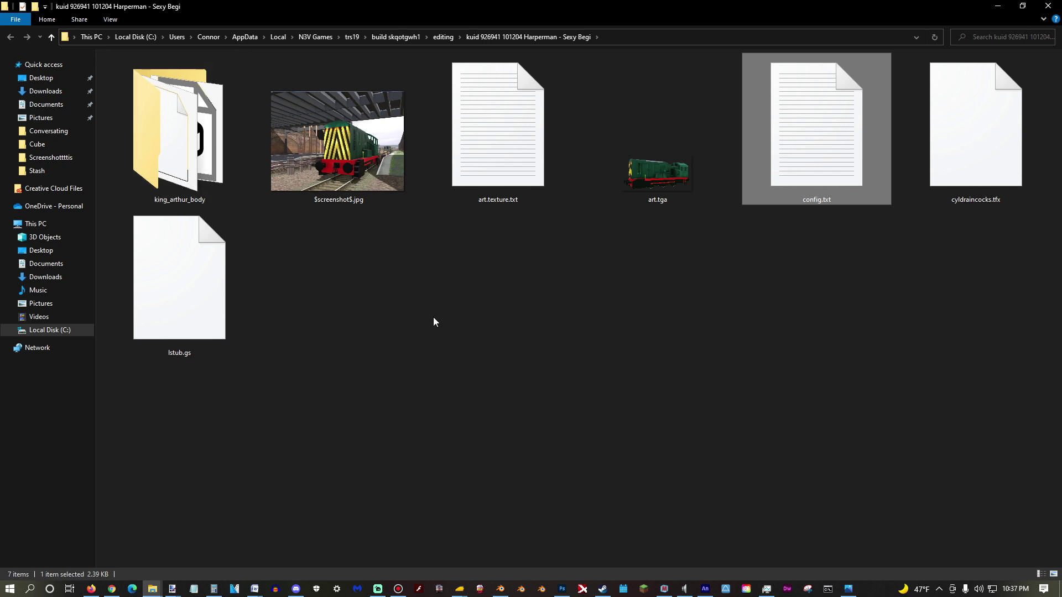
{"action": "scroll", "coordinate": [433, 320], "scroll_direction": "down", "scroll_amount": 3, "text": "ctrl"}
{"action": "double_click", "coordinate": [419, 117]}
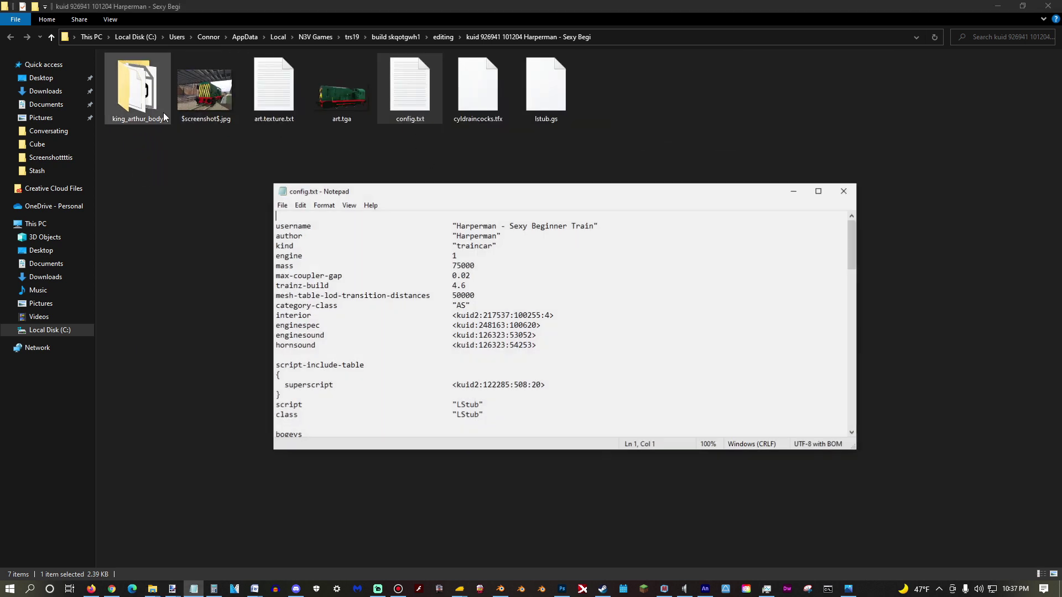
- In the king_arthur_body folder, check the mesh name inside king_arthur.lm.txt and rename that file to beginner.lm.txt
{"action": "double_click", "coordinate": [137, 89]}
{"action": "scroll", "coordinate": [361, 209], "scroll_direction": "up", "scroll_amount": 4, "text": "ctrl"}
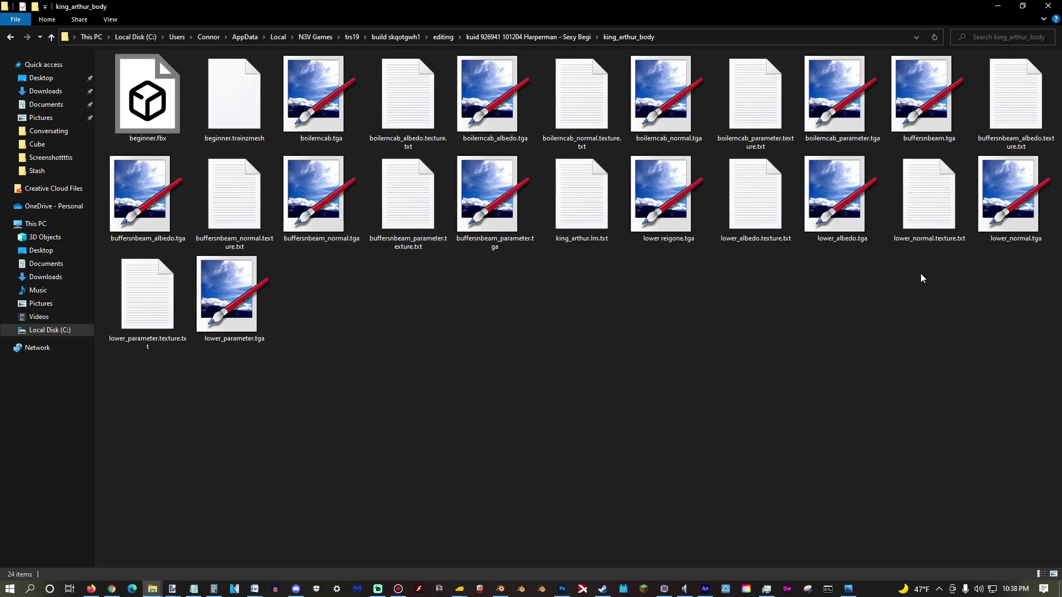
{"action": "double_click", "coordinate": [580, 207]}
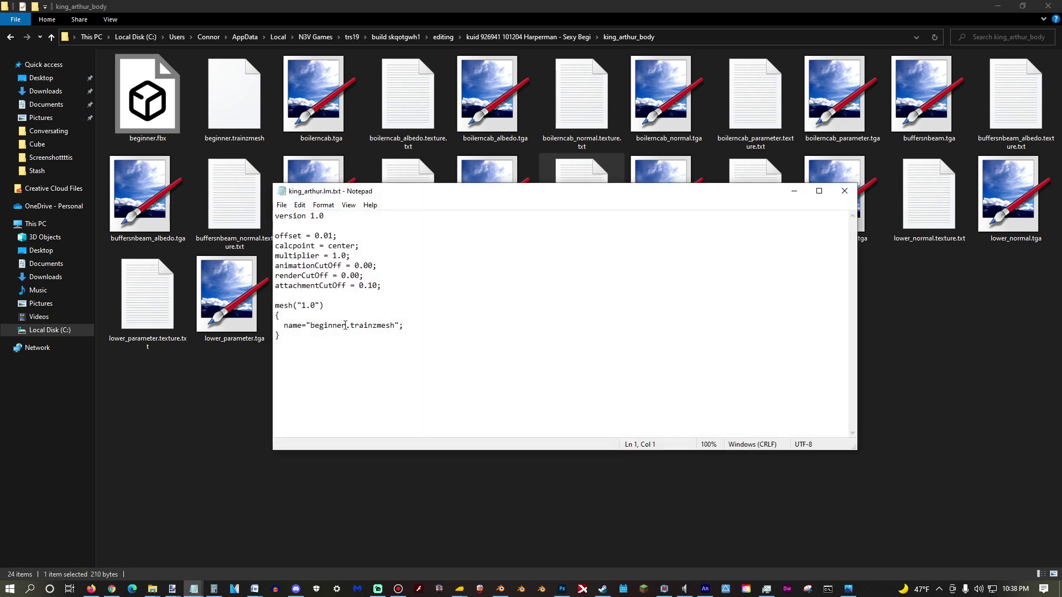
{"action": "left_click", "coordinate": [846, 192]}
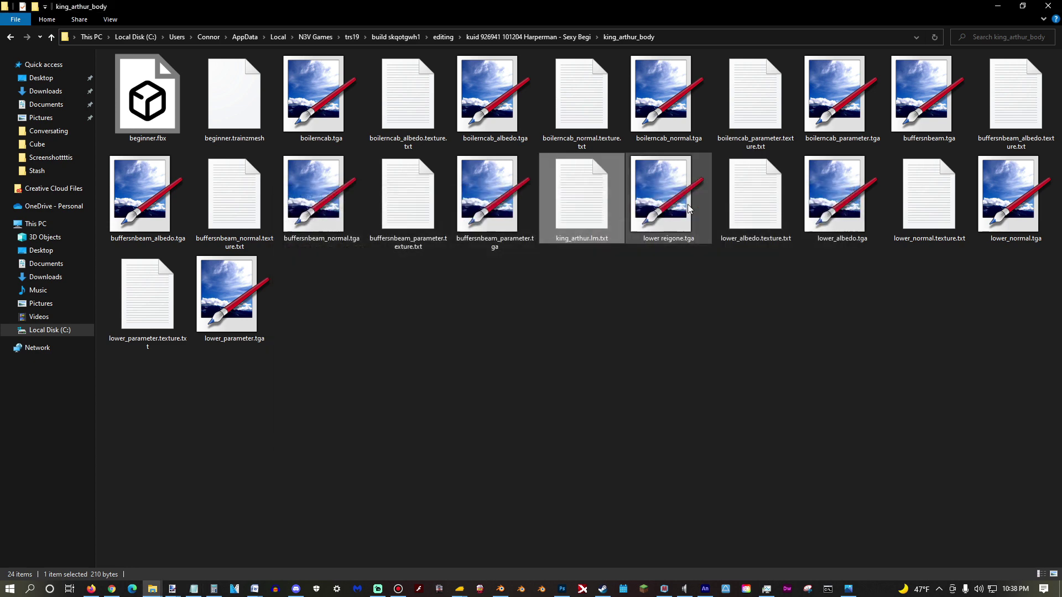
{"action": "right_click", "coordinate": [602, 214]}
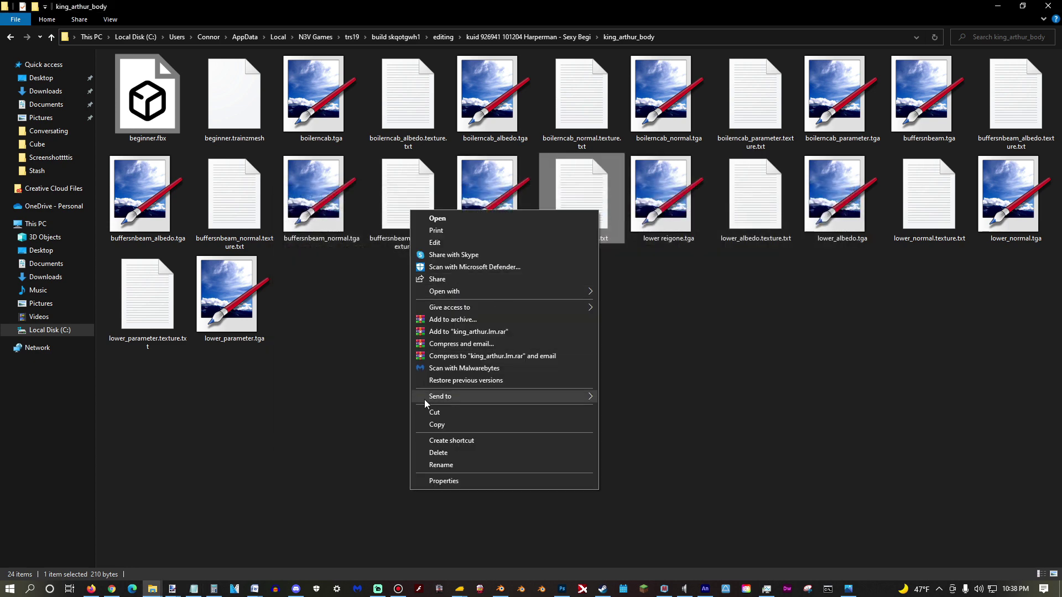
{"action": "left_click", "coordinate": [443, 464]}
{"action": "left_click", "coordinate": [591, 238]}
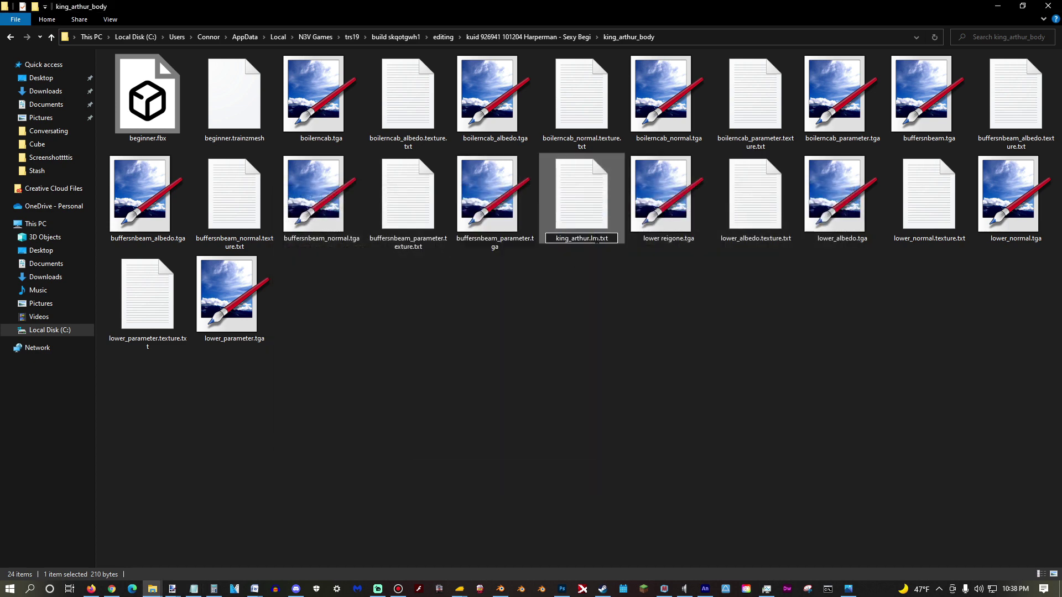
{"action": "key", "text": "BackSpace"}
{"action": "key", "text": "BackSpace"}
{"action": "key", "text": "BackSpace"}
{"action": "key", "text": "BackSpace"}
{"action": "key", "text": "BackSpace"}
{"action": "key", "text": "BackSpace"}
{"action": "key", "text": "BackSpace"}
{"action": "key", "text": "BackSpace"}
{"action": "key", "text": "BackSpace"}
{"action": "key", "text": "BackSpace"}
{"action": "key", "text": "BackSpace"}
{"action": "key", "text": "BackSpace"}
{"action": "type", "text": "beginner"}
{"action": "key", "text": "Return"}
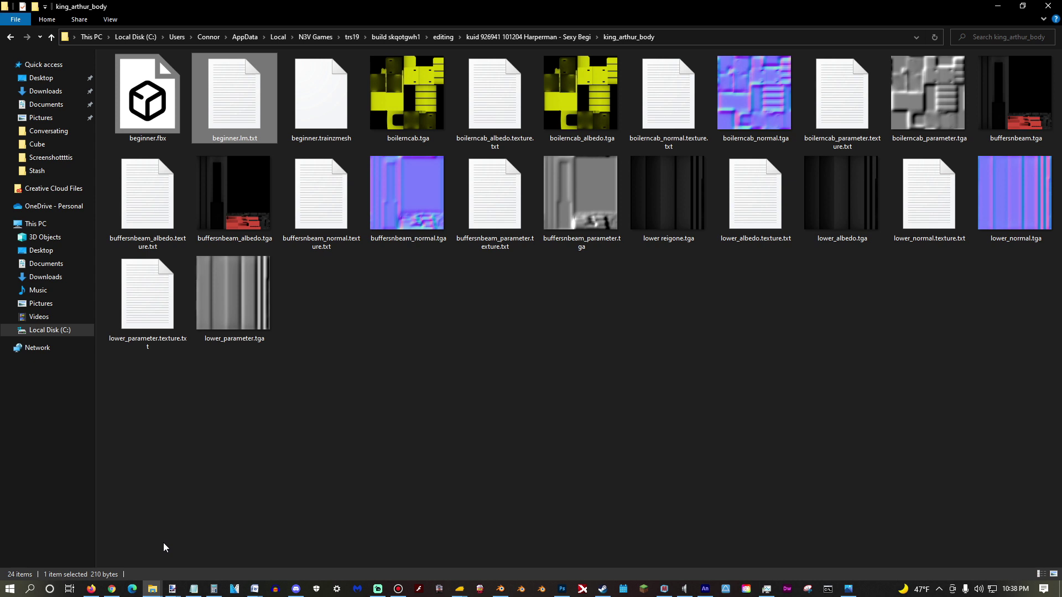
- Set the default mesh in config.txt's mesh-table to "King_Arthur_Body/beginner.lm", save the file and close it
{"action": "left_click", "coordinate": [194, 589]}
{"action": "scroll", "coordinate": [513, 385], "scroll_direction": "down", "scroll_amount": 10}
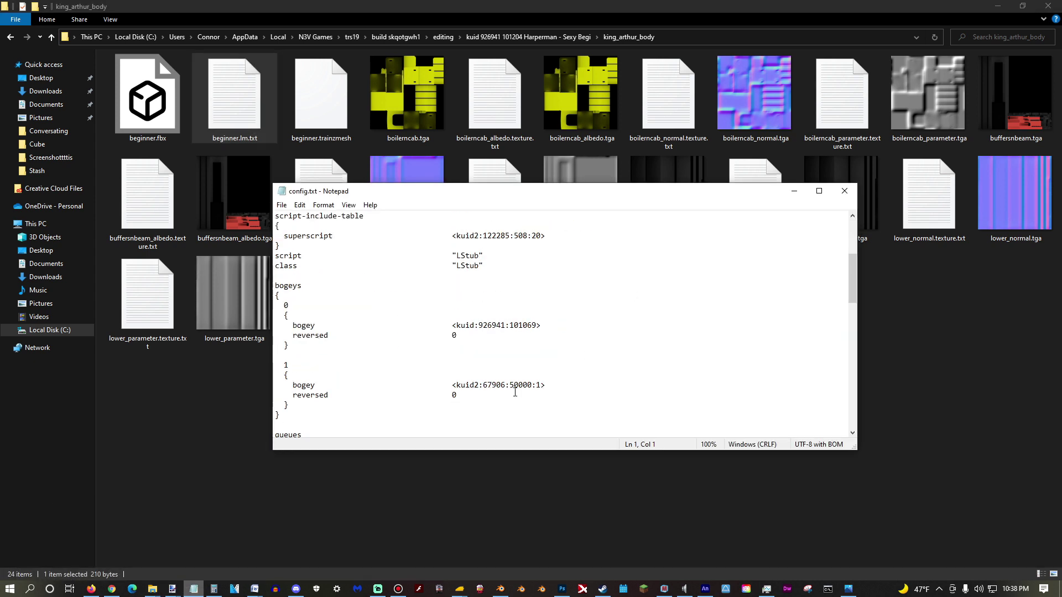
{"action": "scroll", "coordinate": [513, 385], "scroll_direction": "down", "scroll_amount": 6}
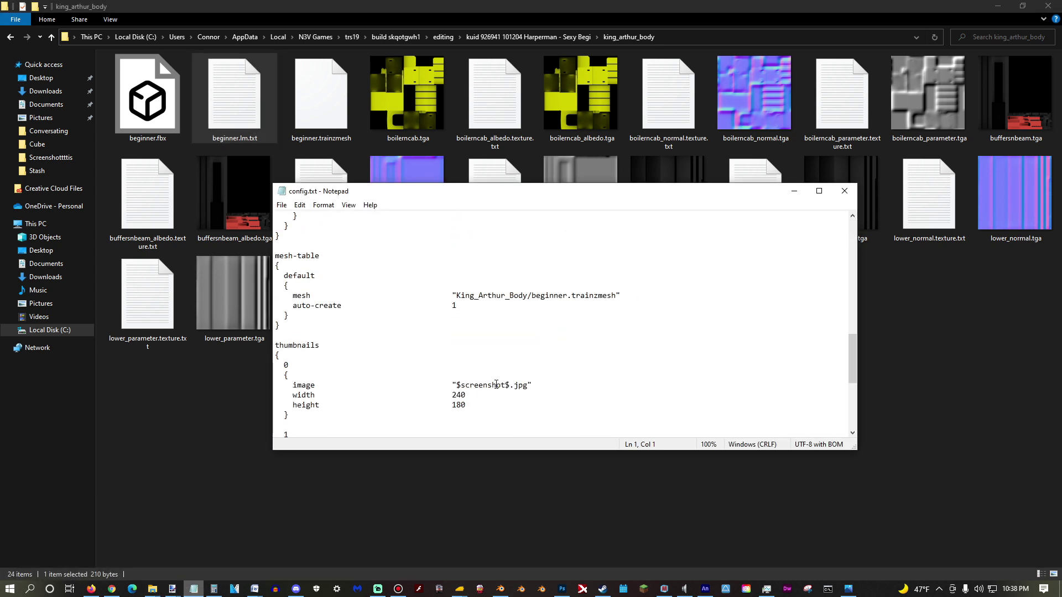
{"action": "left_click", "coordinate": [616, 297]}
{"action": "key", "text": "BackSpace"}
{"action": "key", "text": "BackSpace"}
{"action": "key", "text": "BackSpace"}
{"action": "key", "text": "BackSpace"}
{"action": "key", "text": "BackSpace"}
{"action": "key", "text": "BackSpace"}
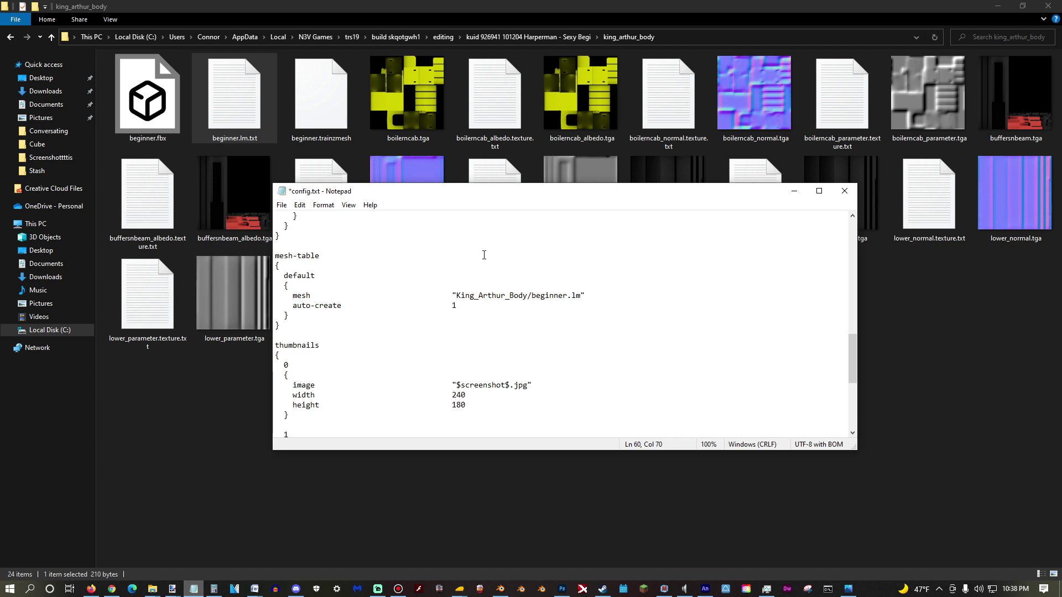
{"action": "left_click", "coordinate": [282, 205]}
{"action": "left_click", "coordinate": [303, 255]}
{"action": "left_click", "coordinate": [844, 191]}
- Switch to Content Manager and submit the edits of the Sexy Beginner Train asset
{"action": "mouse_move", "coordinate": [460, 588]}
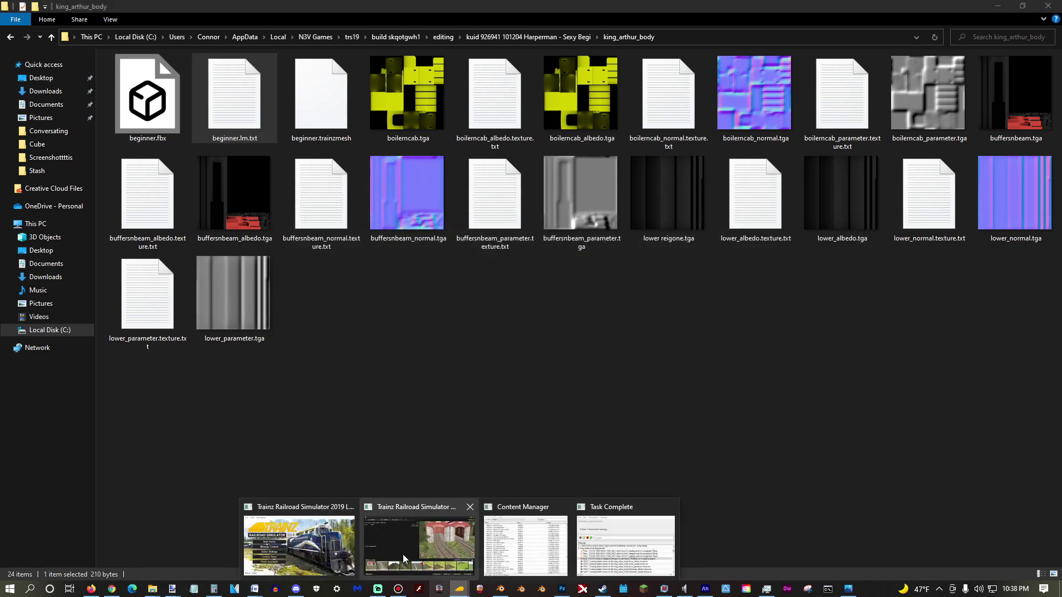
{"action": "left_click", "coordinate": [542, 537]}
{"action": "scroll", "coordinate": [568, 299], "scroll_direction": "down", "scroll_amount": 12}
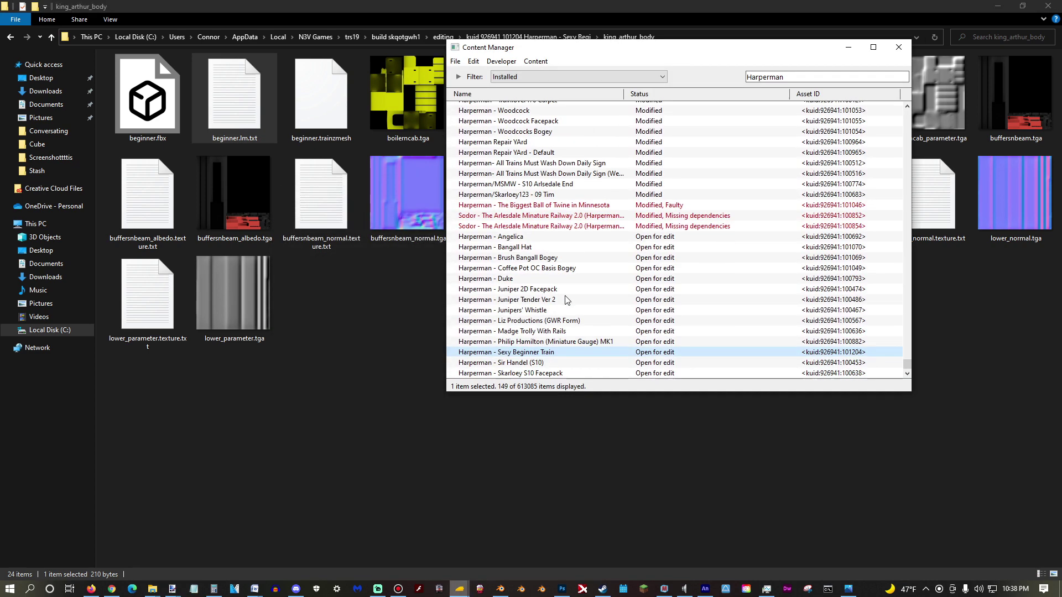
{"action": "right_click", "coordinate": [536, 352]}
{"action": "left_click", "coordinate": [569, 479]}
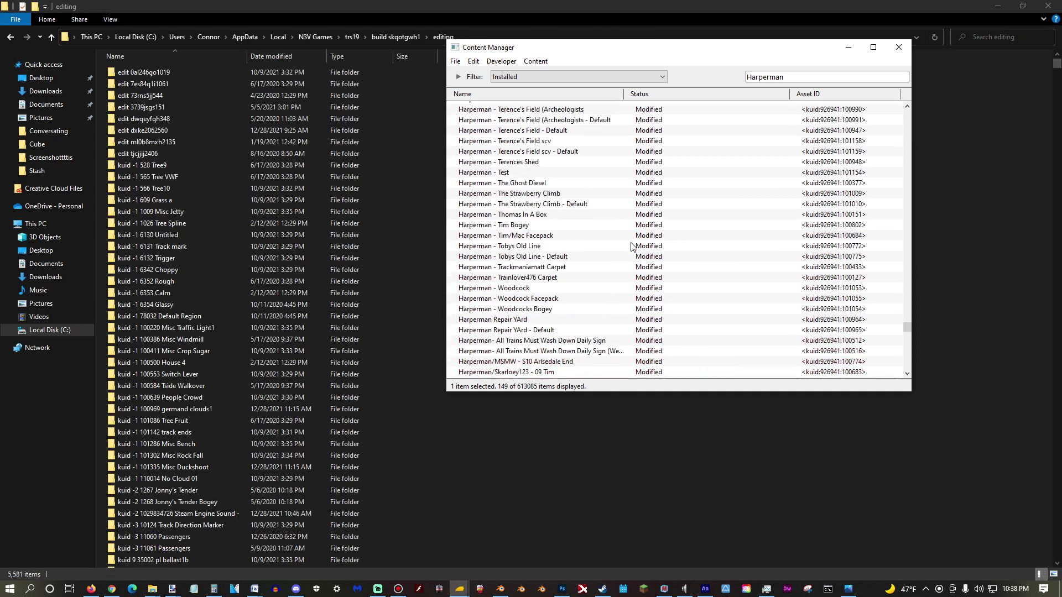
- Check the resubmitted Sexy Beginner Train asset for errors and warnings, and close the report
{"action": "right_click", "coordinate": [537, 234]}
{"action": "left_click", "coordinate": [593, 378]}
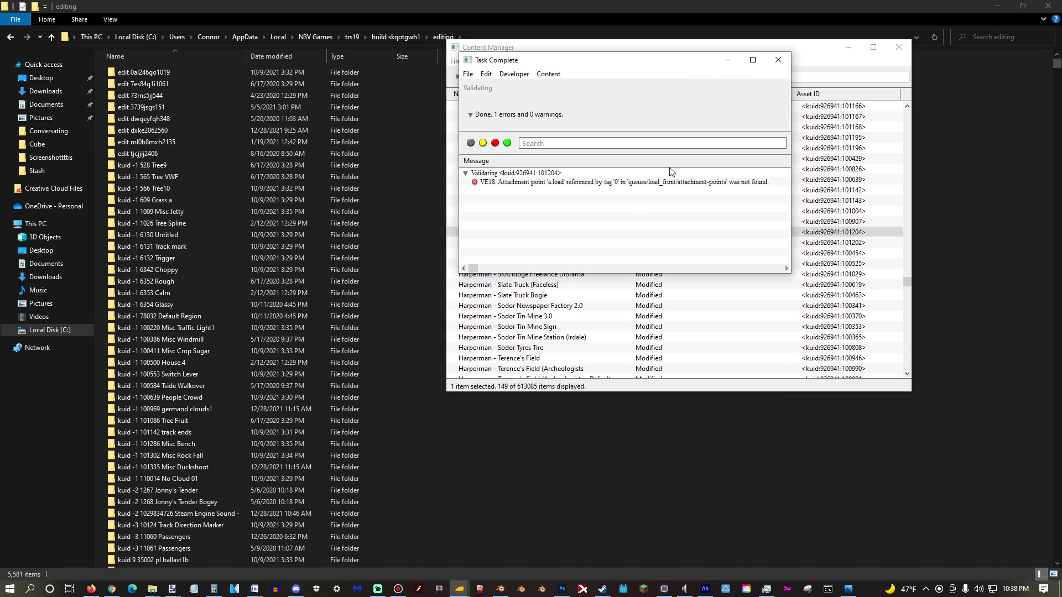
{"action": "left_click", "coordinate": [776, 54]}
- In the Sexy Beginner Train's config.txt, delete the attachment-points block containing "a.load" from load_front, save the file and close it
{"action": "right_click", "coordinate": [541, 233]}
{"action": "mouse_move", "coordinate": [607, 308]}
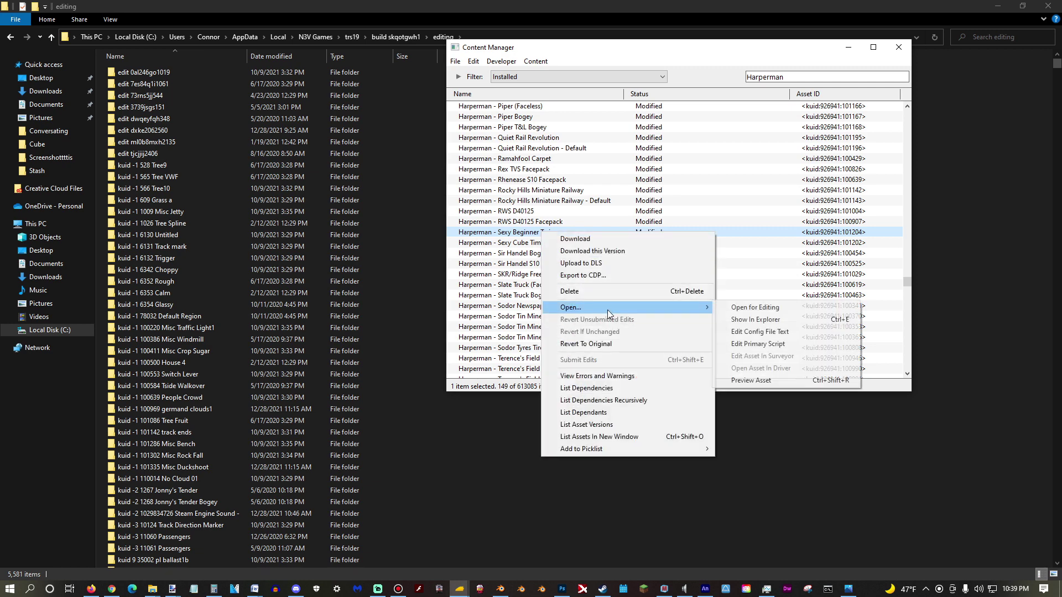
{"action": "left_click", "coordinate": [766, 332]}
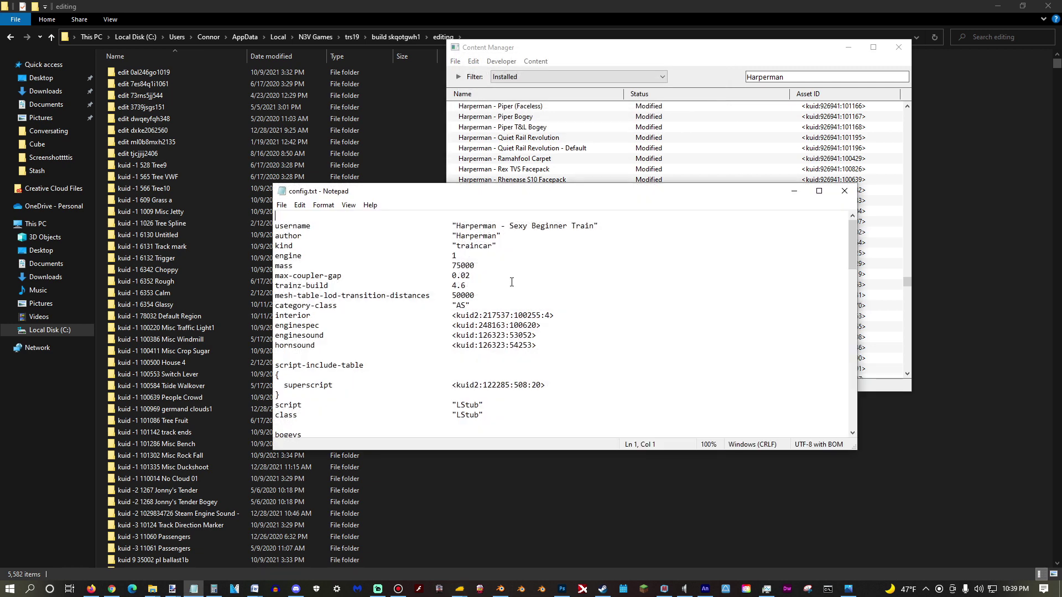
{"action": "scroll", "coordinate": [484, 371], "scroll_direction": "down", "scroll_amount": 8}
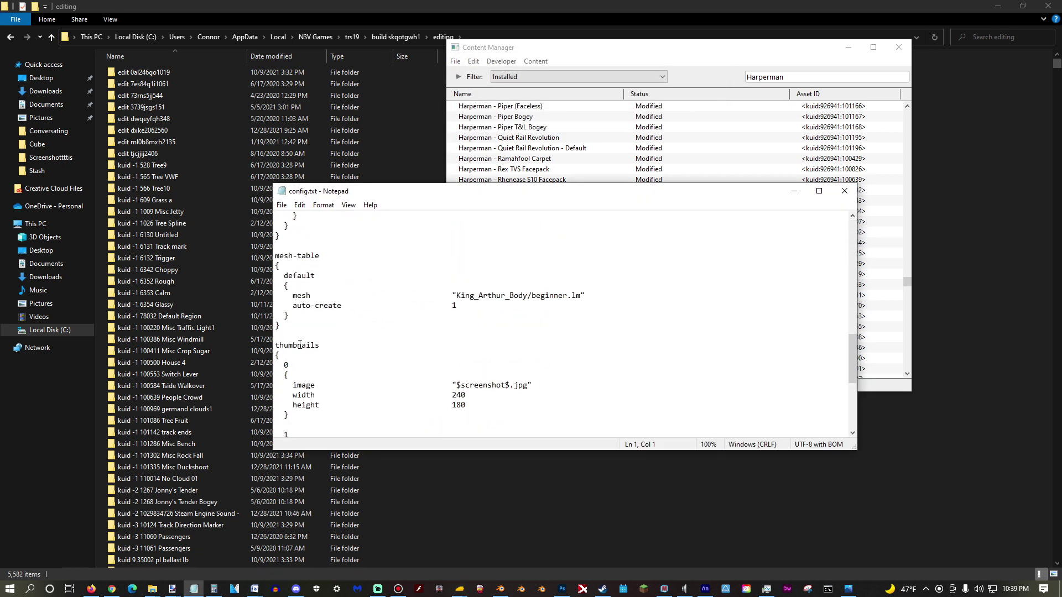
{"action": "scroll", "coordinate": [299, 345], "scroll_direction": "up", "scroll_amount": 4}
{"action": "left_click_drag", "start_coordinate": [303, 336], "coordinate": [218, 303]}
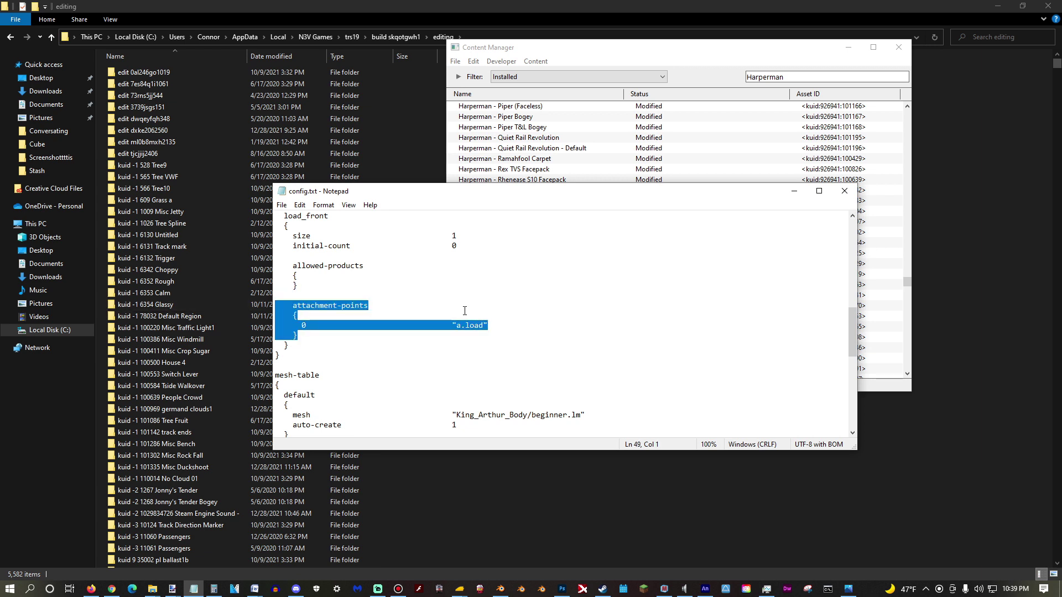
{"action": "key", "text": "BackSpace"}
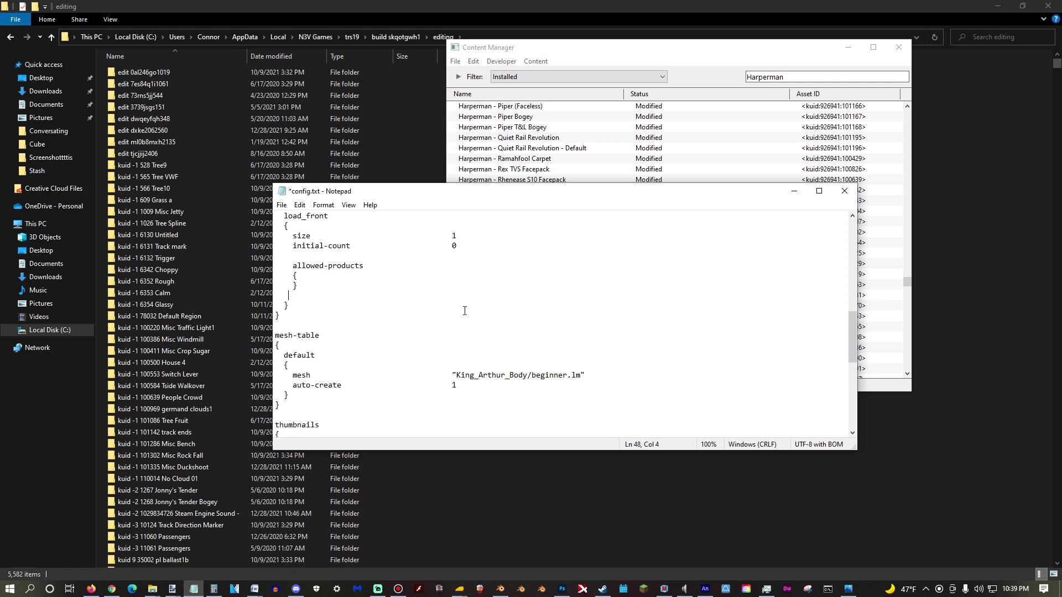
{"action": "key", "text": "BackSpace"}
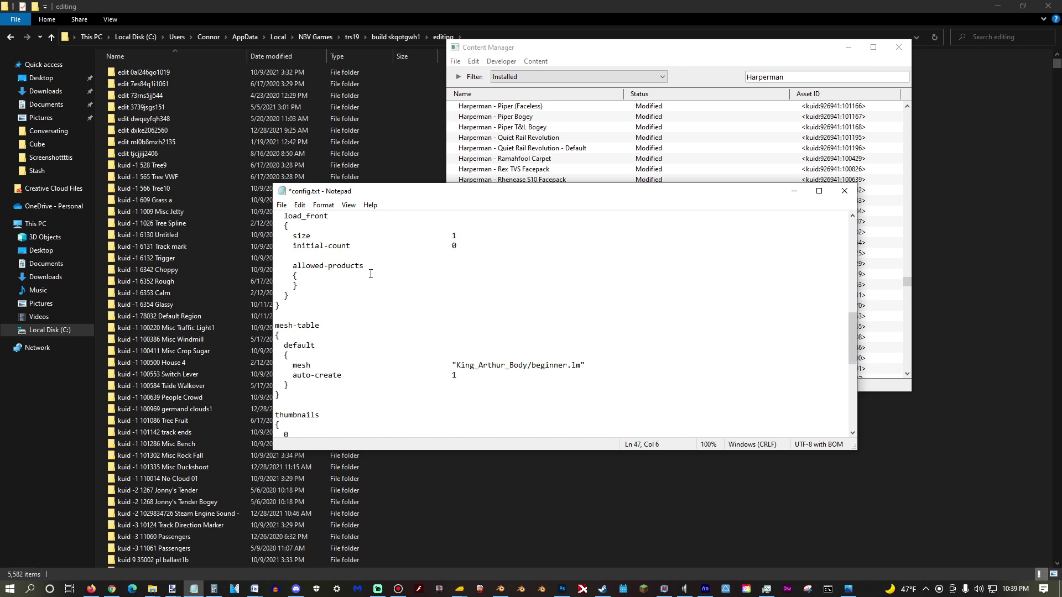
{"action": "left_click", "coordinate": [281, 205]}
{"action": "left_click", "coordinate": [299, 254]}
{"action": "left_click", "coordinate": [845, 191]}
- Submit the edits of the Sexy Beginner Train asset
{"action": "scroll", "coordinate": [725, 223], "scroll_direction": "down", "scroll_amount": 12}
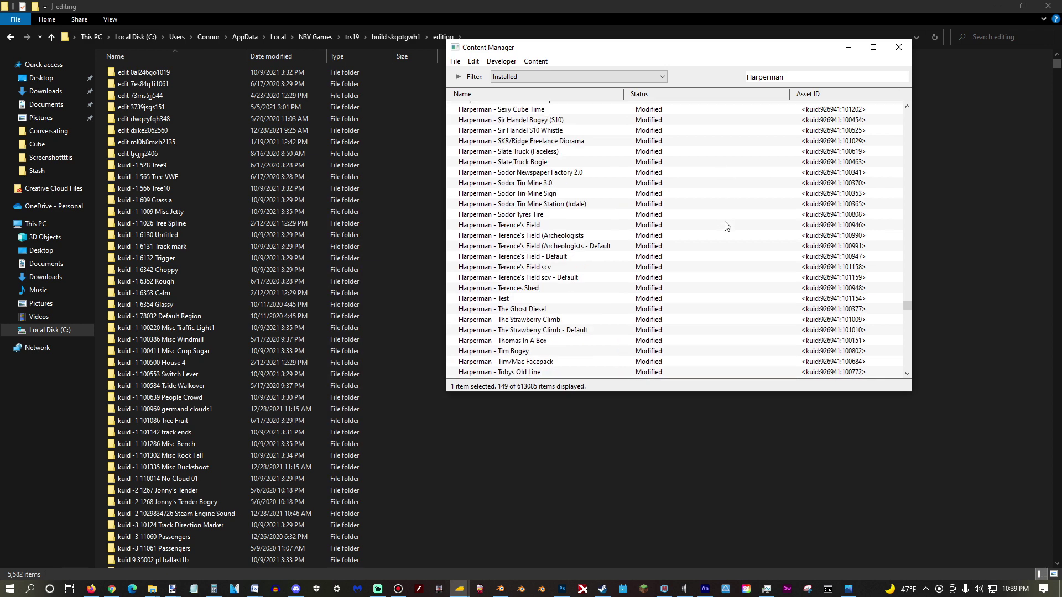
{"action": "right_click", "coordinate": [543, 354]}
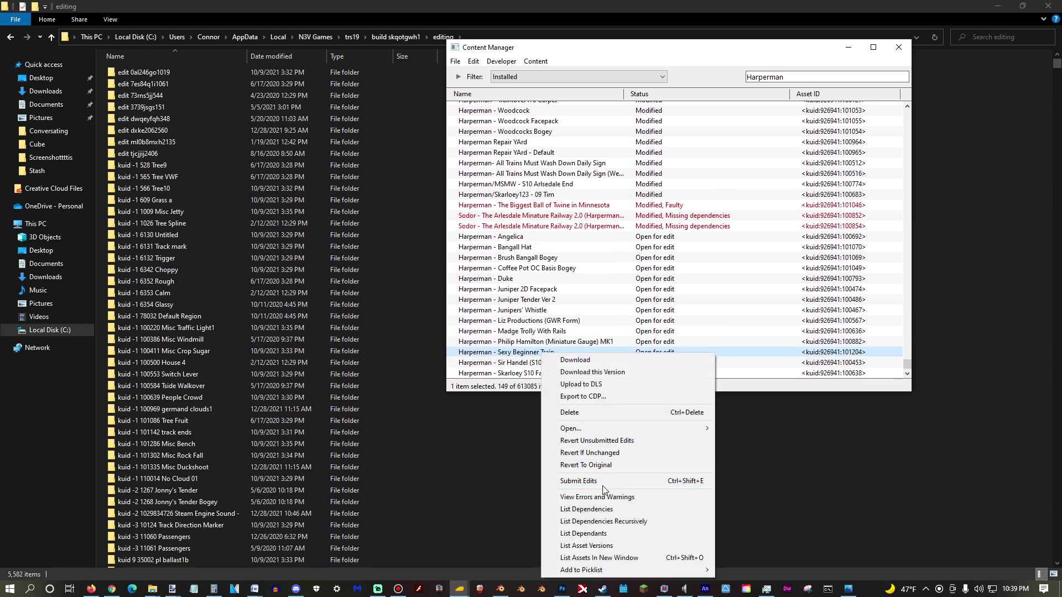
{"action": "left_click", "coordinate": [578, 481]}
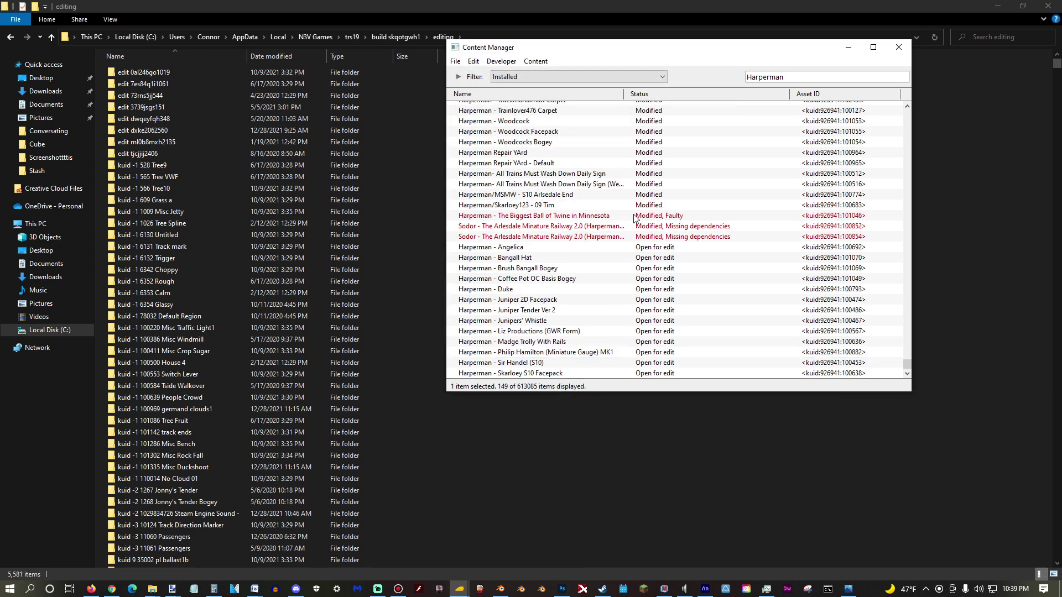
- Check the submitted Sexy Beginner Train asset for errors and warnings, and close the report
{"action": "scroll", "coordinate": [634, 218], "scroll_direction": "up", "scroll_amount": 9}
{"action": "right_click", "coordinate": [559, 282]}
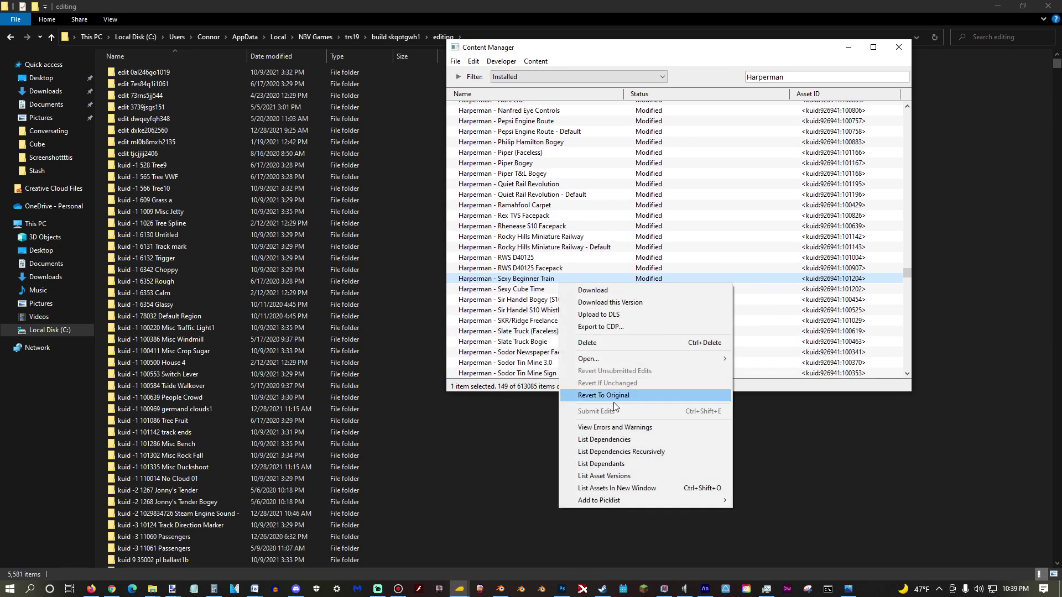
{"action": "left_click", "coordinate": [615, 427]}
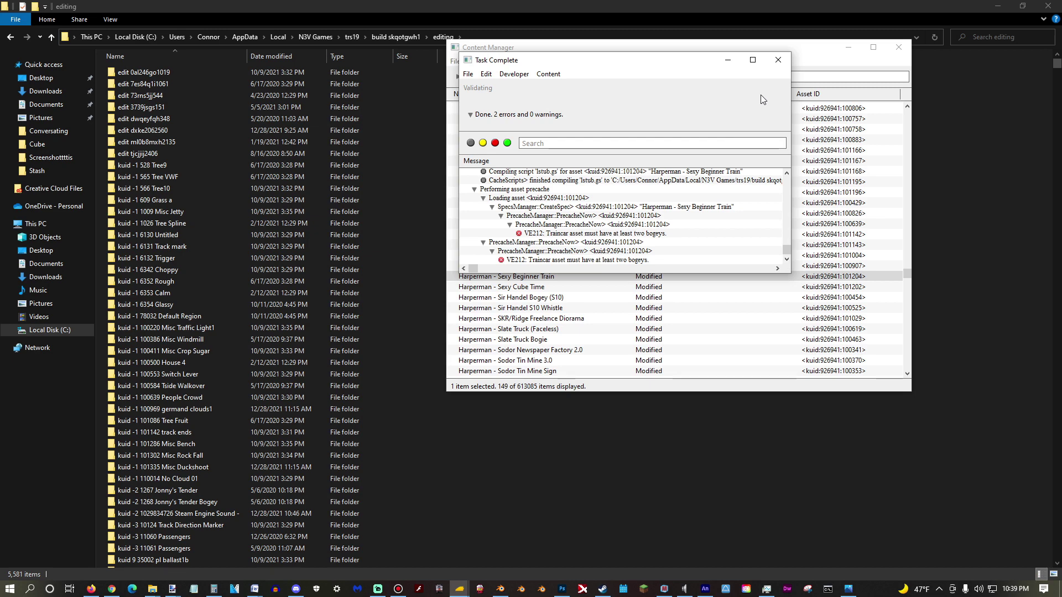
{"action": "left_click", "coordinate": [777, 60]}
- Open the Sexy Beginner Train's config.txt for editing and examine the bogey entries in its bogeys section
{"action": "right_click", "coordinate": [595, 276]}
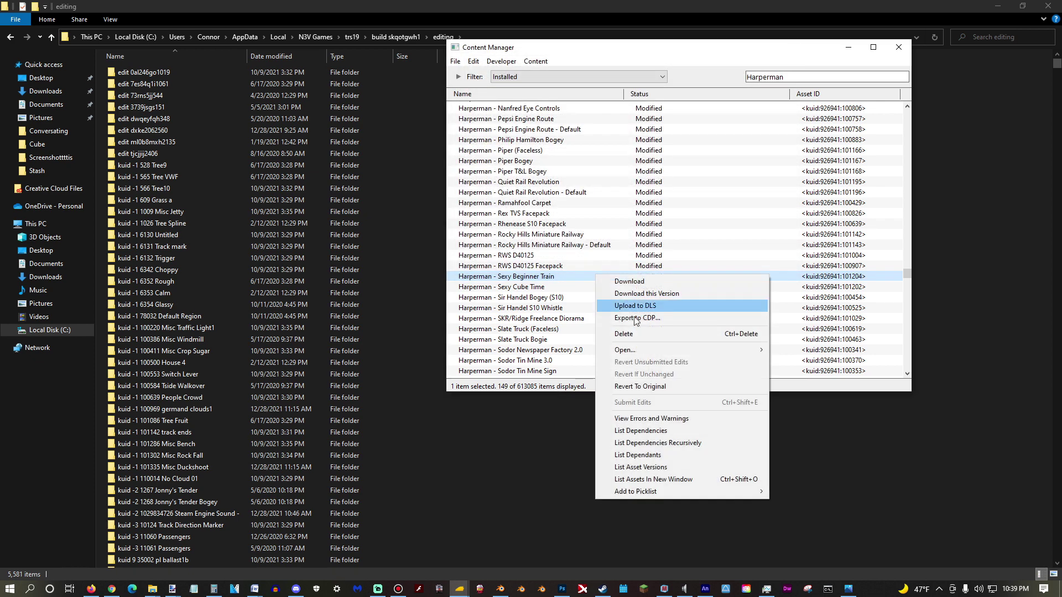
{"action": "mouse_move", "coordinate": [645, 350]}
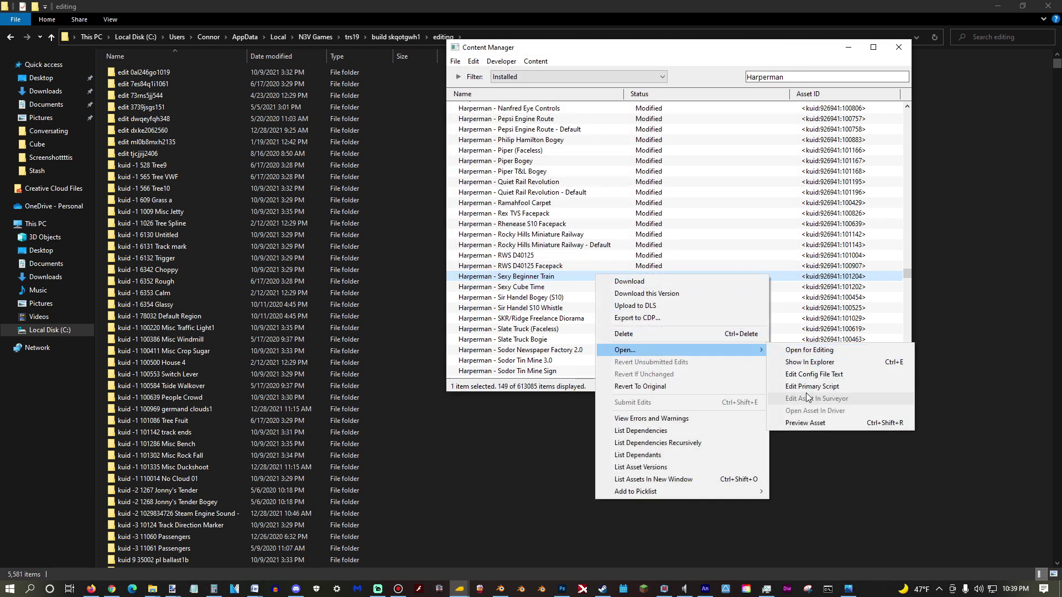
{"action": "left_click", "coordinate": [814, 375]}
{"action": "scroll", "coordinate": [567, 303], "scroll_direction": "down", "scroll_amount": 10}
{"action": "scroll", "coordinate": [567, 304], "scroll_direction": "down", "scroll_amount": 12}
{"action": "scroll", "coordinate": [567, 304], "scroll_direction": "up", "scroll_amount": 12}
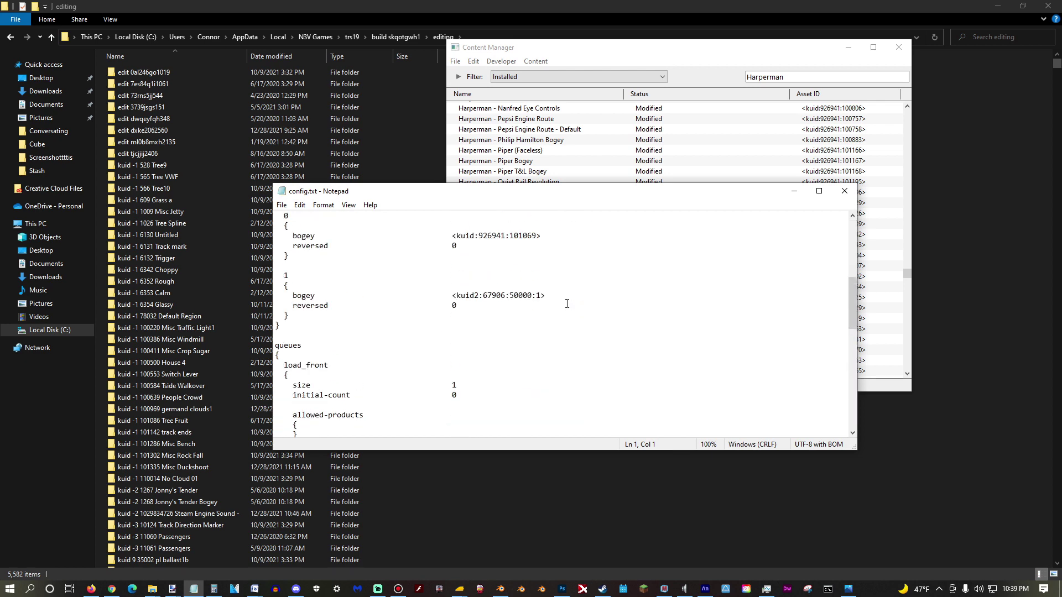
{"action": "scroll", "coordinate": [567, 304], "scroll_direction": "up", "scroll_amount": 1}
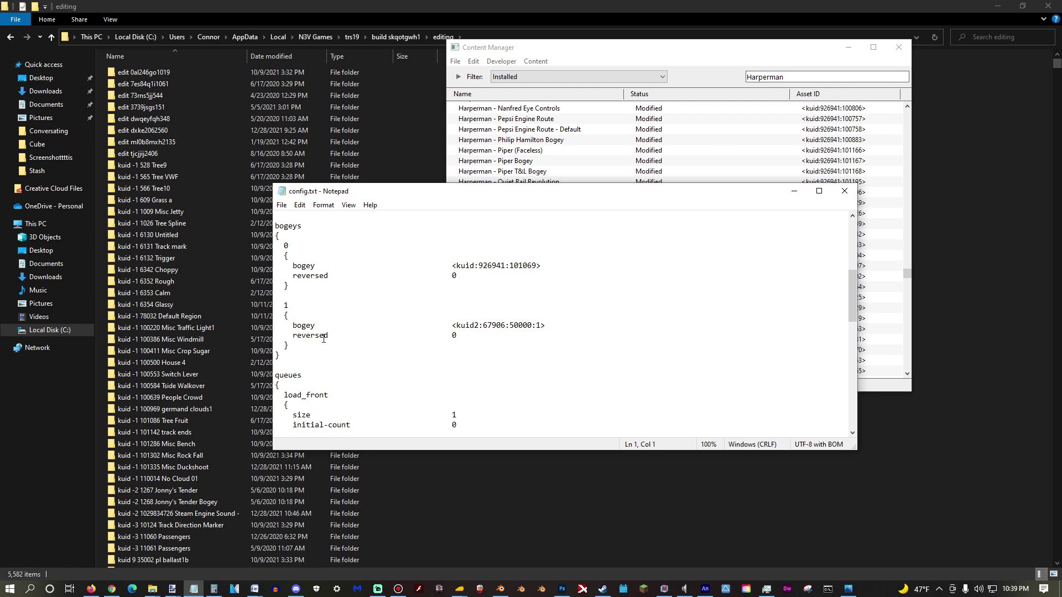
- Switch to the Beginner.blend model in Blender and add a Plain Axes empty at the 3D cursor below the locomotive
{"action": "left_click", "coordinate": [501, 588]}
{"action": "middle_click_drag", "start_coordinate": [497, 267], "coordinate": [475, 260]}
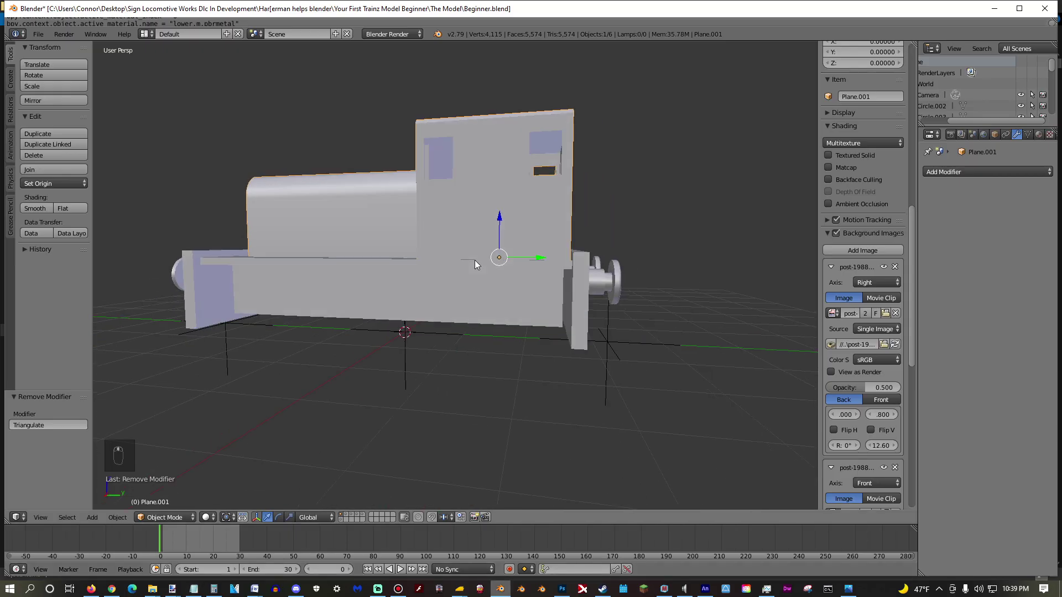
{"action": "key", "text": "KP_3"}
{"action": "key", "text": "KP_5"}
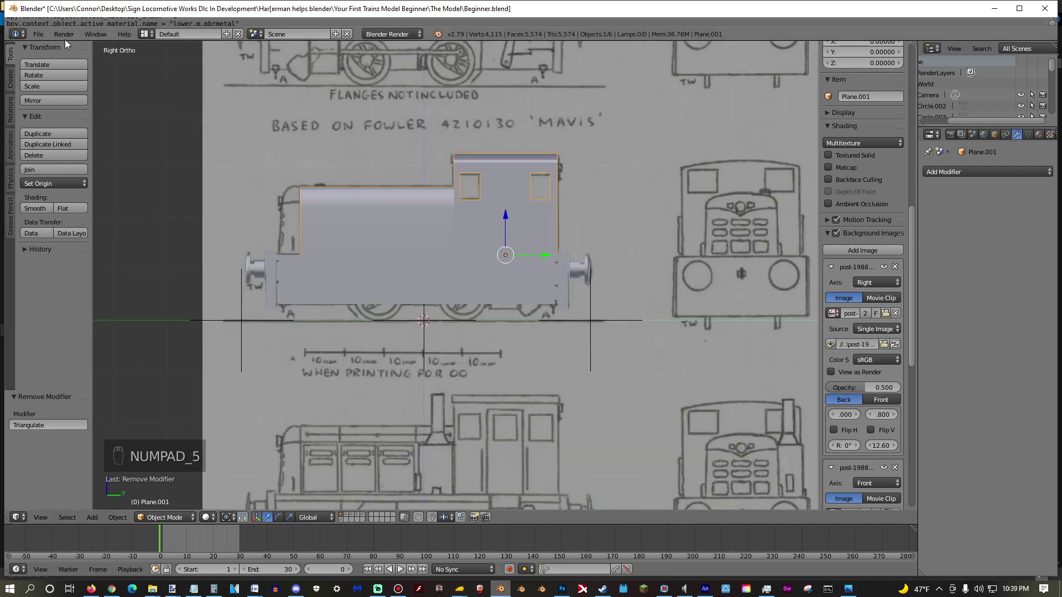
{"action": "left_click", "coordinate": [92, 518]}
{"action": "mouse_move", "coordinate": [127, 421]}
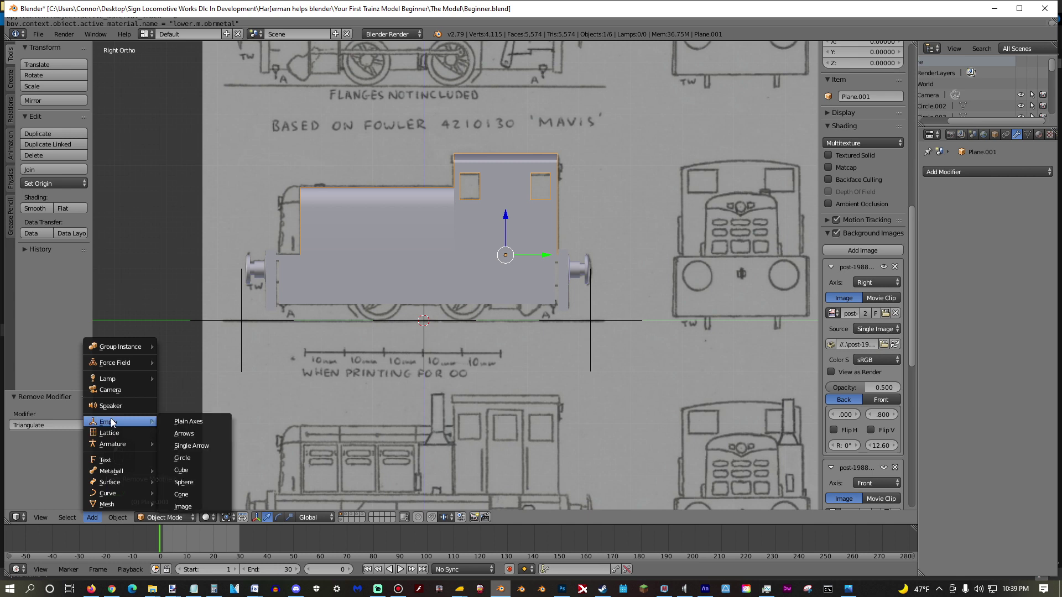
{"action": "left_click", "coordinate": [186, 421]}
- Rename the new empty to a.bog1 and shift it about 0.021 along the Y axis
{"action": "left_click", "coordinate": [977, 168]}
{"action": "key", "text": "BackSpace"}
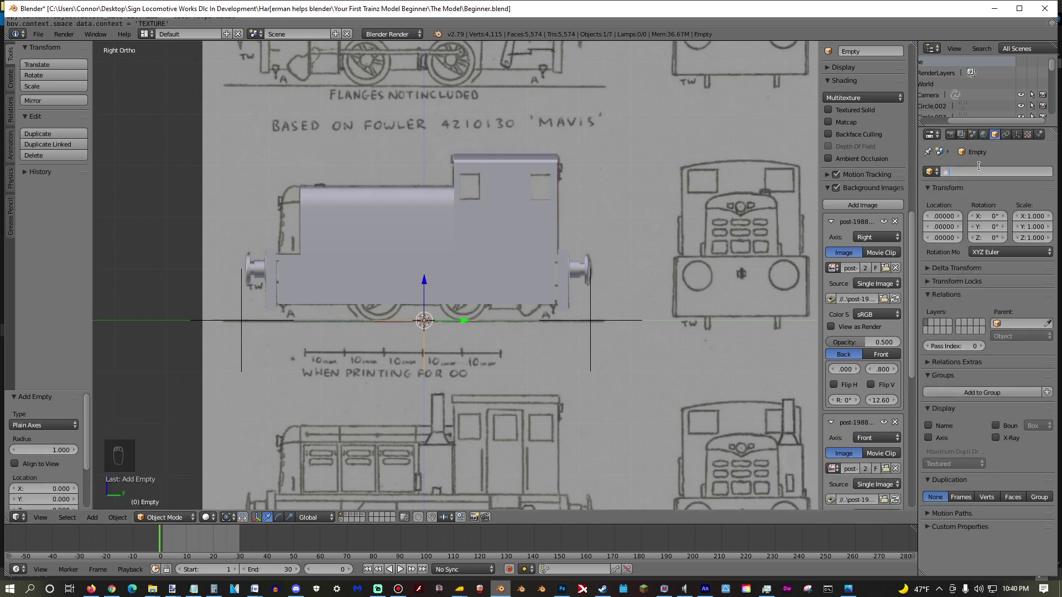
{"action": "type", "text": "a.bog1"}
{"action": "key", "text": "Return"}
{"action": "left_click_drag", "start_coordinate": [465, 321], "coordinate": [464, 321]}
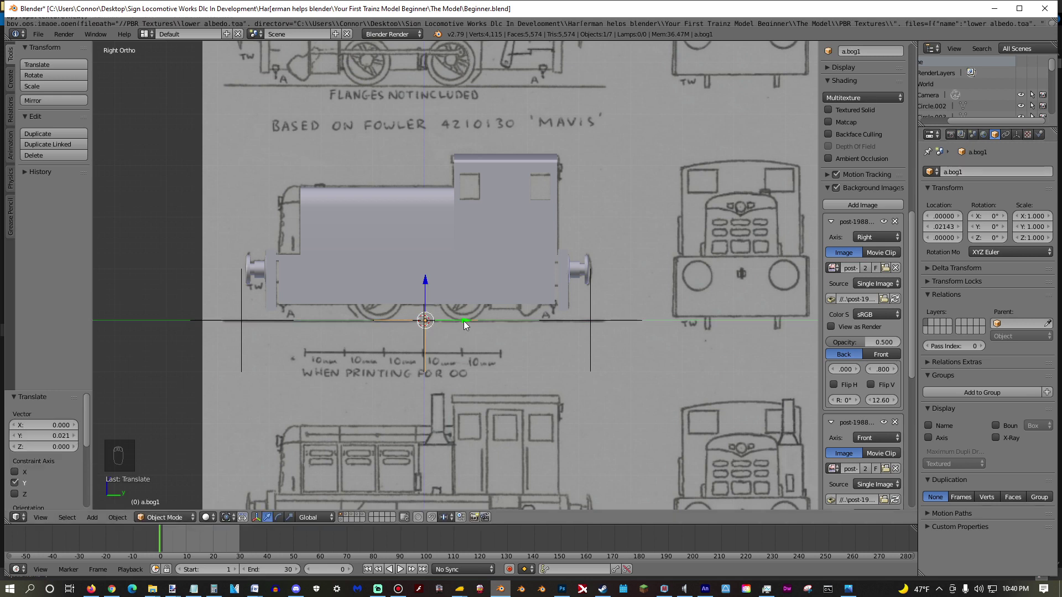
- Select all the objects in the scene and save the Beginner.blend file
{"action": "key", "text": "a"}
{"action": "key", "text": "a"}
{"action": "key", "text": "a"}
{"action": "left_click", "coordinate": [38, 34]}
{"action": "left_click", "coordinate": [61, 119]}
- Export the selected objects as FBX, overwriting Beginner.fbx in the PBR Textures folder
{"action": "left_click", "coordinate": [37, 34]}
{"action": "mouse_move", "coordinate": [78, 258]}
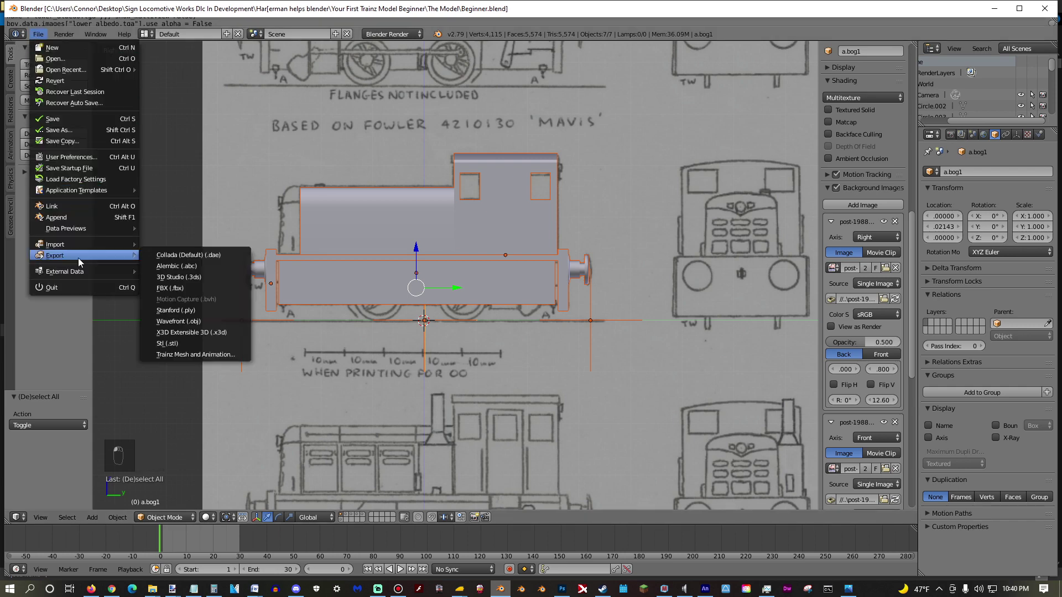
{"action": "left_click", "coordinate": [182, 292]}
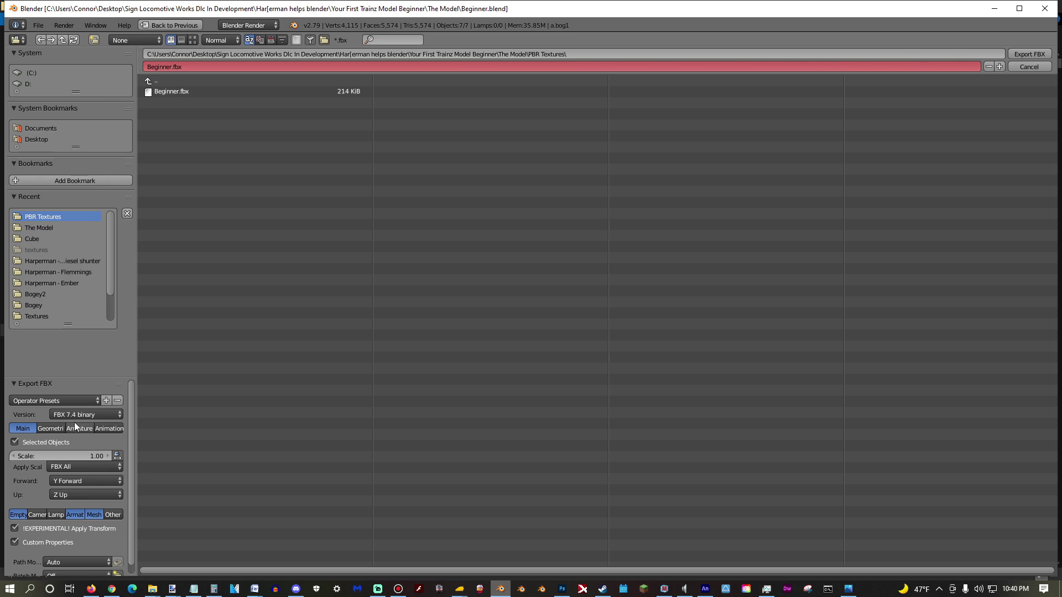
{"action": "left_click", "coordinate": [1019, 55]}
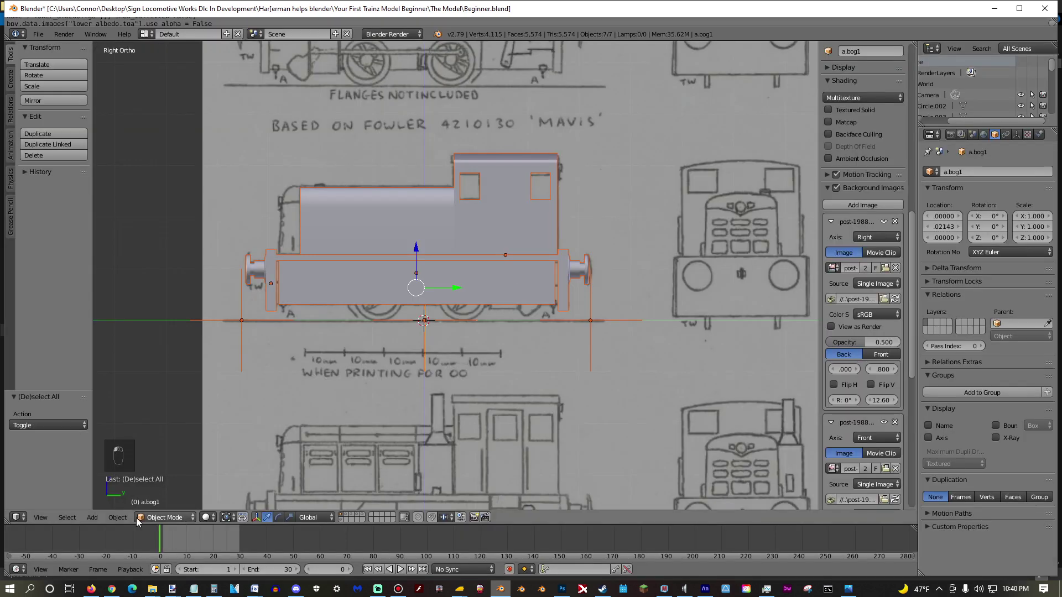
- Switch to the PBR Textures folder in File Explorer and copy the exported Beginner.fbx
{"action": "mouse_move", "coordinate": [152, 588]}
{"action": "left_click", "coordinate": [177, 545]}
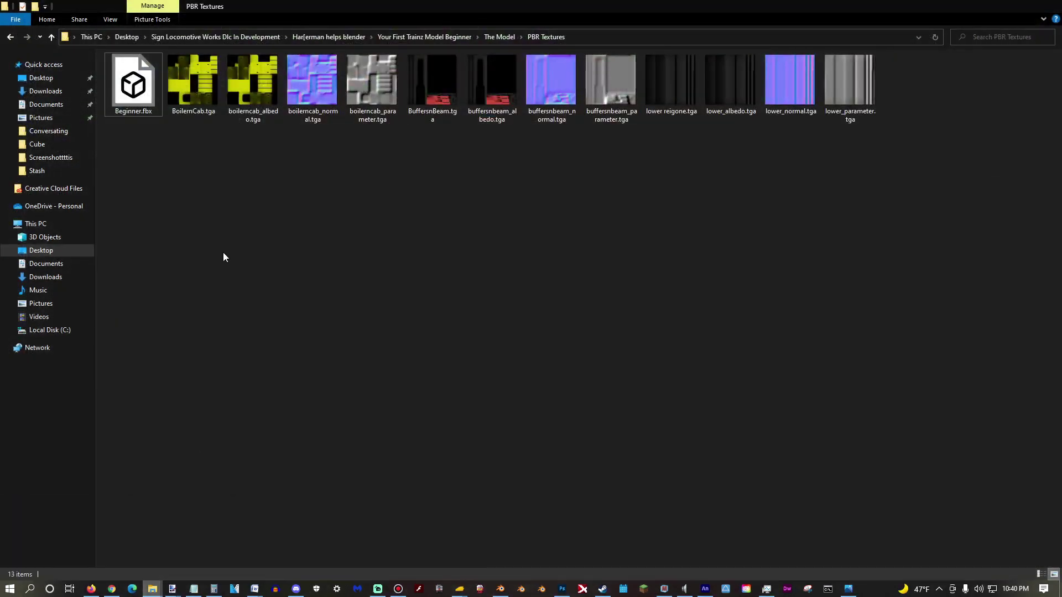
{"action": "left_click", "coordinate": [133, 99]}
{"action": "right_click", "coordinate": [133, 99]}
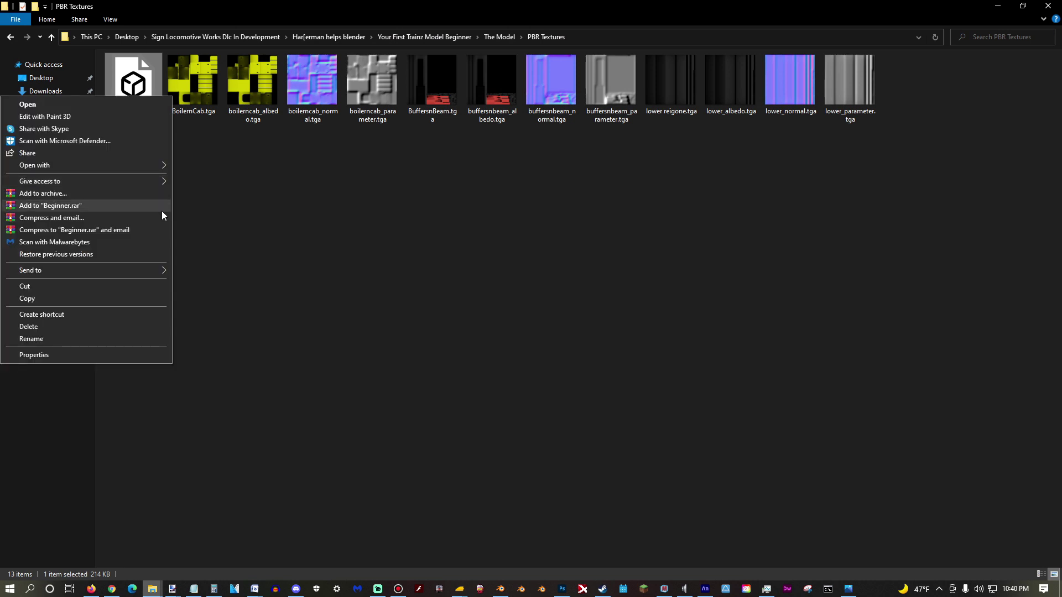
{"action": "left_click", "coordinate": [64, 303]}
- Switch to Content Manager and show the Sexy Beginner Train asset's folder in File Explorer
{"action": "mouse_move", "coordinate": [152, 588]}
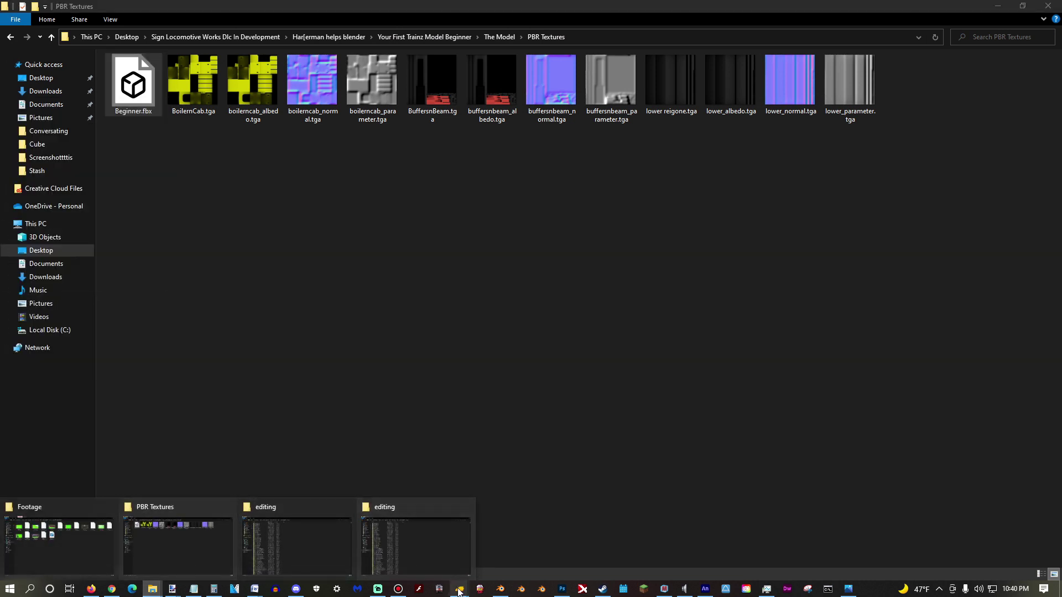
{"action": "mouse_move", "coordinate": [460, 589]}
{"action": "left_click", "coordinate": [551, 527]}
{"action": "scroll", "coordinate": [511, 297], "scroll_direction": "down", "scroll_amount": 15}
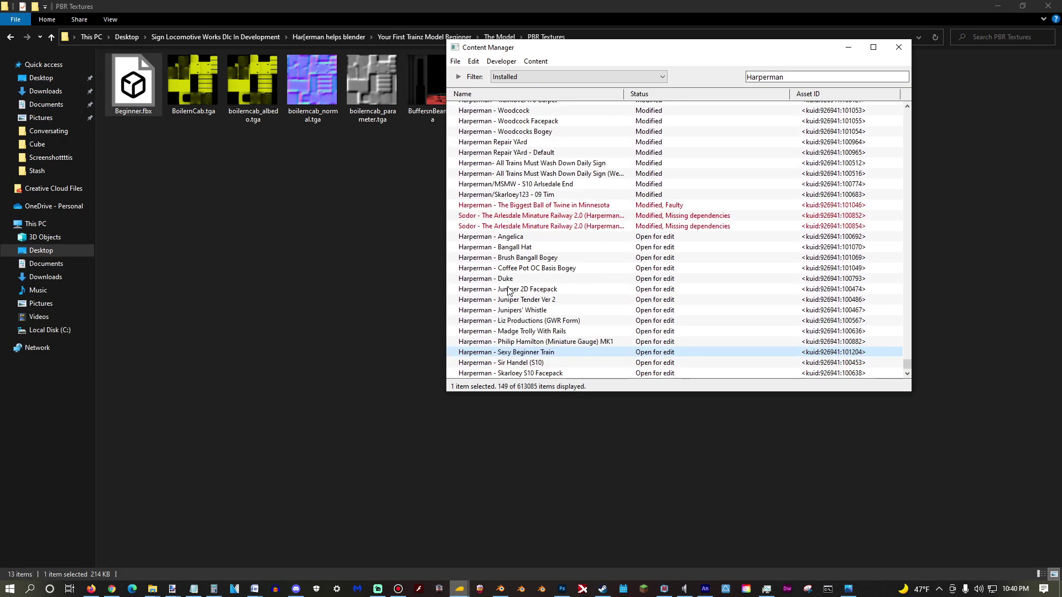
{"action": "right_click", "coordinate": [513, 356]}
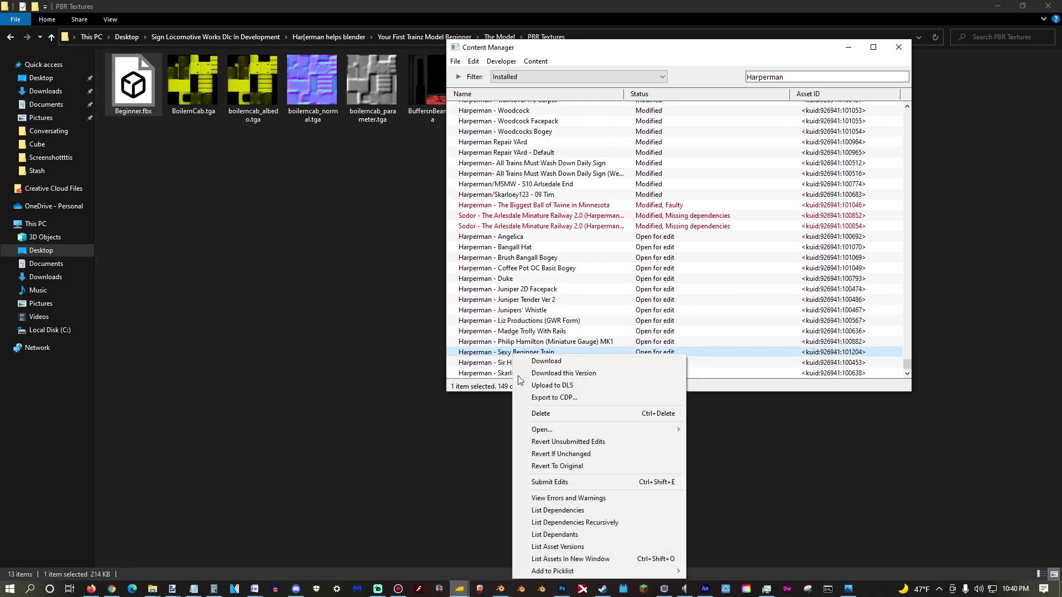
{"action": "mouse_move", "coordinate": [591, 432]}
{"action": "left_click", "coordinate": [716, 443]}
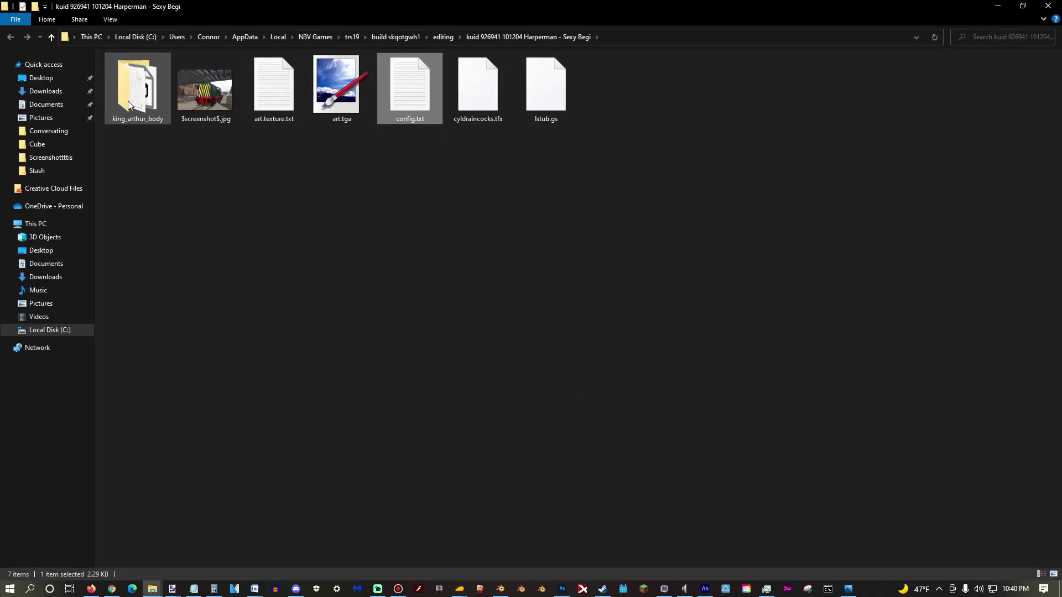
- Paste the copied Beginner.fbx into the king_arthur_body folder, replacing the existing file
{"action": "double_click", "coordinate": [131, 102]}
{"action": "right_click", "coordinate": [410, 420]}
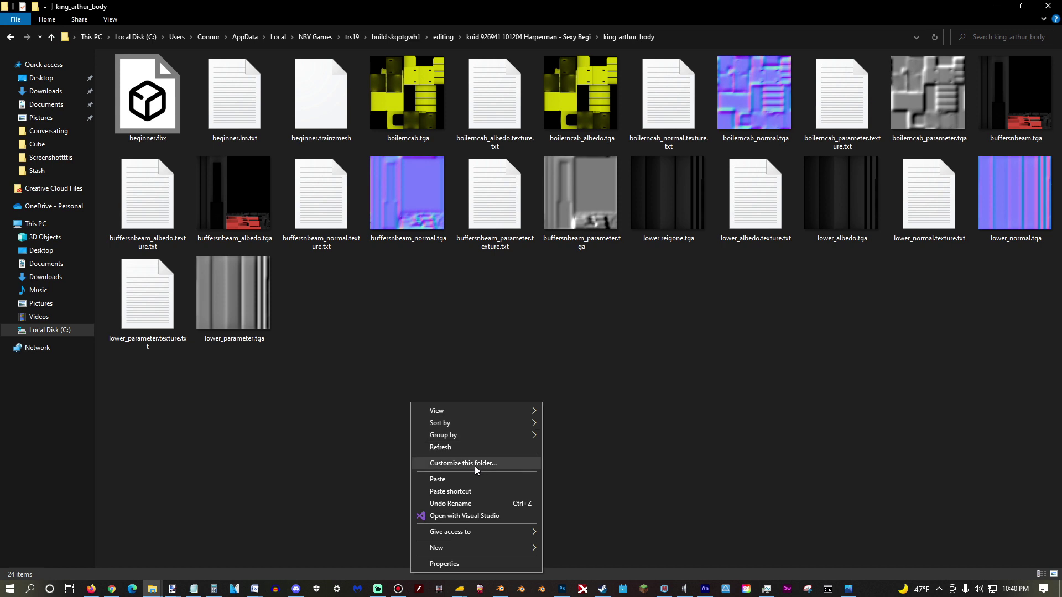
{"action": "left_click", "coordinate": [426, 479]}
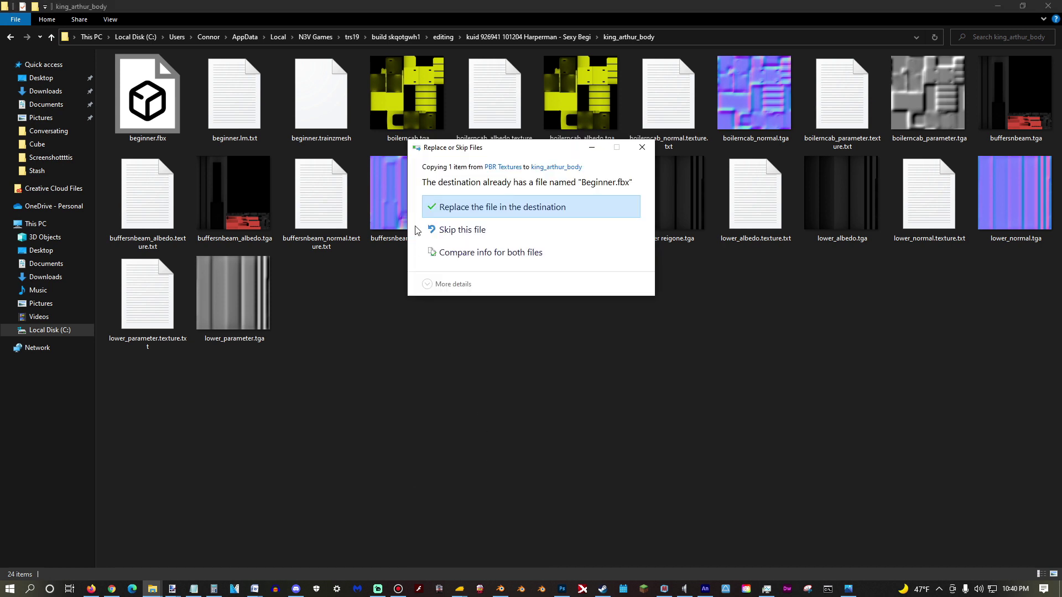
{"action": "left_click", "coordinate": [506, 212]}
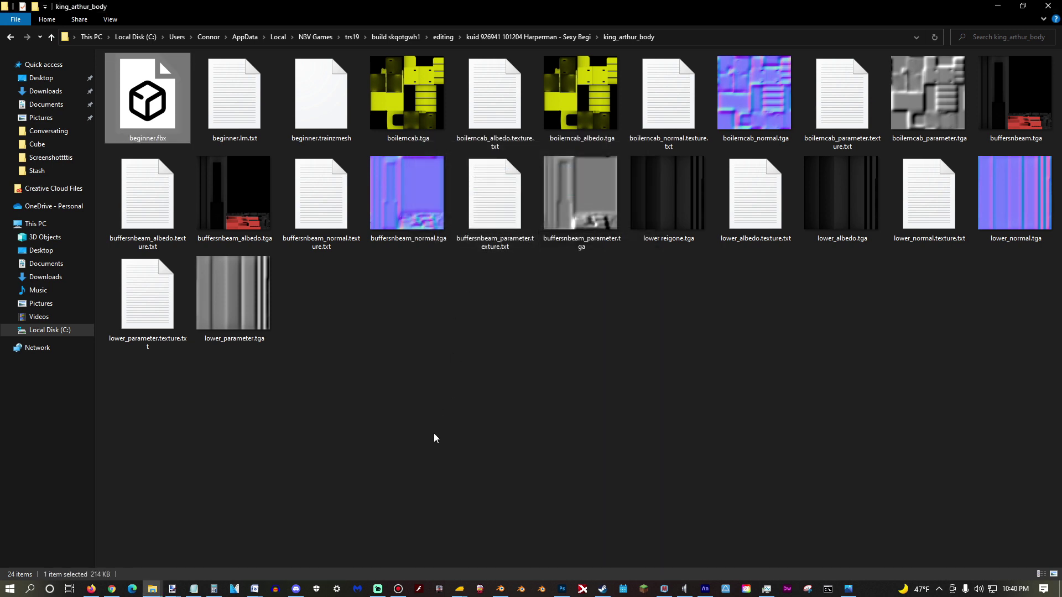
- Switch back to Content Manager and submit the edits of the Sexy Beginner Train asset with its replaced mesh
{"action": "mouse_move", "coordinate": [459, 589]}
{"action": "left_click", "coordinate": [517, 561]}
{"action": "right_click", "coordinate": [541, 357]}
{"action": "left_click", "coordinate": [578, 484]}
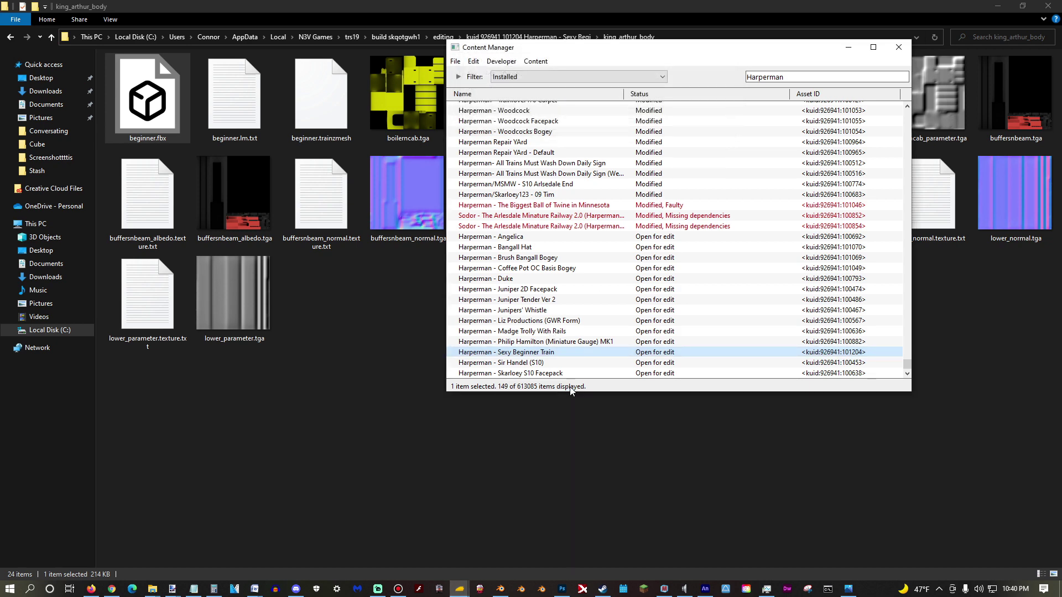
- Check the resubmitted Sexy Beginner Train asset for errors and warnings
{"action": "scroll", "coordinate": [545, 265], "scroll_direction": "up", "scroll_amount": 8}
{"action": "scroll", "coordinate": [543, 232], "scroll_direction": "down", "scroll_amount": 2}
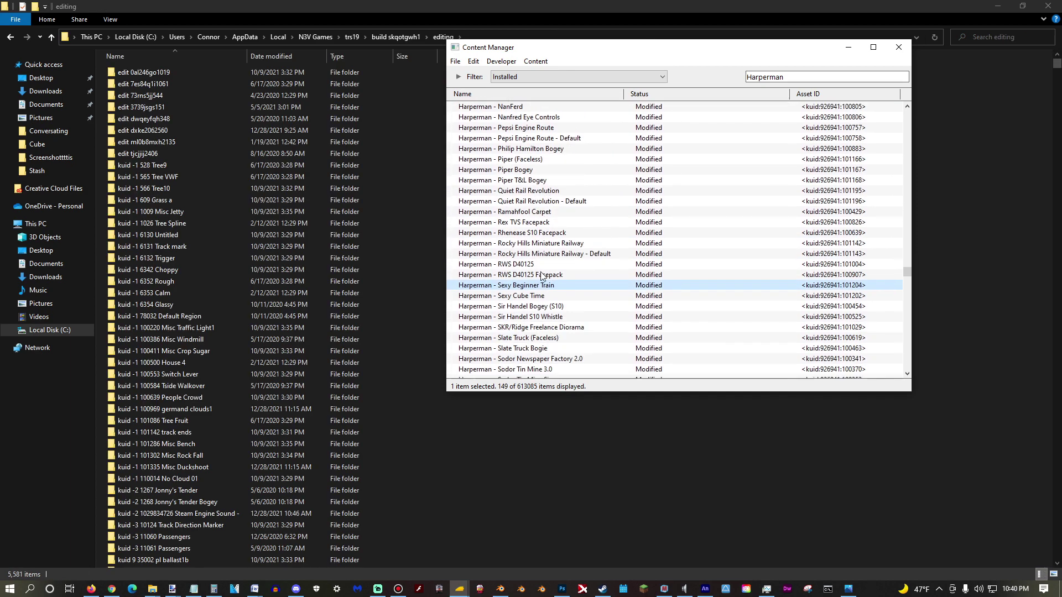
{"action": "right_click", "coordinate": [541, 261]}
{"action": "left_click", "coordinate": [591, 407]}
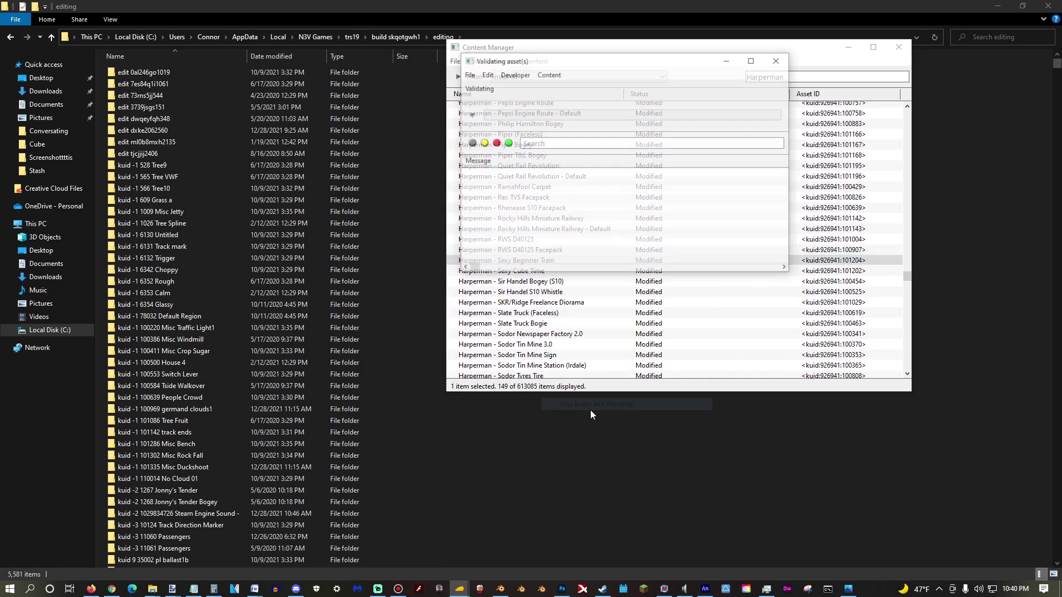
- Close the validation window and open a 3D preview of the Sexy Beginner Train asset
{"action": "left_click", "coordinate": [779, 60]}
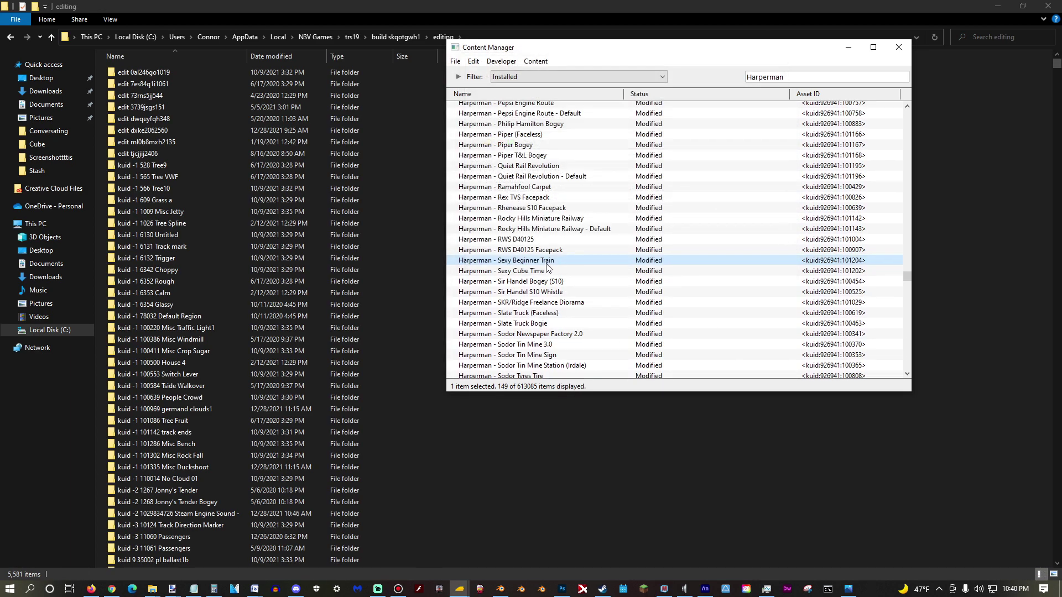
{"action": "right_click", "coordinate": [544, 259]}
{"action": "mouse_move", "coordinate": [664, 331]}
{"action": "left_click", "coordinate": [752, 404]}
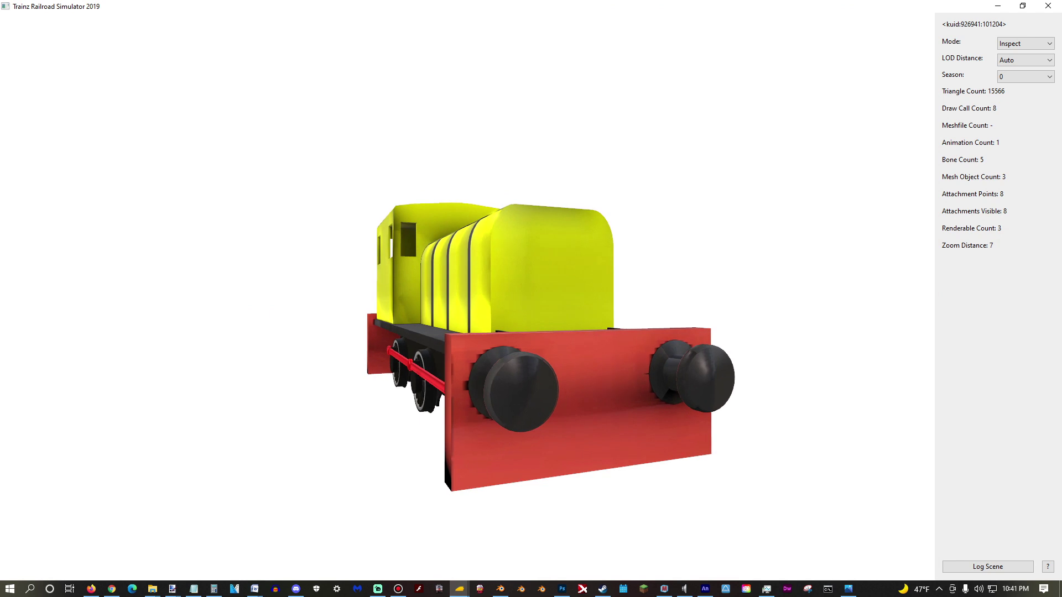
- Examine the train's body, buffers, wheels and coupling rods up close and from the side, and close the preview
{"action": "scroll", "coordinate": [468, 296], "scroll_direction": "up", "scroll_amount": 4}
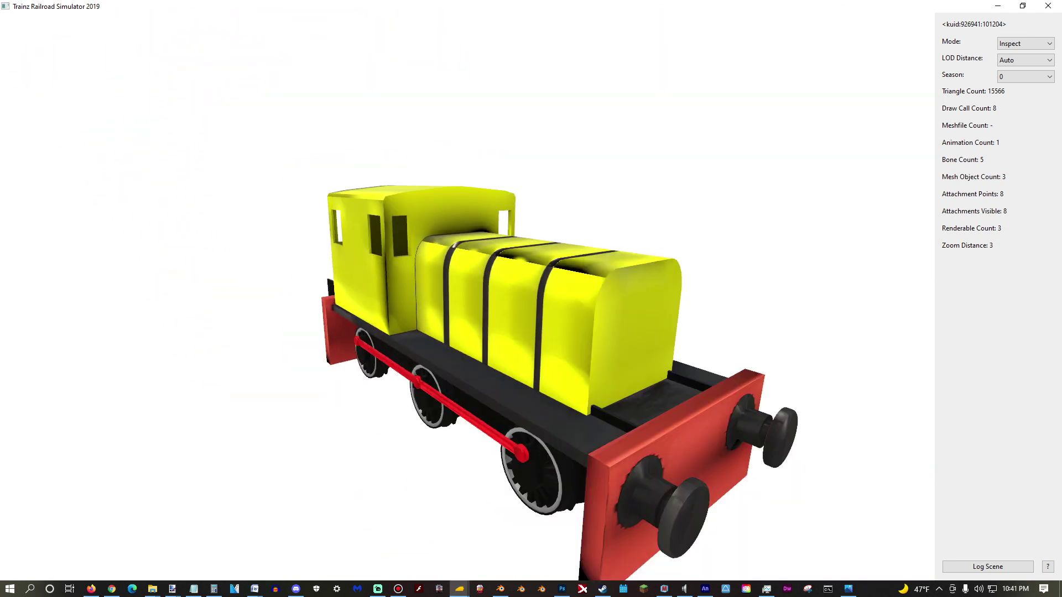
{"action": "scroll", "coordinate": [741, 403], "scroll_direction": "down", "scroll_amount": 3}
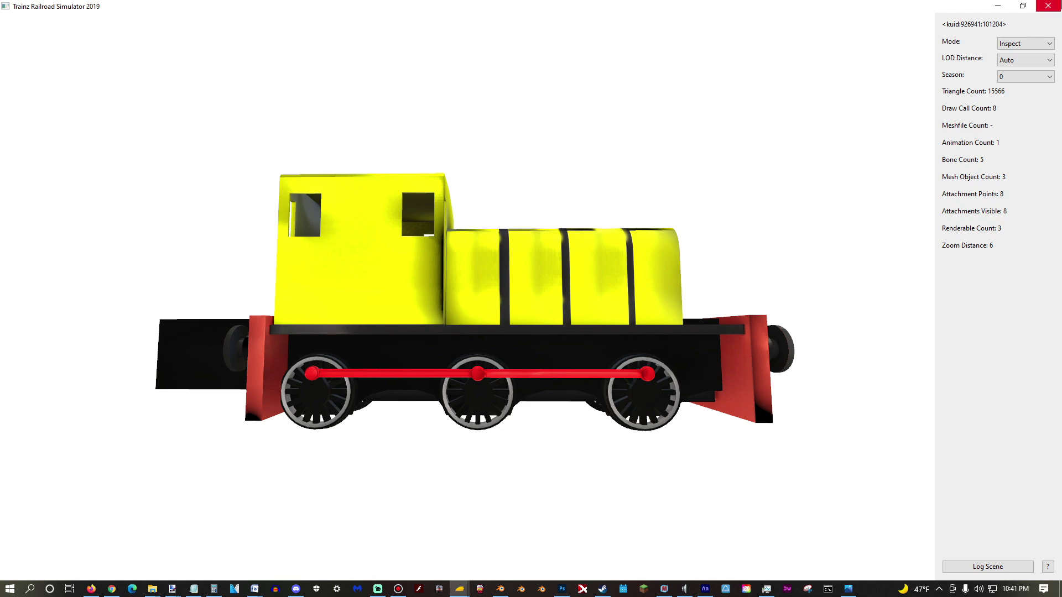
{"action": "left_click", "coordinate": [1048, 5]}
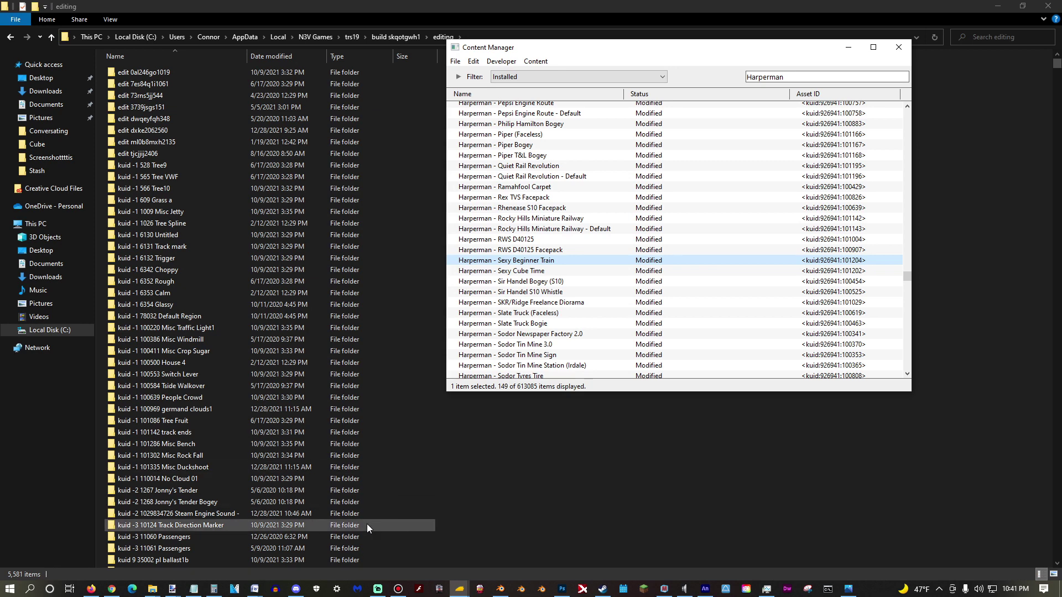
{"action": "mouse_move", "coordinate": [384, 588]}
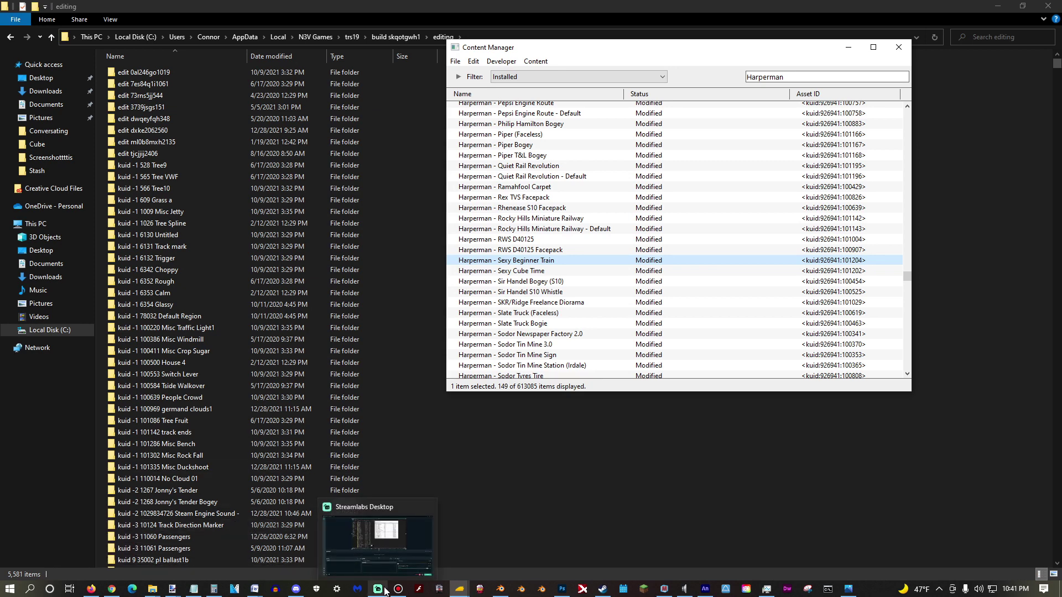
{"action": "left_click", "coordinate": [379, 589]}
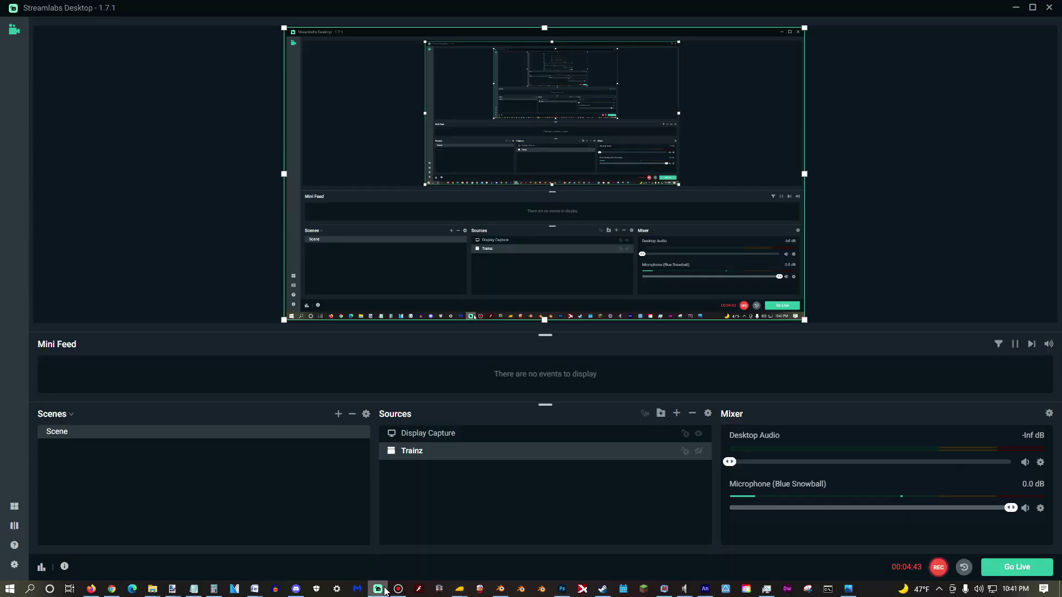